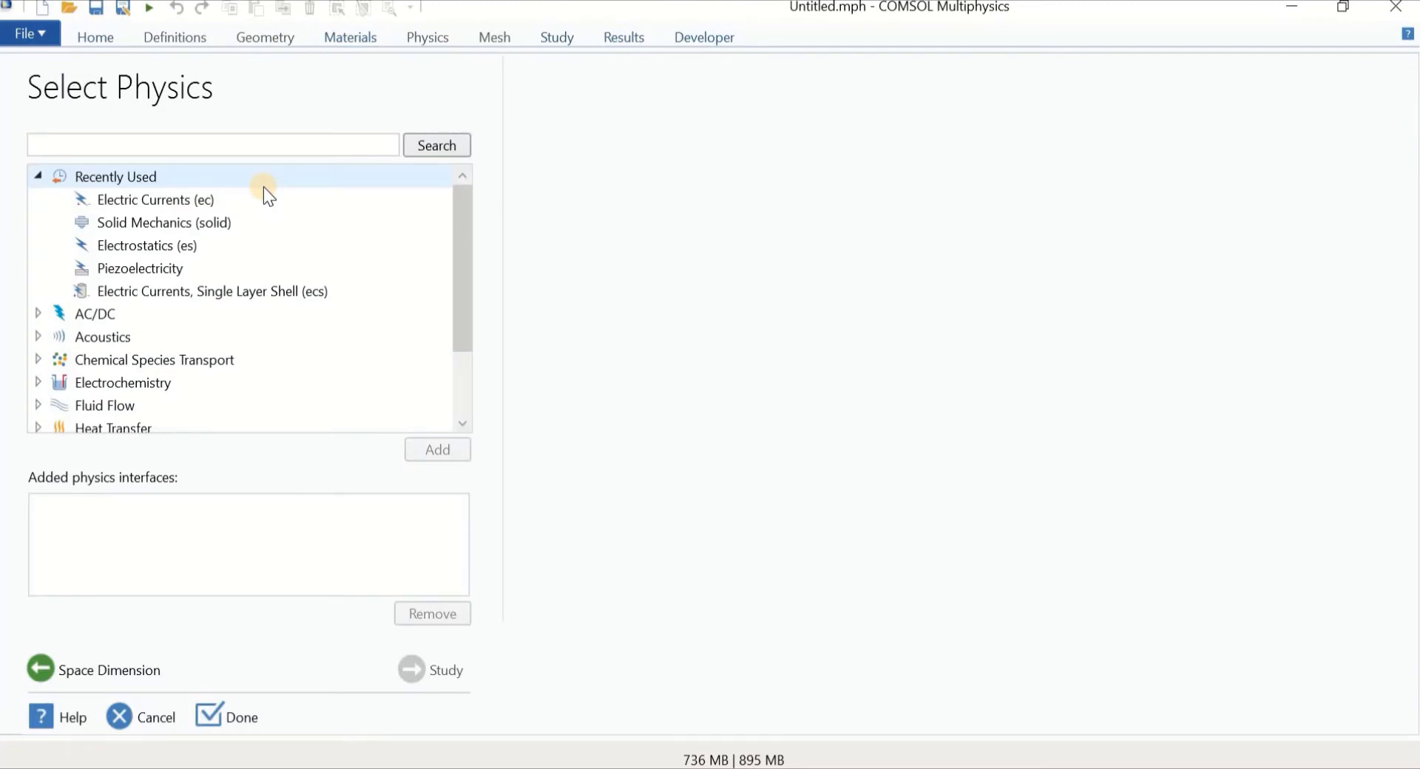
Add the Solid Mechanics and Electric Currents interfaces and choose a Stationary study
left_click(198, 222)
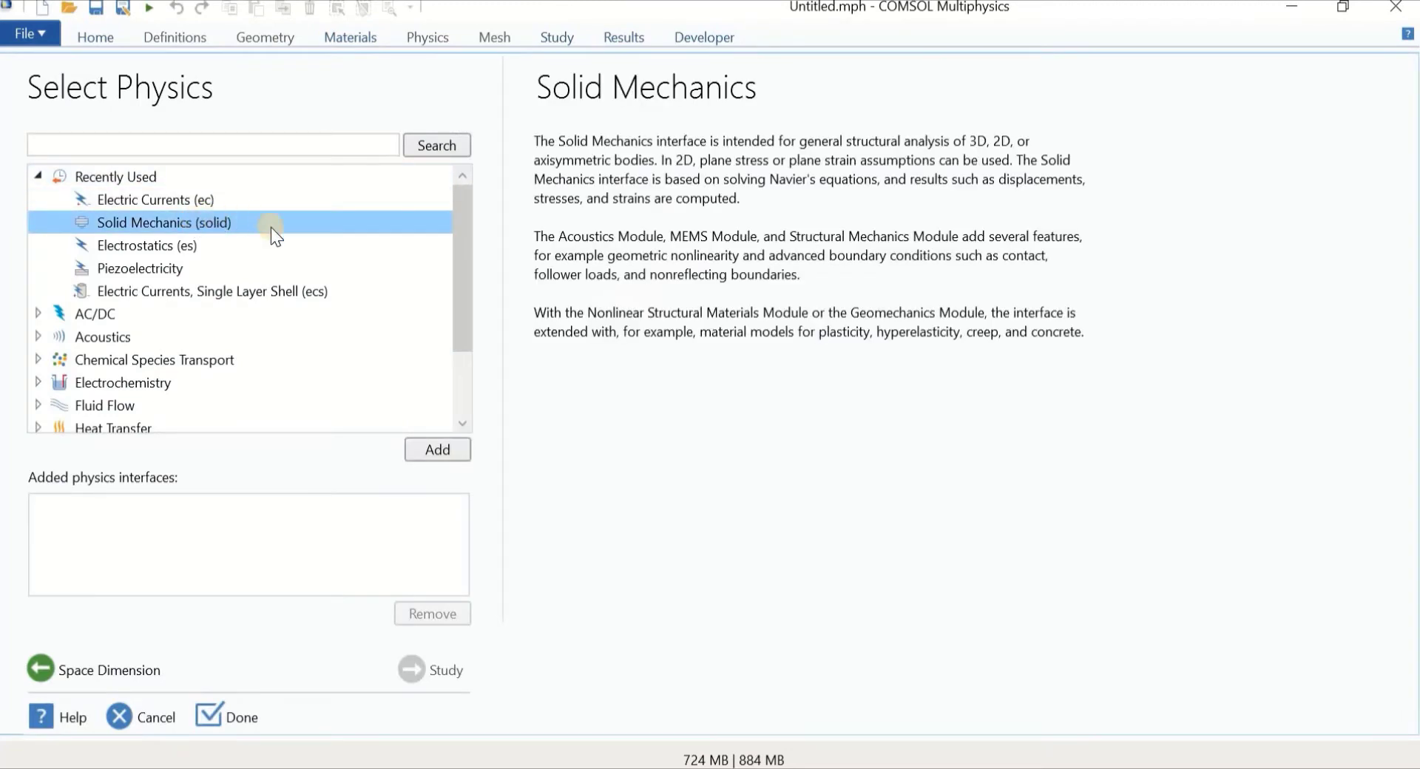
left_click(410, 446)
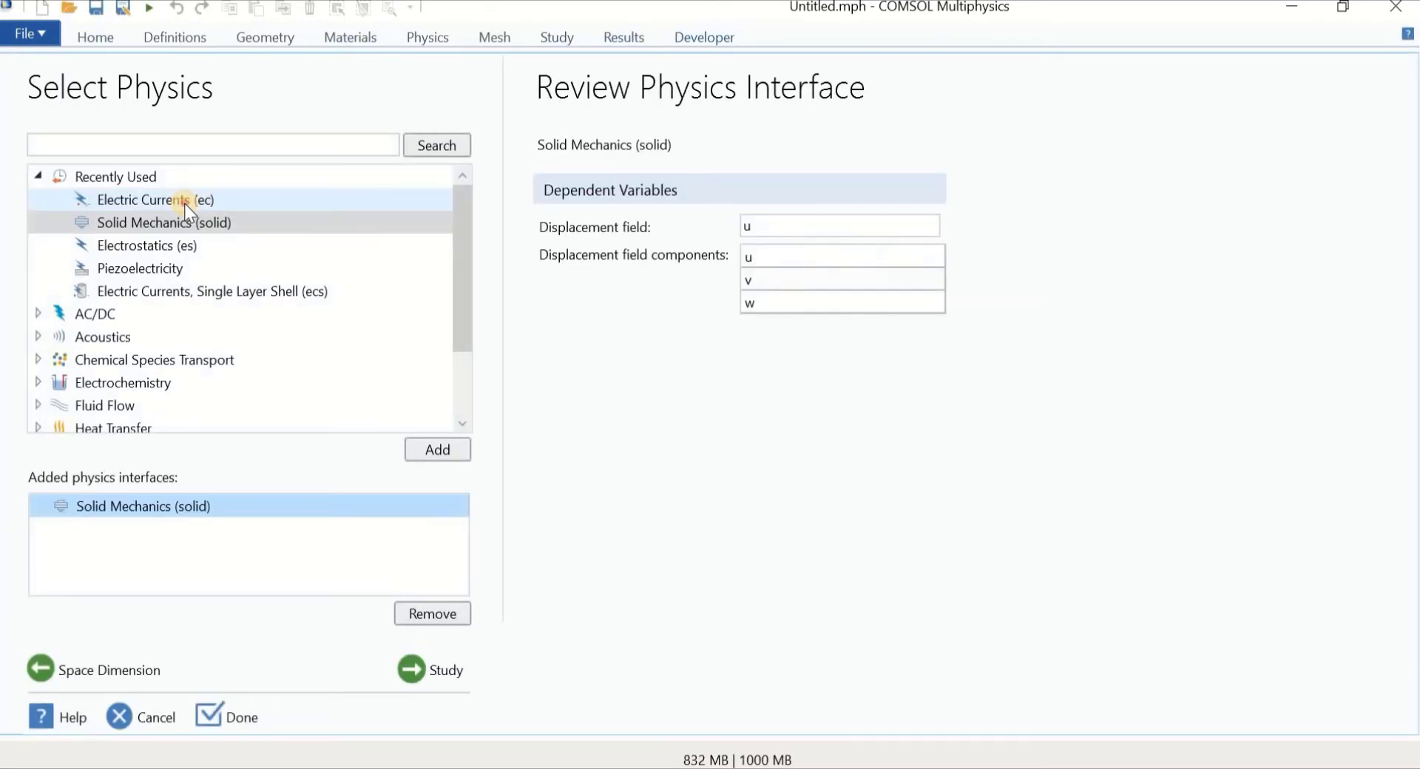
left_click(185, 201)
left_click(450, 447)
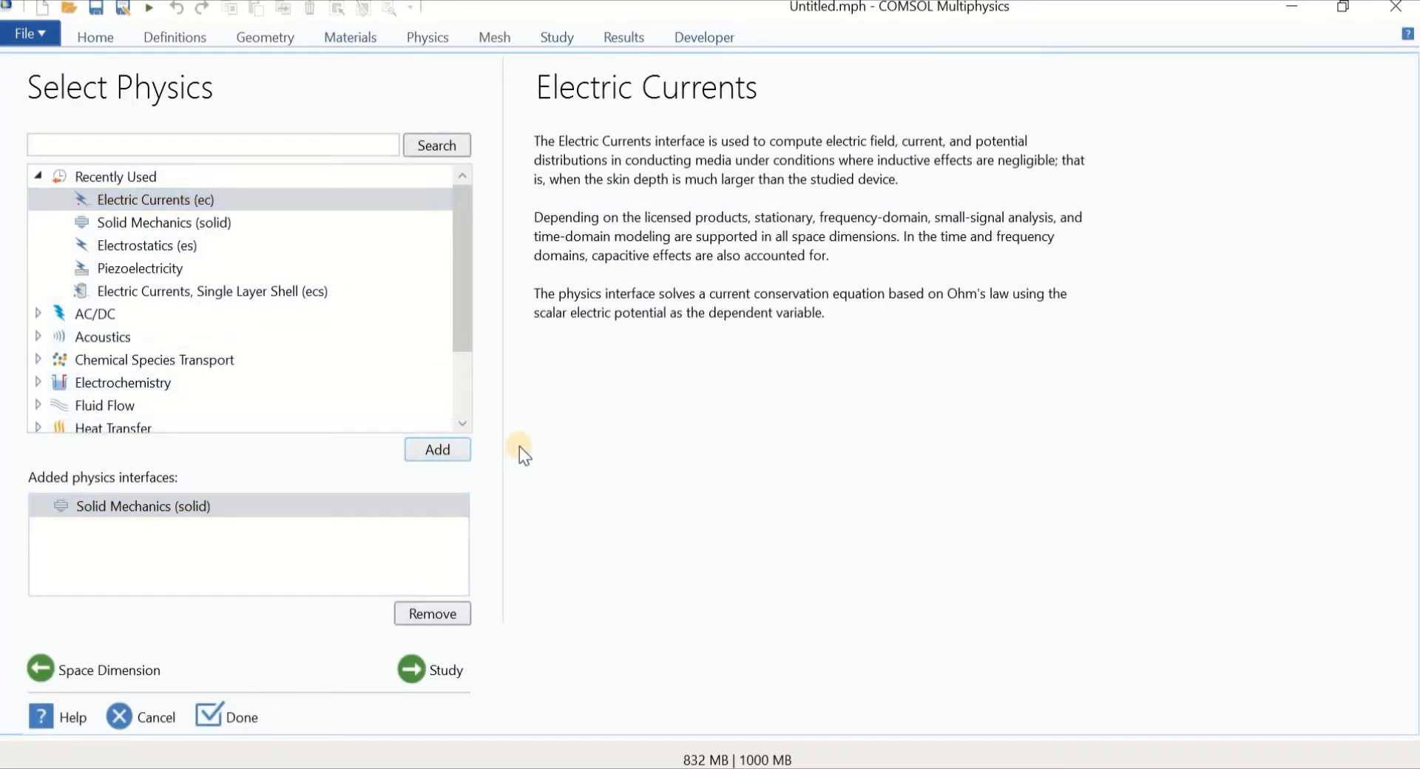
left_click(435, 669)
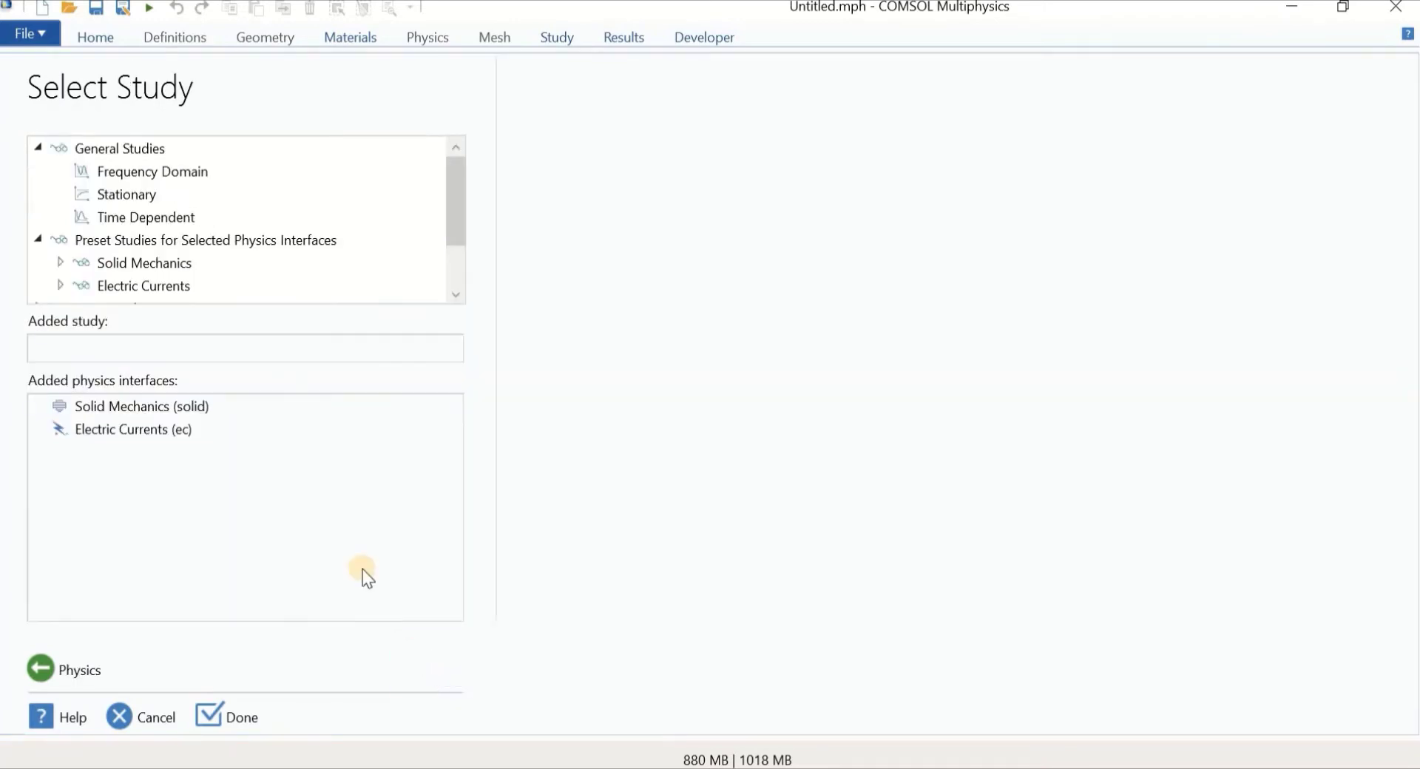
left_click(108, 192)
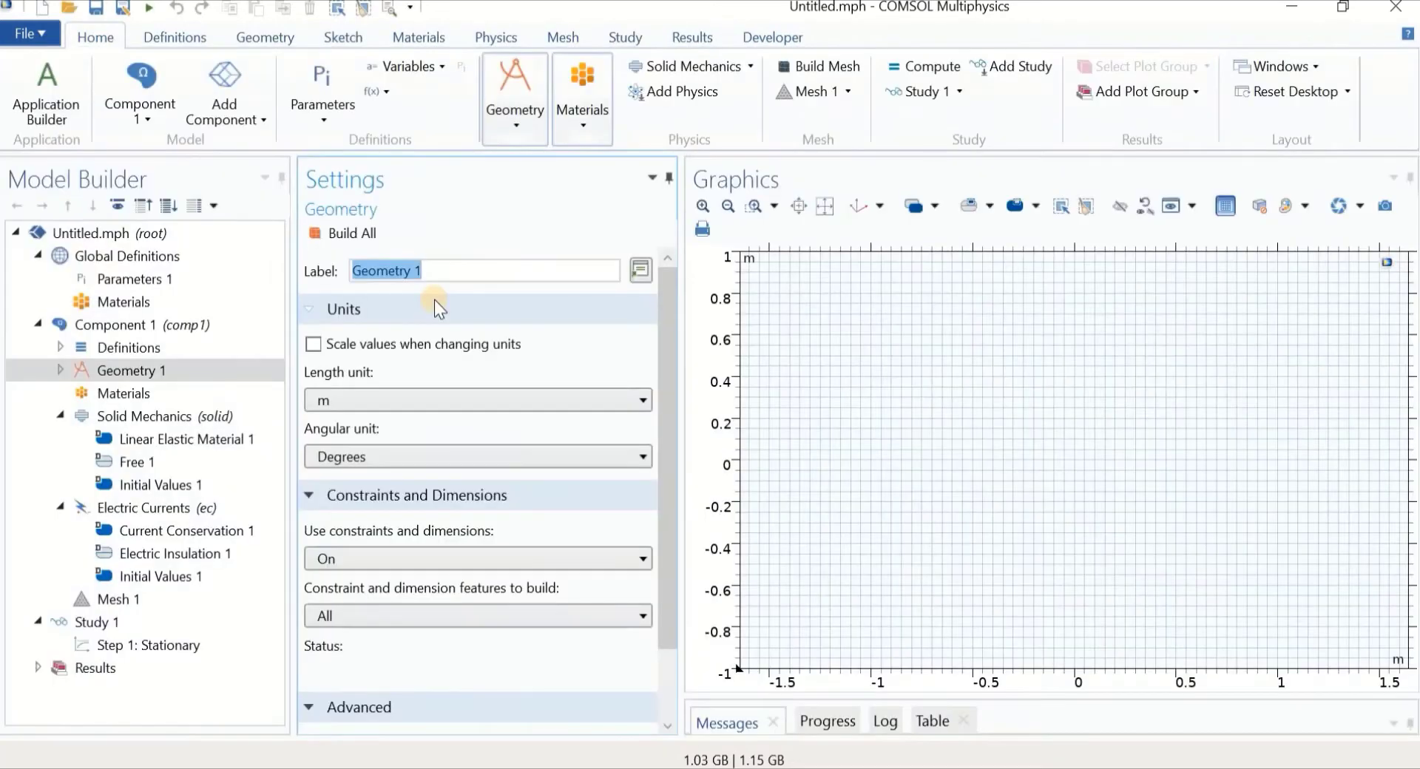
Add a parameter F with expression 0 to the global Parameters 1 table
left_click(143, 280)
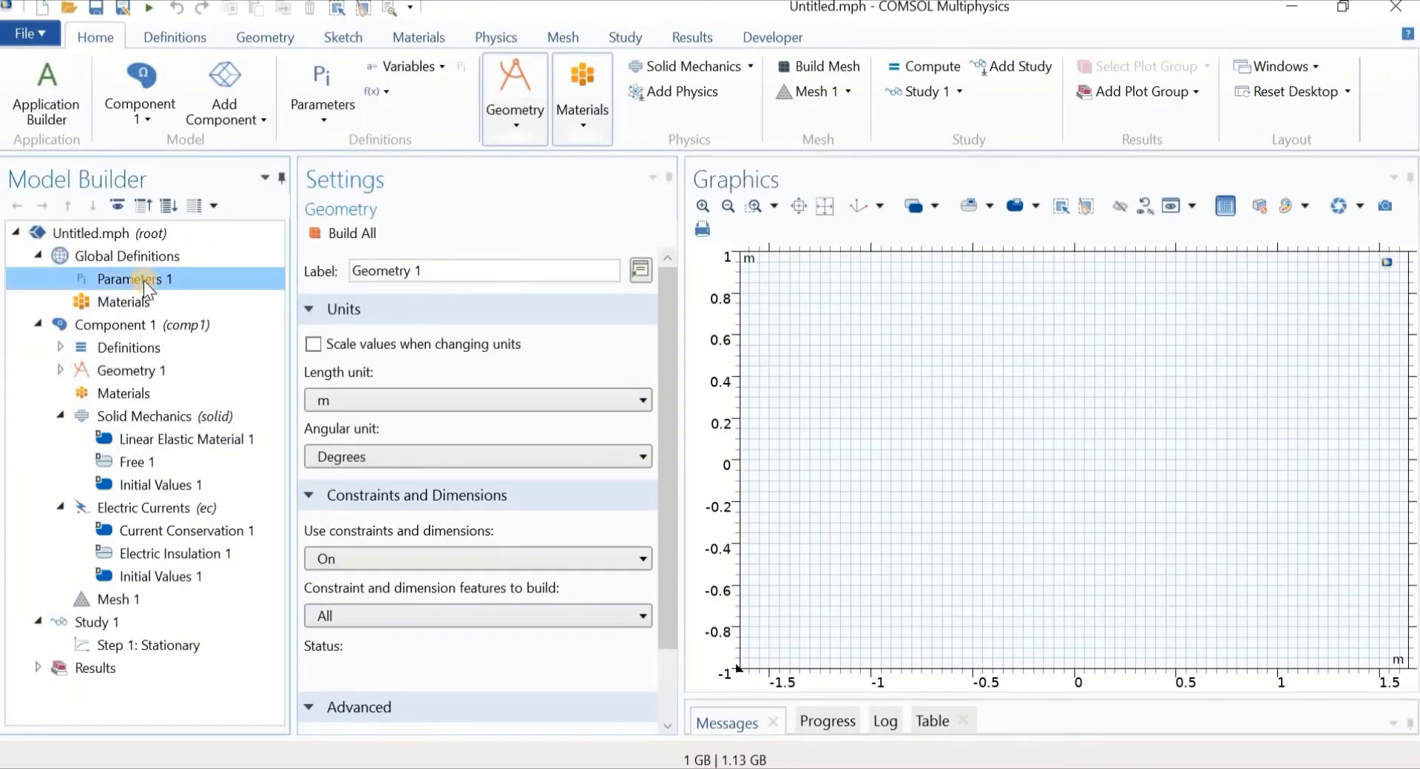
left_click(356, 356)
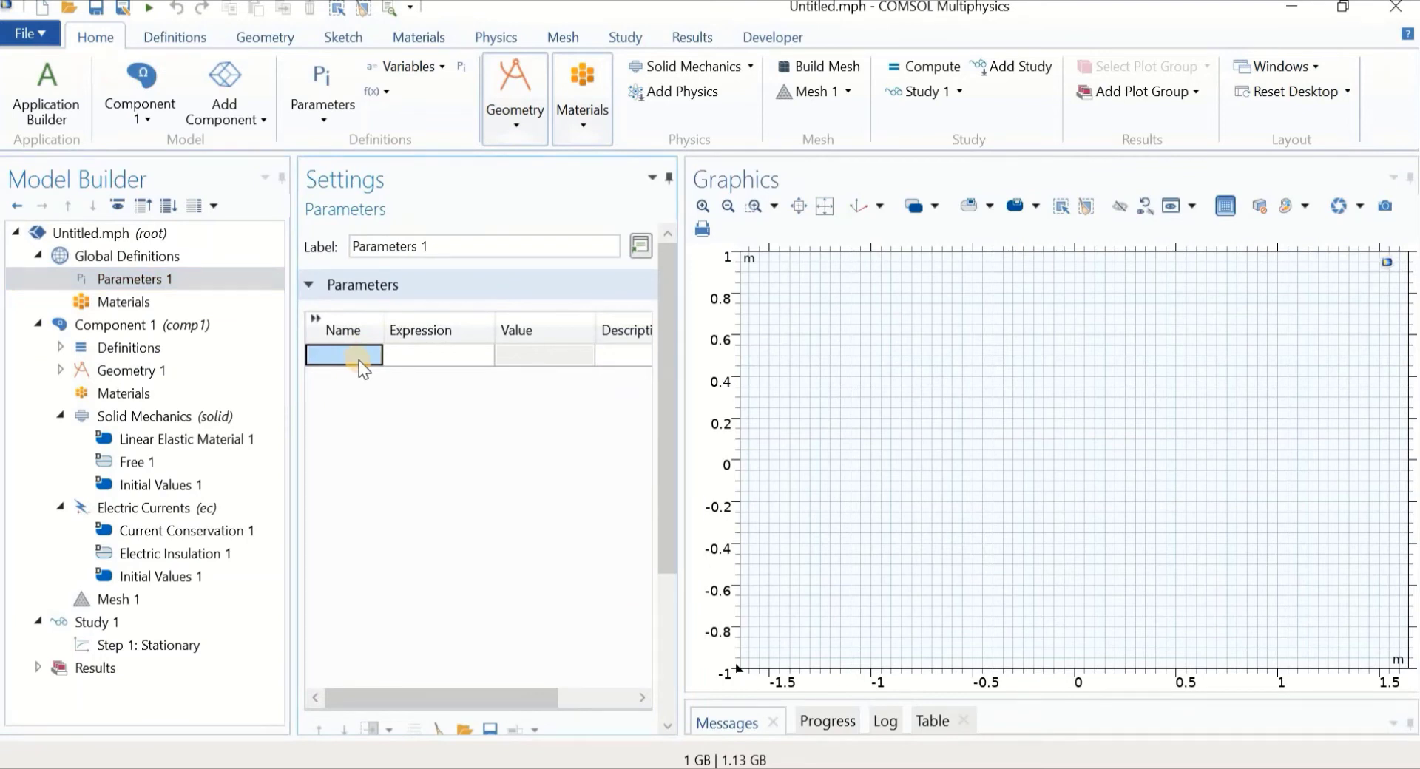
type("F")
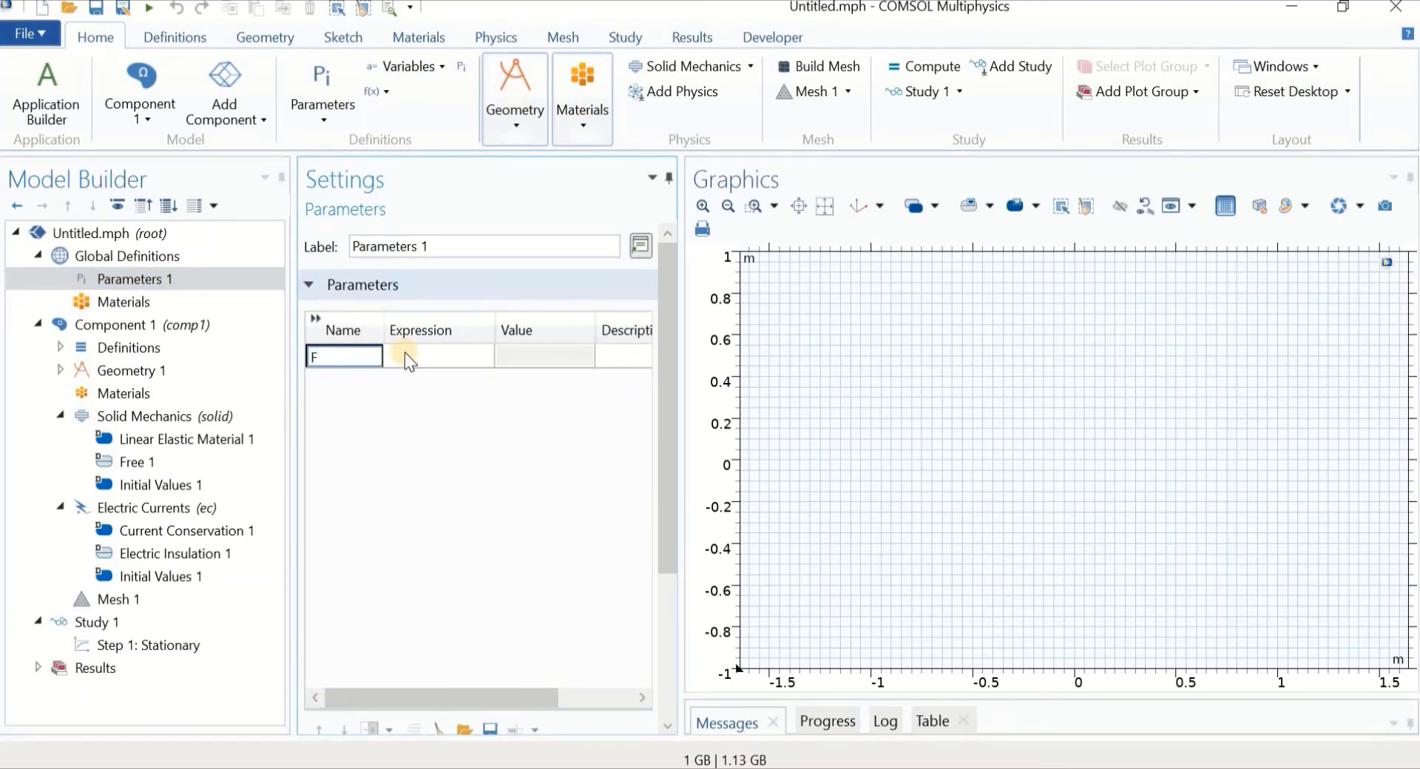
left_click(464, 360)
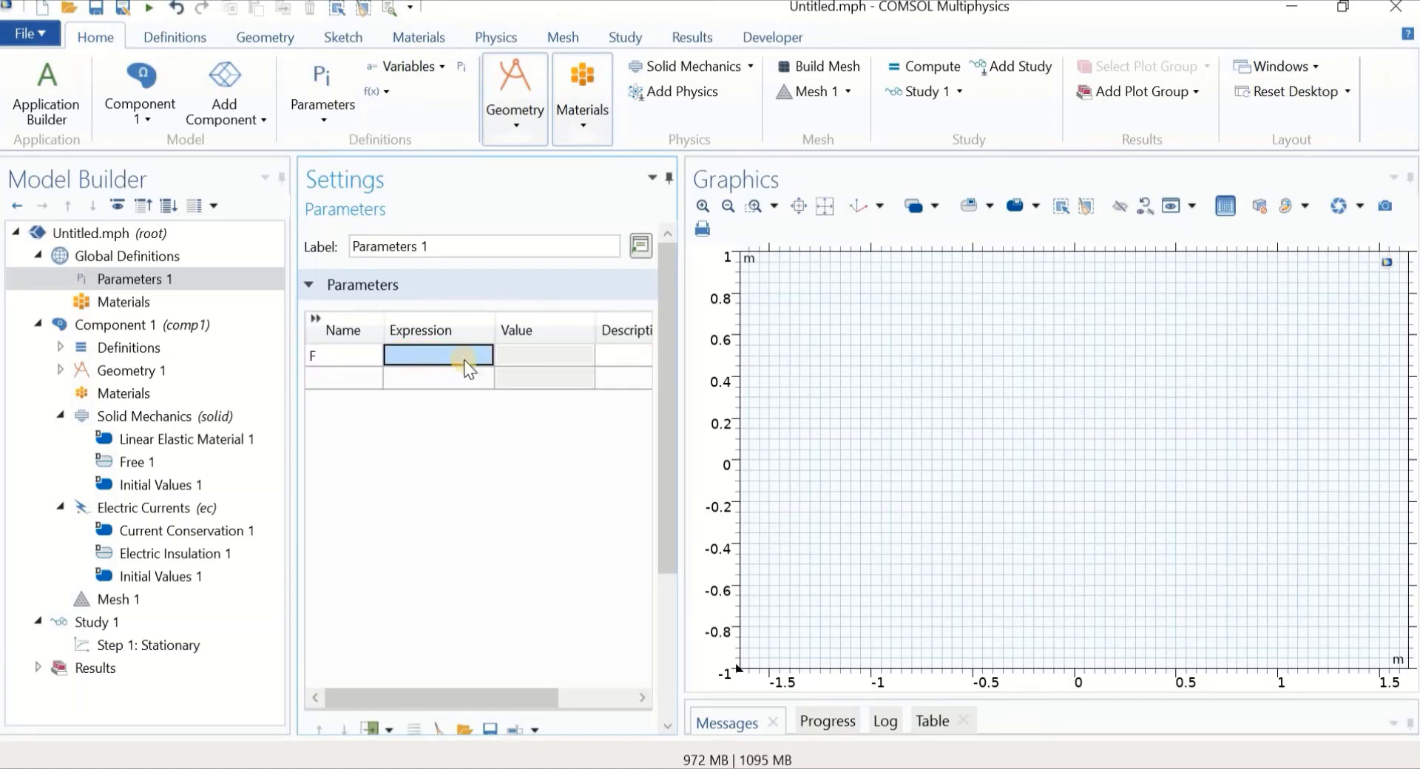
left_click(464, 360)
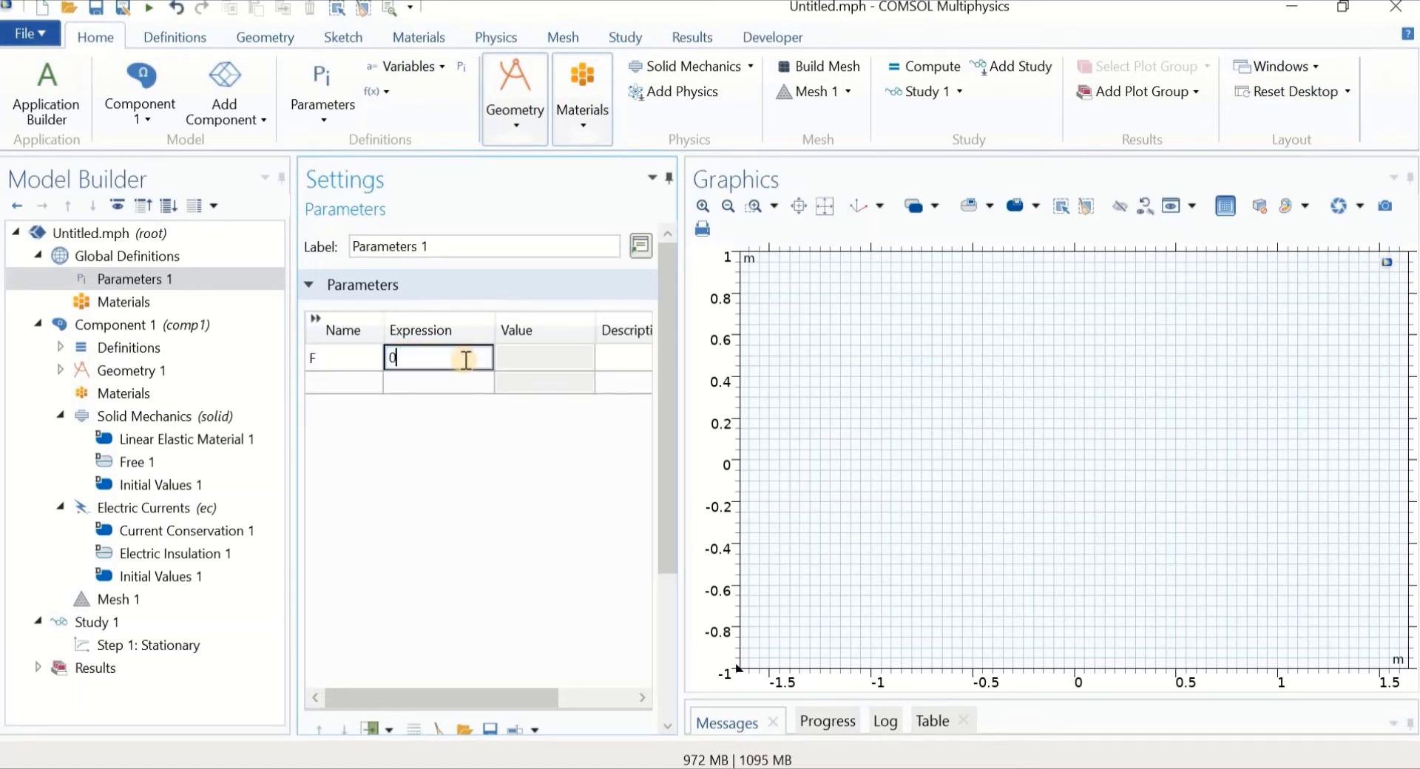
type("0")
left_click(427, 499)
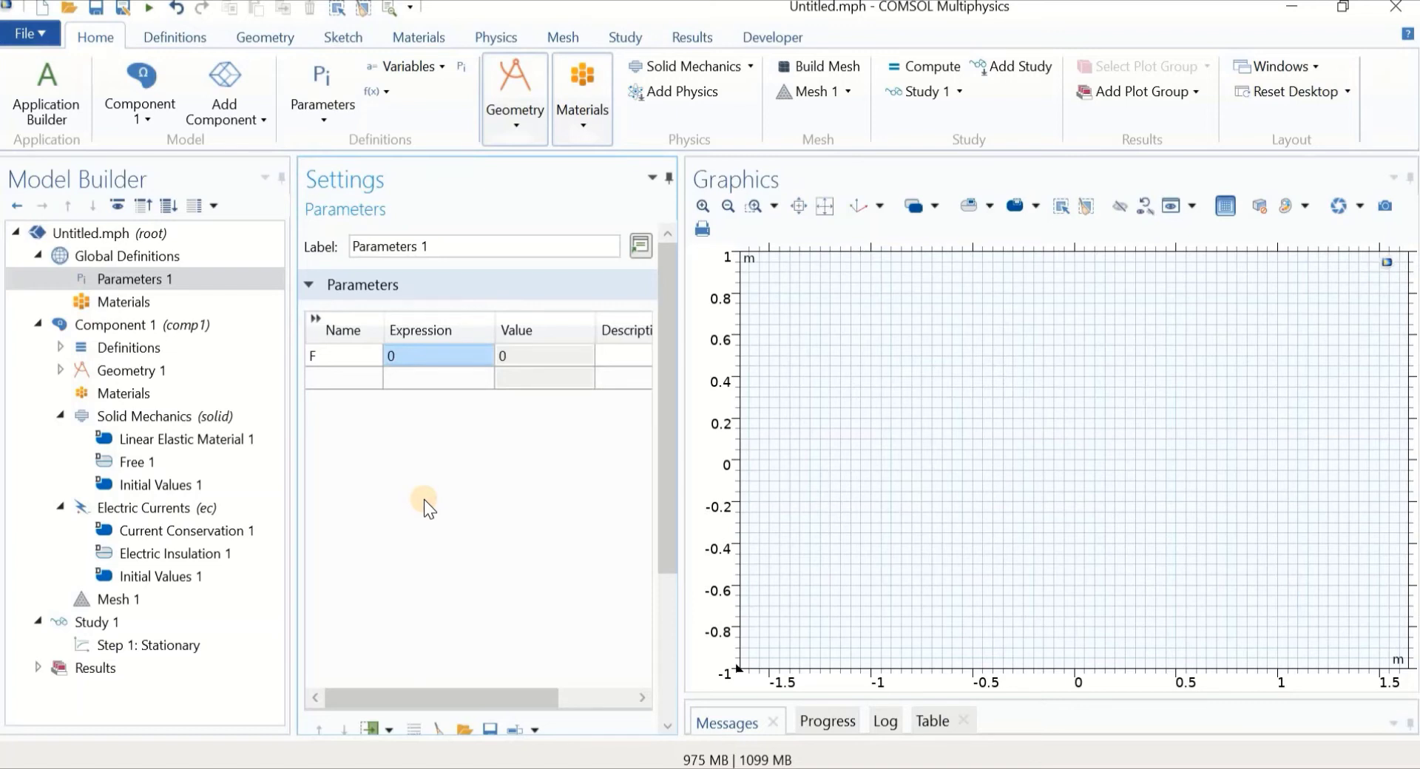
Set the Geometry 1 length unit to mm
left_click(190, 371)
left_click(382, 412)
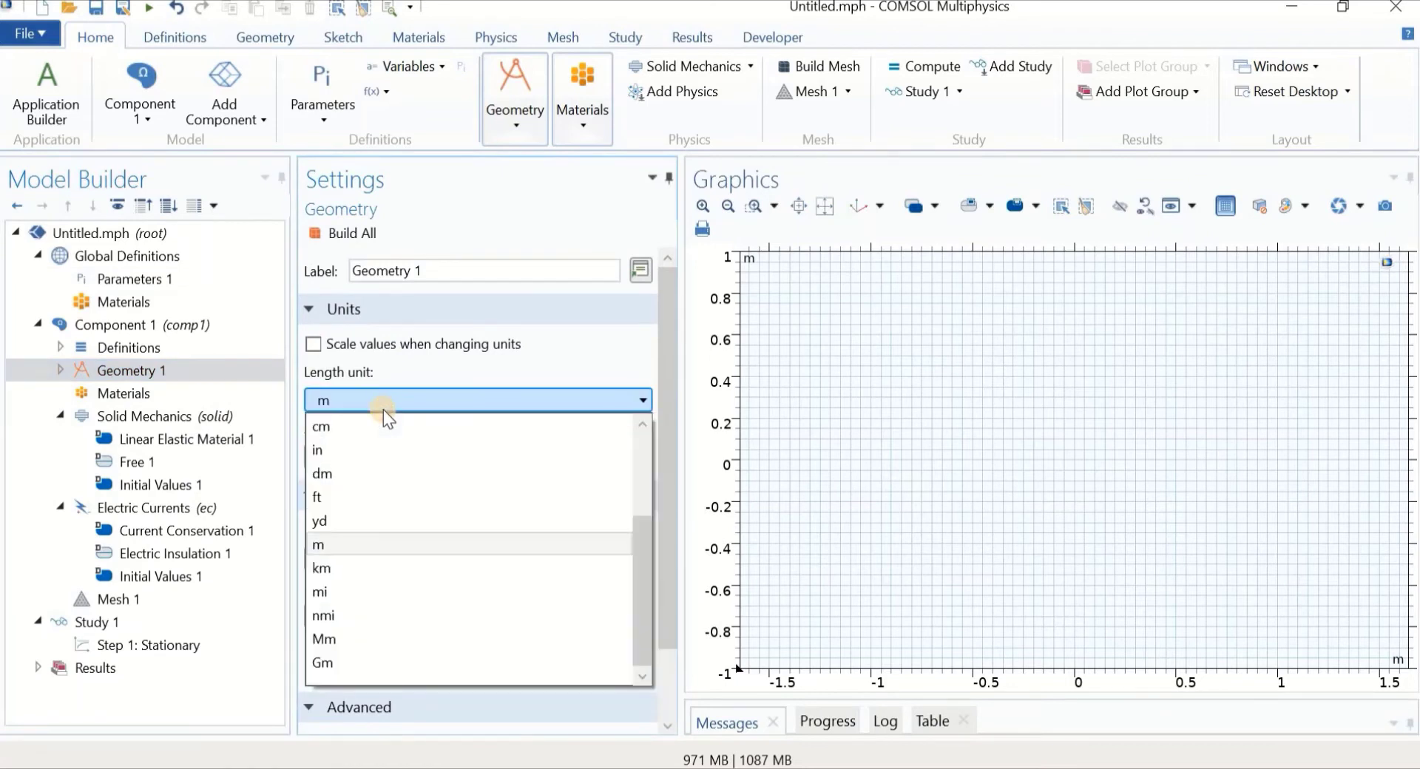
scroll(429, 540, "up", 2)
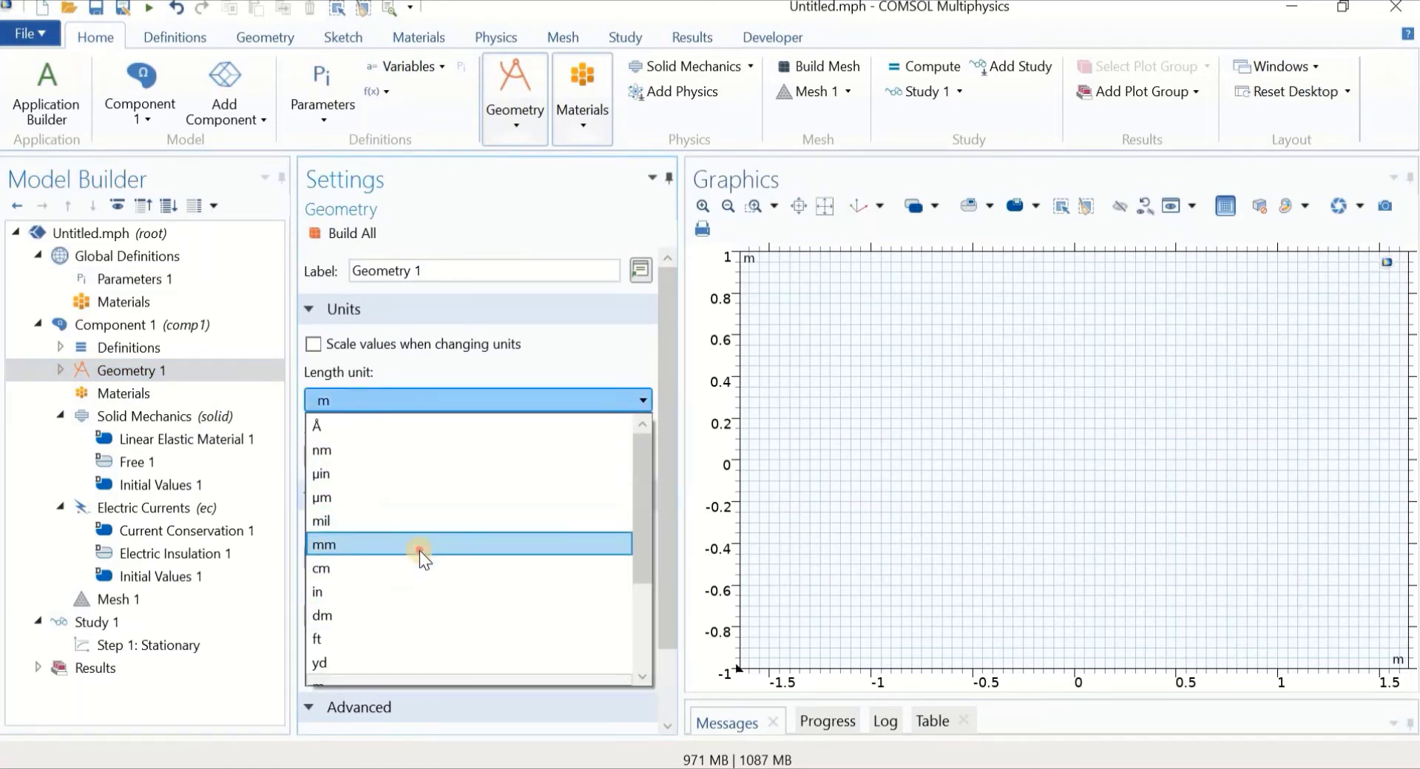
left_click(420, 549)
Add a rectangle of width 12 and height 0.1 and build it
left_click(136, 371)
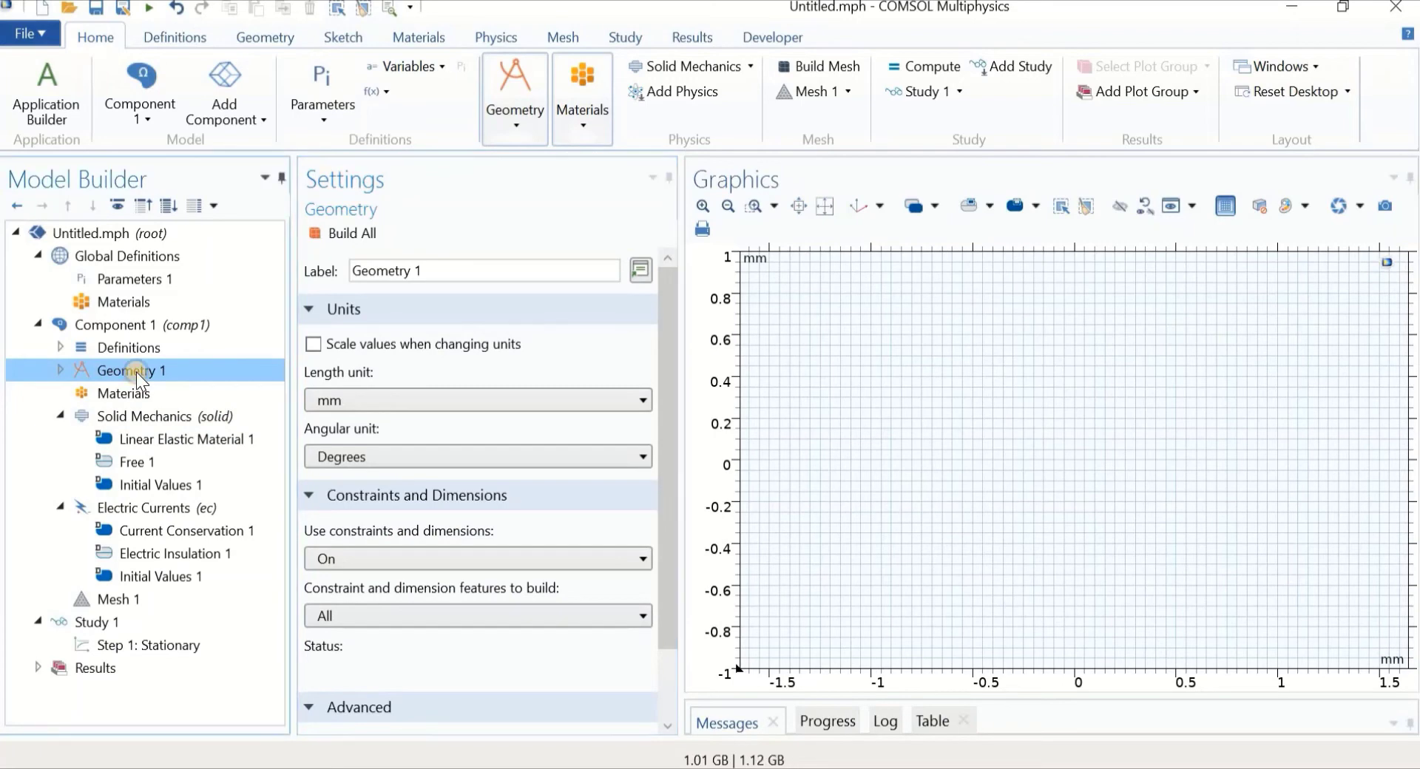
right_click(136, 372)
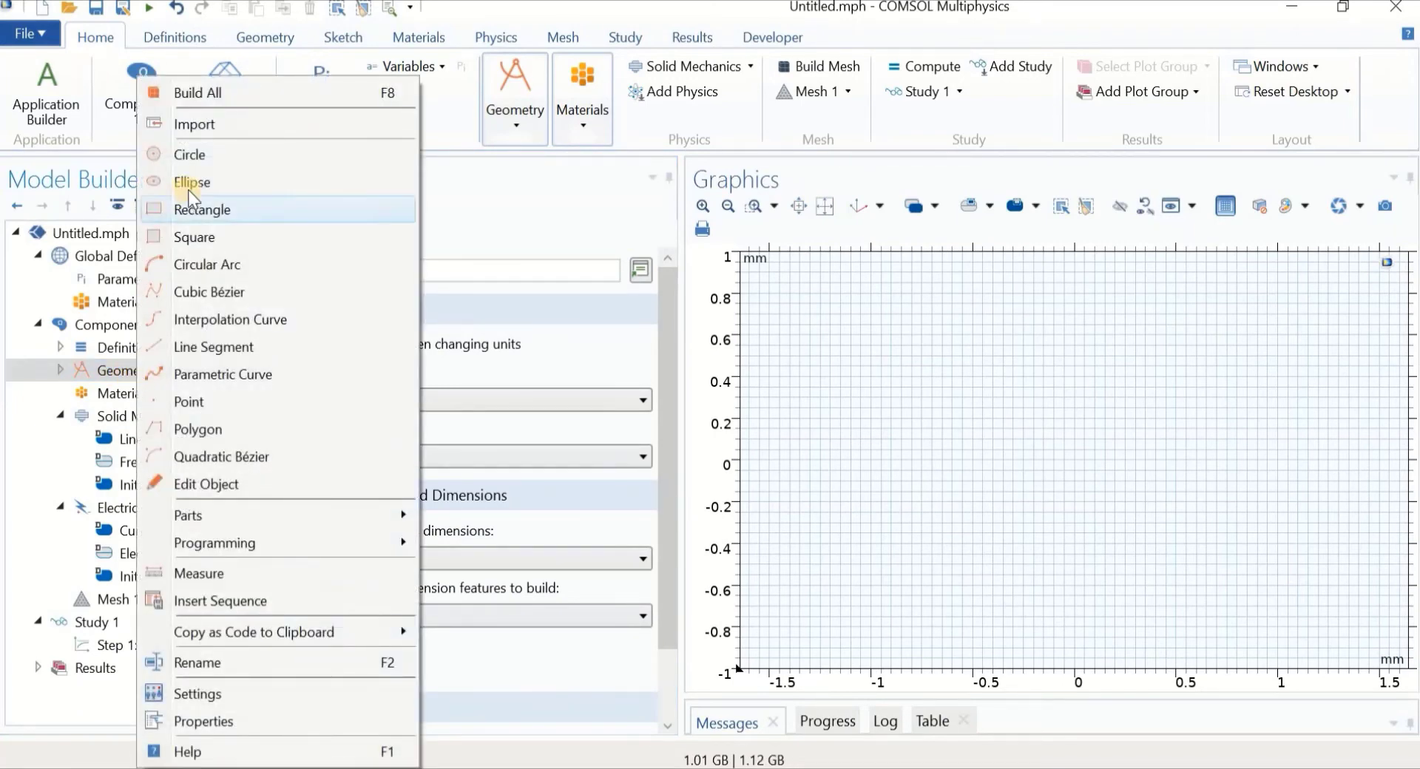
left_click(198, 209)
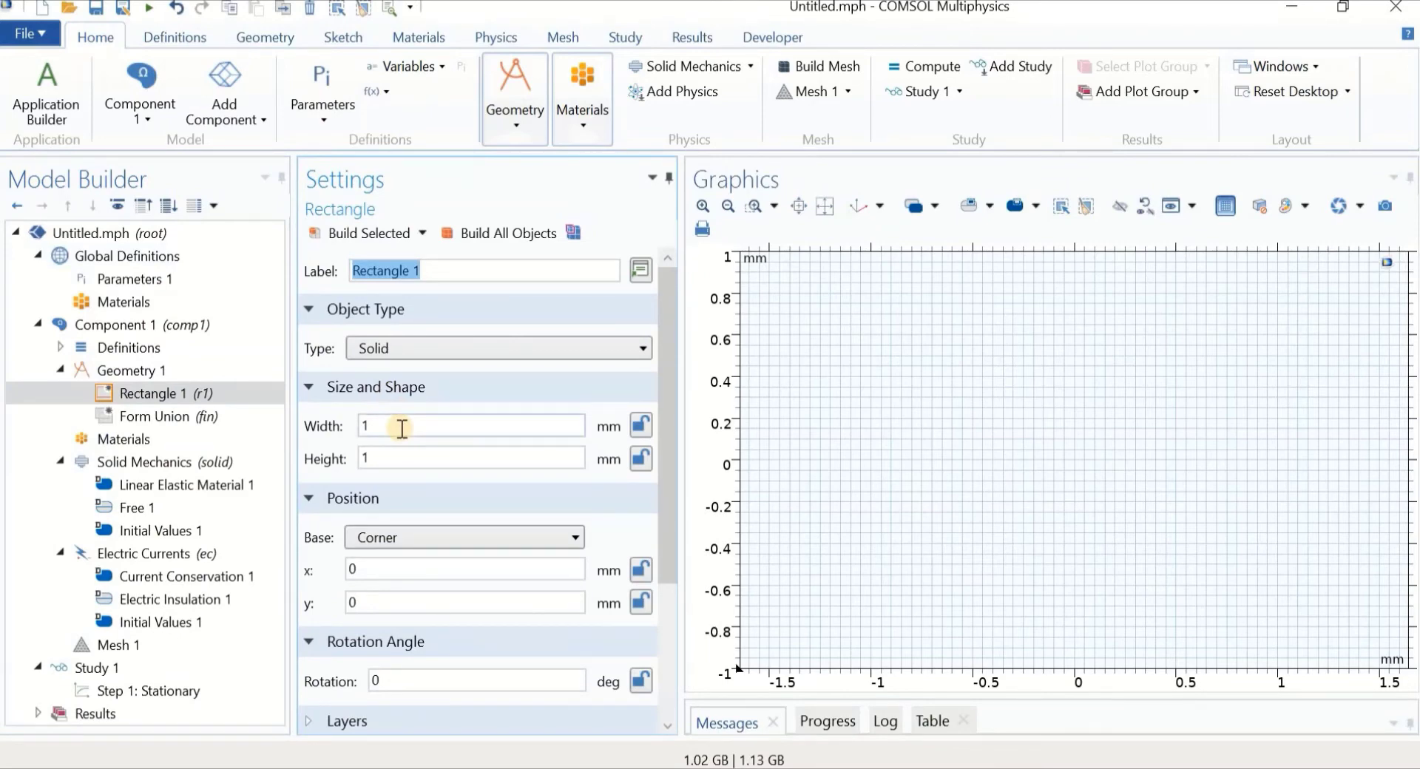
left_click(401, 429)
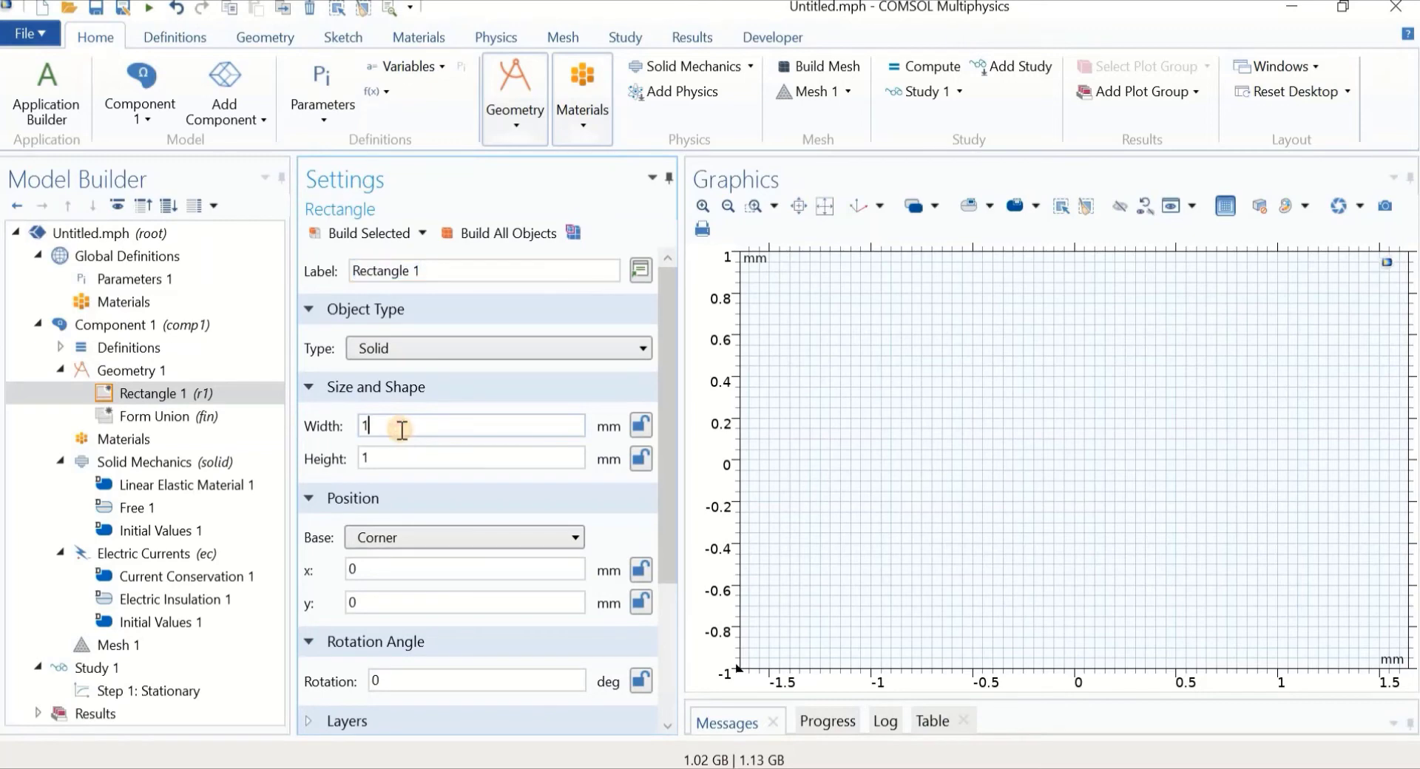
type("2")
left_click(362, 457)
key("Delete")
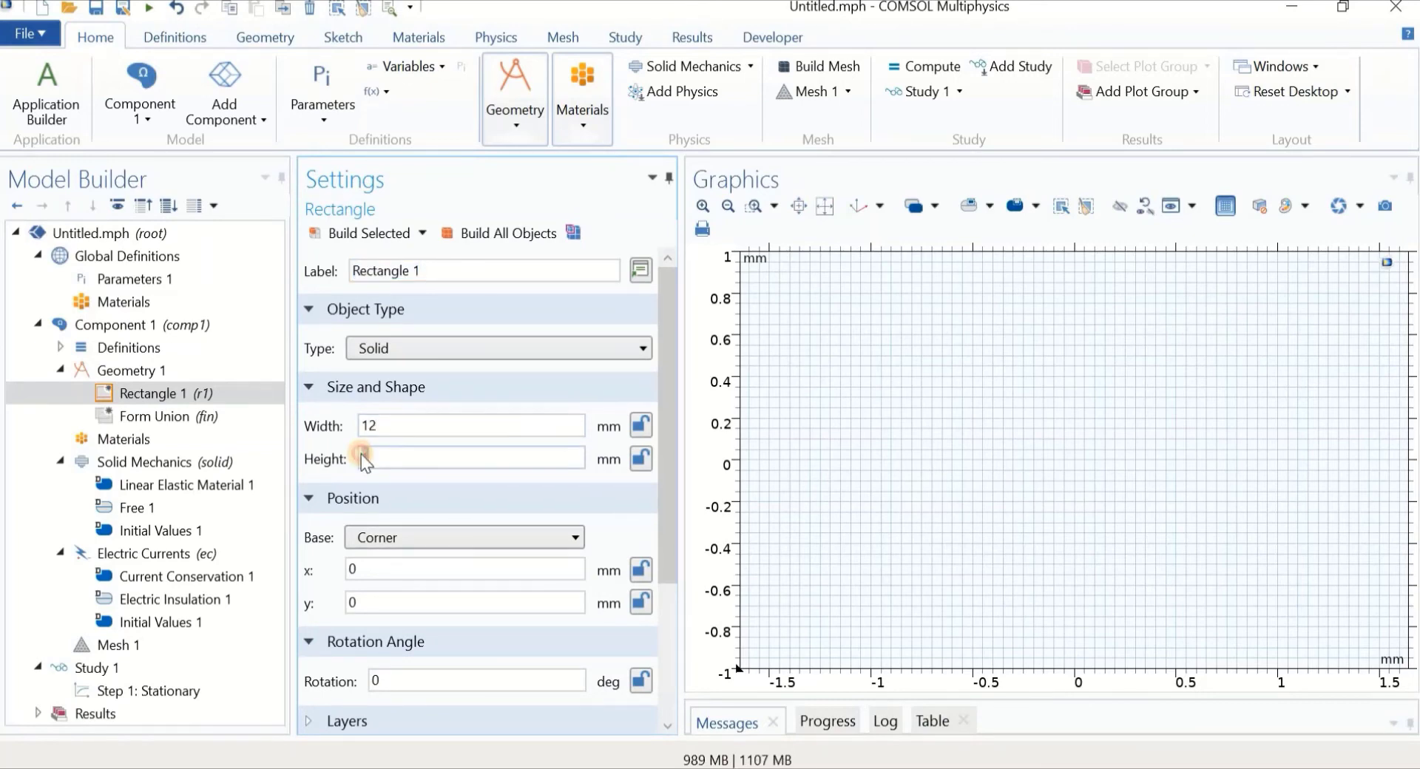
type("0.1")
left_click(351, 233)
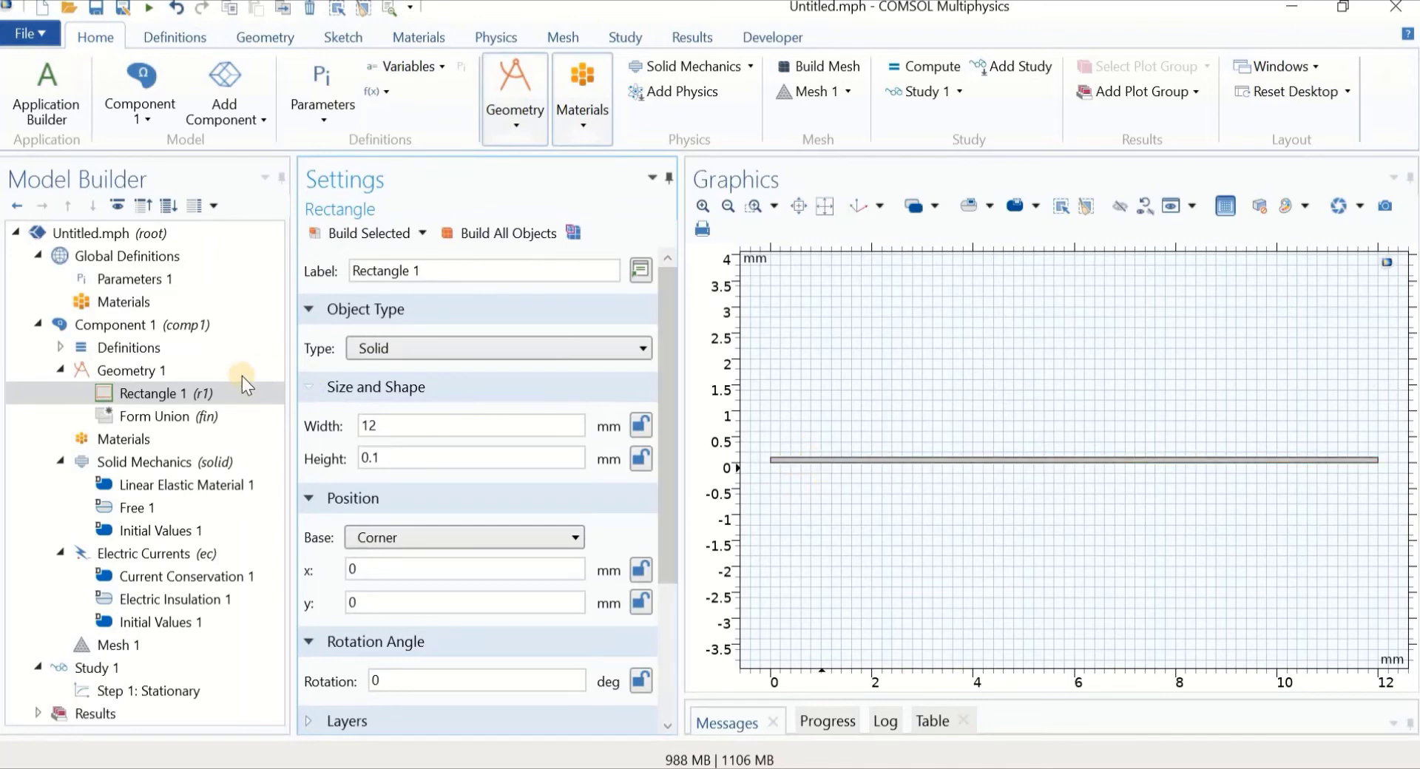
Add Polygon 1 and enter its first vertex at (1.1, 0.1)
left_click(151, 370)
right_click(151, 371)
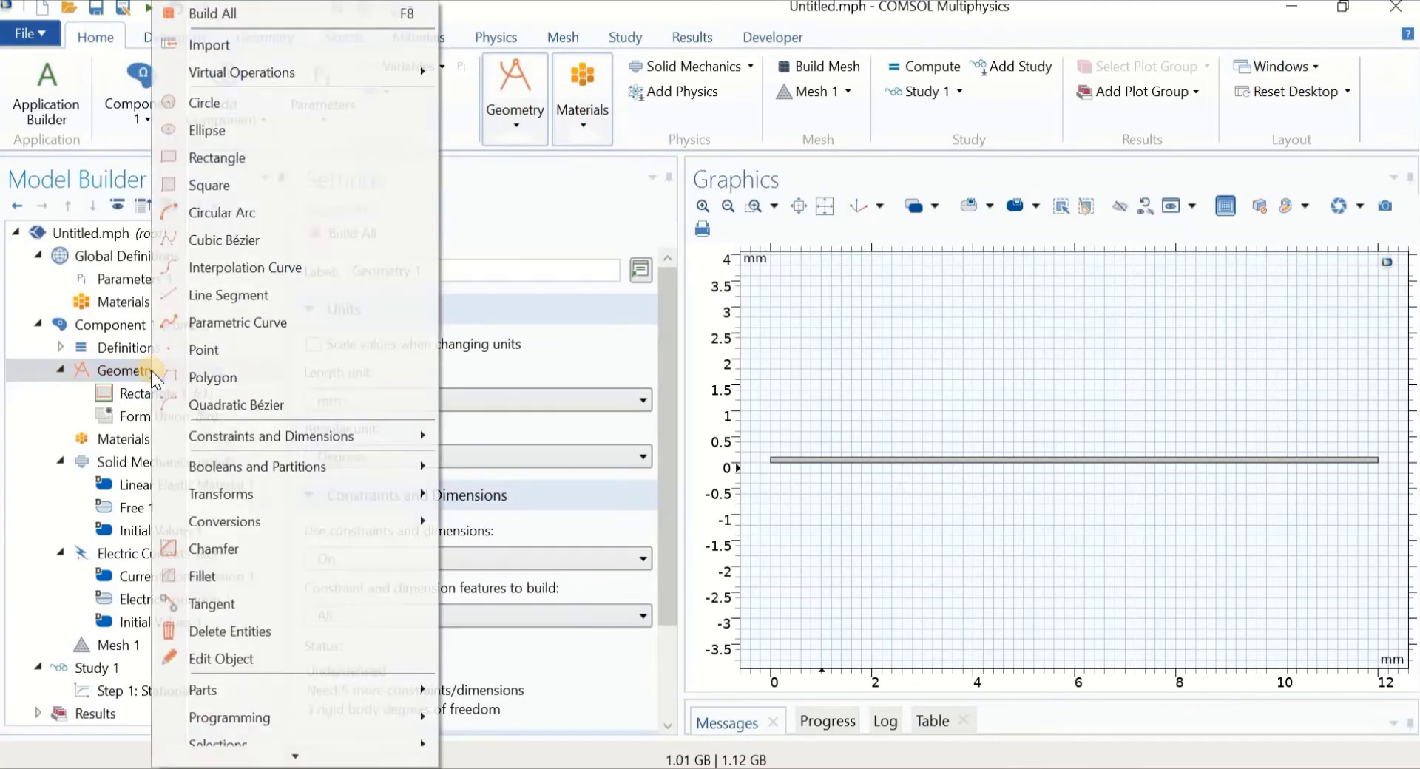
left_click(215, 377)
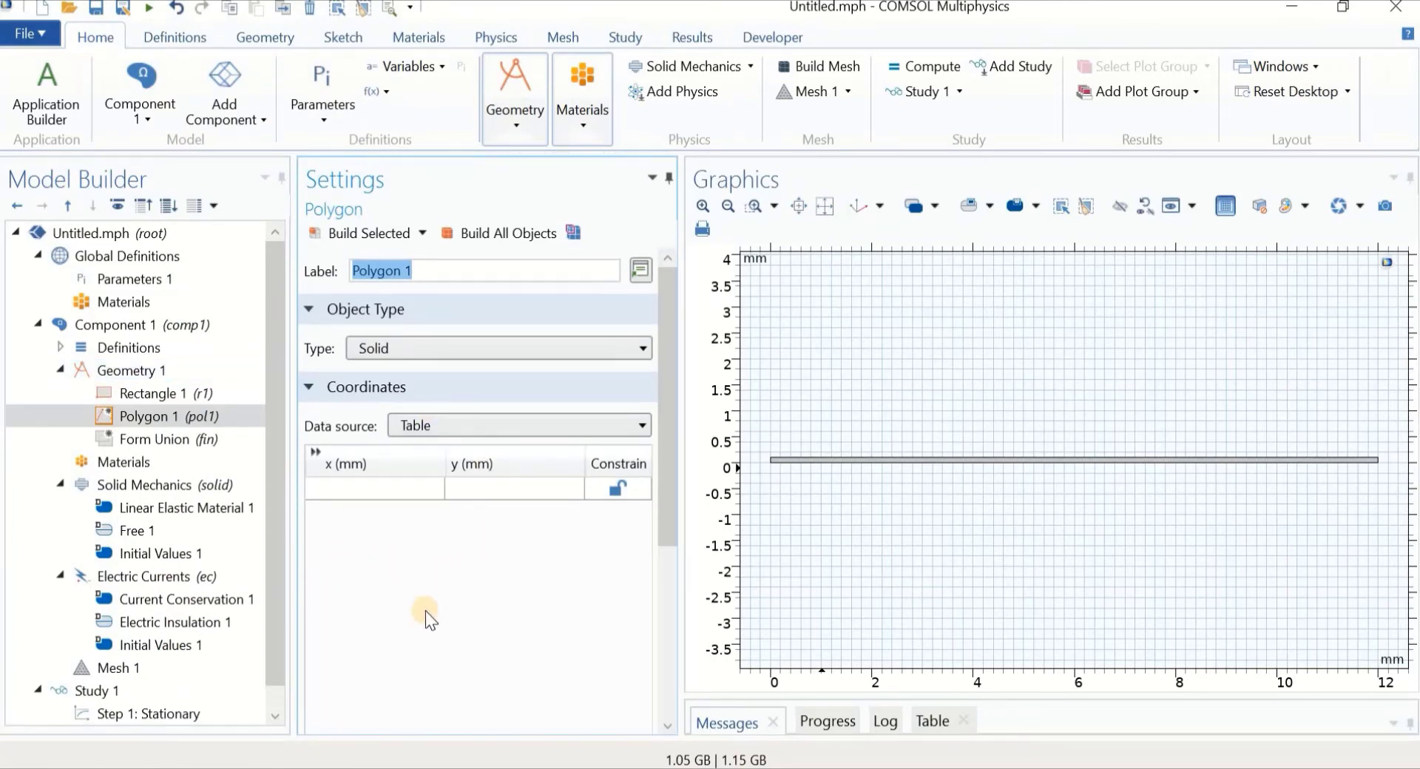
left_click(361, 490)
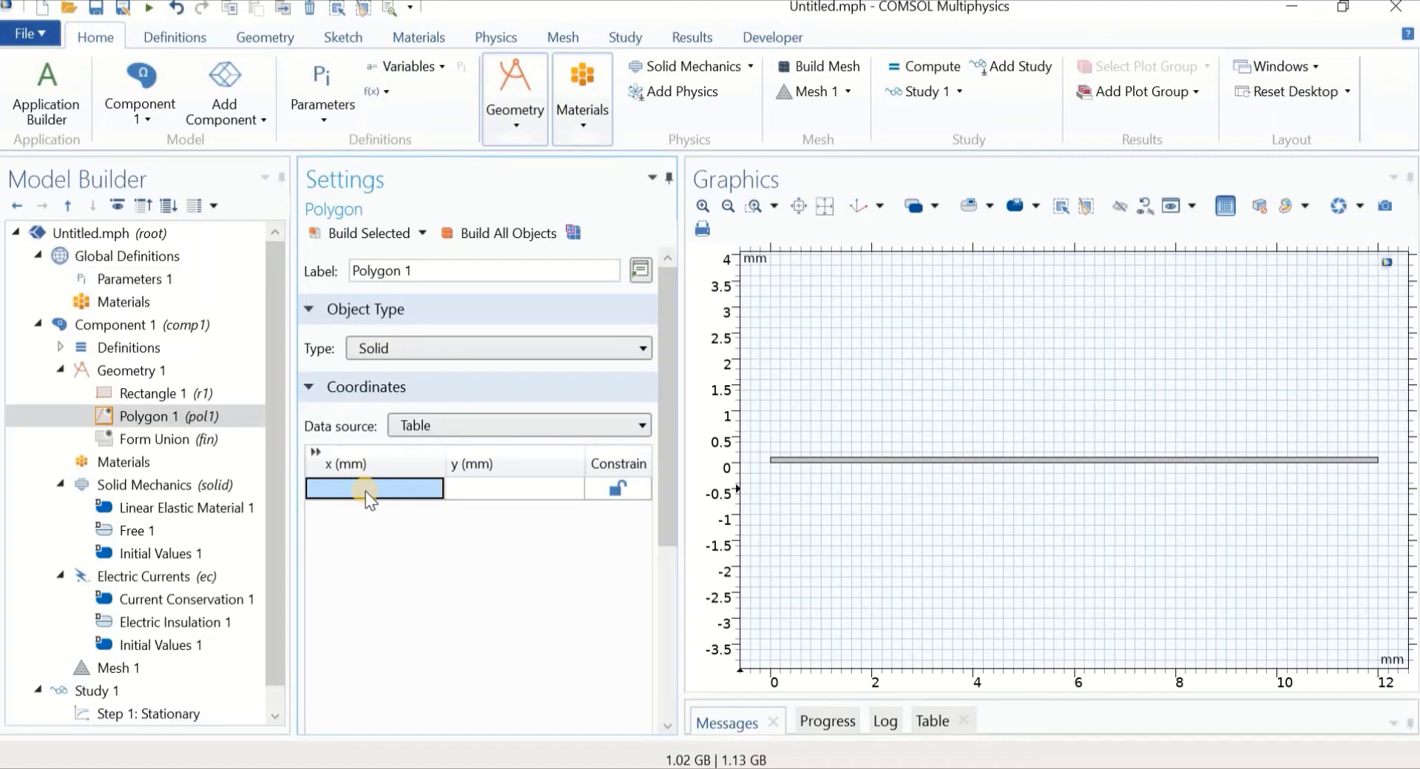
left_click(365, 491)
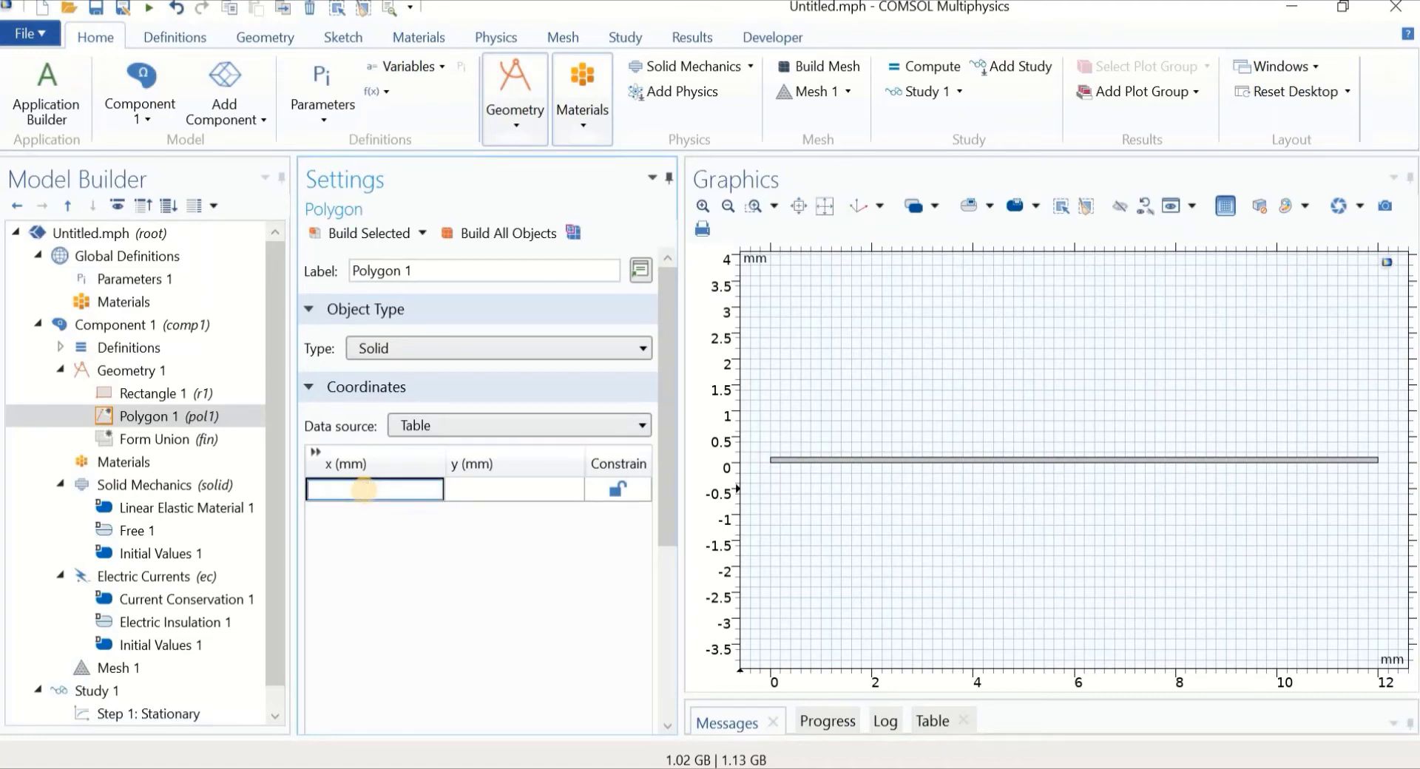
type("1.1")
left_click(523, 488)
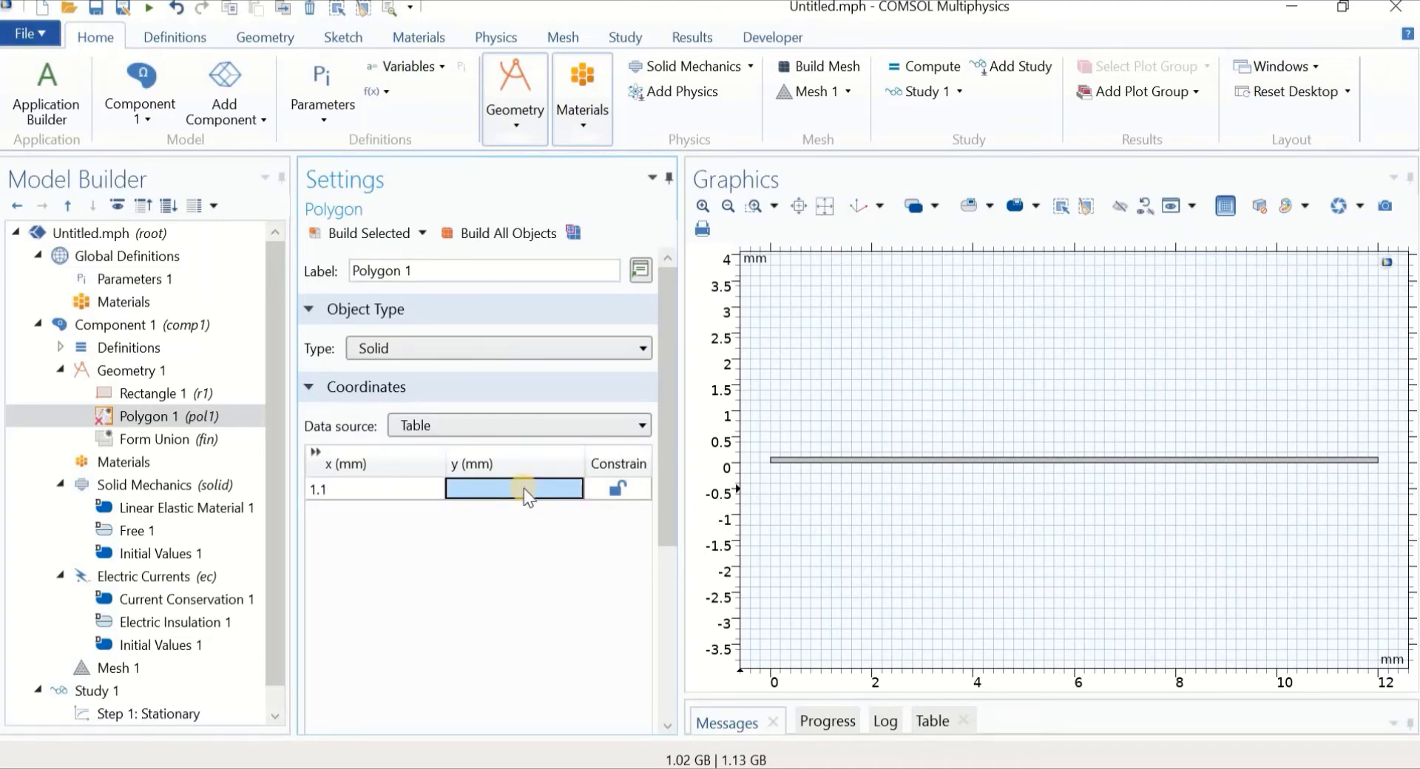
type("0.1")
left_click(341, 527)
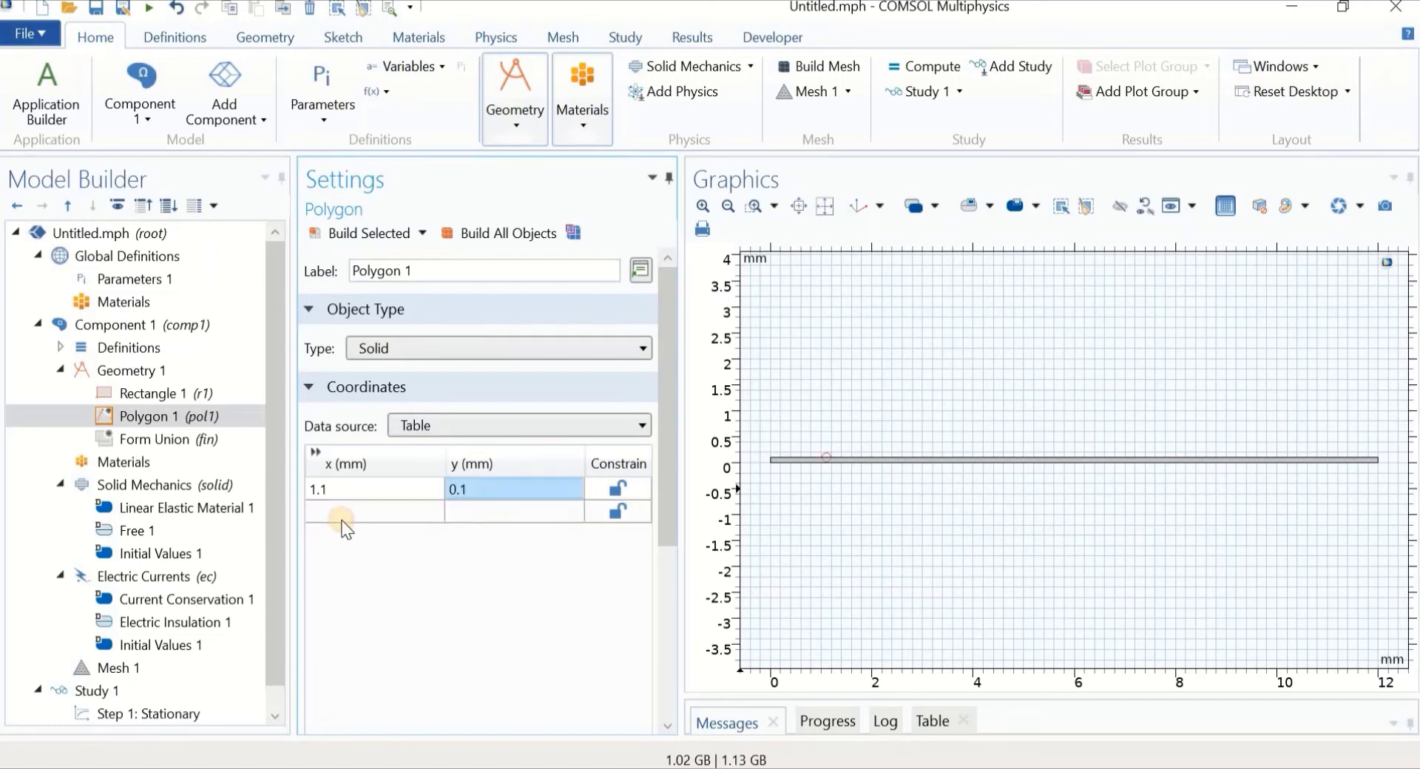
Enter vertices (1.125, 0.2) and (1.15, 0.1), then build the triangle
type("1.")
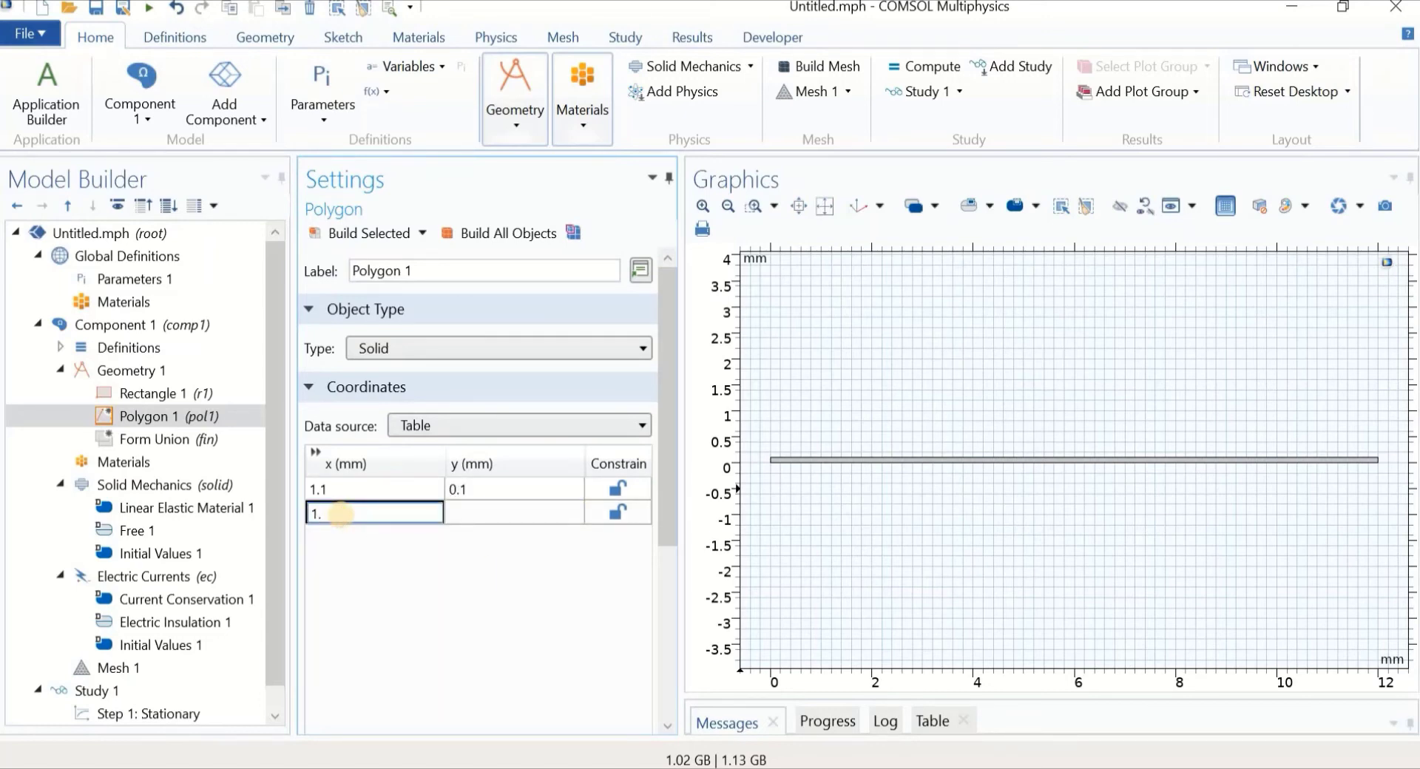
type("125")
left_click(456, 516)
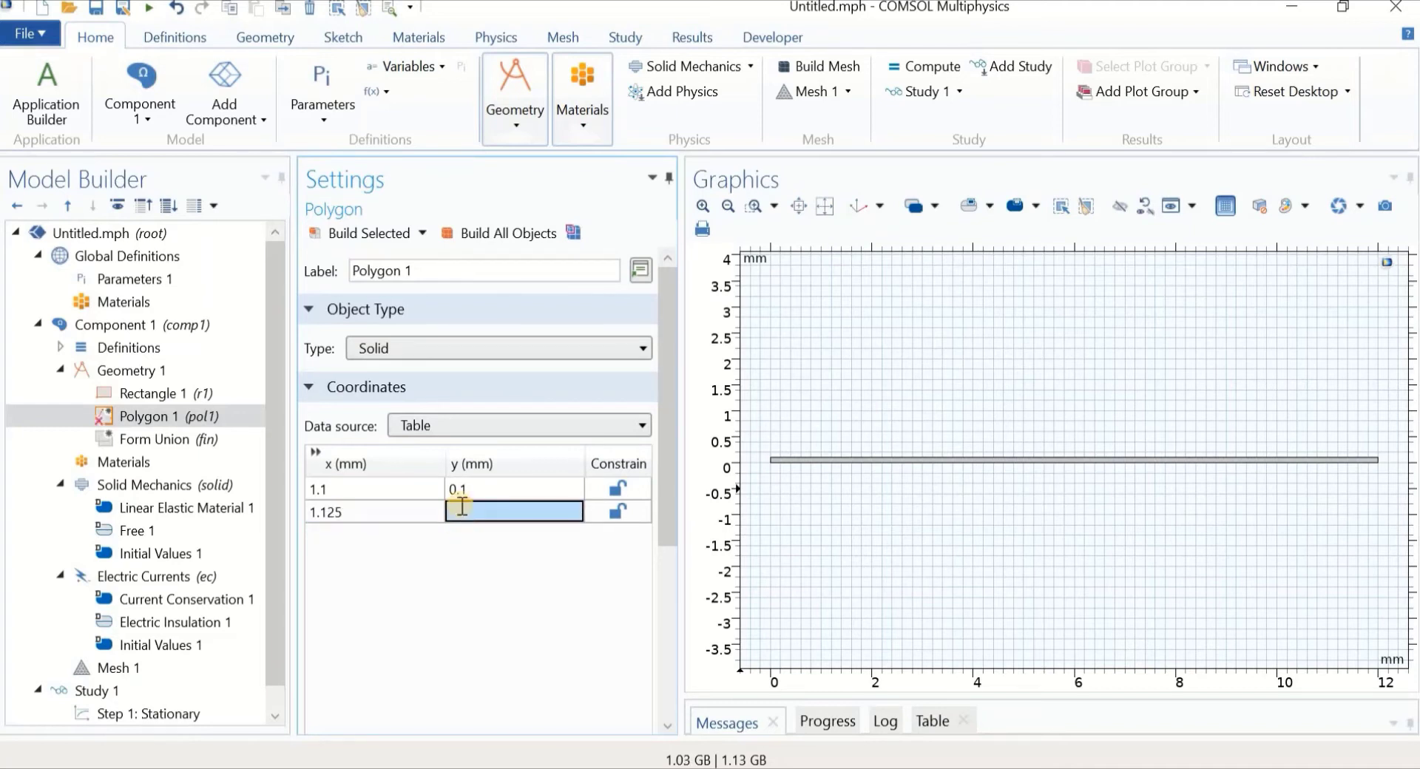
type("0.2")
key("Return")
left_click(334, 534)
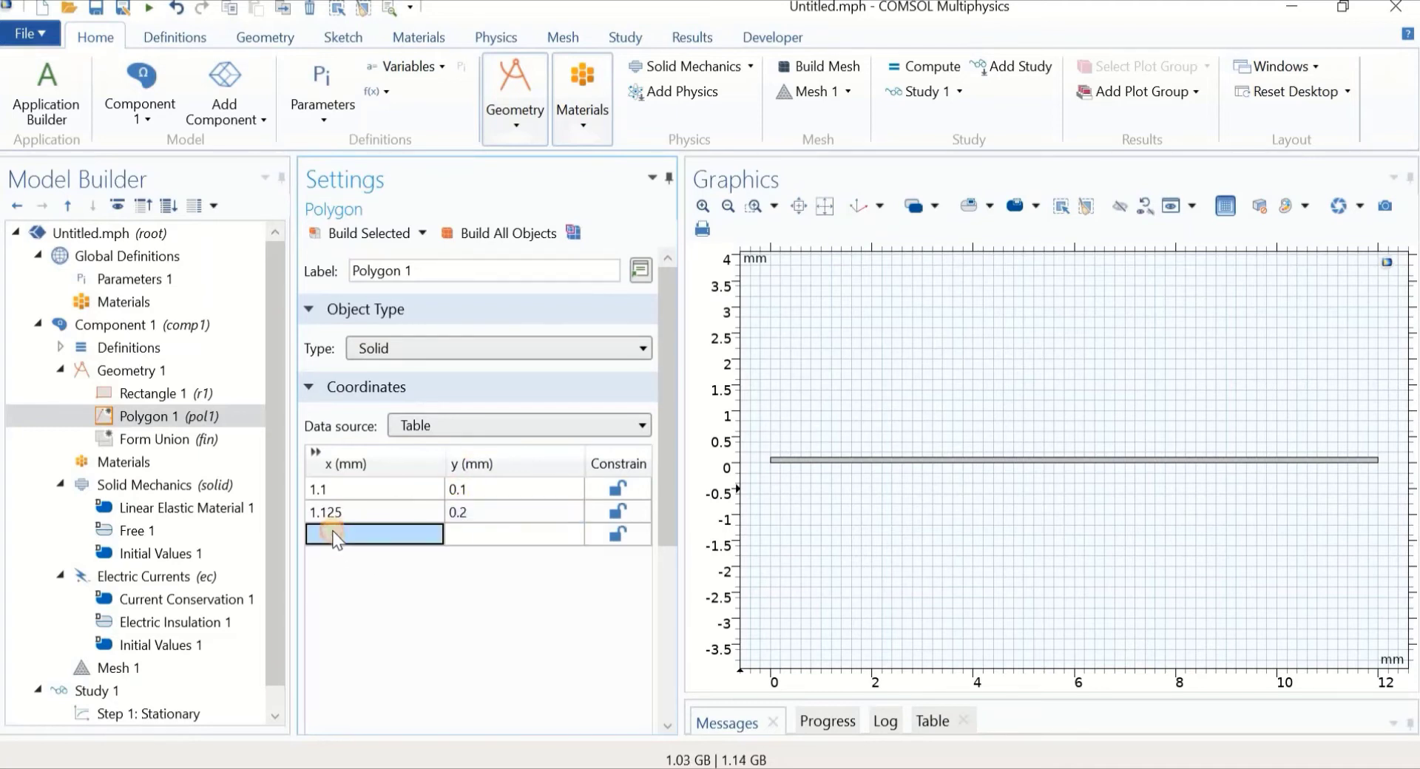
type("1.15")
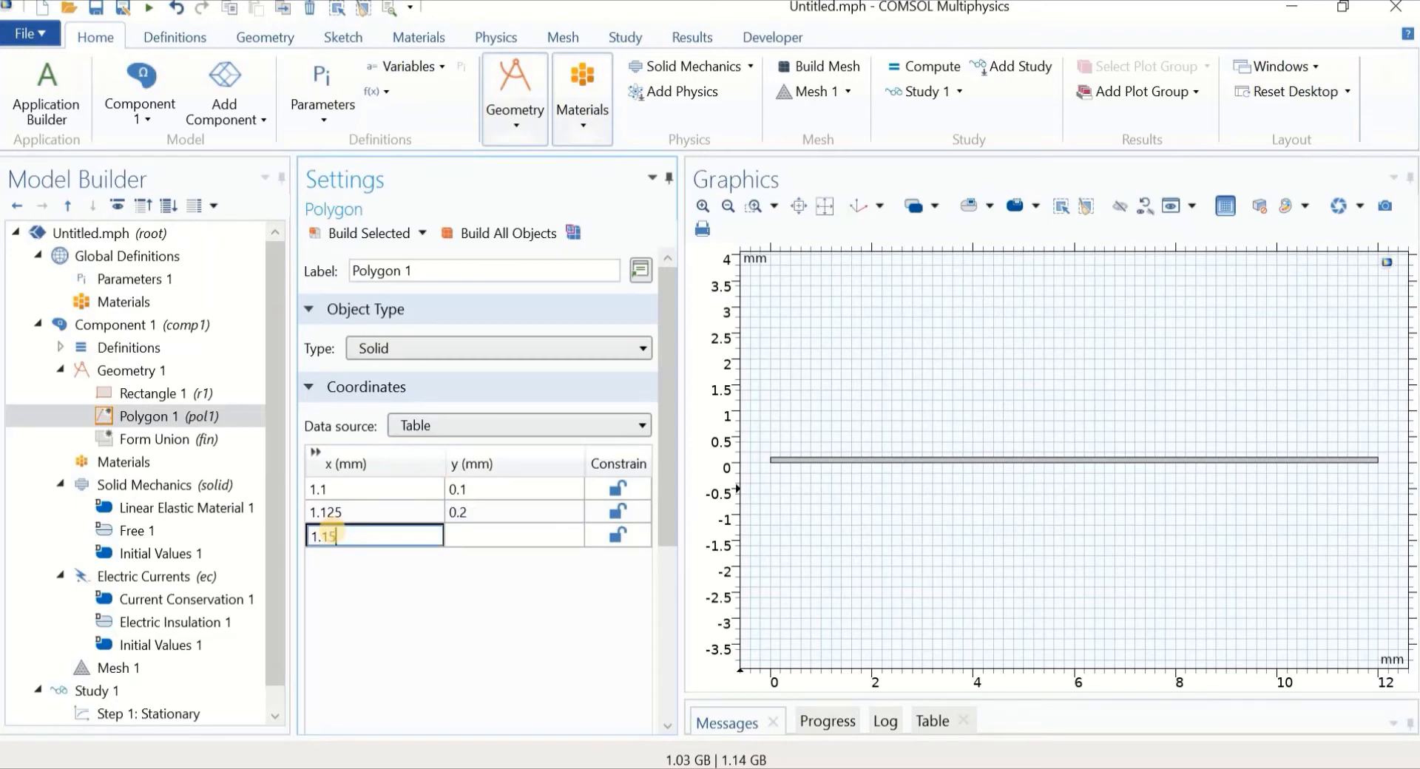
left_click(486, 536)
type("0.1")
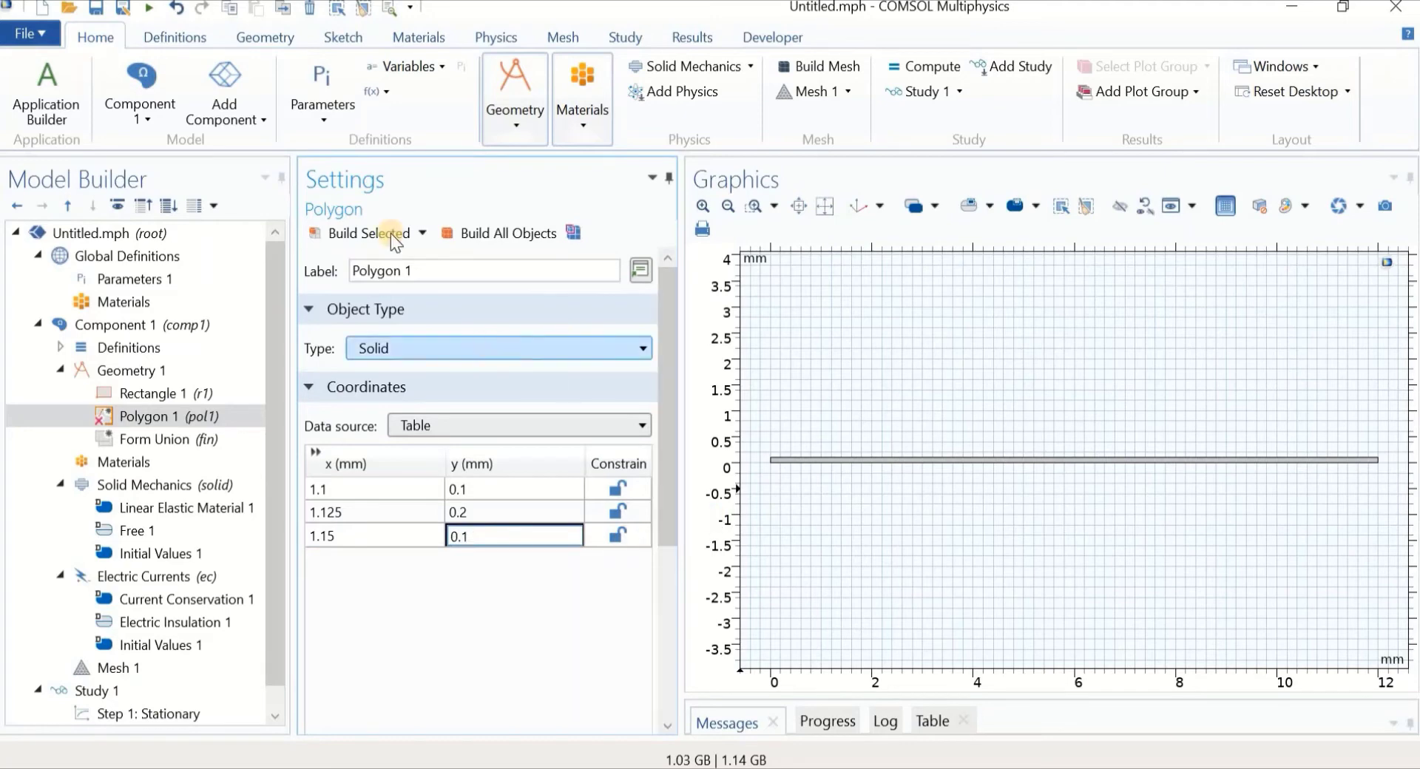
left_click(366, 235)
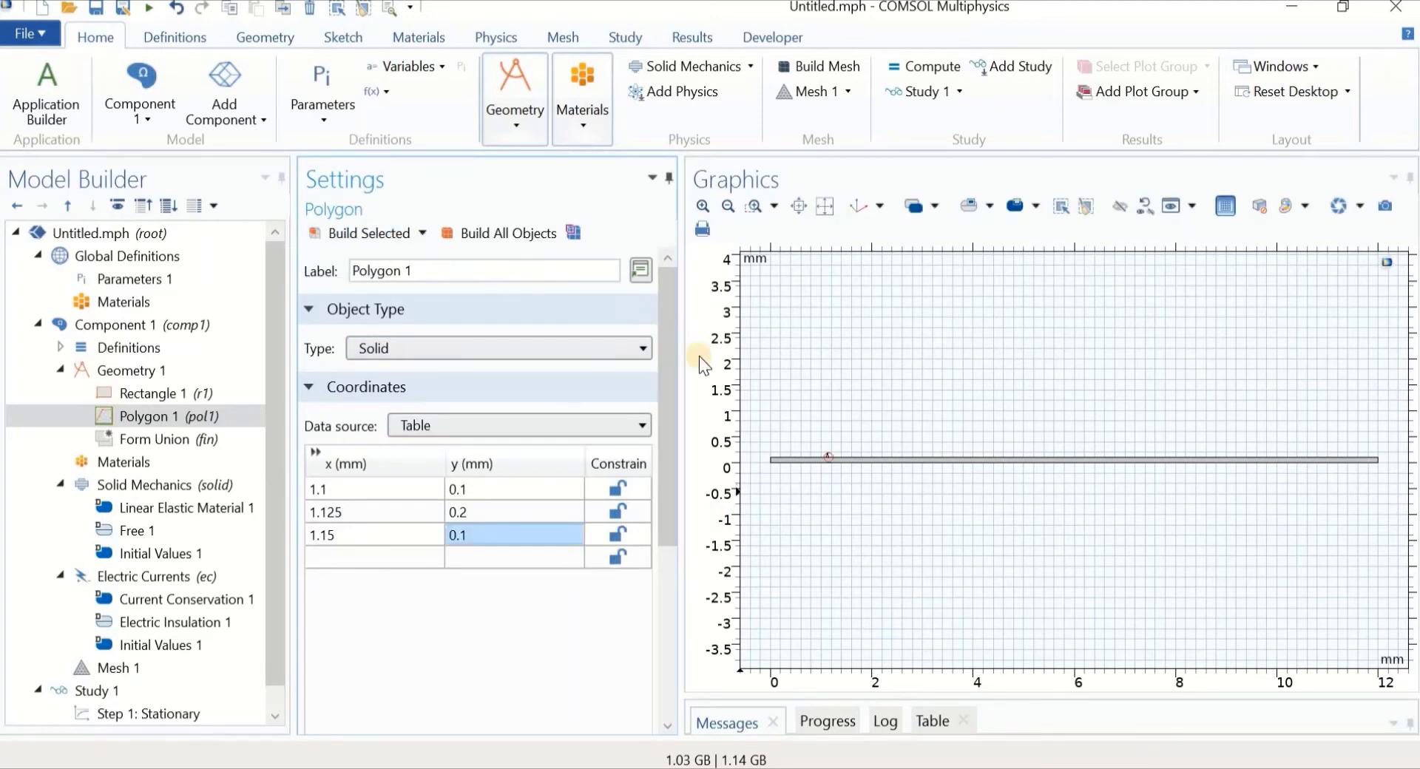
left_click(755, 206)
Zoom and pan to frame the triangular tooth, then select Geometry 1
left_click_drag(817, 443, 841, 478)
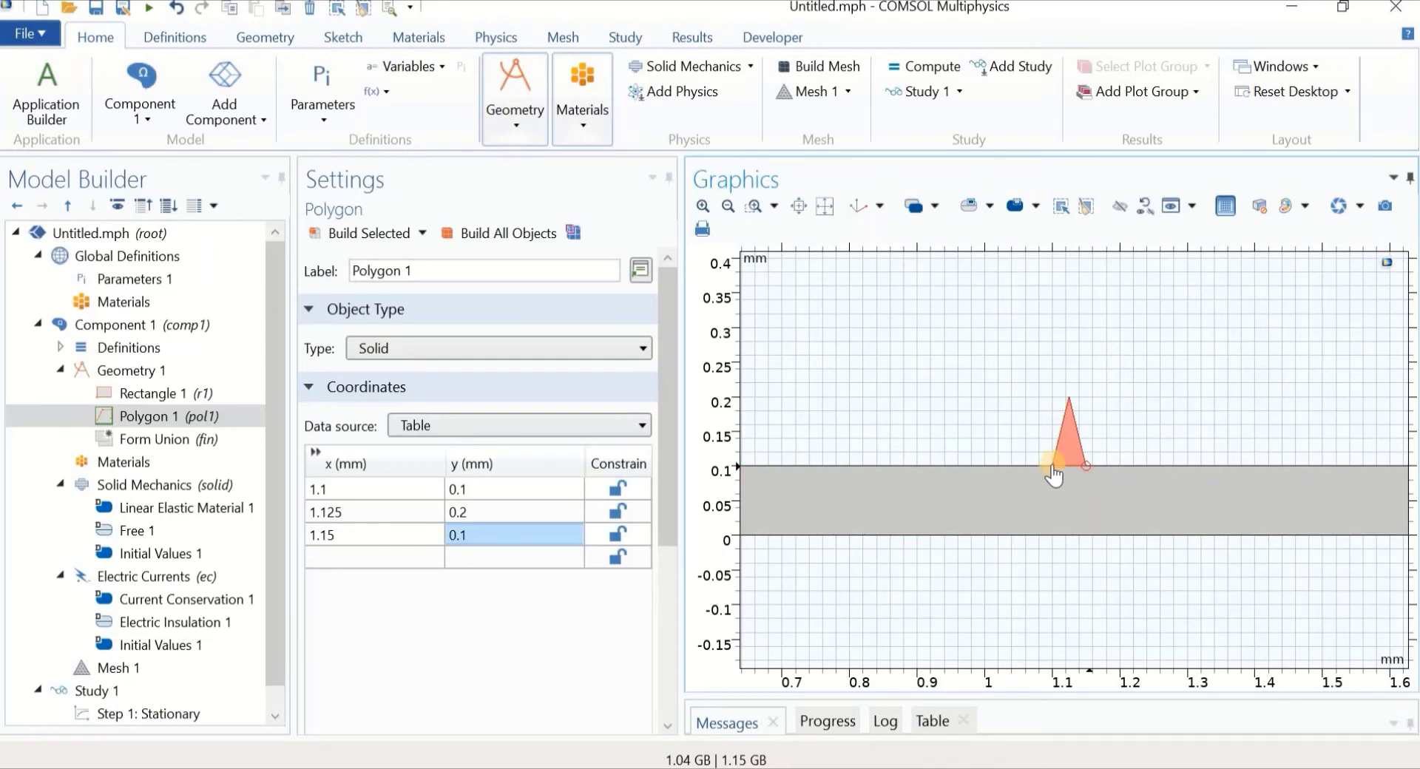
left_click(113, 416)
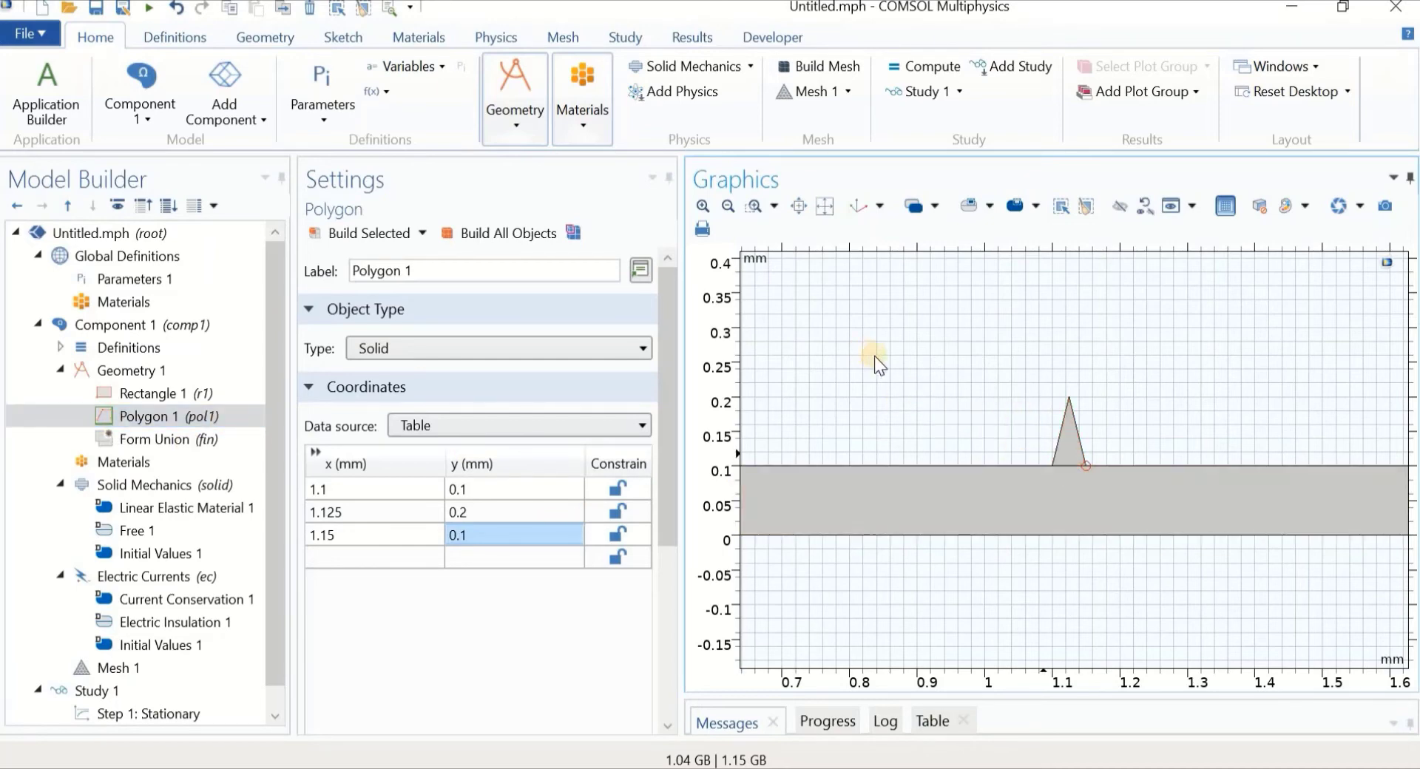
scroll(872, 393, "down", 1)
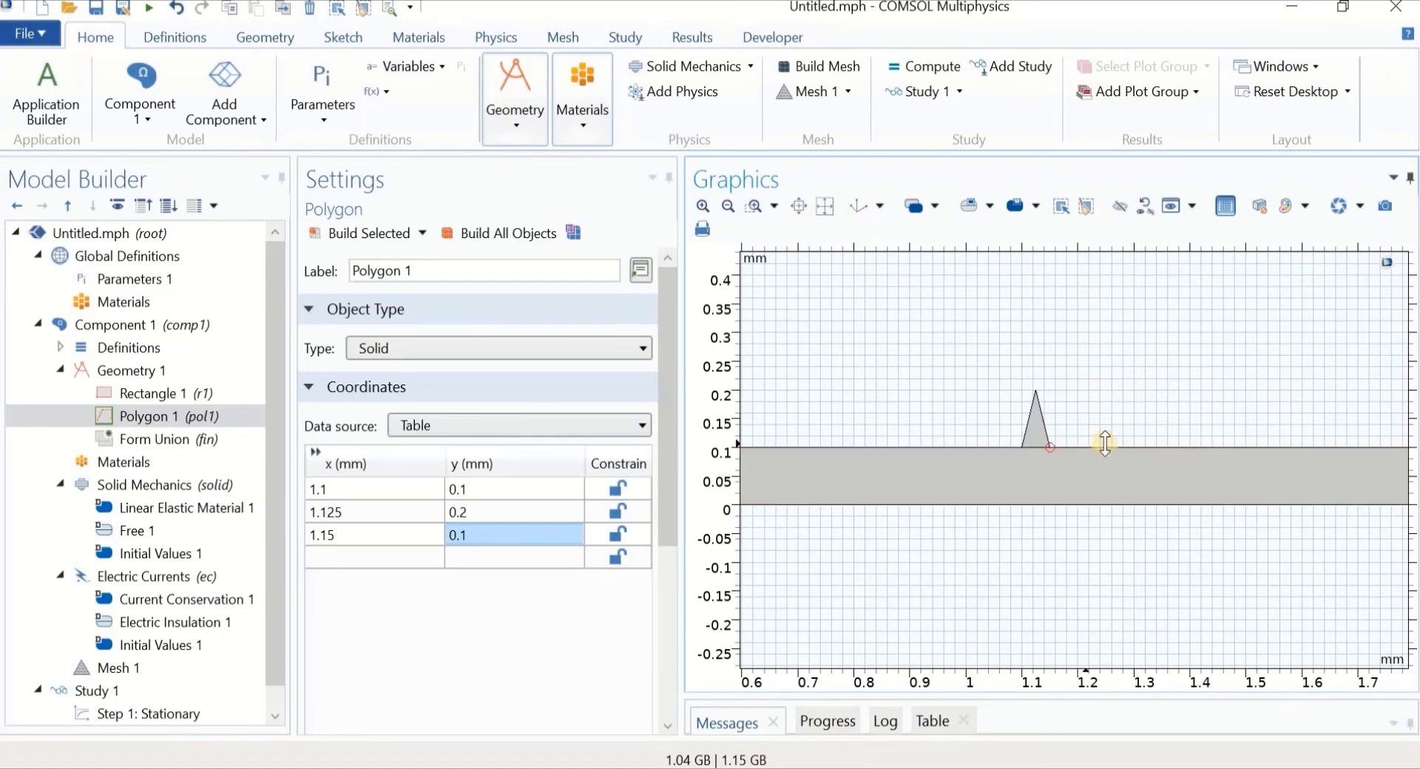
scroll(1102, 384, "down", 1)
right_click_drag(1176, 384, 1132, 393)
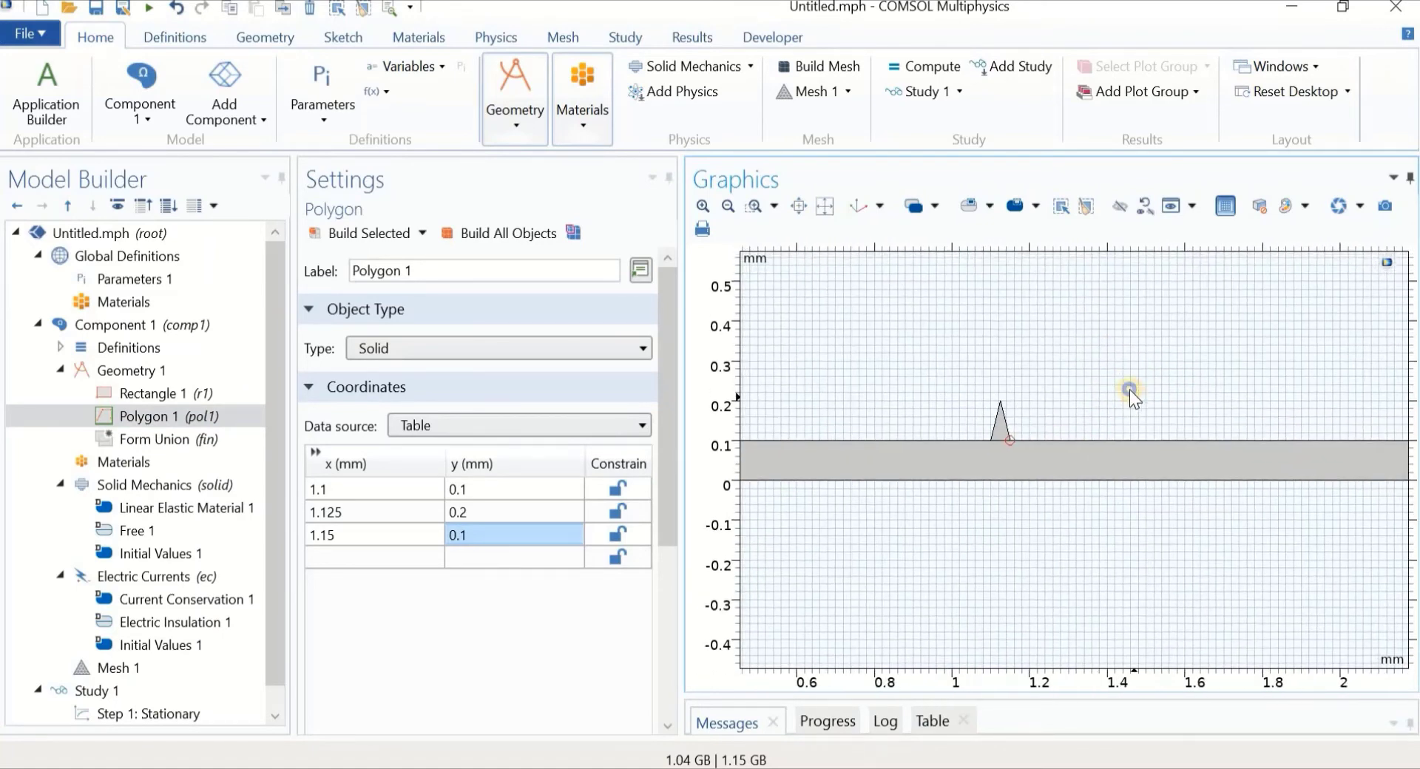
left_click(165, 370)
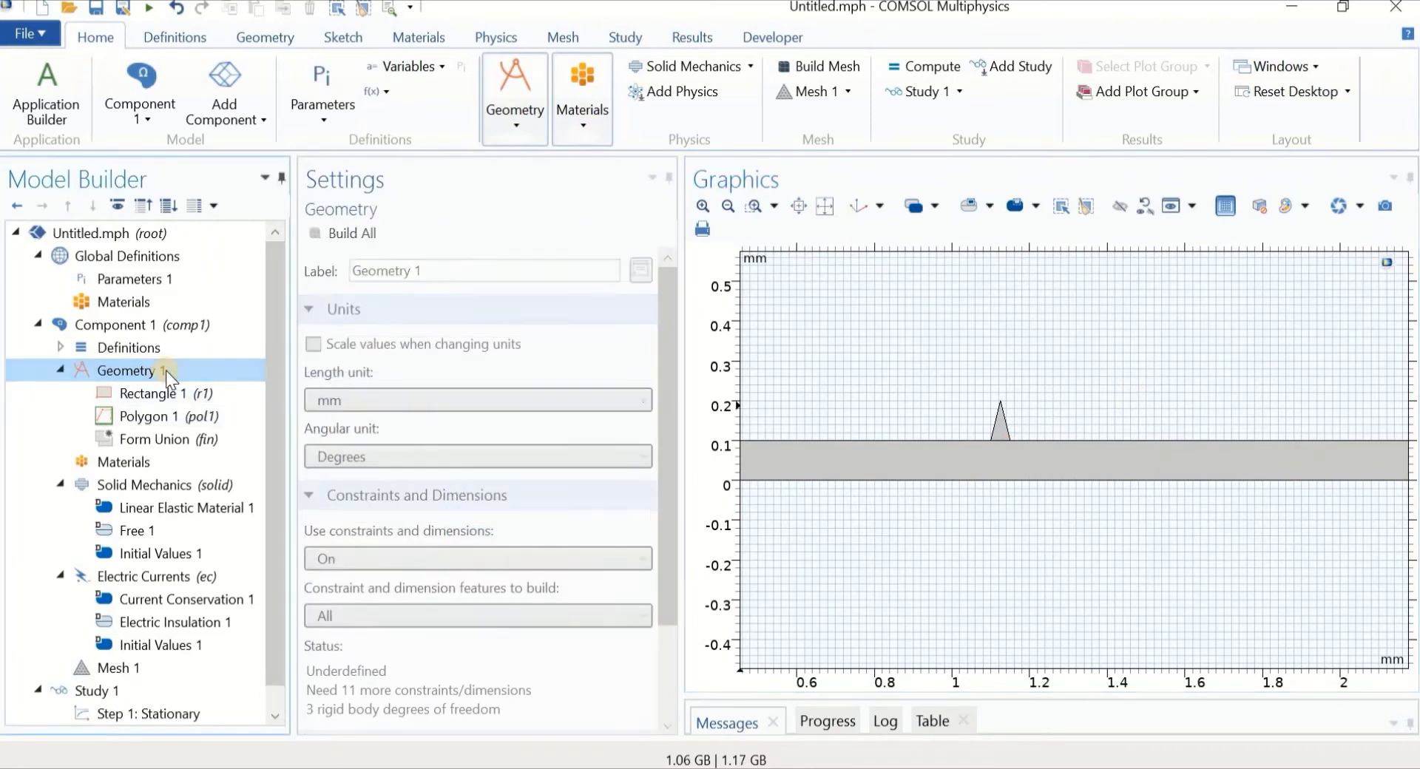
Create an Array of the triangle with x size 99 and 0.1 mm x displacement, and build it
right_click(165, 371)
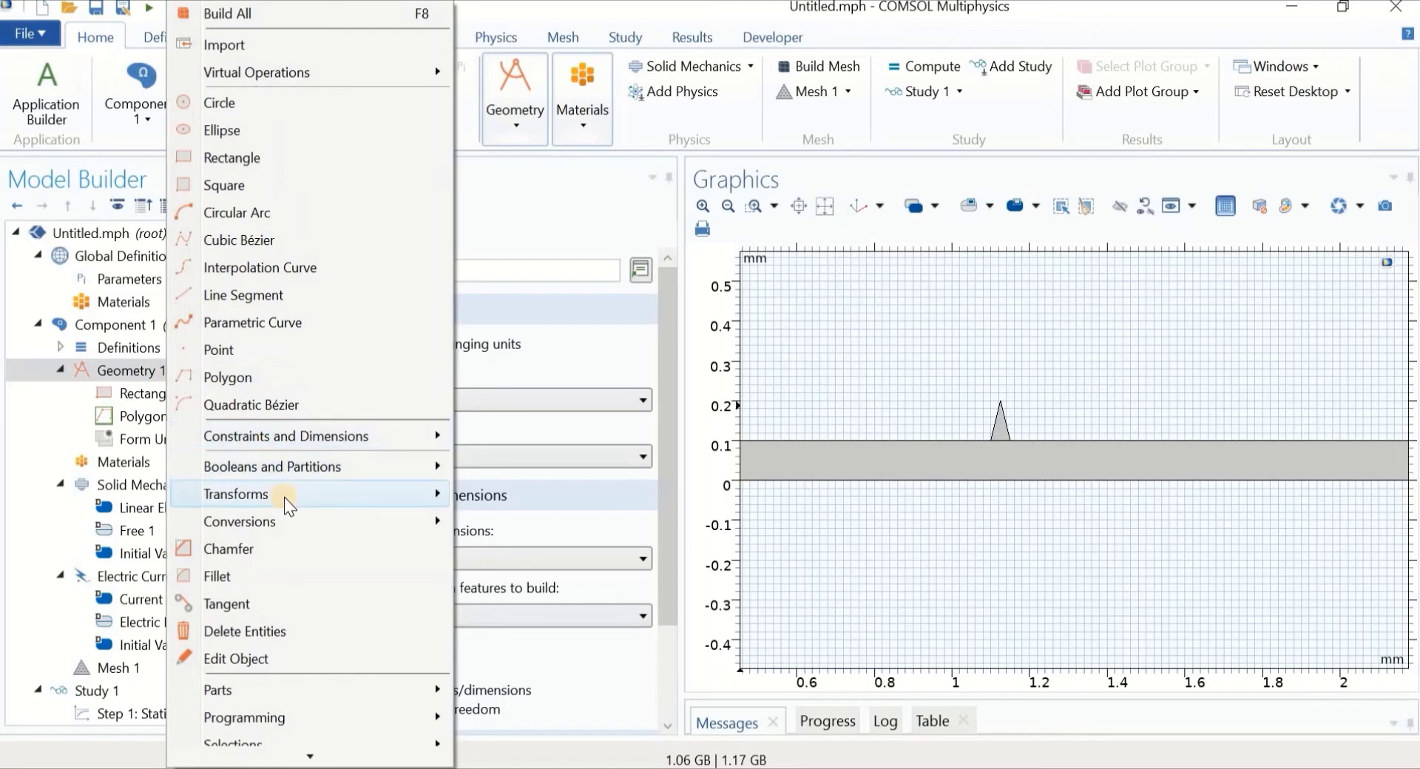
mouse_move(290, 499)
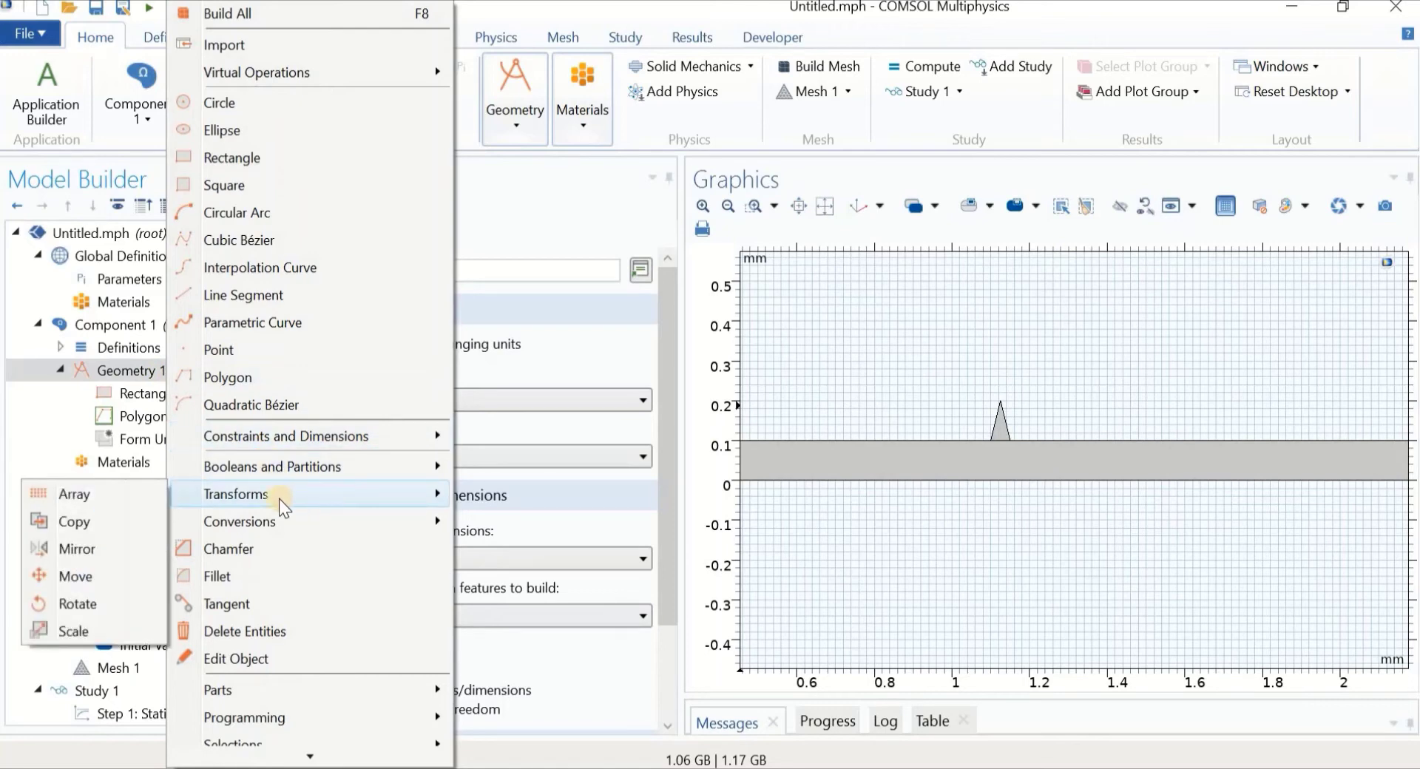
left_click(111, 494)
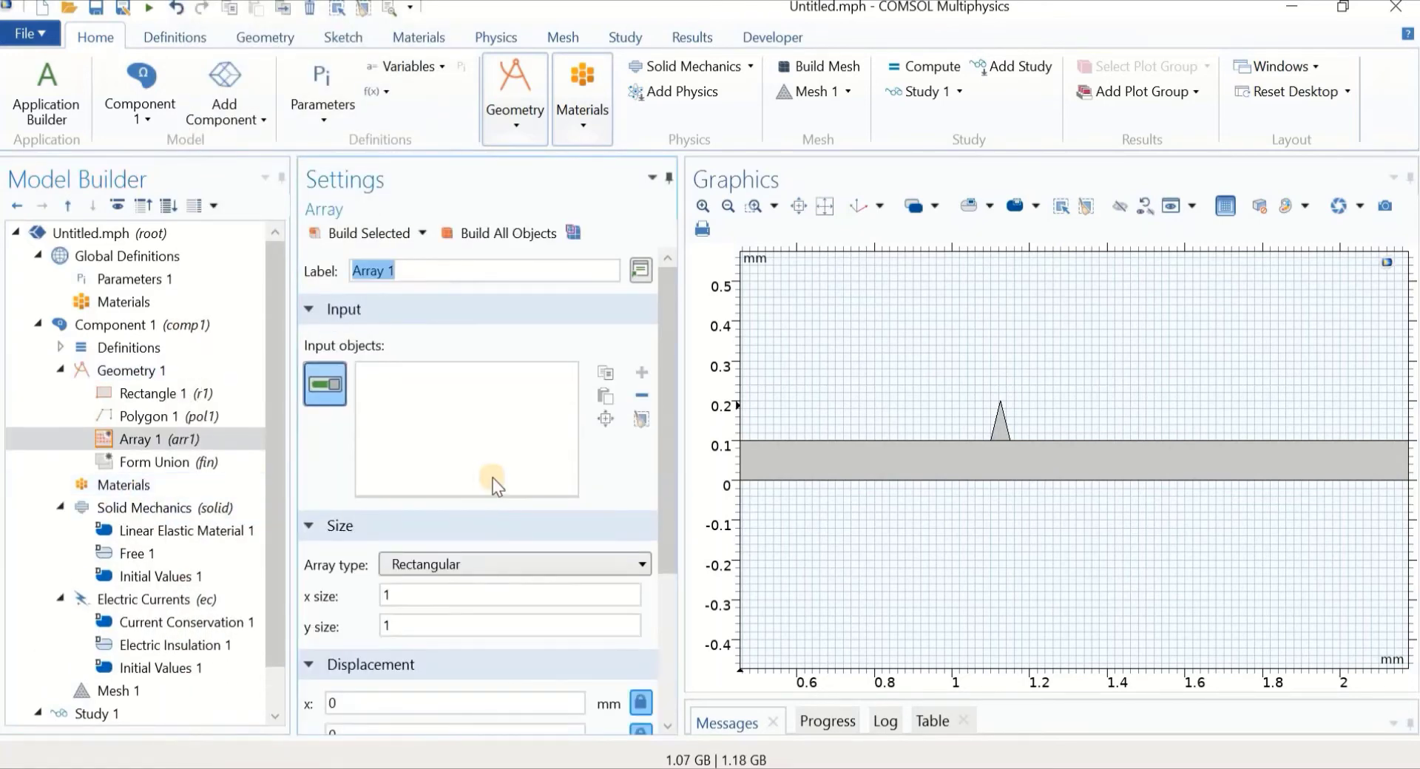
left_click(1000, 442)
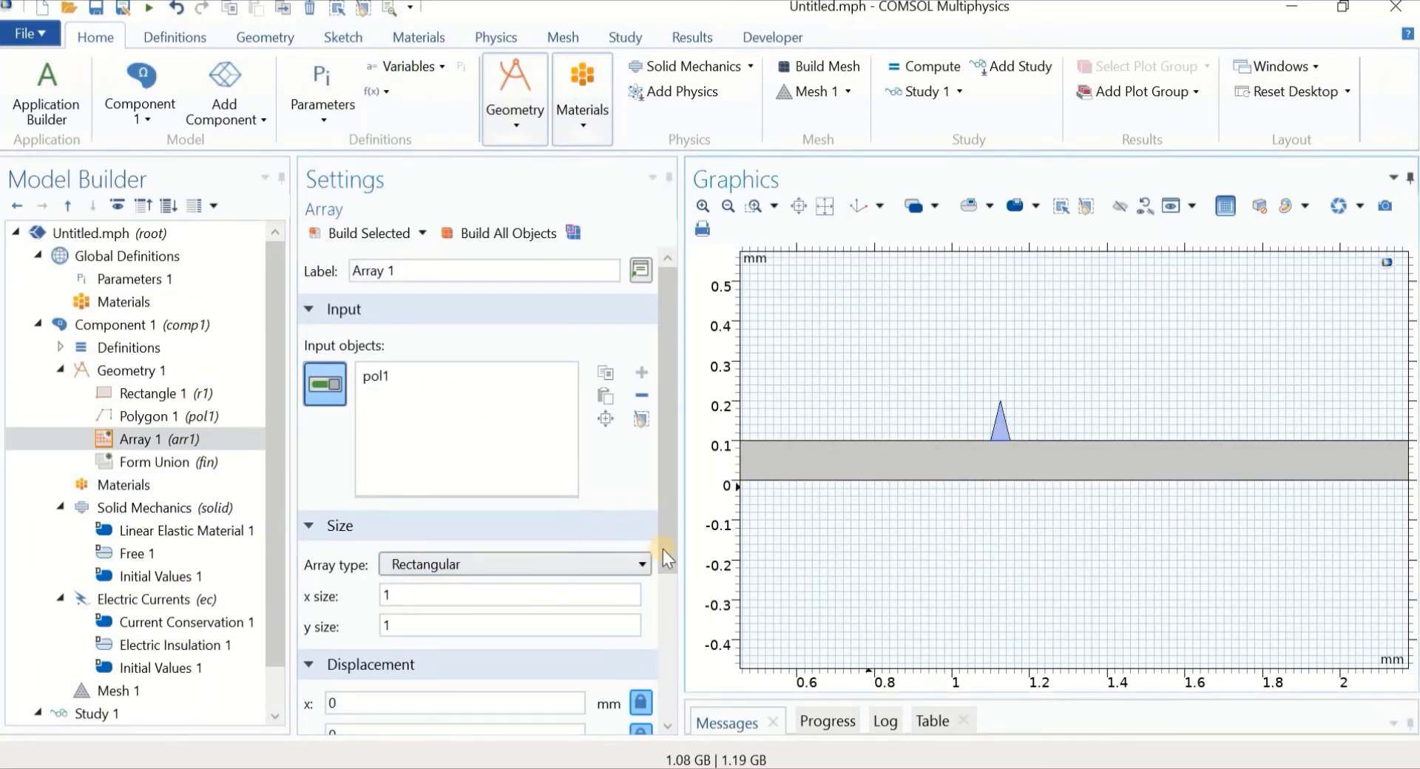
scroll(671, 605, "down", 3)
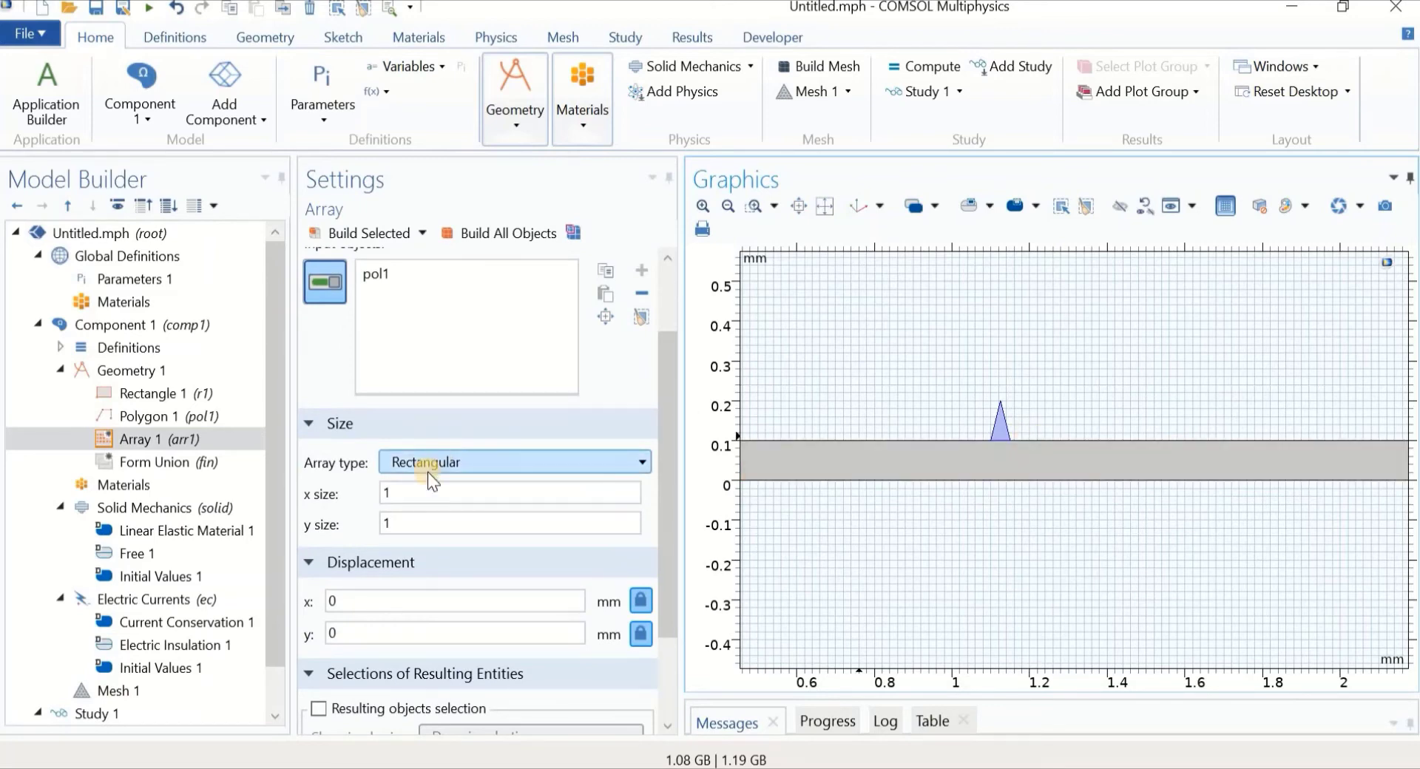
left_click_drag(412, 495, 355, 489)
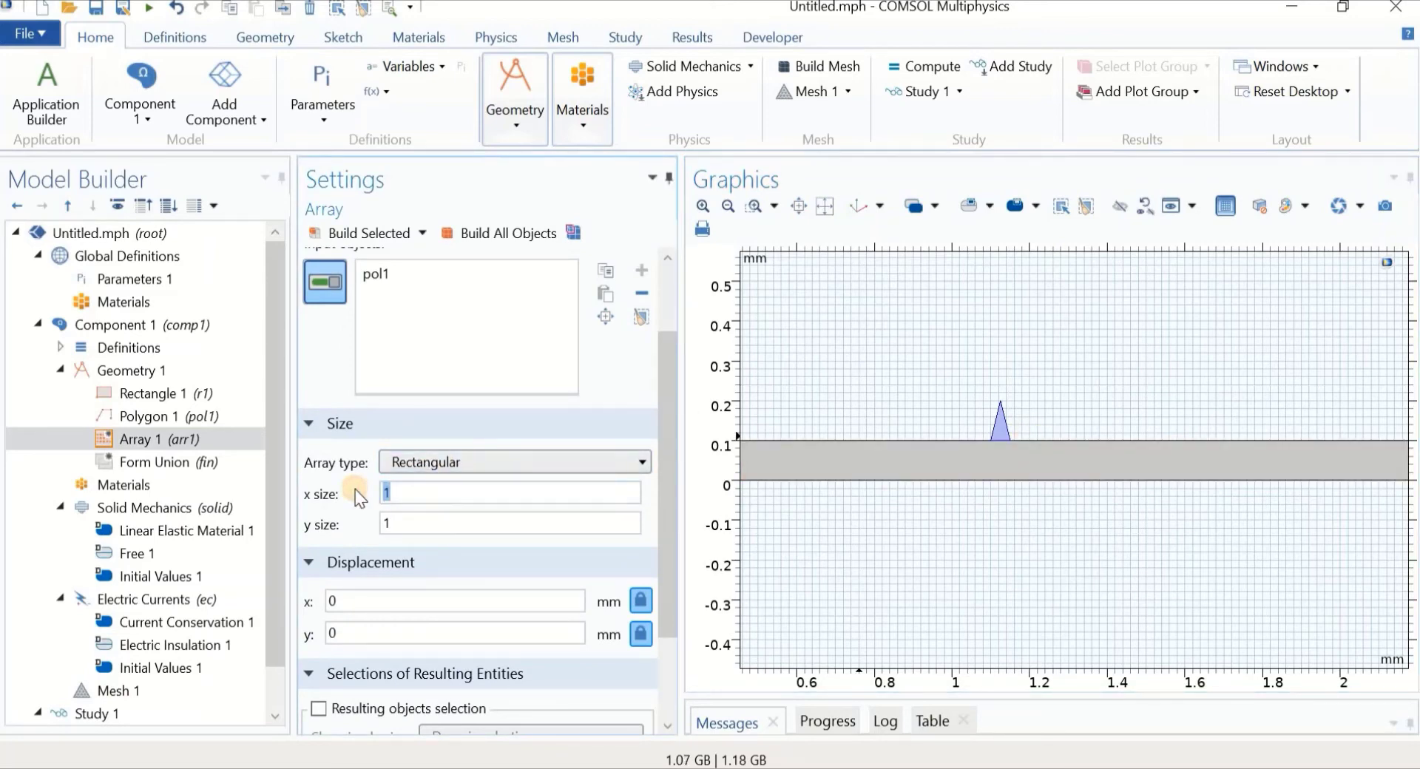
left_click(364, 600)
left_click(356, 233)
Zoom and pan along the strip to inspect the row of teeth
middle_click_drag(951, 320, 966, 562)
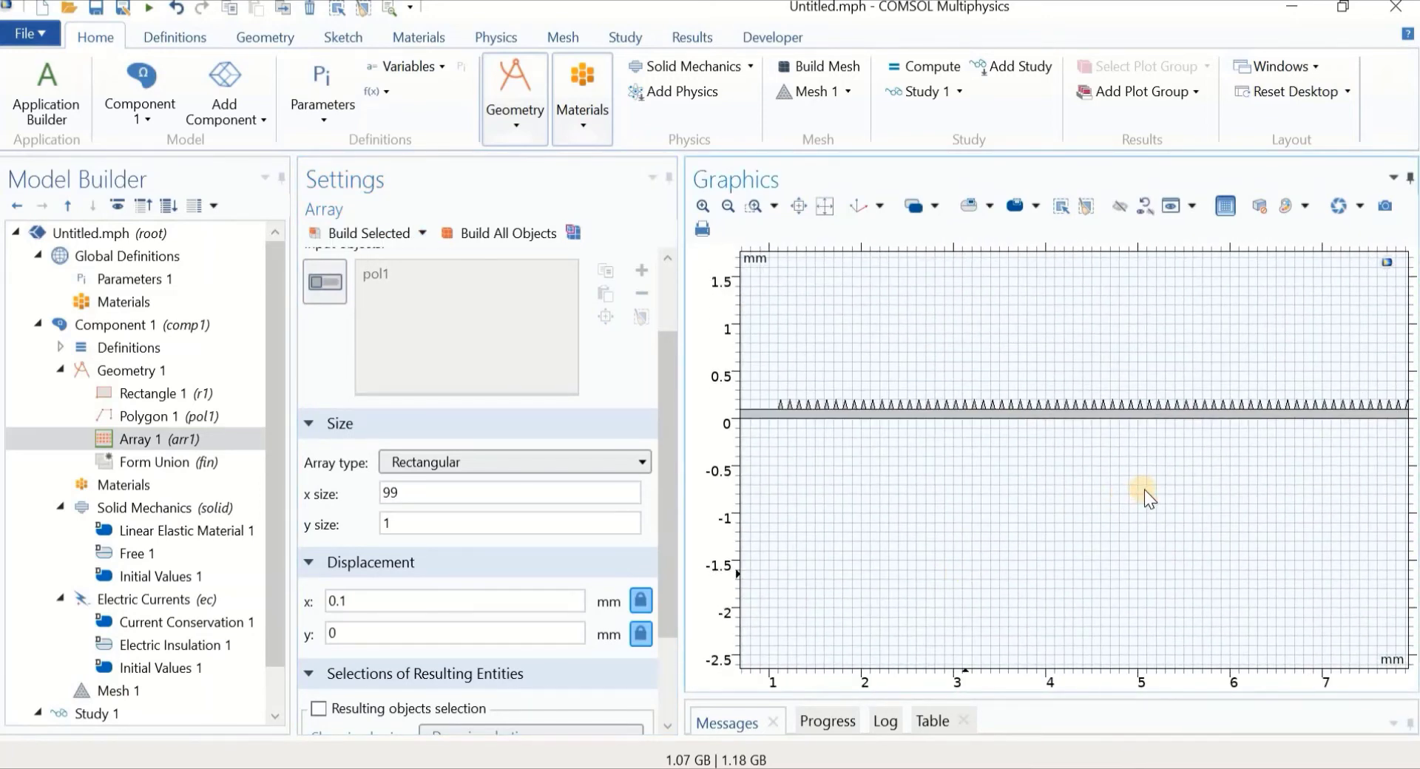
right_click_drag(1144, 489, 968, 512)
right_click_drag(1105, 529, 1062, 526)
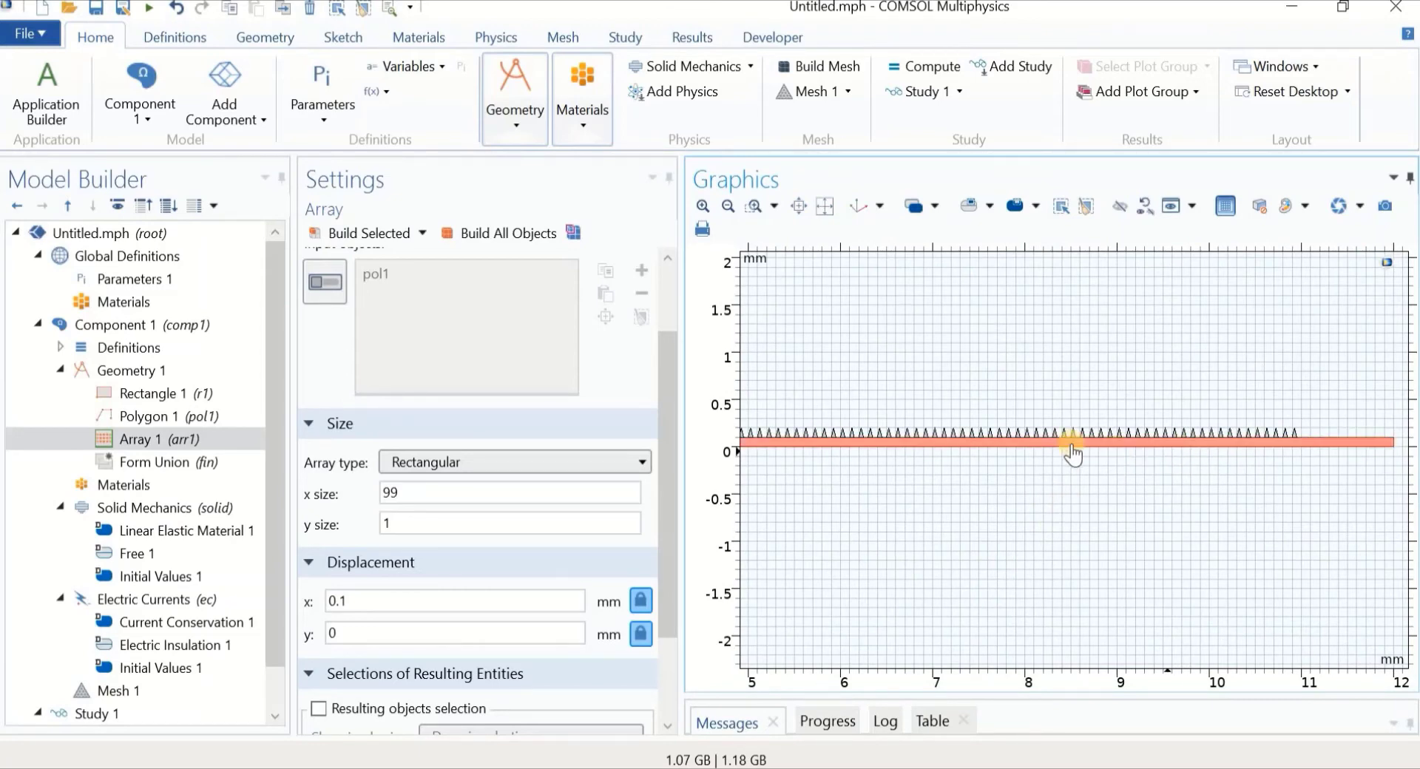
scroll(990, 525, "down", 1)
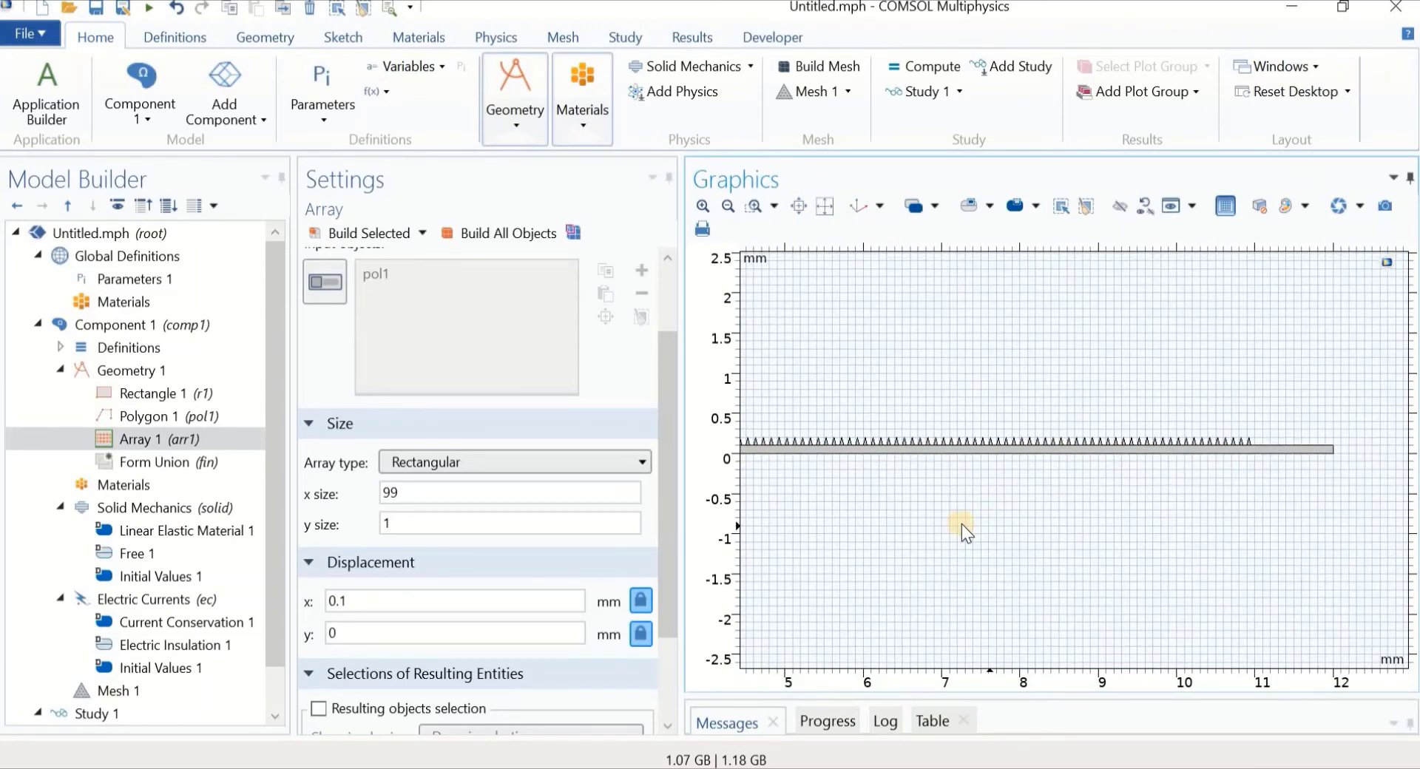
right_click_drag(916, 519, 1103, 553)
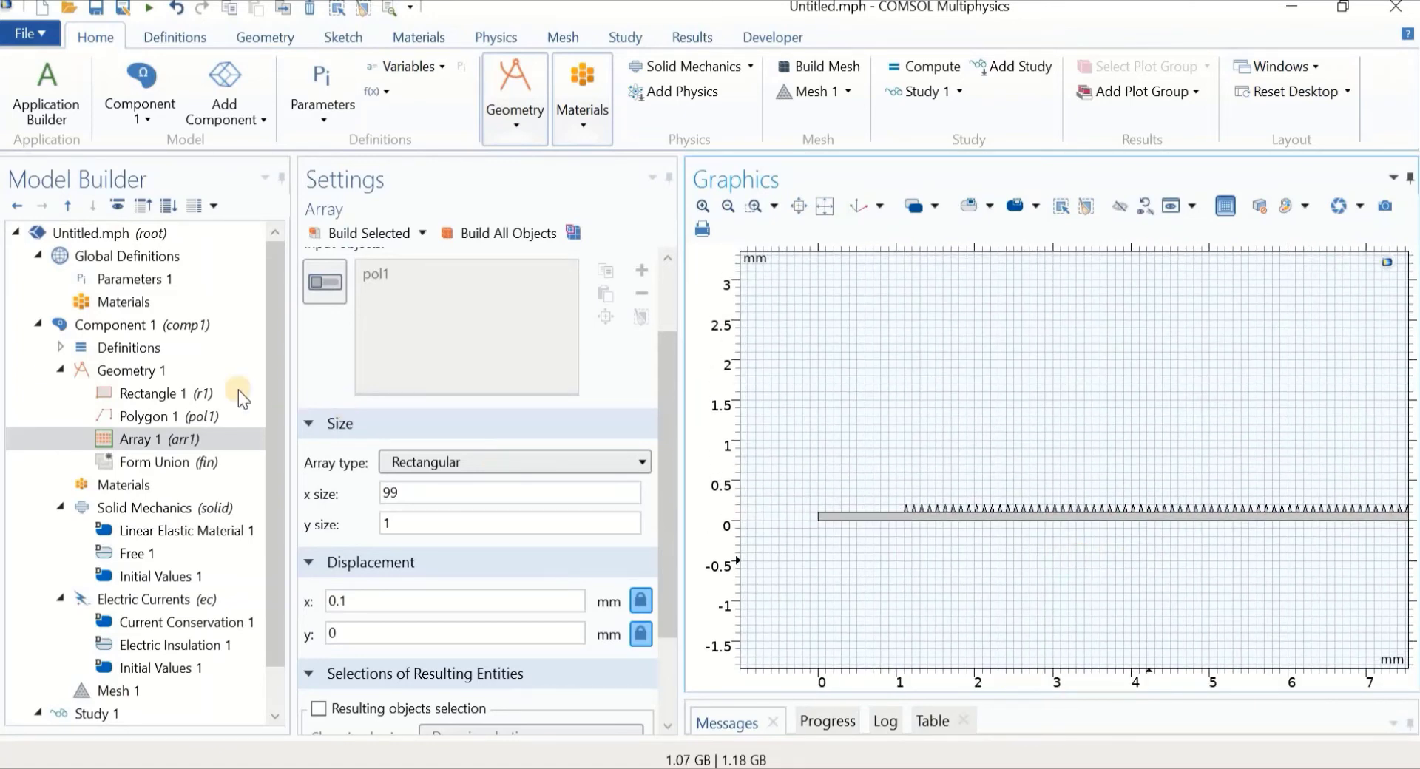
scroll(878, 415, "up", 5)
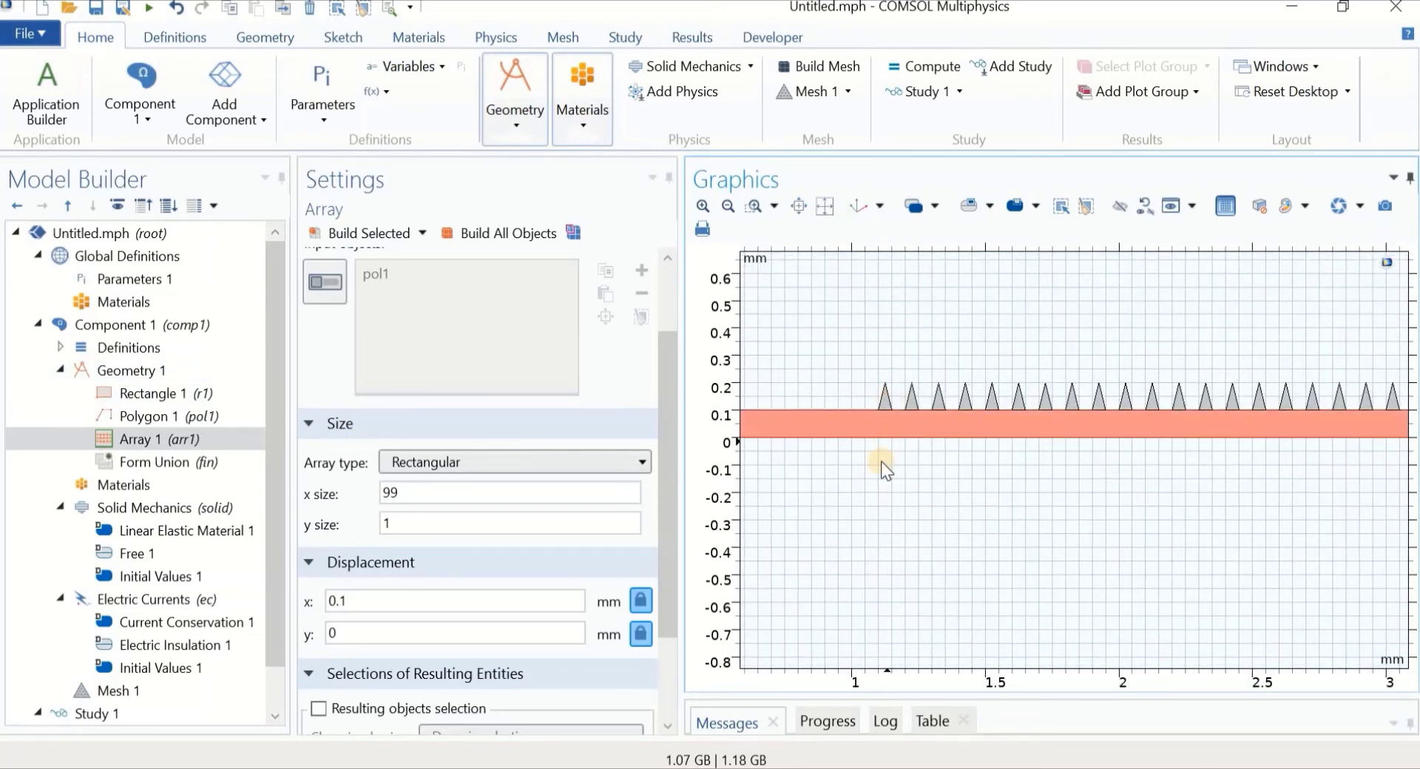
left_click(142, 372)
Create a Union of all objects without interior boundaries and build it
right_click(143, 372)
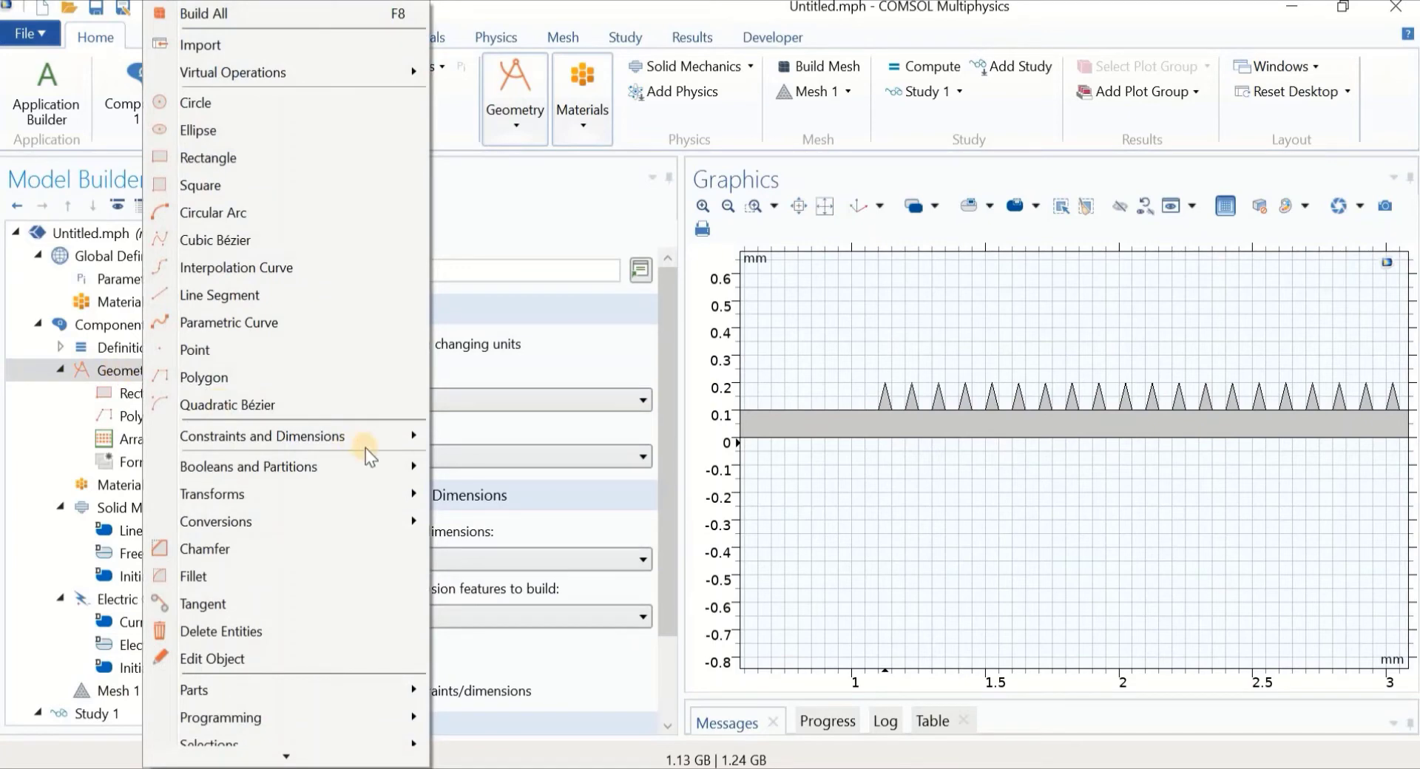
mouse_move(367, 477)
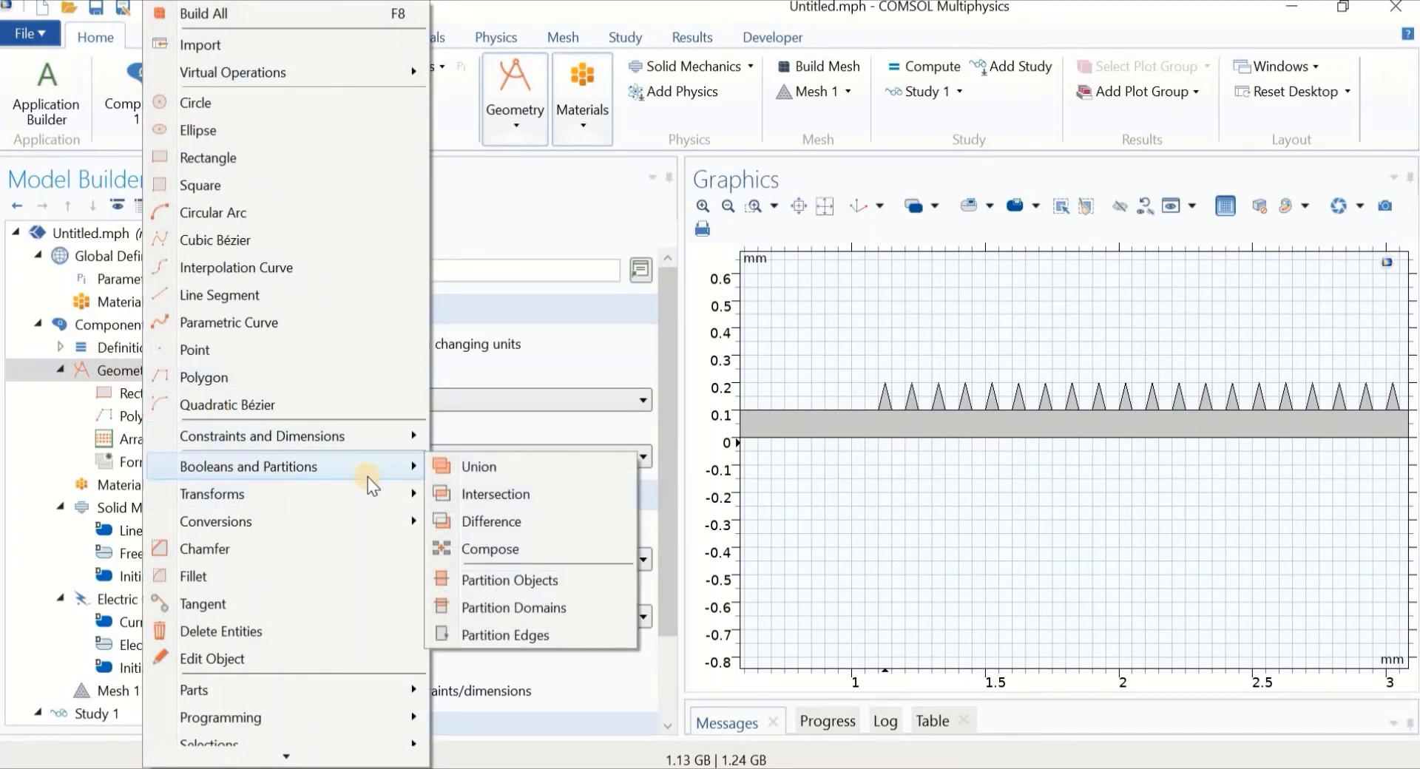
left_click(460, 473)
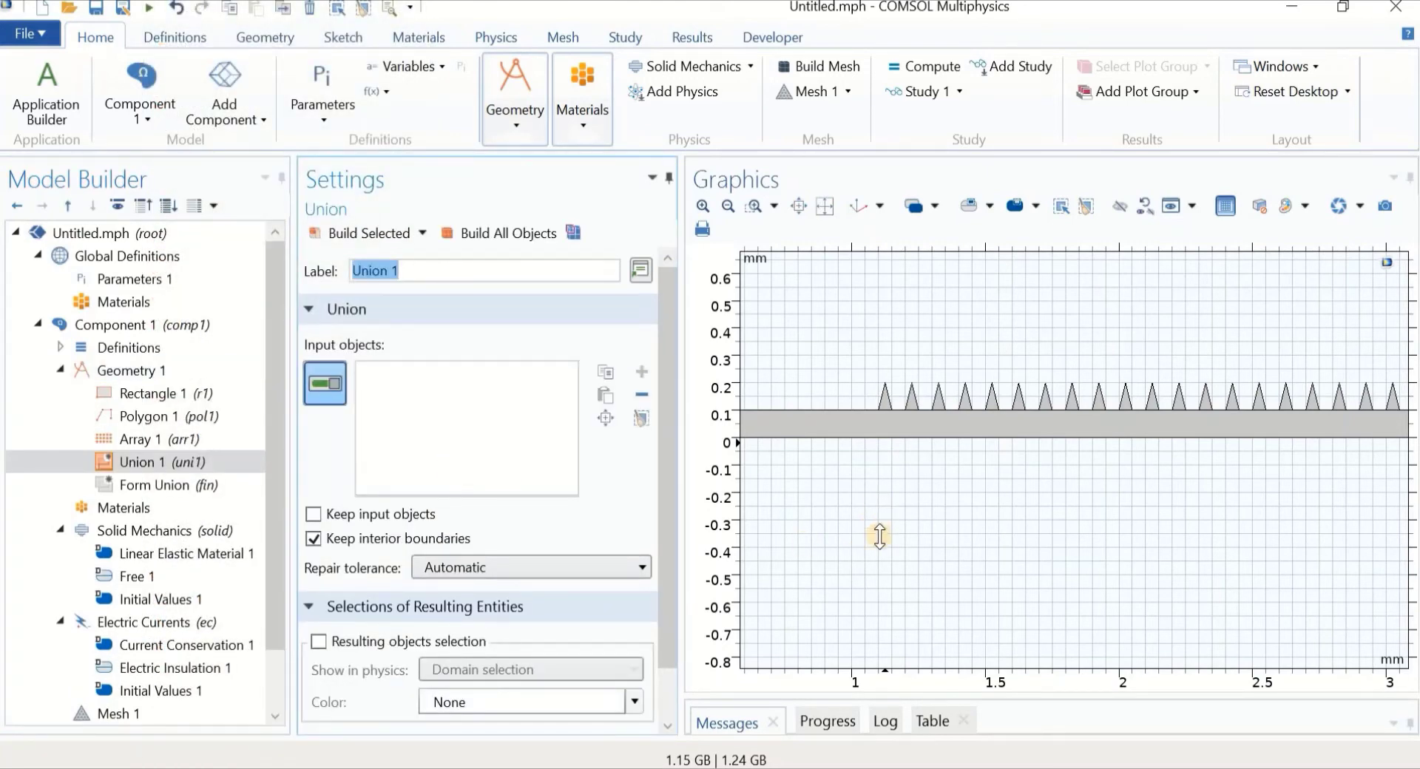
scroll(880, 537, "down", 5)
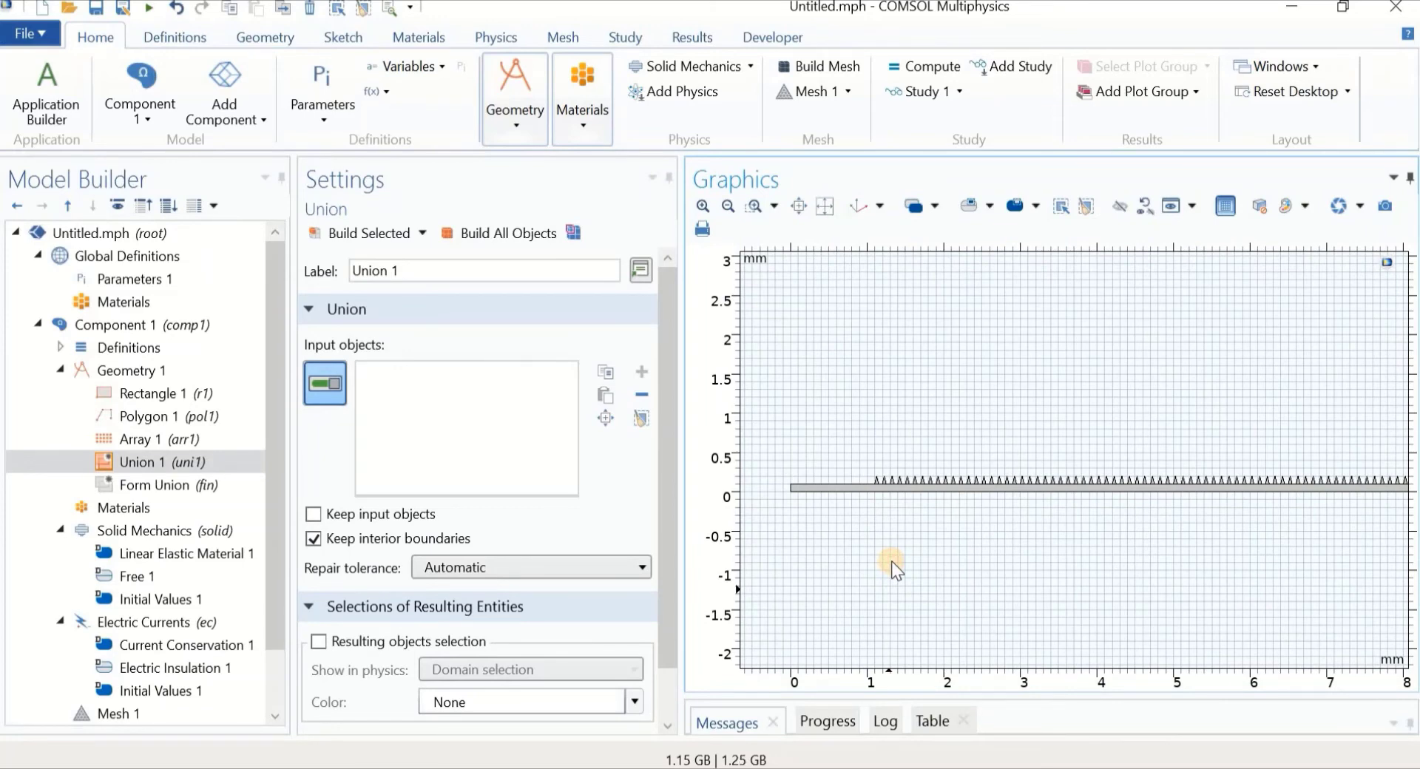
key("ctrl+a")
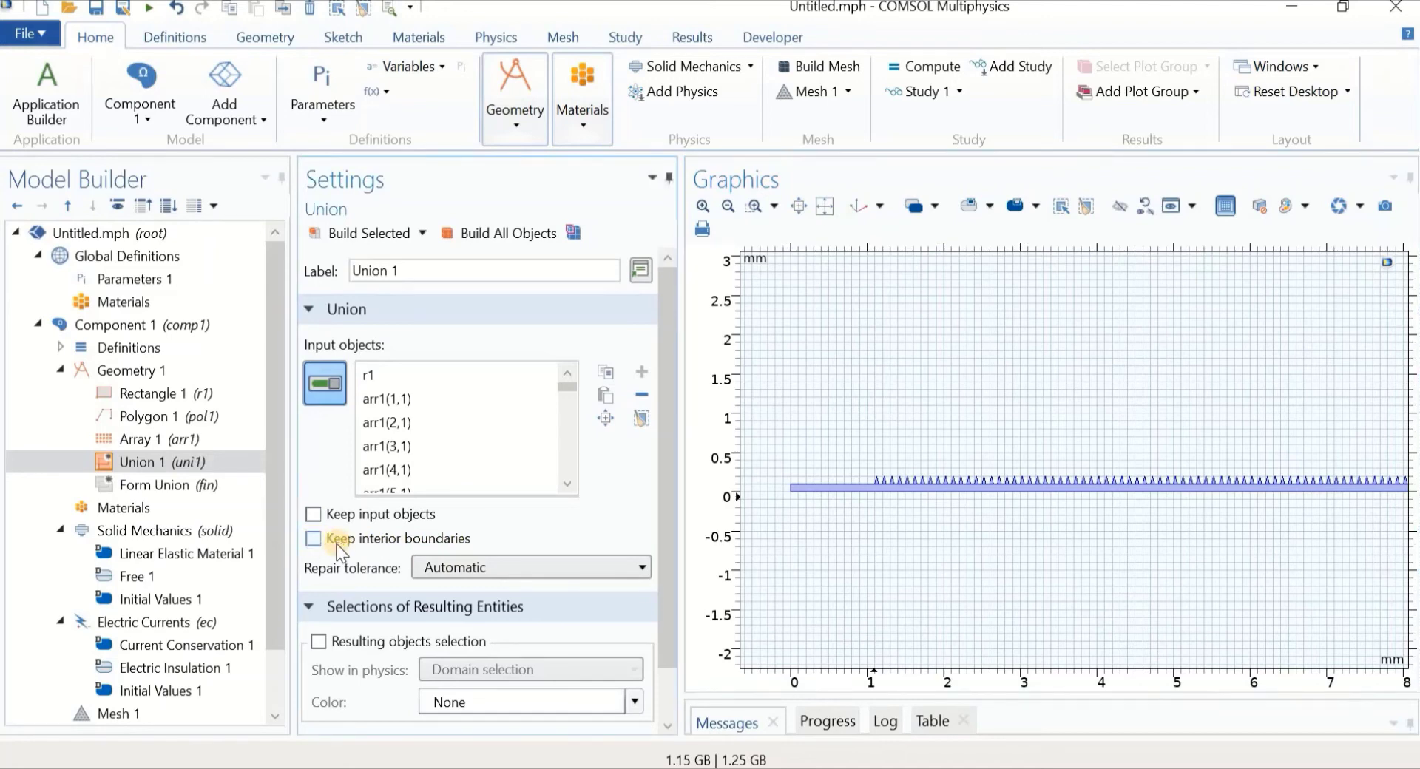
scroll(875, 514, "up", 5)
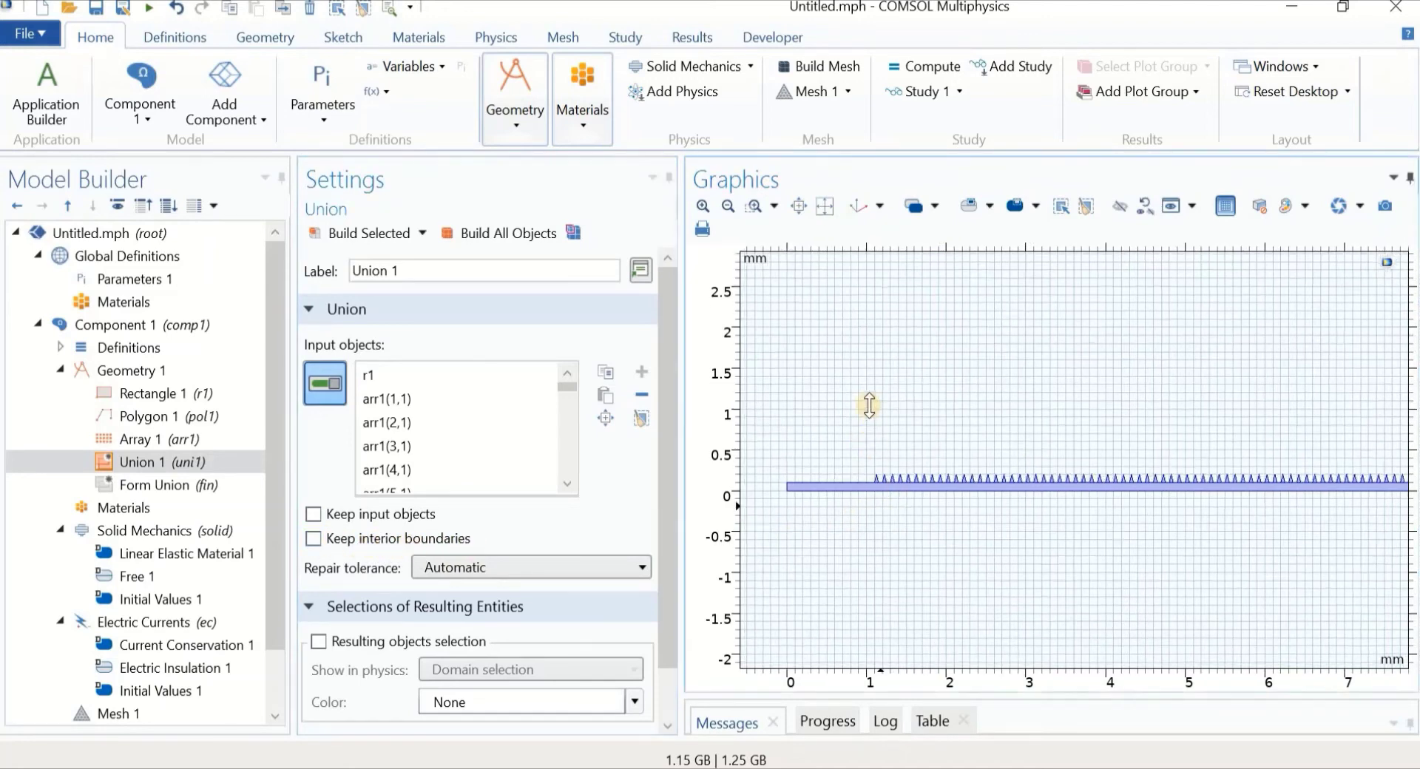
right_click_drag(864, 611, 865, 673)
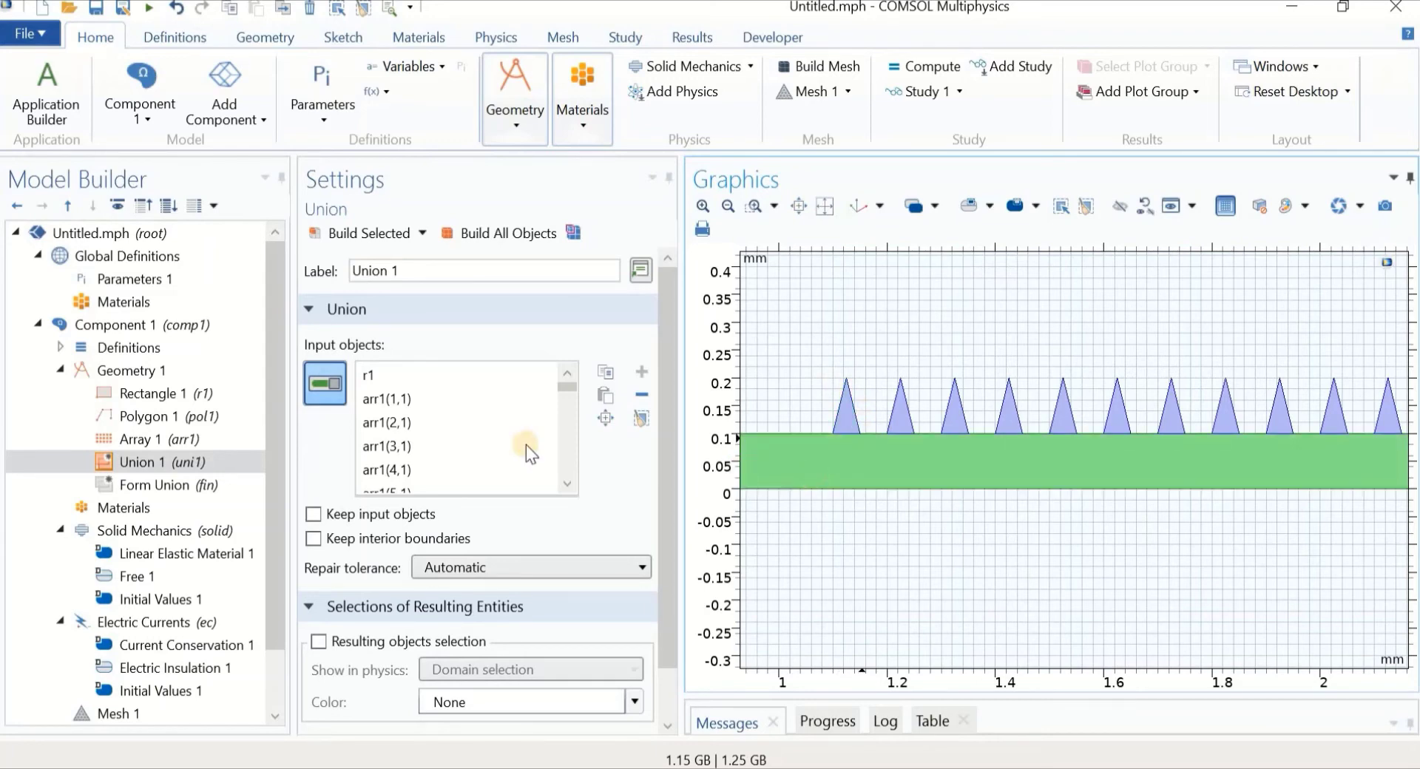
left_click(337, 231)
Check that the toothed comb is a single domain, then deselect it
left_click(832, 487)
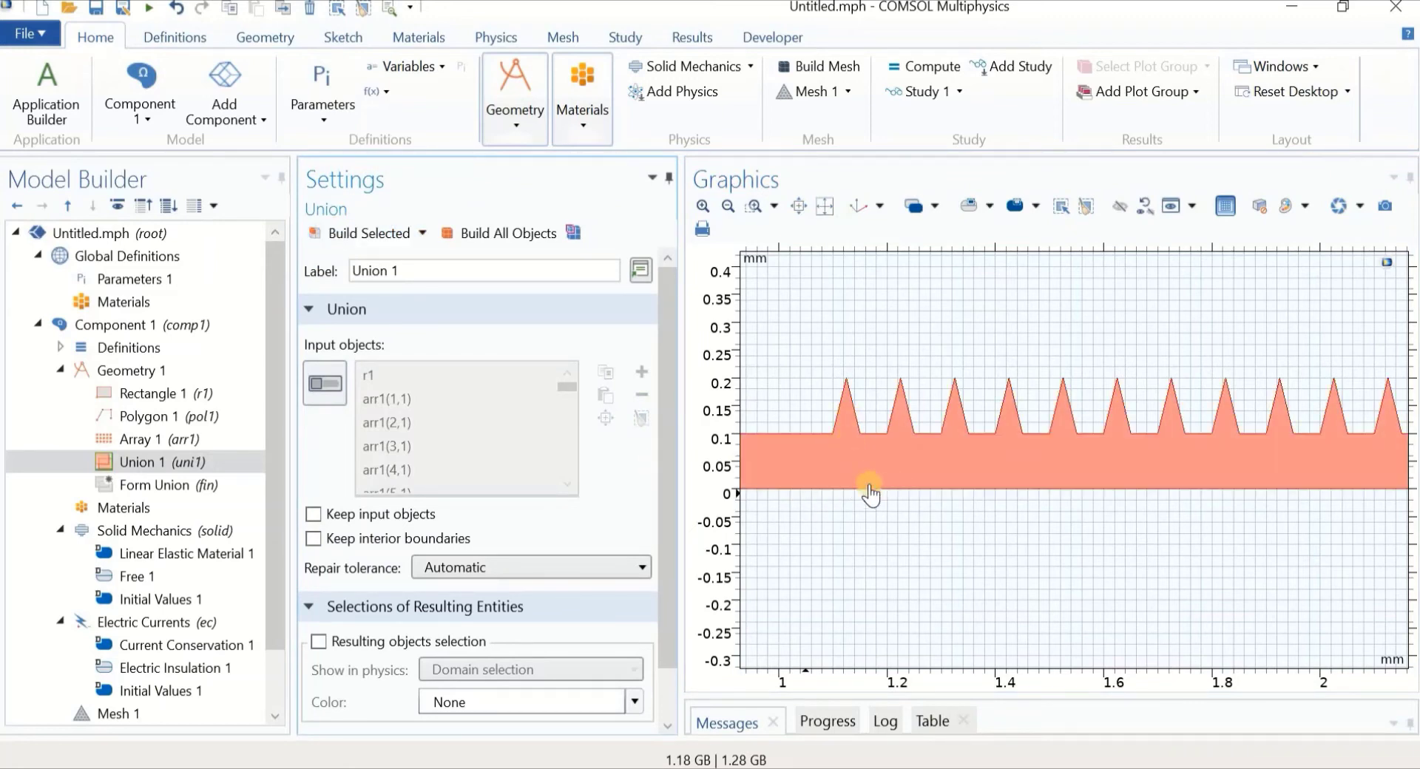
left_click(855, 505)
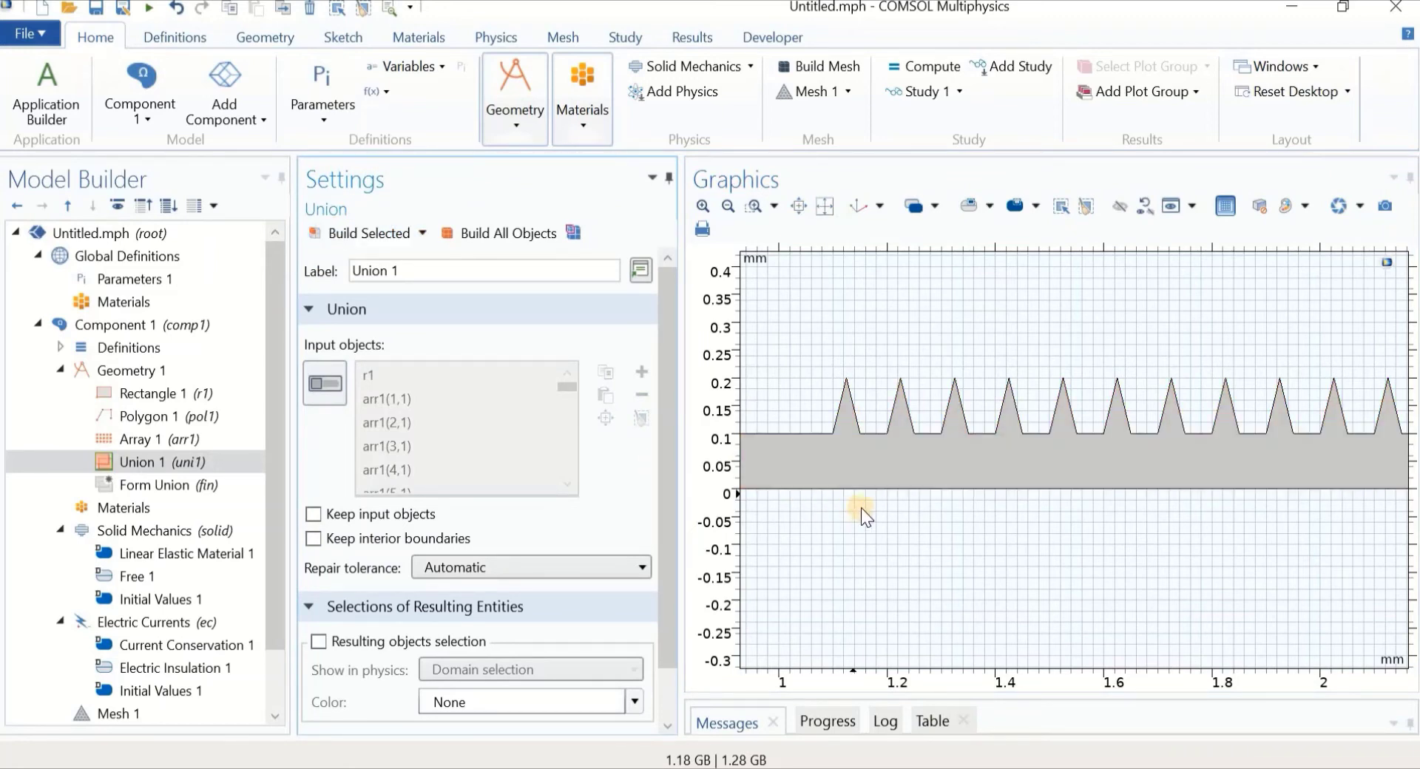
scroll(882, 509, "down", 3)
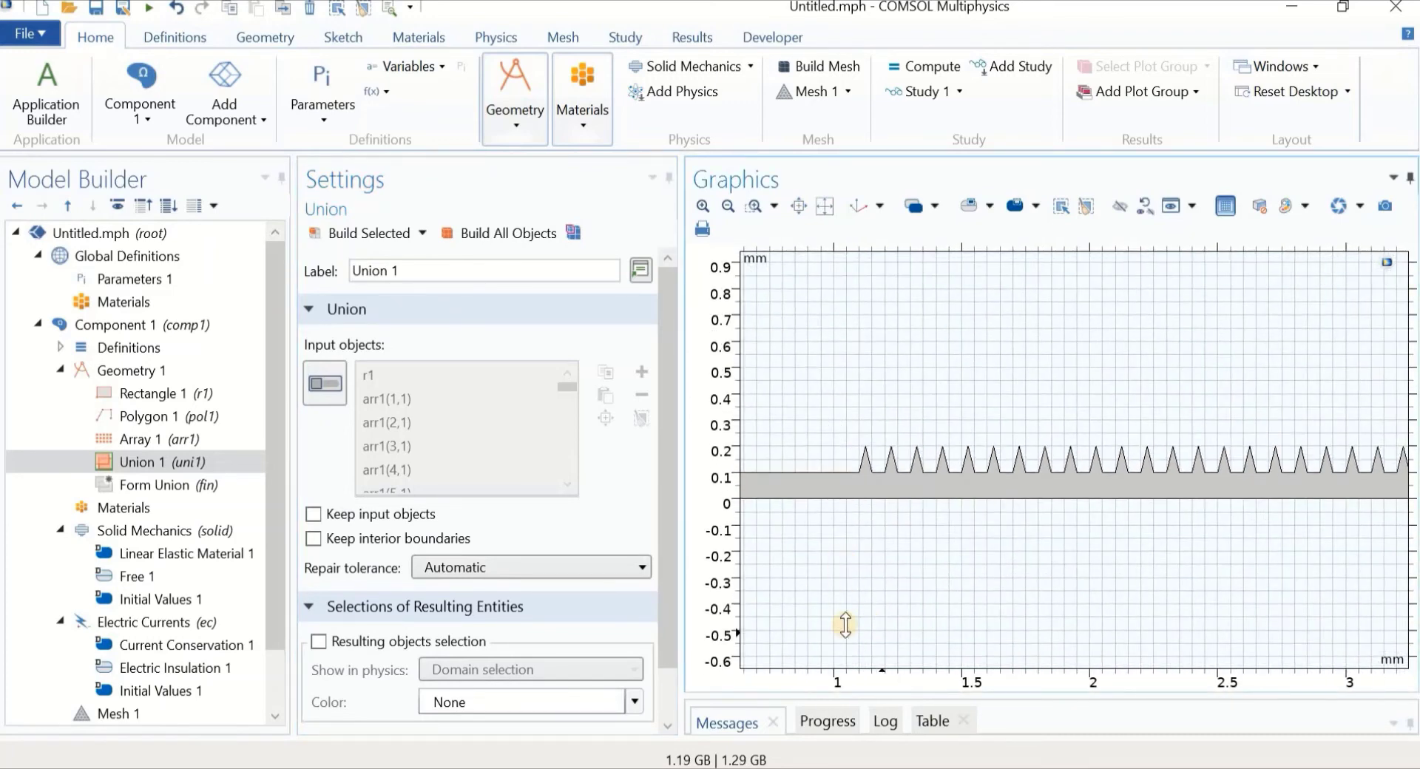
scroll(848, 636, "down", 2)
scroll(951, 577, "down", 1)
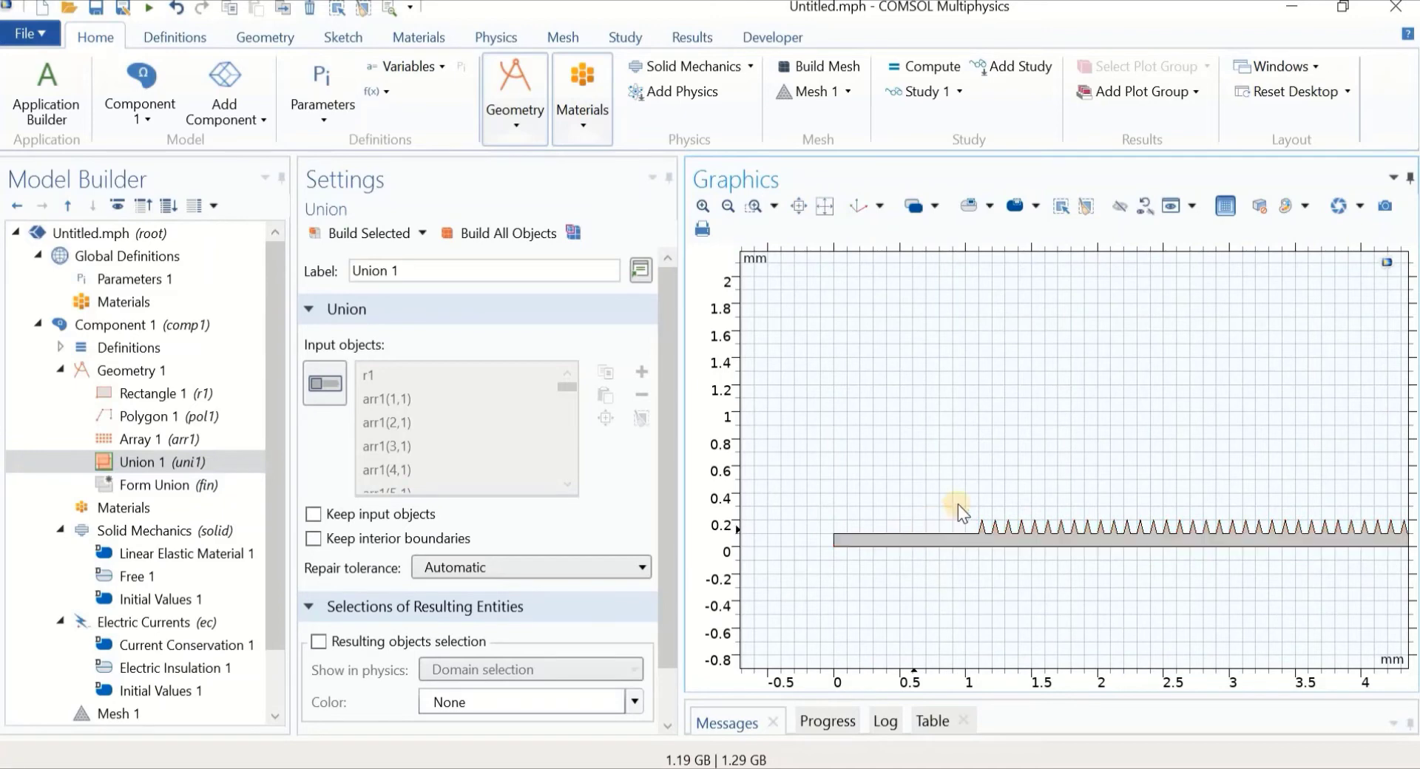
Add Rectangle 2, 1 by 0.1 mm at y = 0.1, build it, and zoom out
left_click(127, 370)
right_click(126, 366)
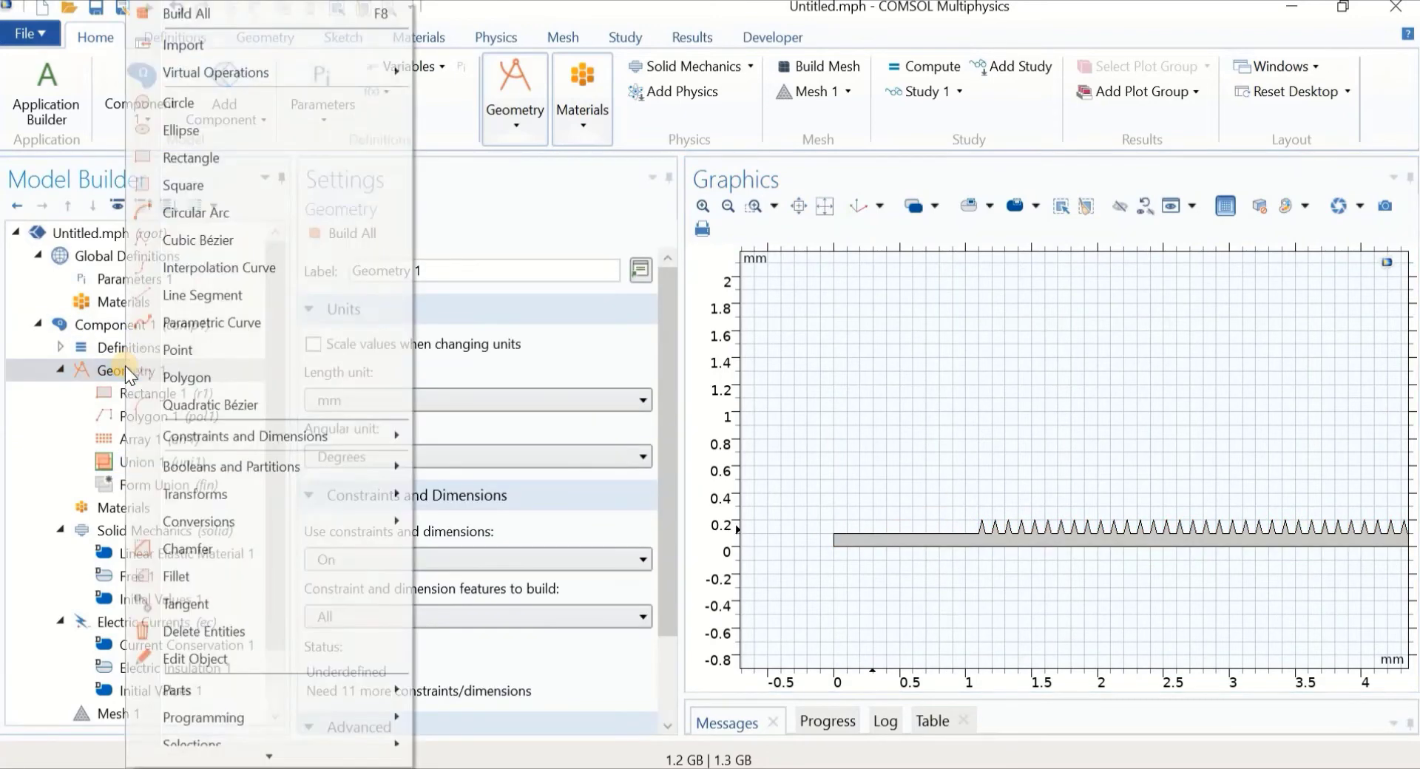
key("Escape")
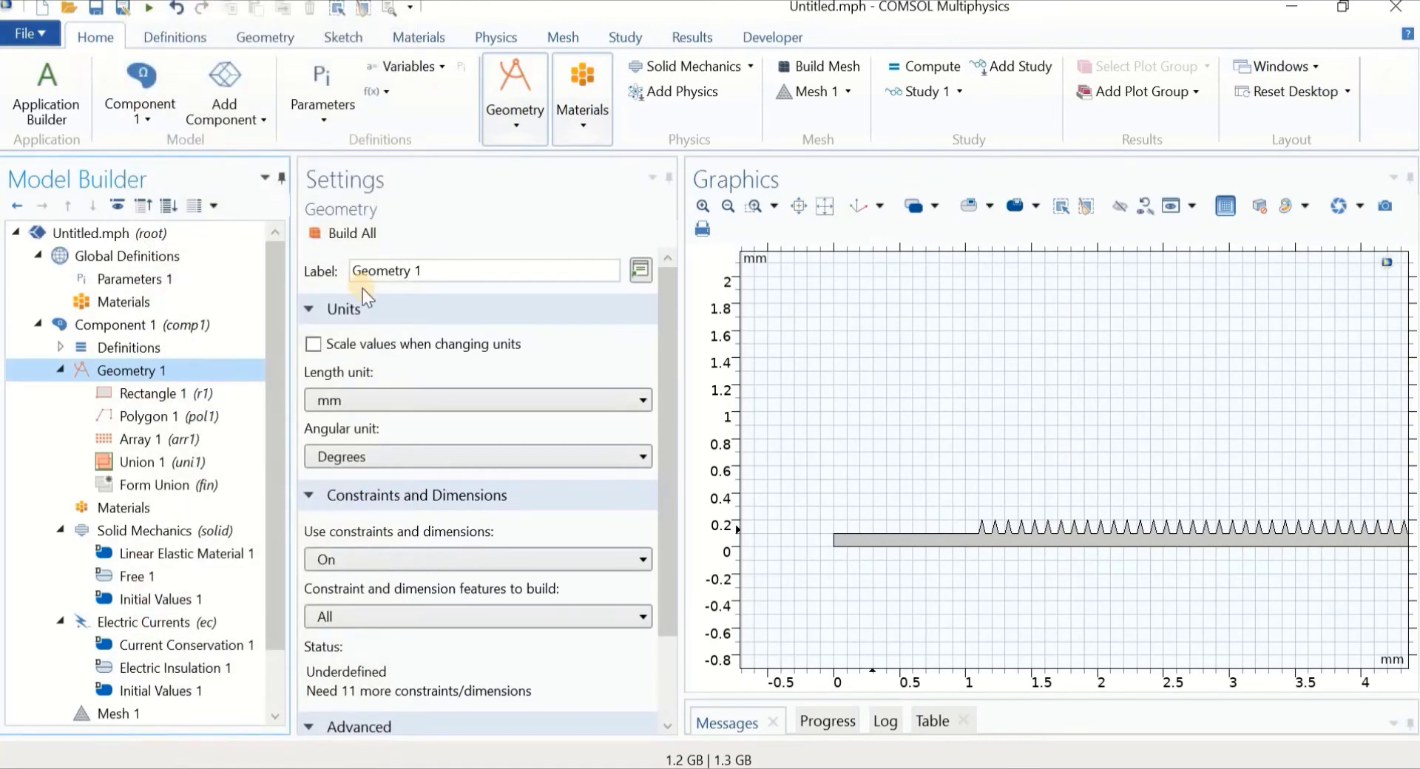
left_click(394, 425)
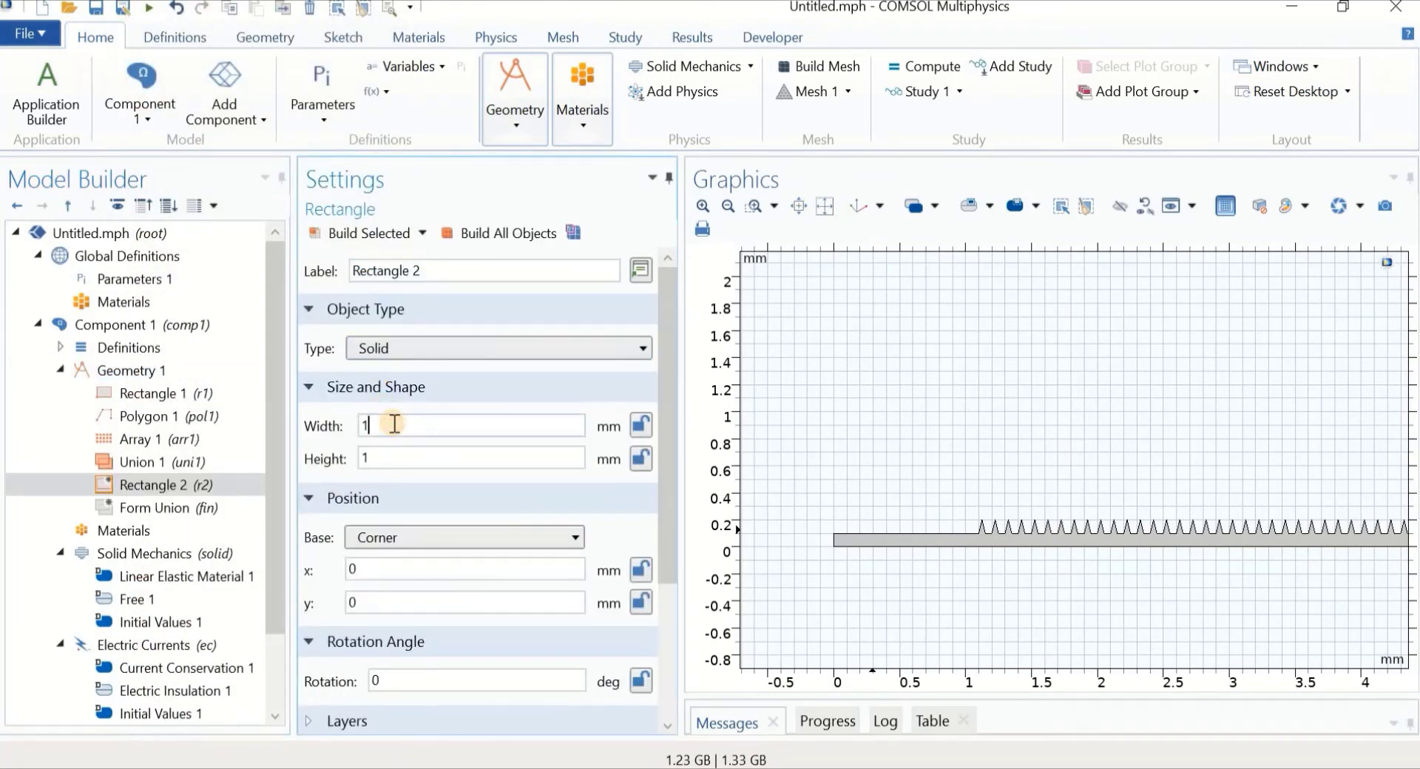
key("Tab")
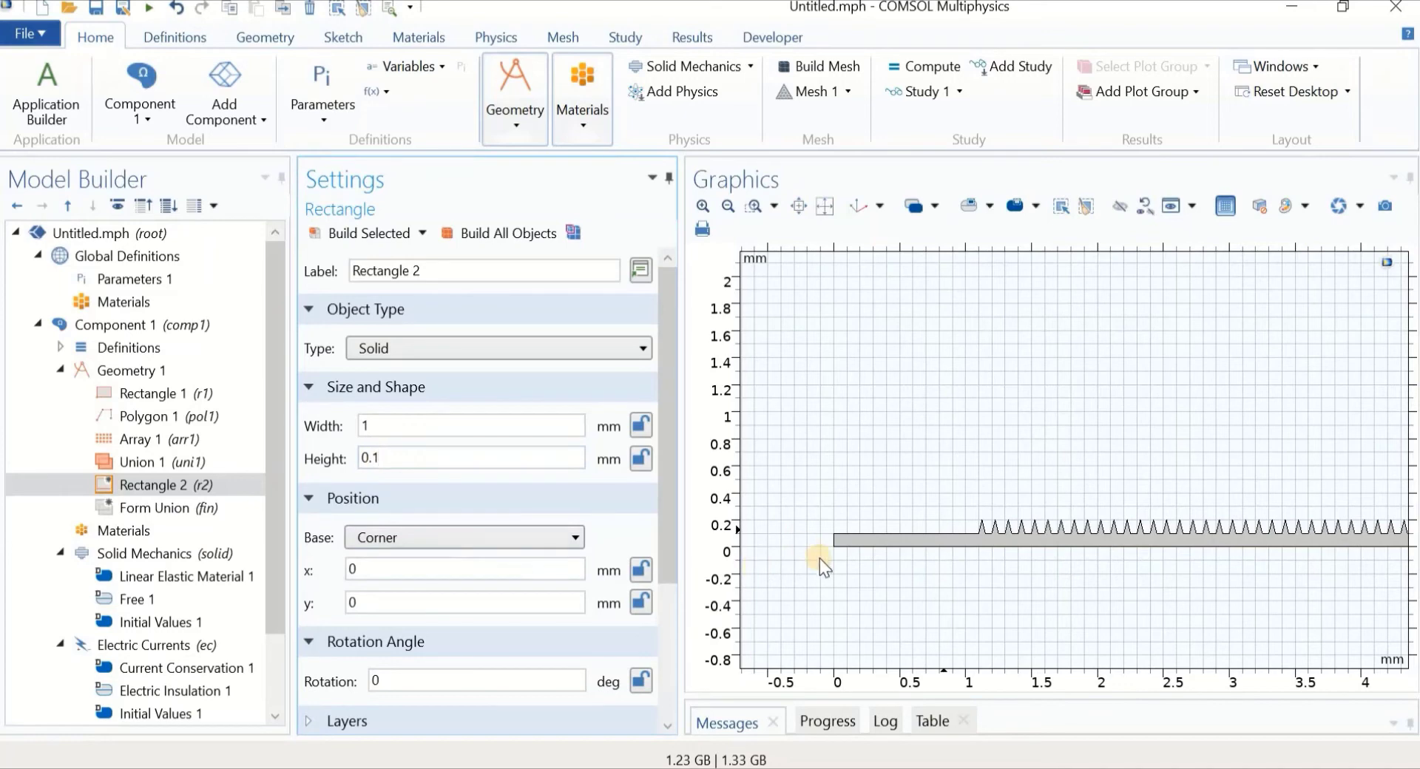
left_click(336, 234)
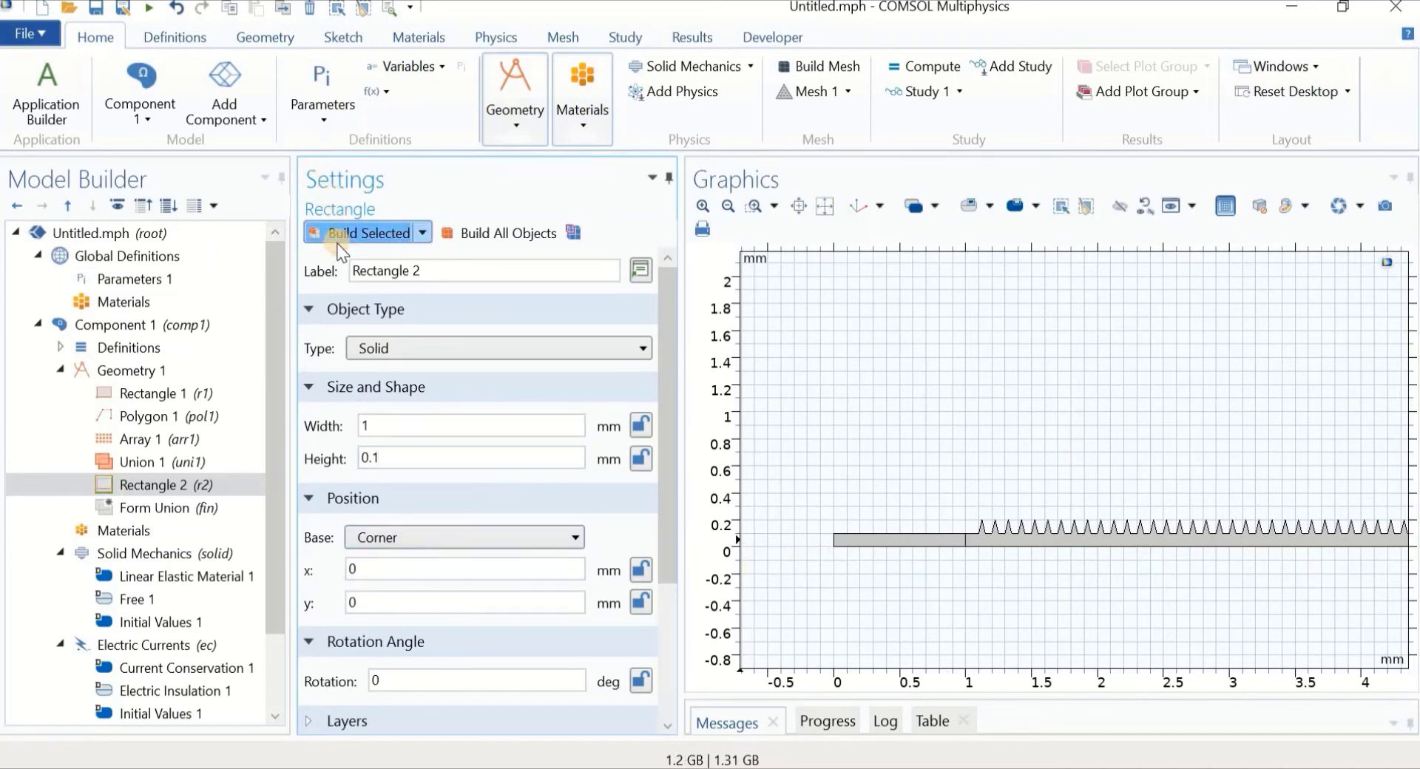
left_click(403, 604)
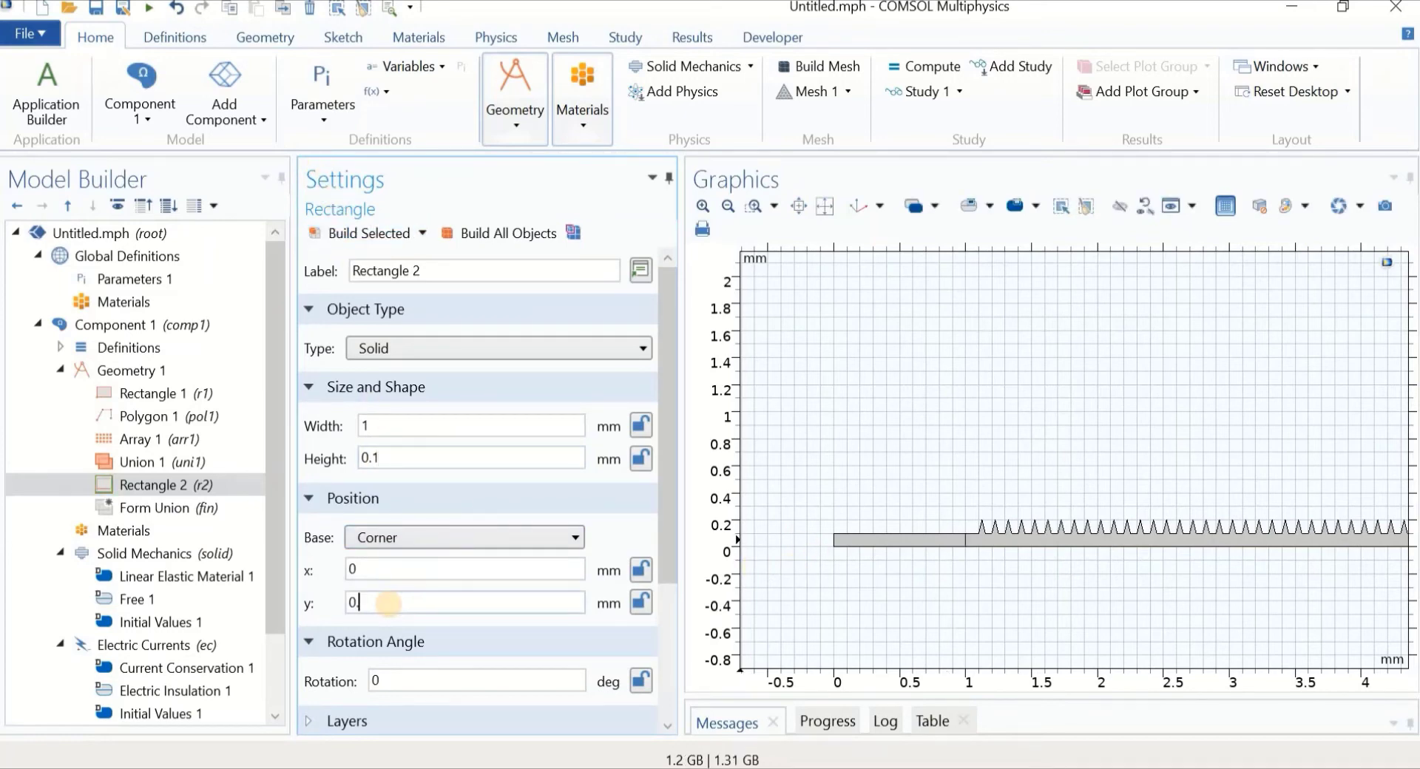
type(".1")
left_click(325, 237)
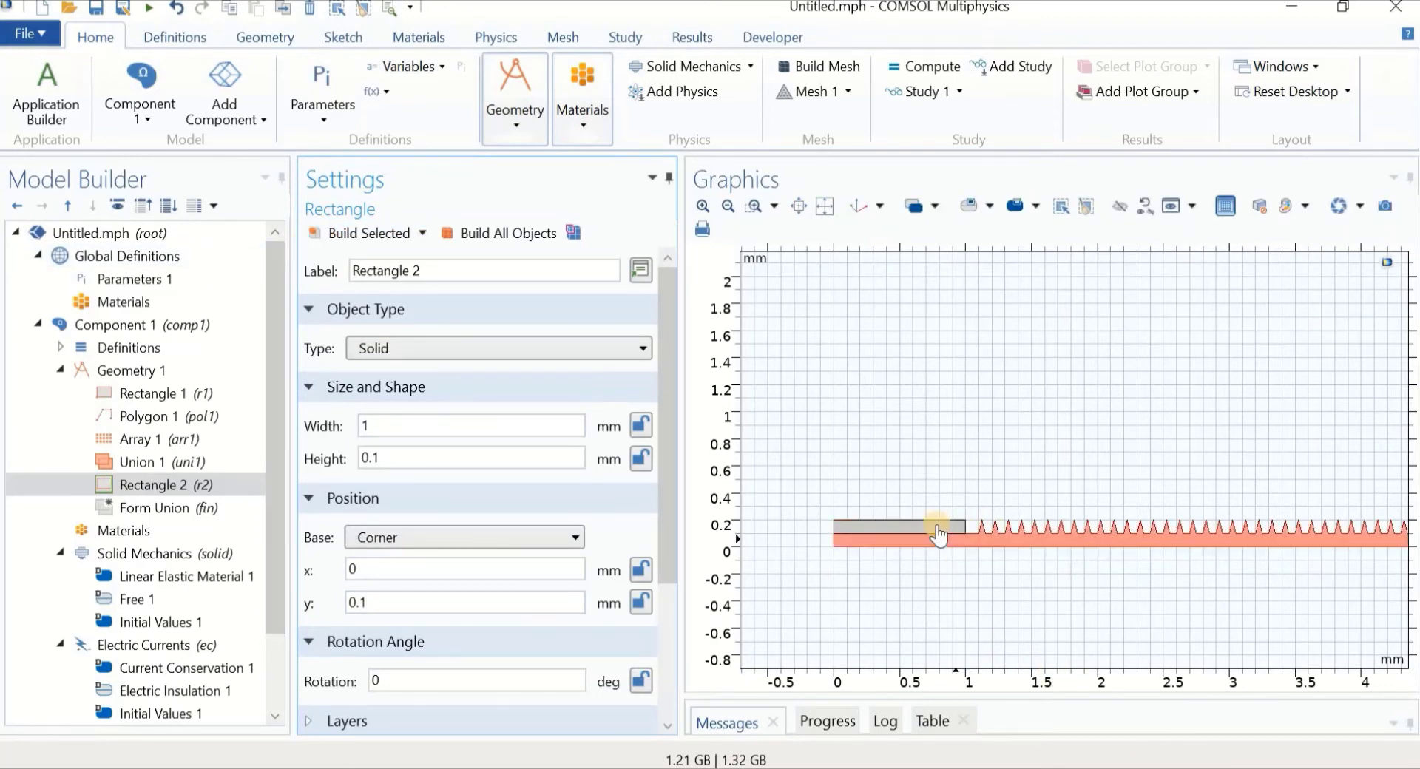
middle_click_drag(913, 445, 916, 718)
middle_click_drag(1072, 414, 1071, 412)
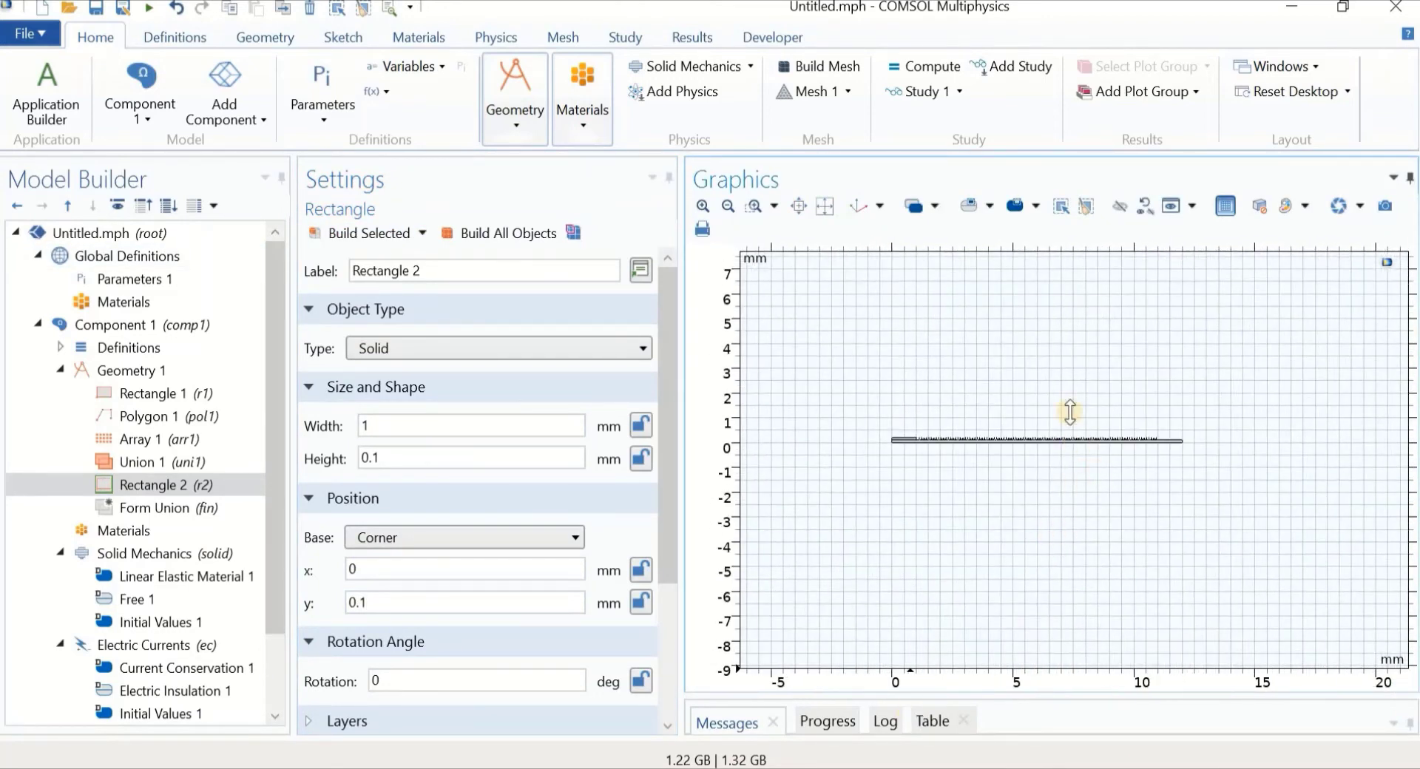
scroll(1071, 412, "up", 2)
Duplicate Rectangle 2 as Rectangle 3 at x = 11 mm and build it
left_click(161, 486)
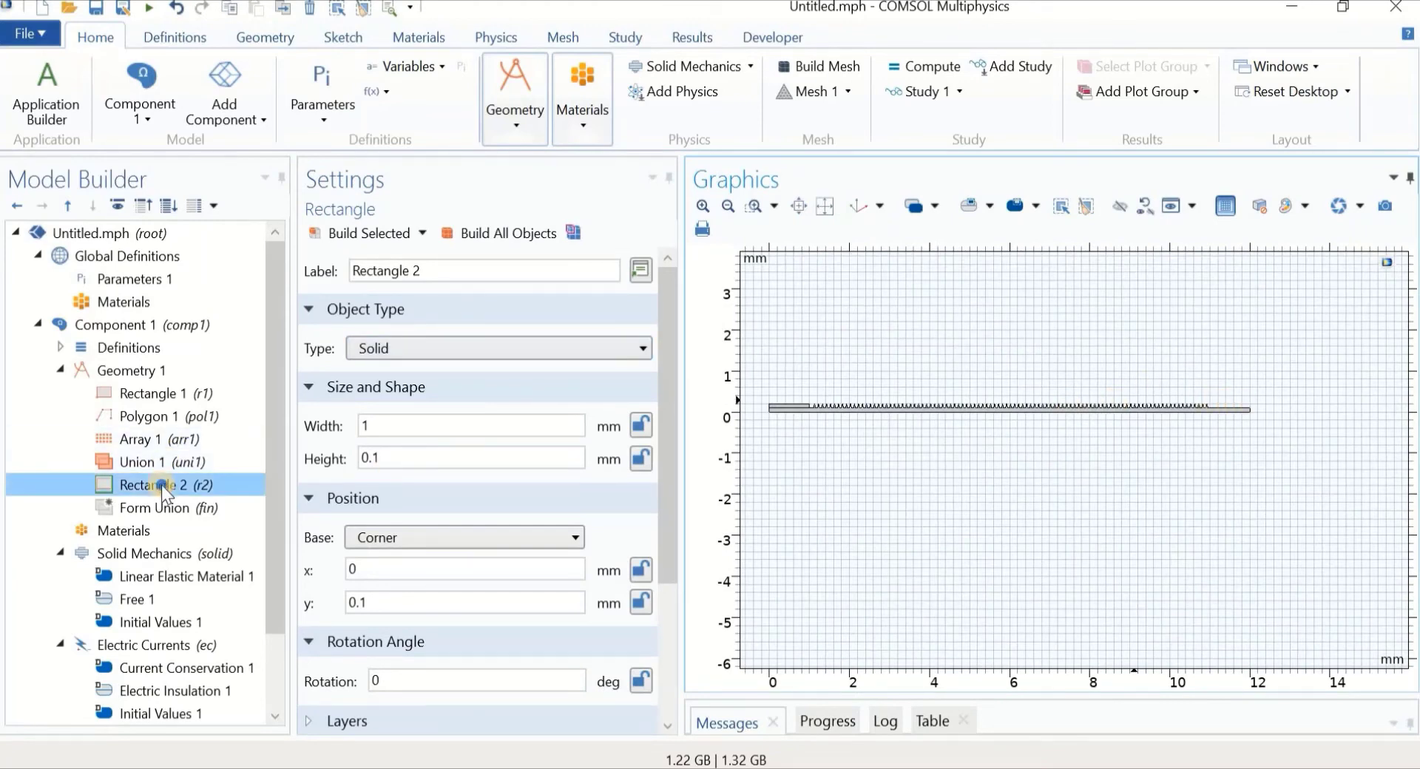
right_click(163, 486)
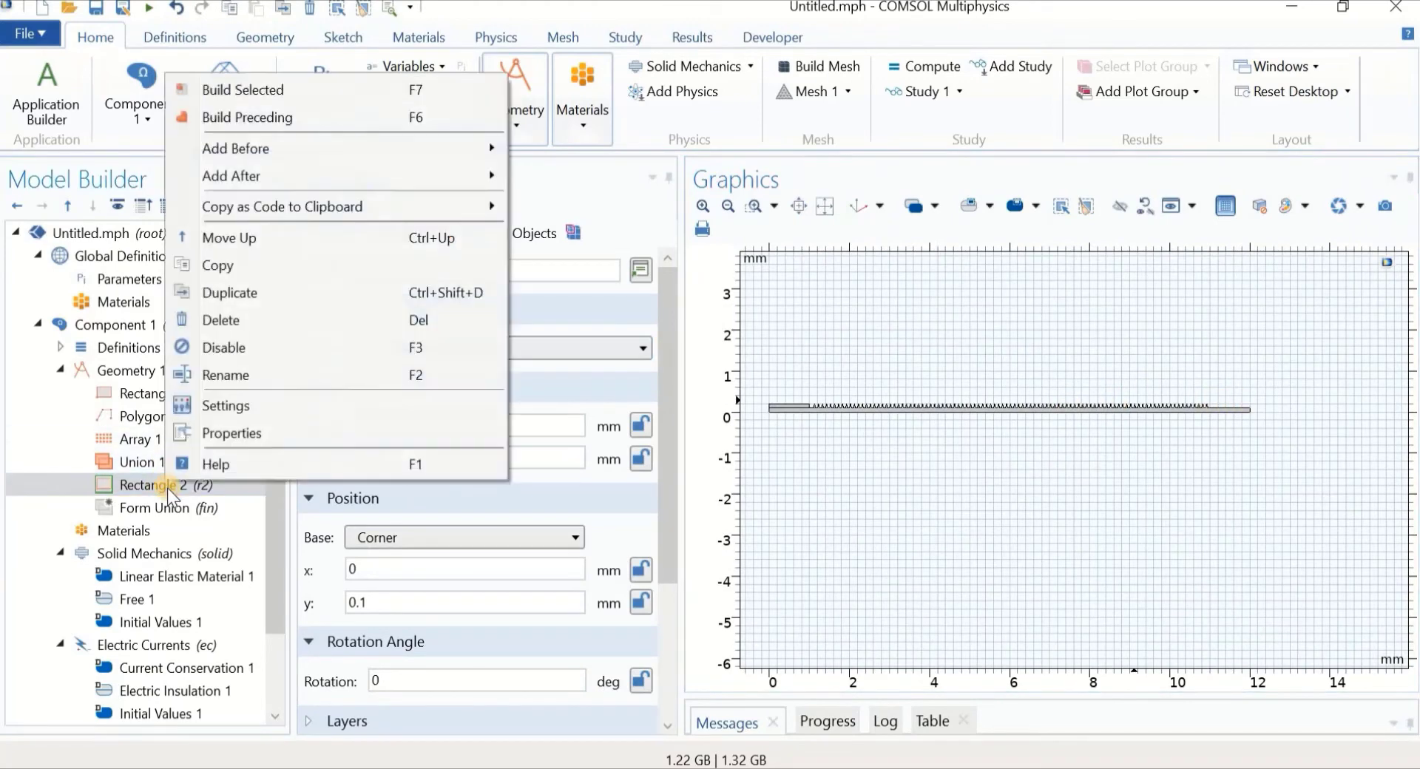
left_click(232, 296)
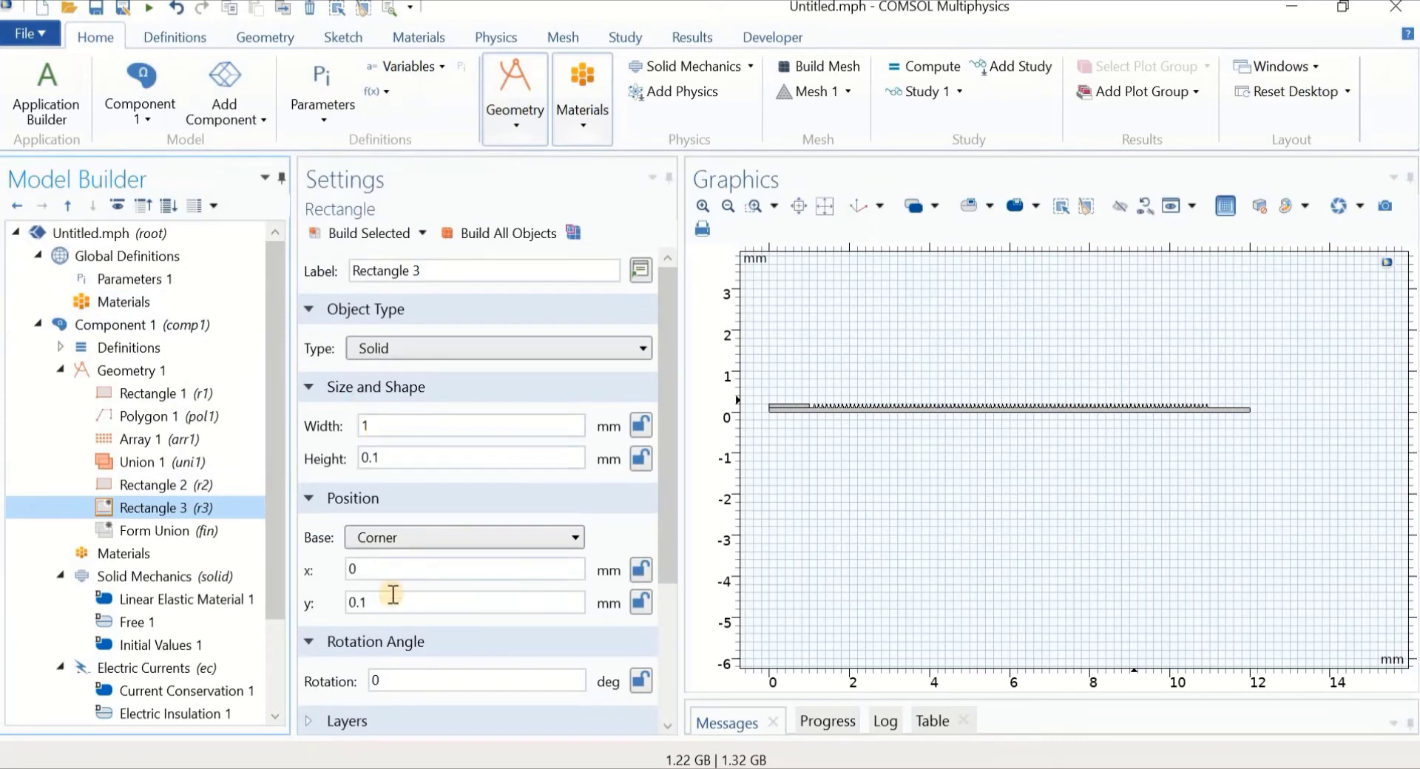
left_click(370, 603)
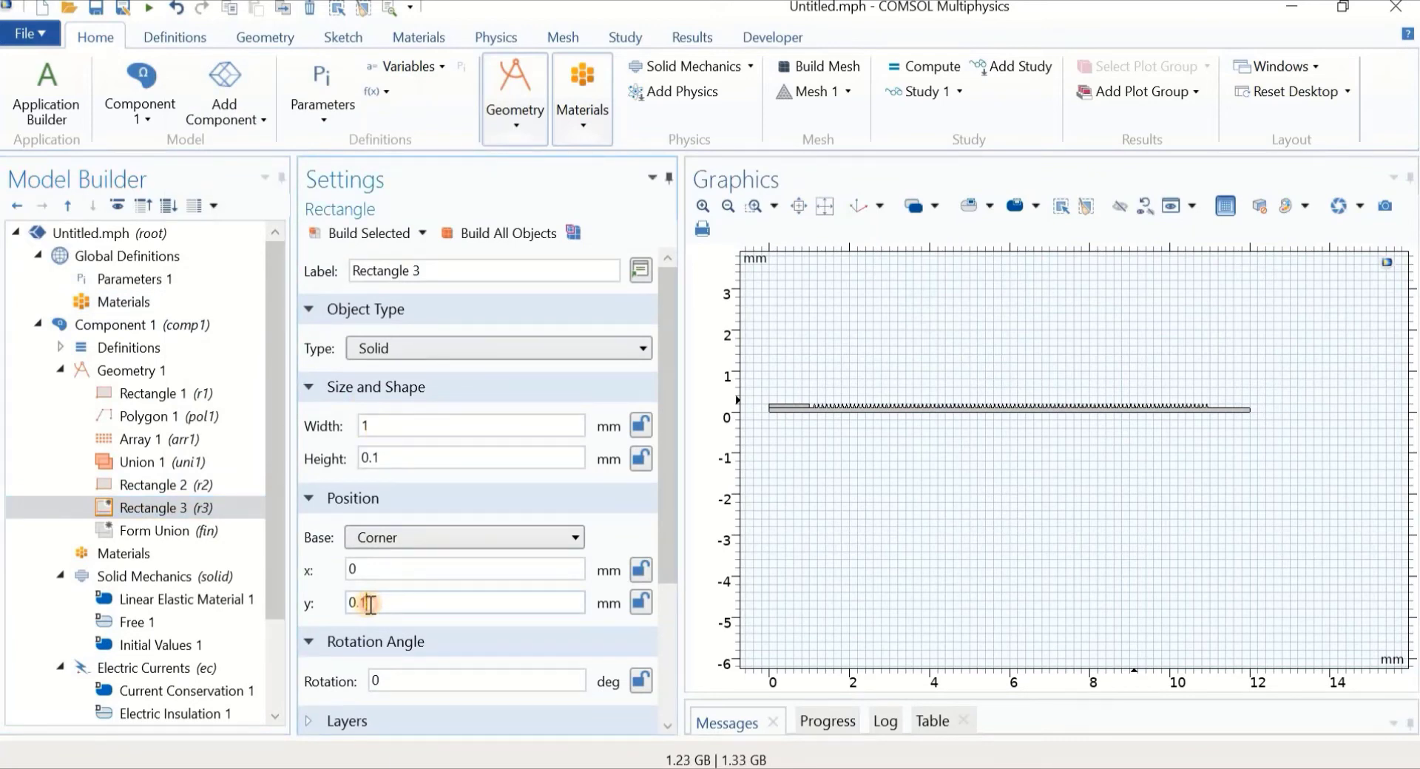
double_click(347, 569)
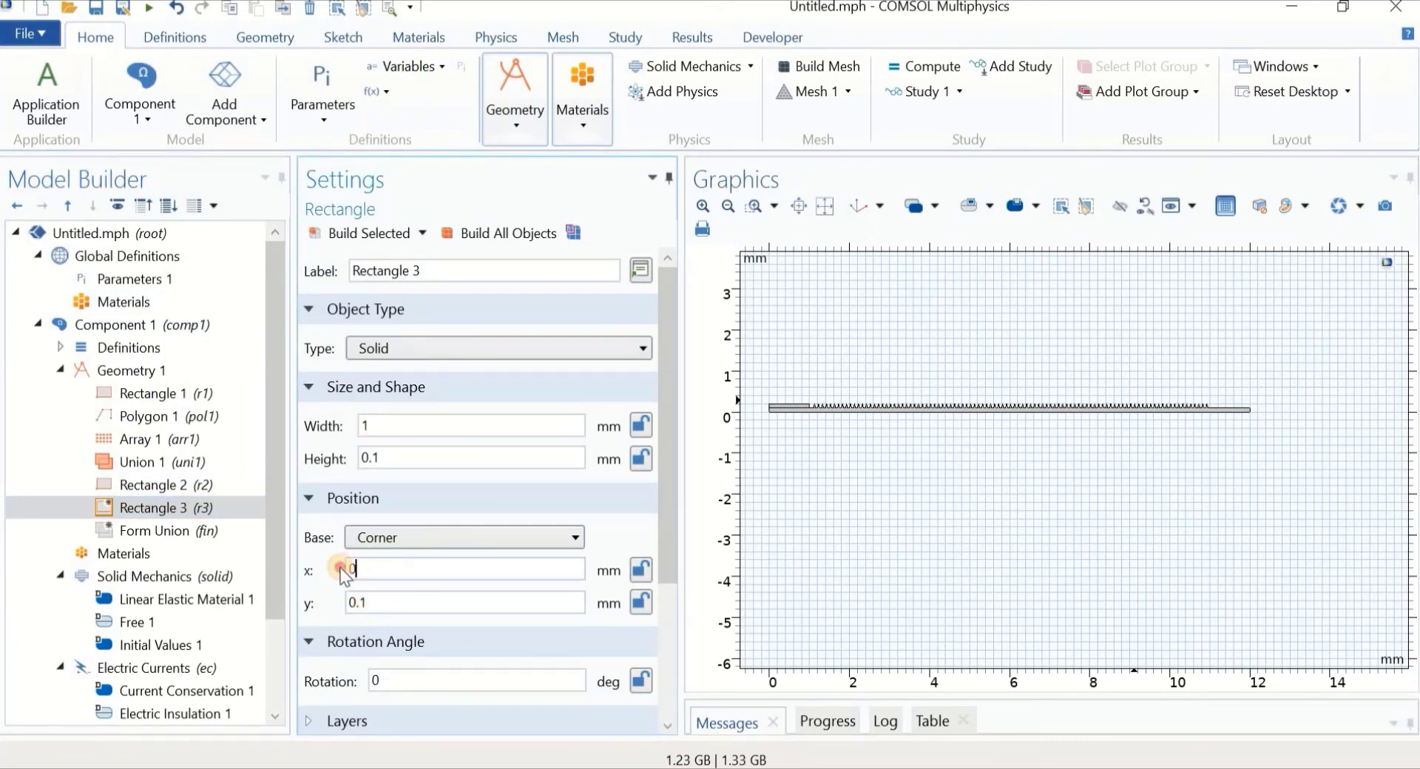
left_click(338, 235)
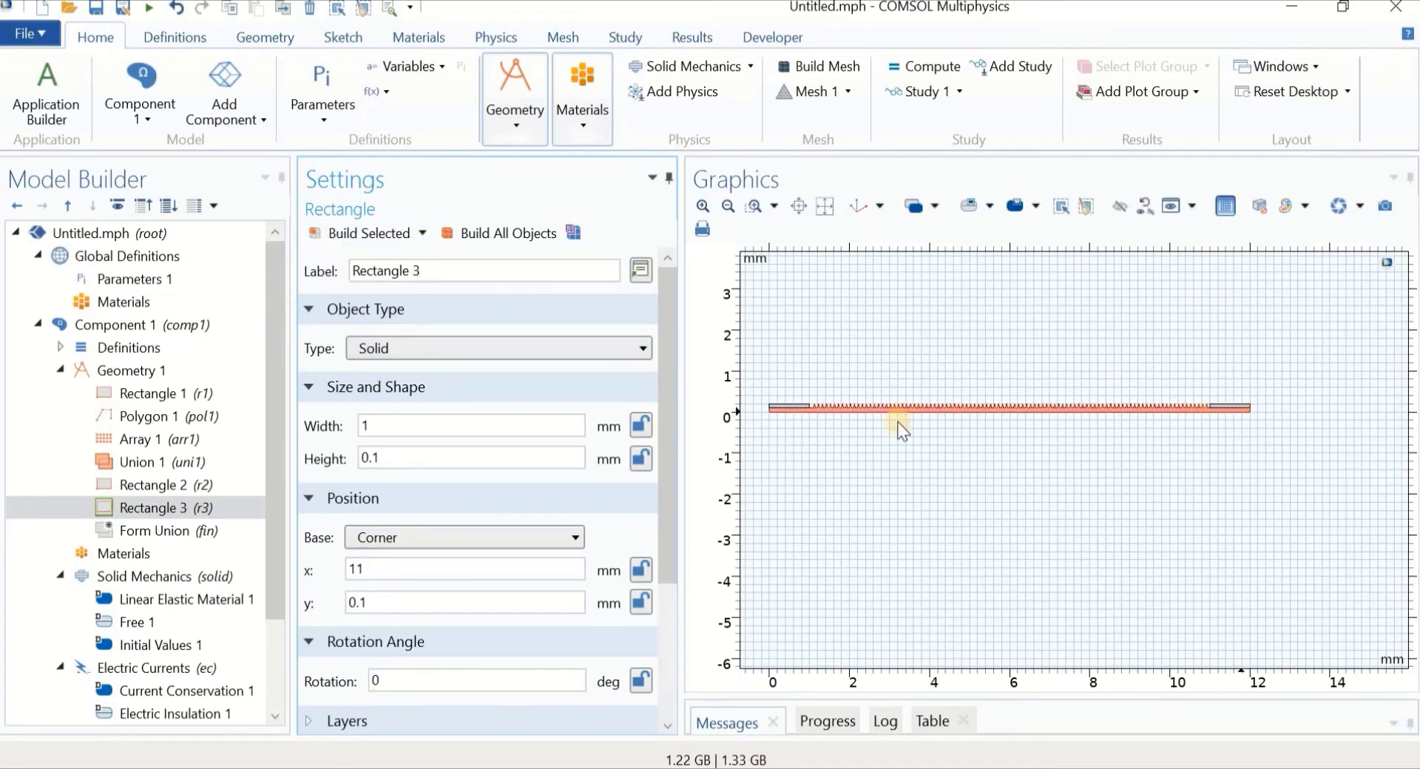
right_click_drag(830, 454, 879, 552)
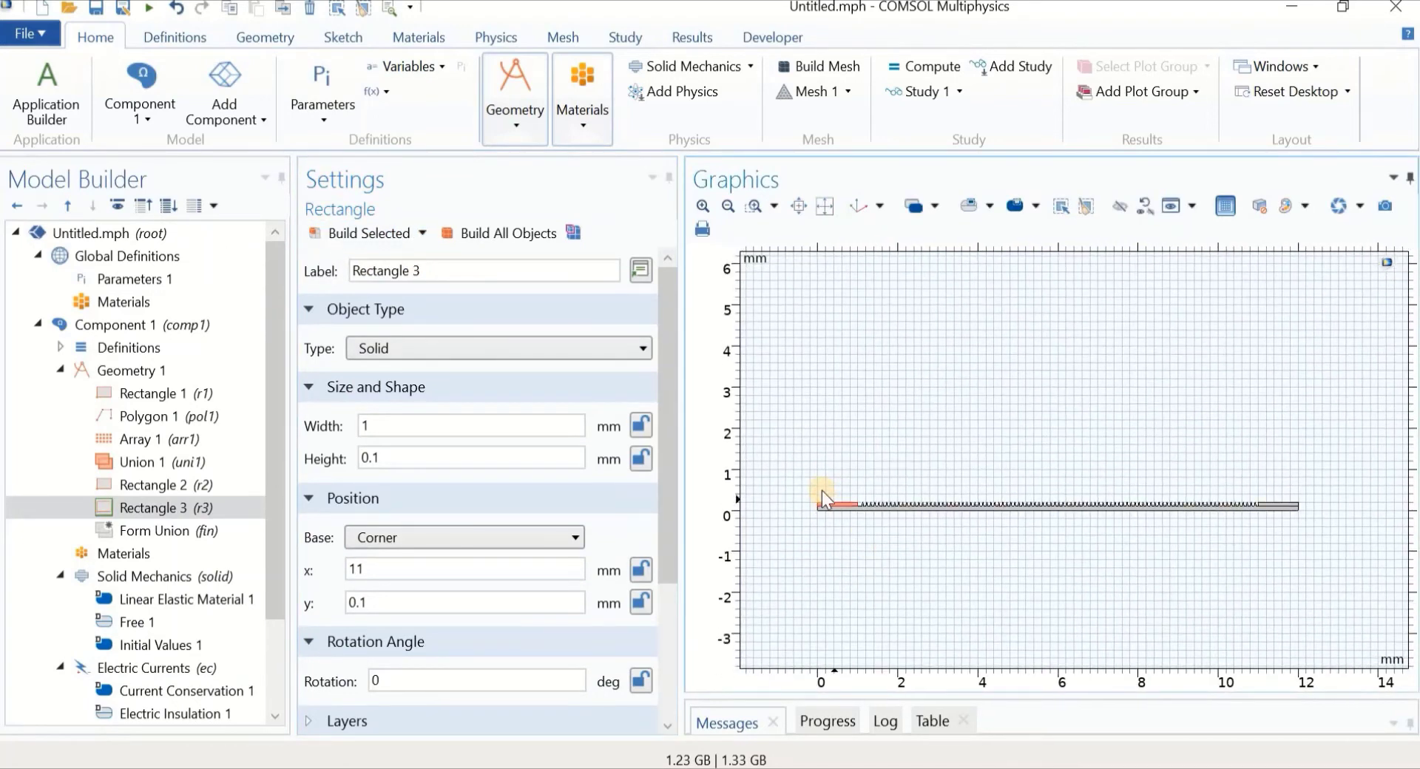
scroll(996, 473, "up", 3)
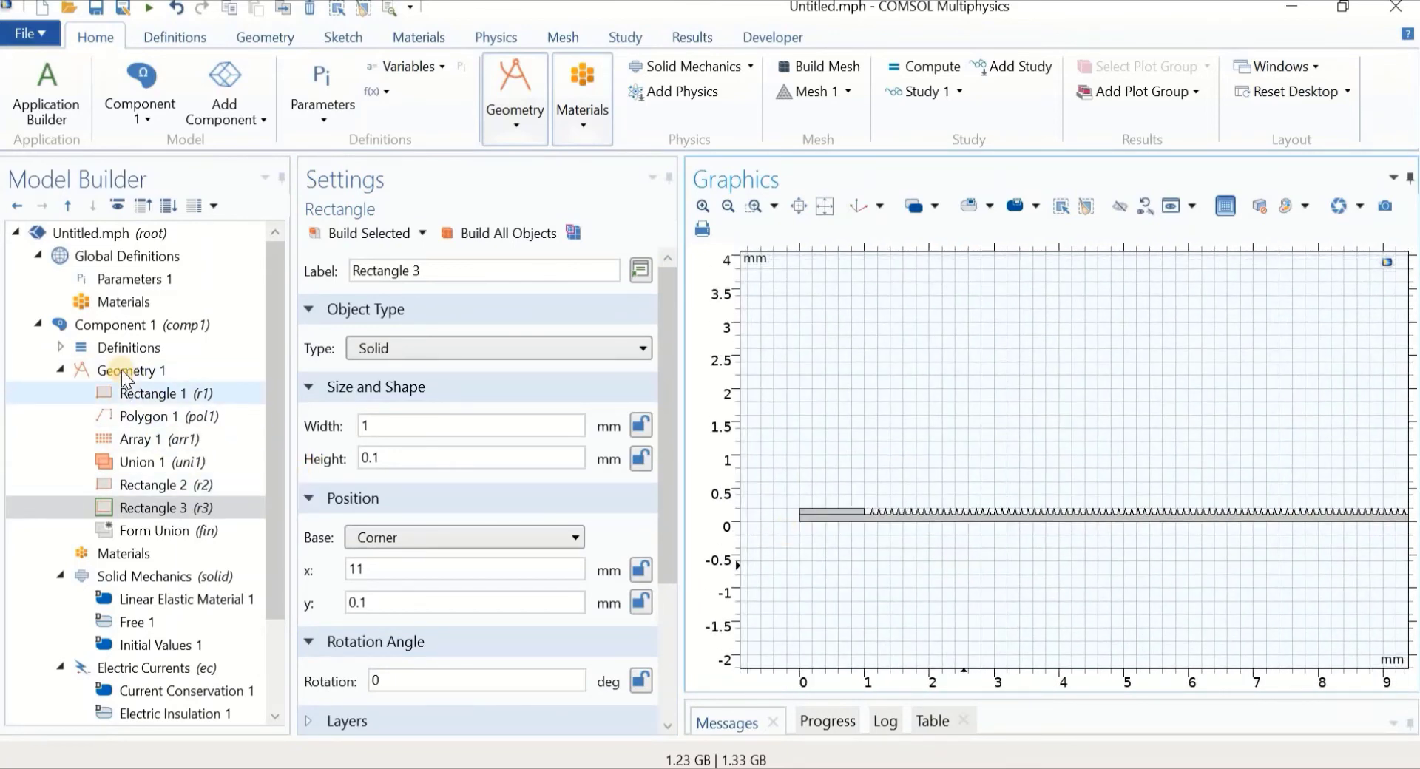
Duplicate Rectangle 1 as Rectangle 4 at y = 0.2 mm, build it, and frame the strip
left_click(126, 389)
right_click(125, 389)
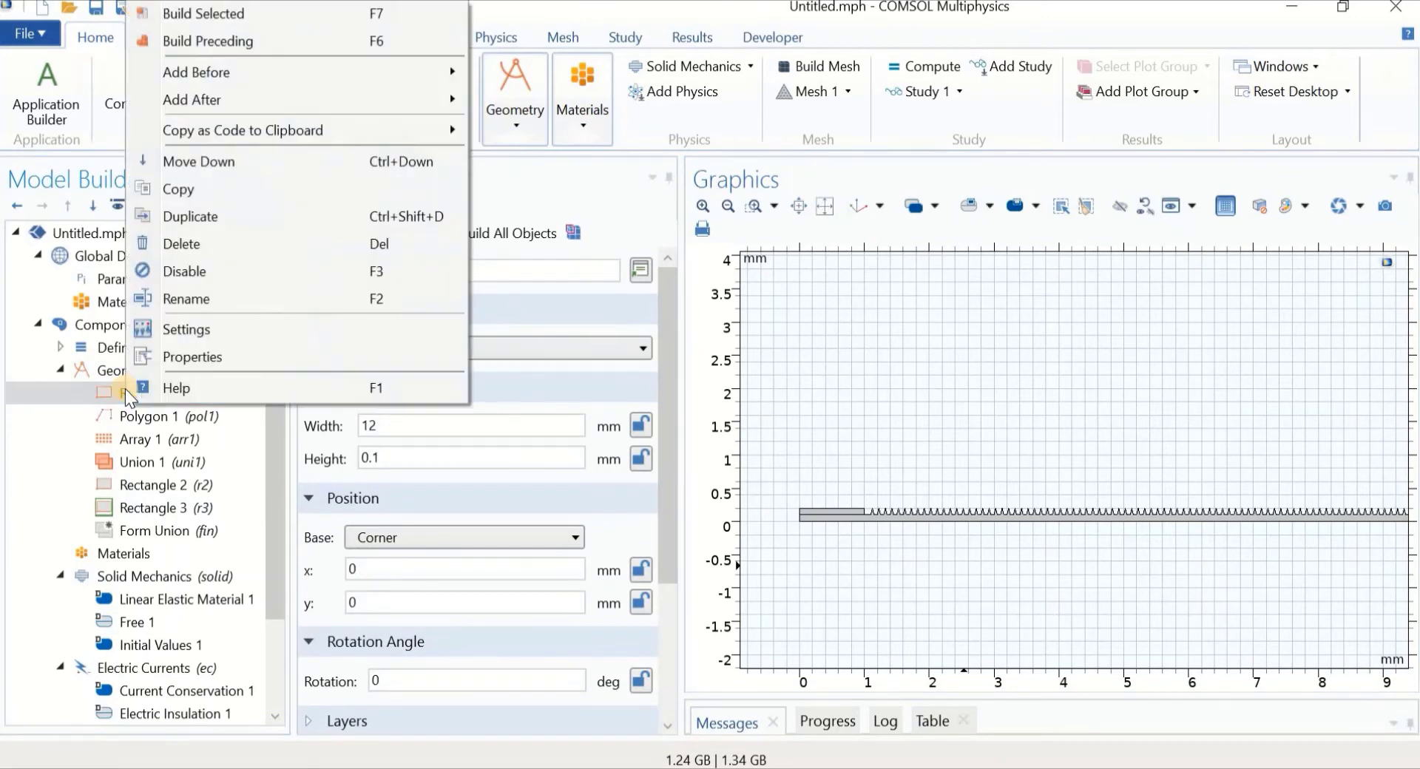
key("Escape")
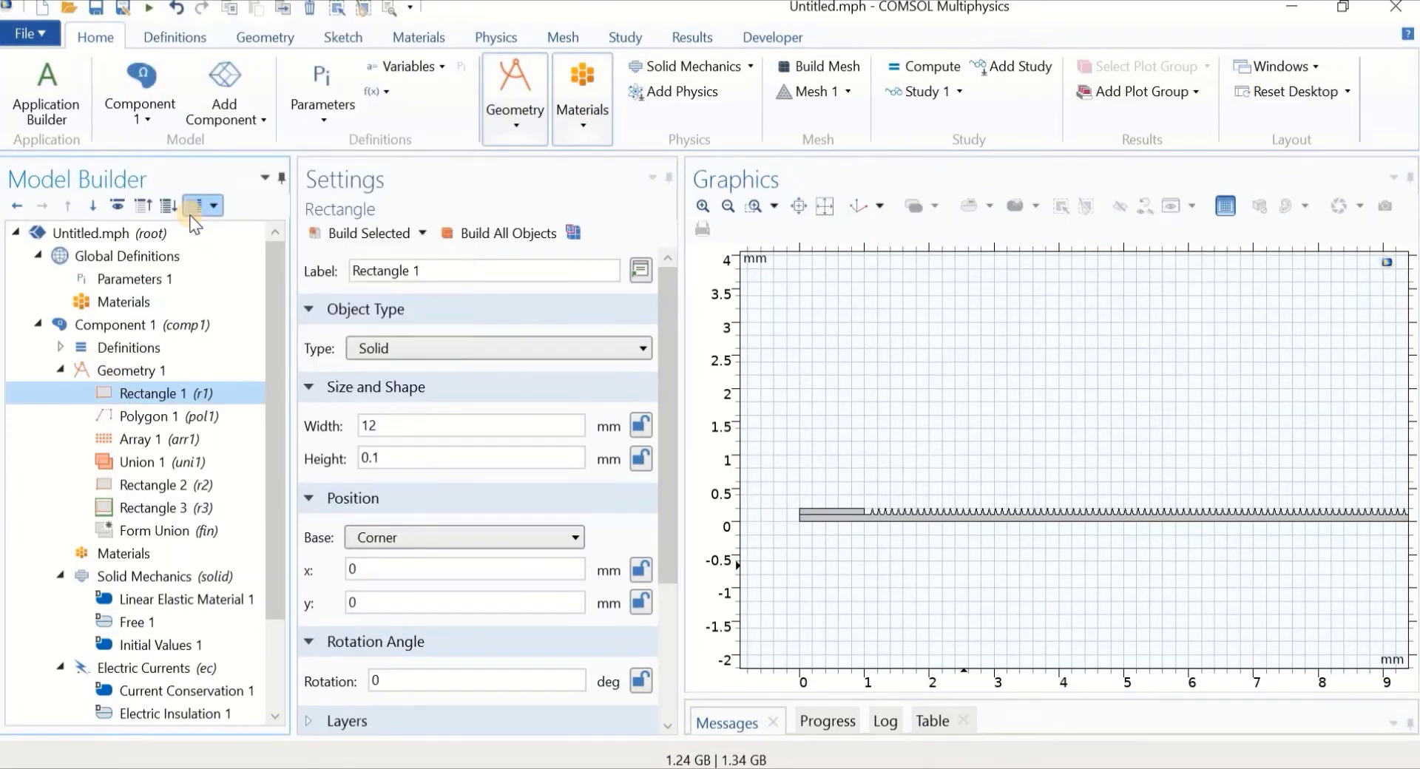
left_click(385, 603)
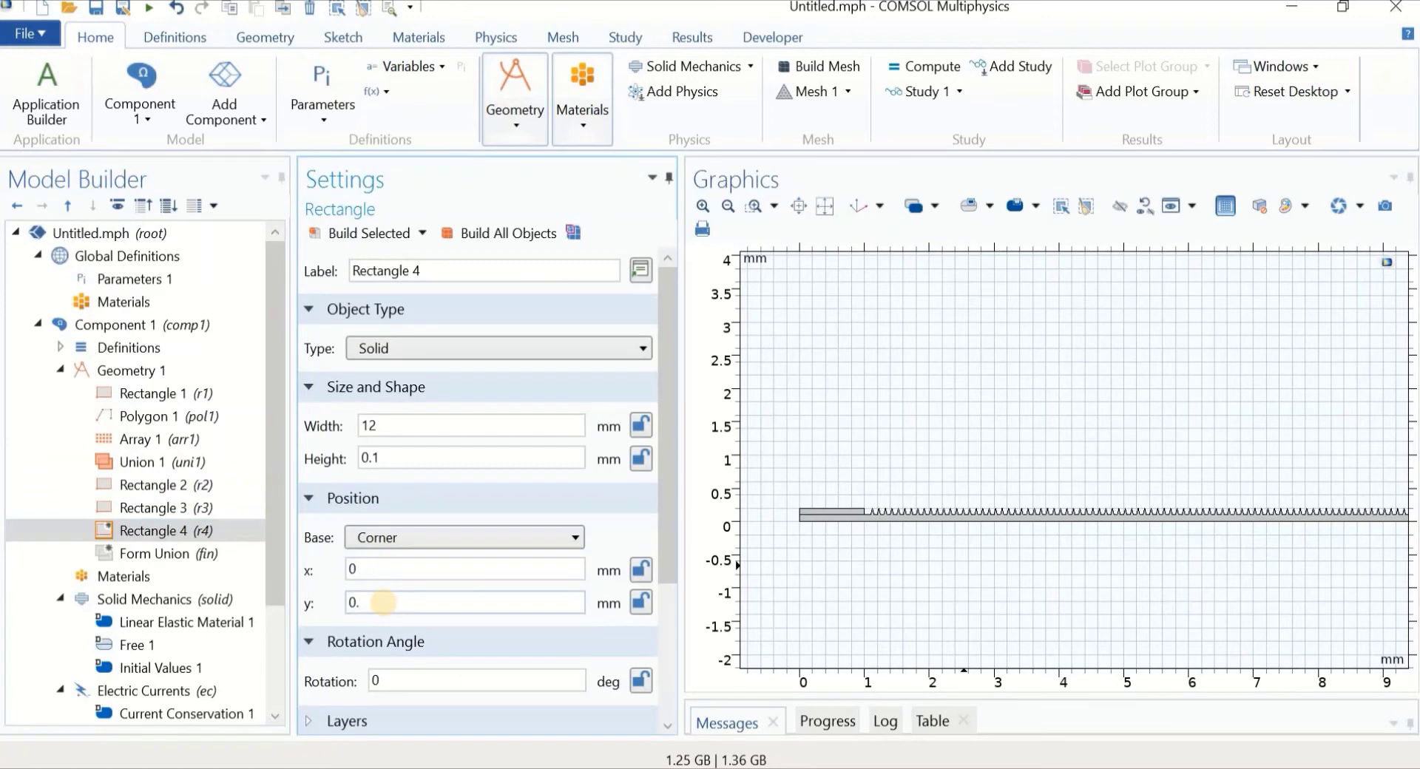
type(".2")
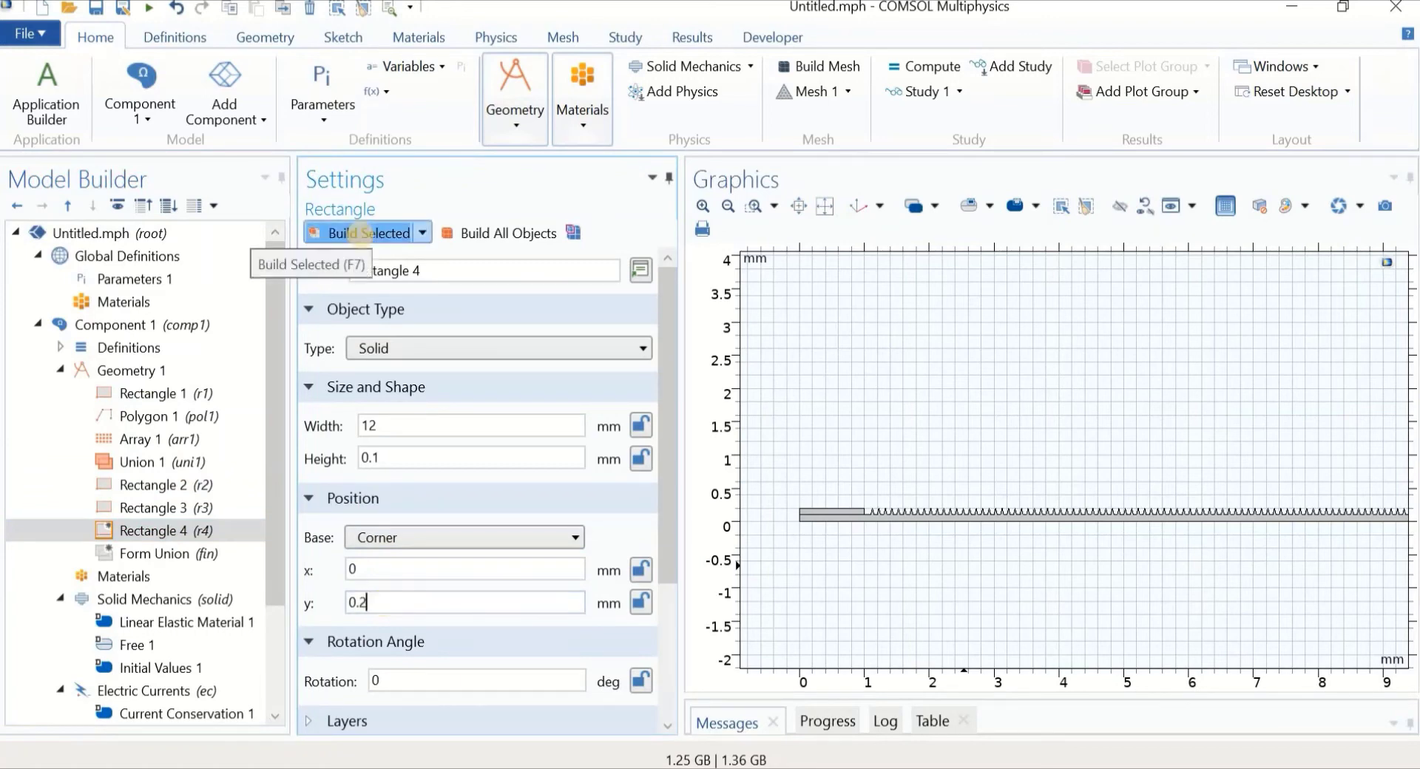
left_click(361, 234)
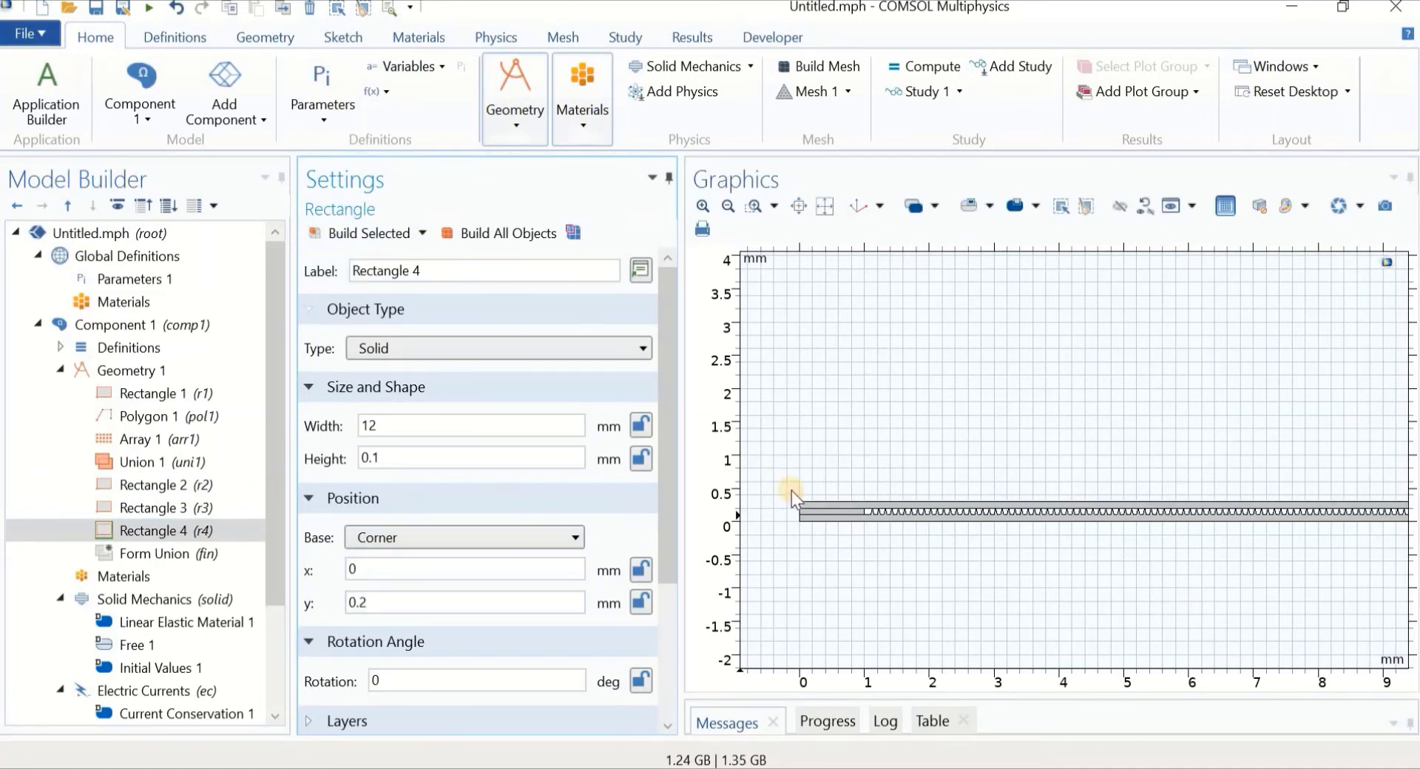
scroll(814, 406, "up", 8)
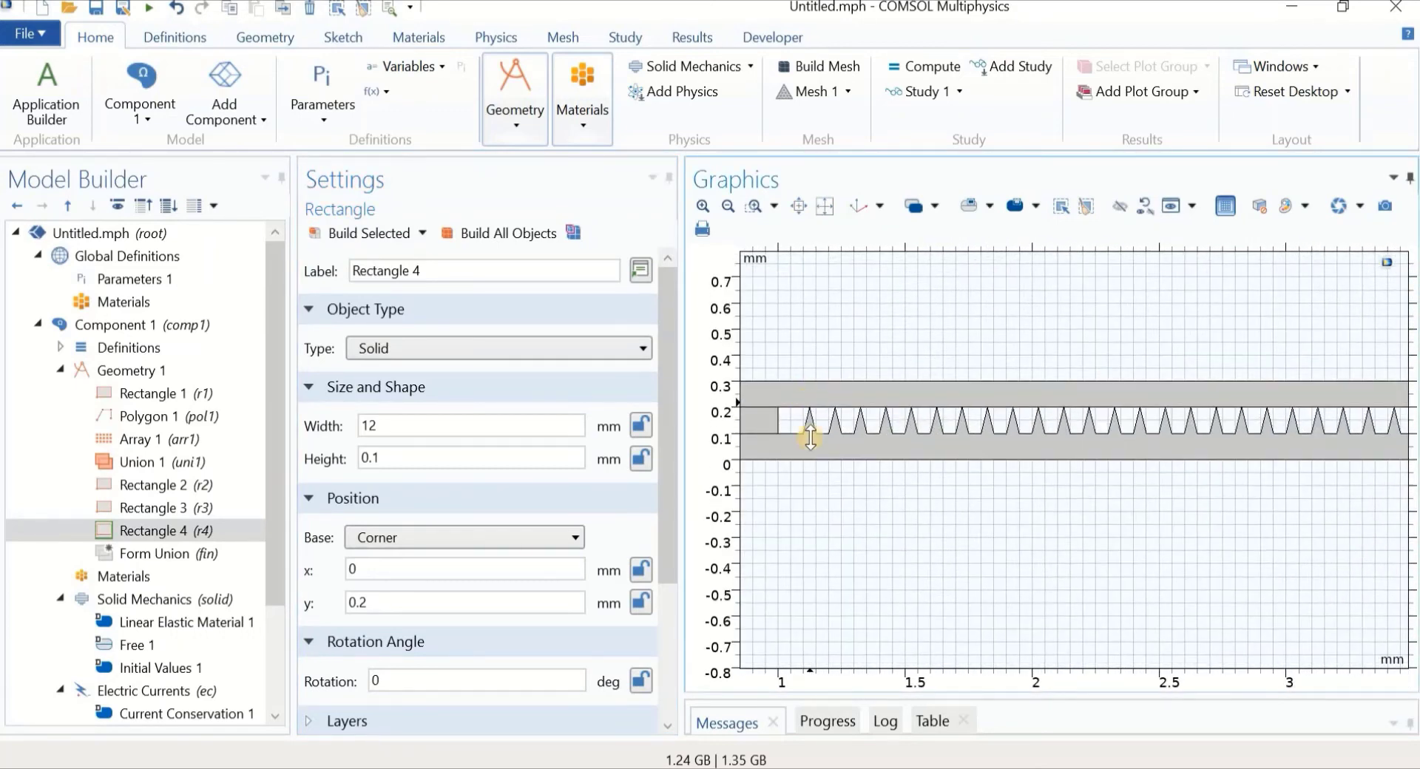
scroll(813, 444, "down", 4)
scroll(814, 505, "down", 5)
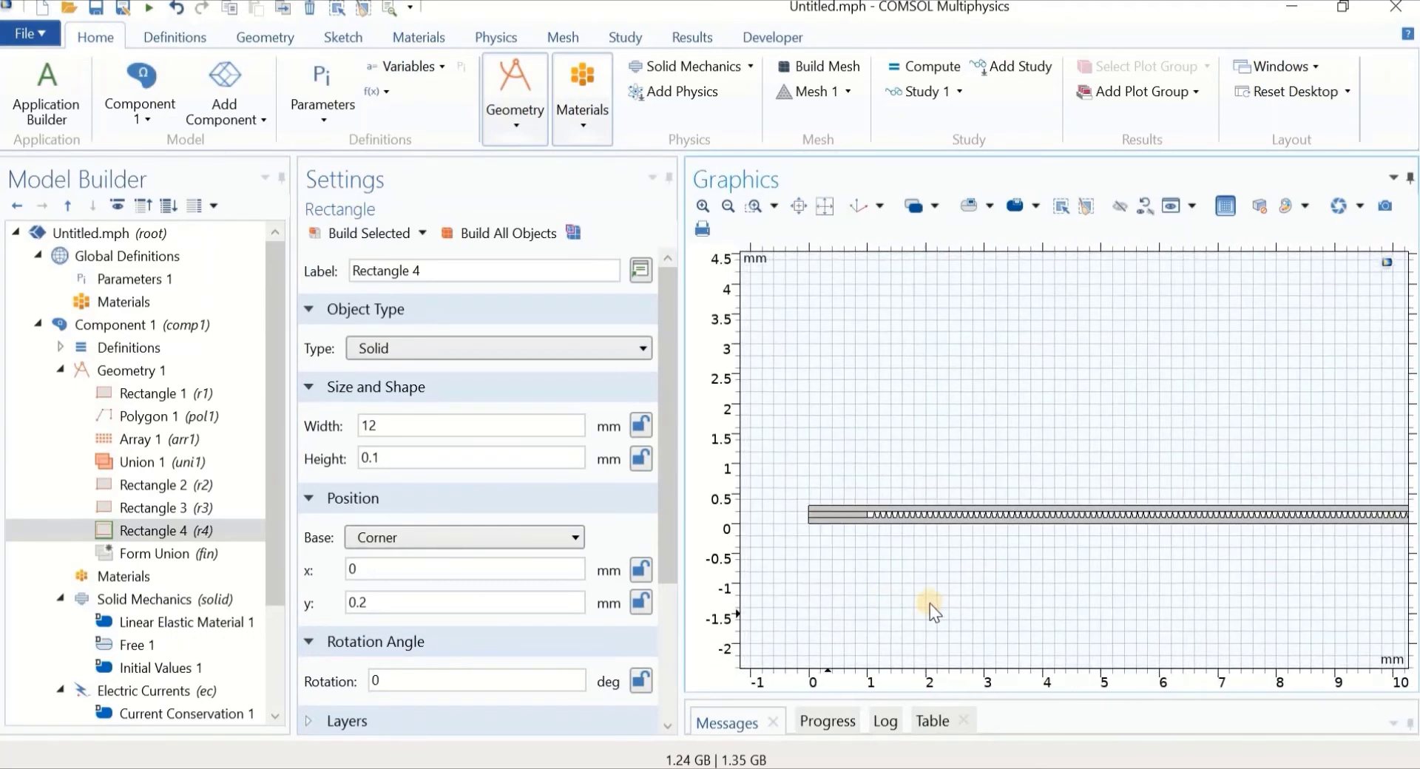
right_click_drag(850, 606, 754, 609)
scroll(980, 596, "down", 1)
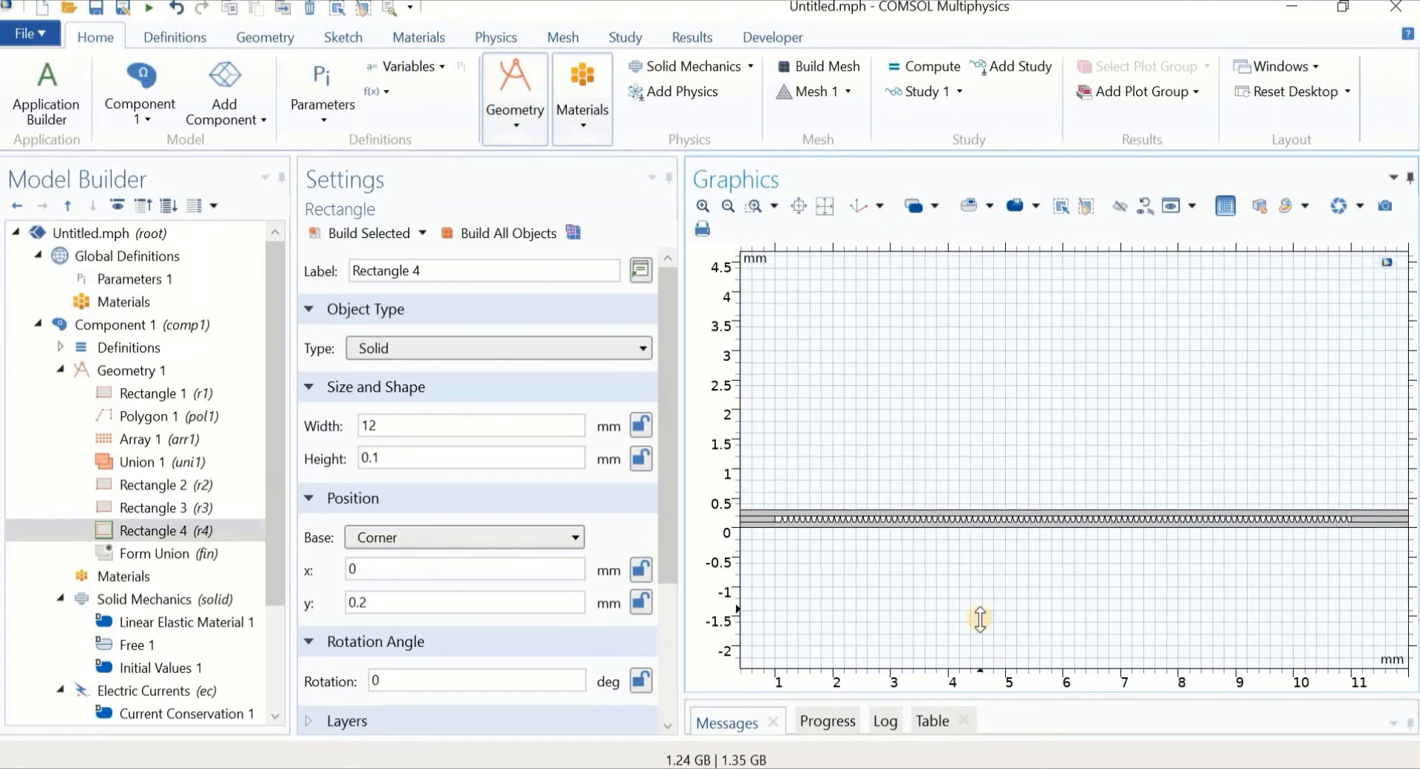
right_click_drag(993, 602, 964, 608)
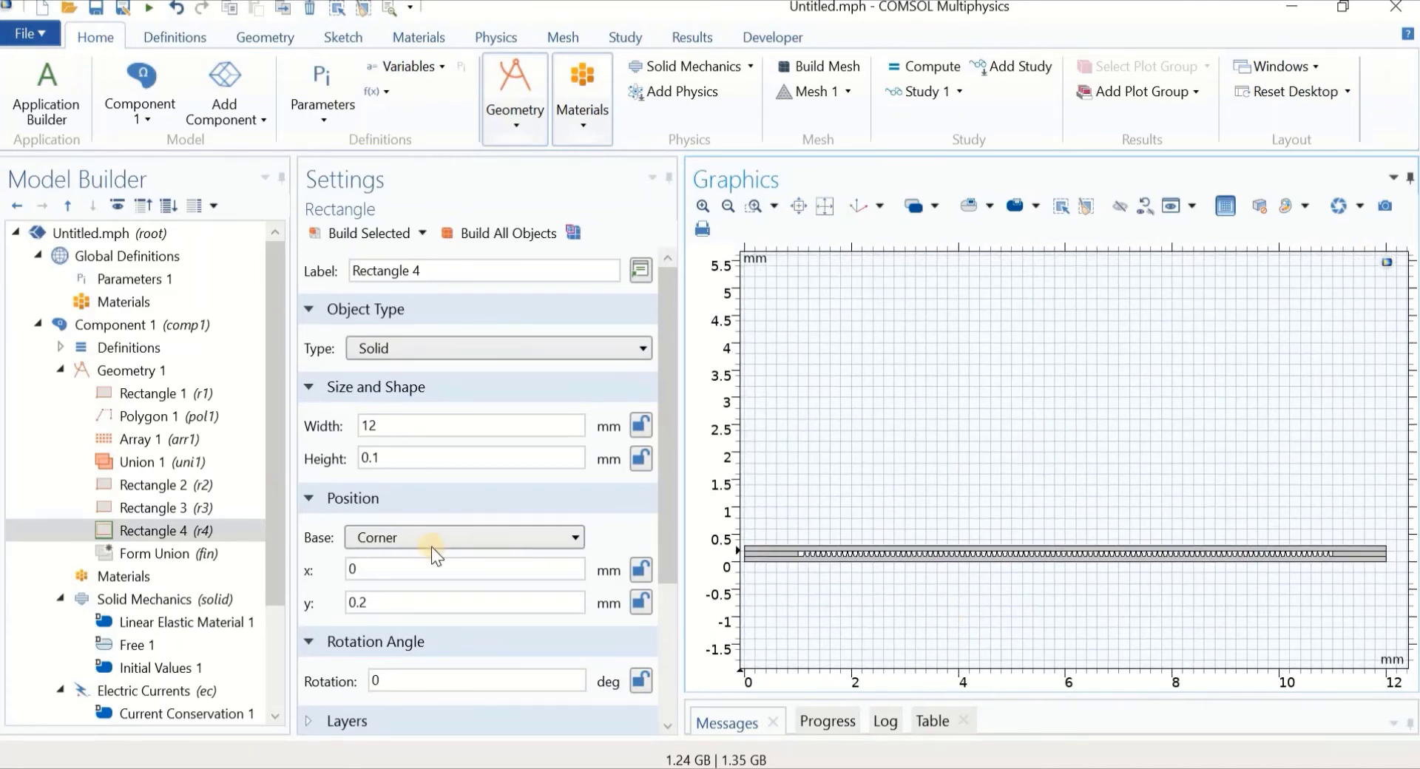
Build the Form Union geometry and zoom in on the teeth between the two layers
left_click(177, 552)
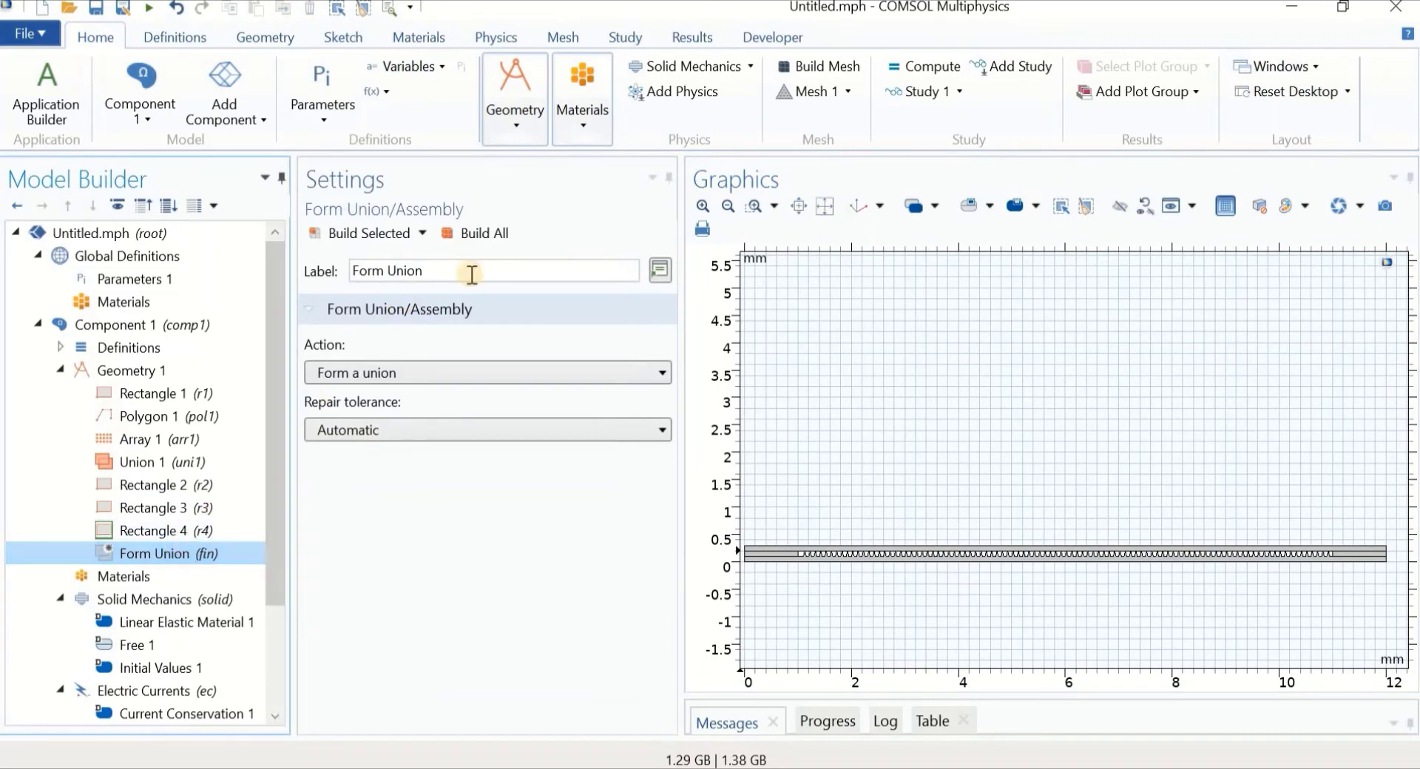
left_click(459, 230)
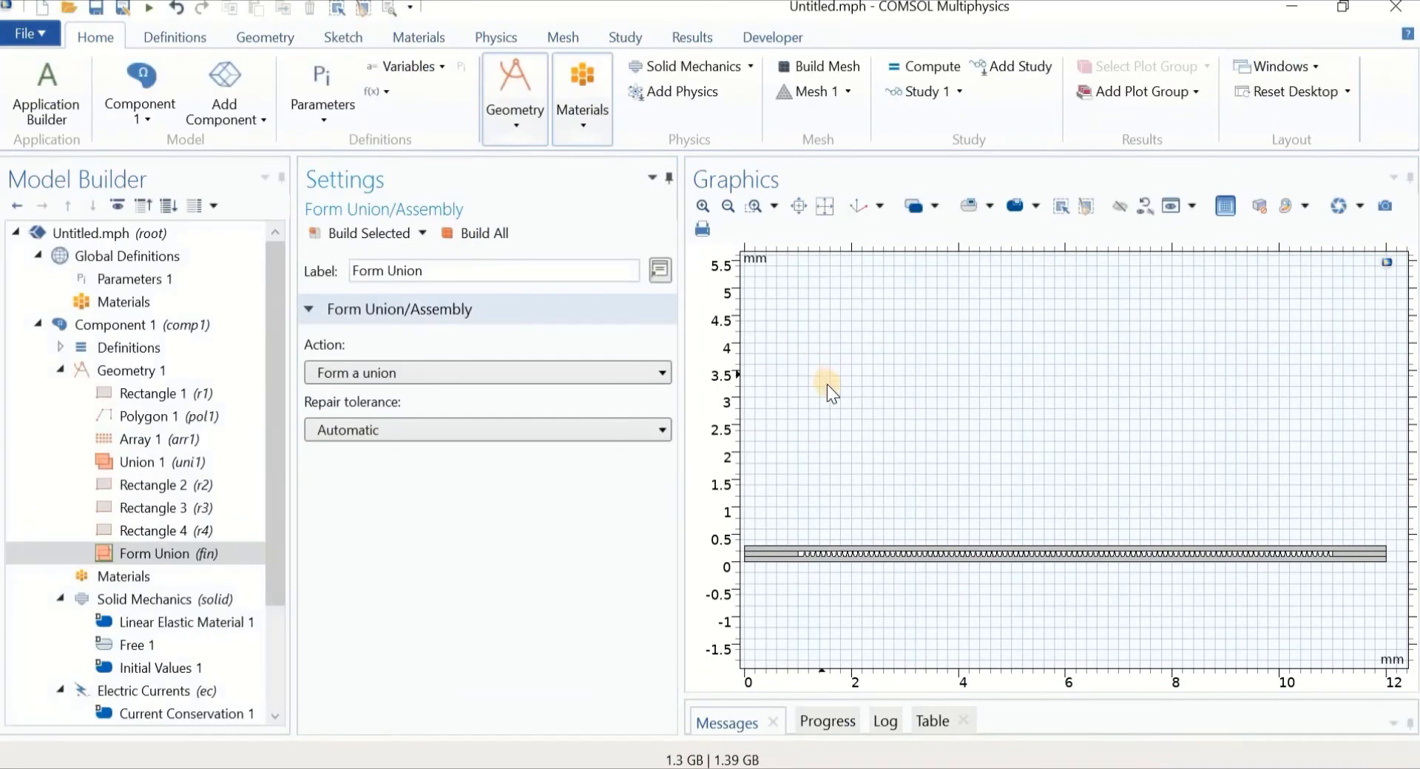
right_click_drag(835, 415, 877, 424)
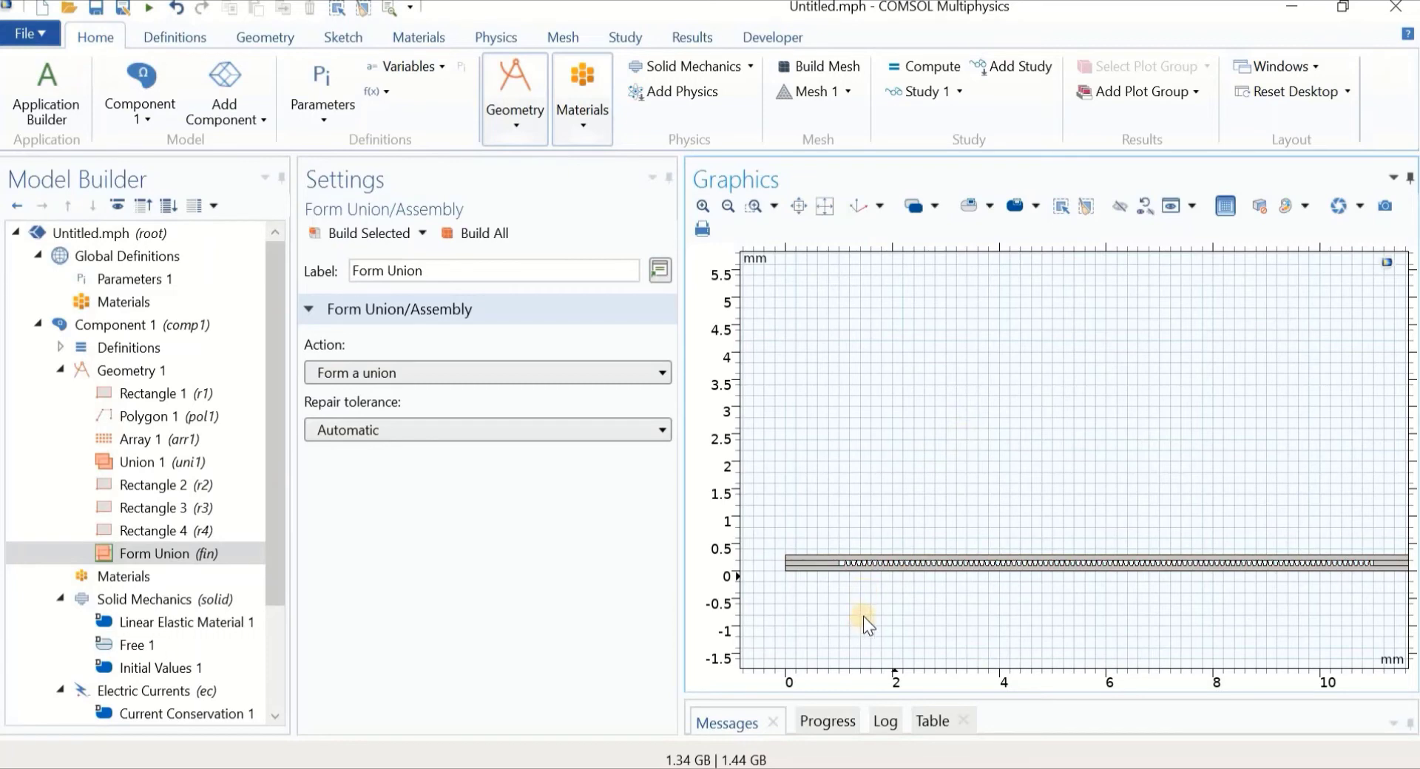
middle_click_drag(849, 599, 831, 471)
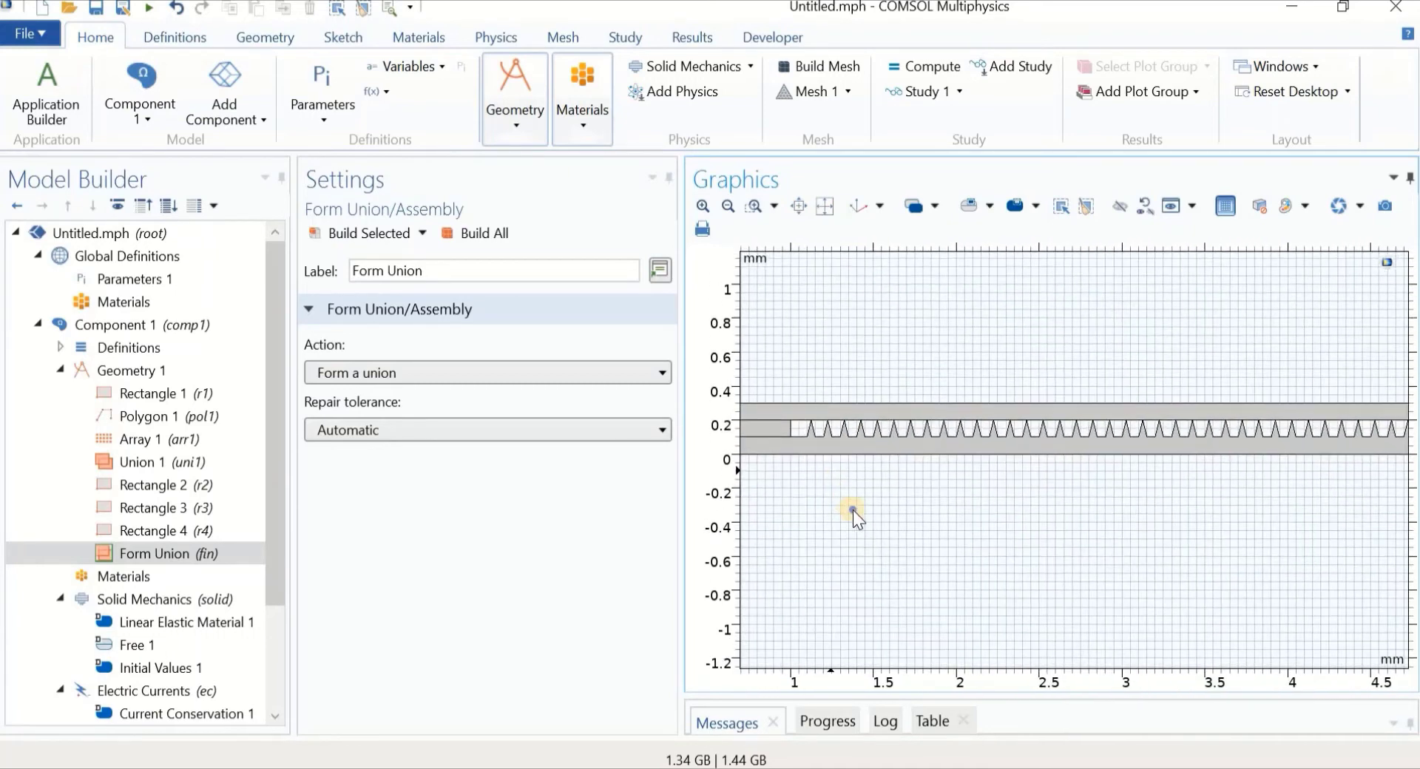
right_click_drag(853, 510, 884, 574)
scroll(888, 587, "up", 3)
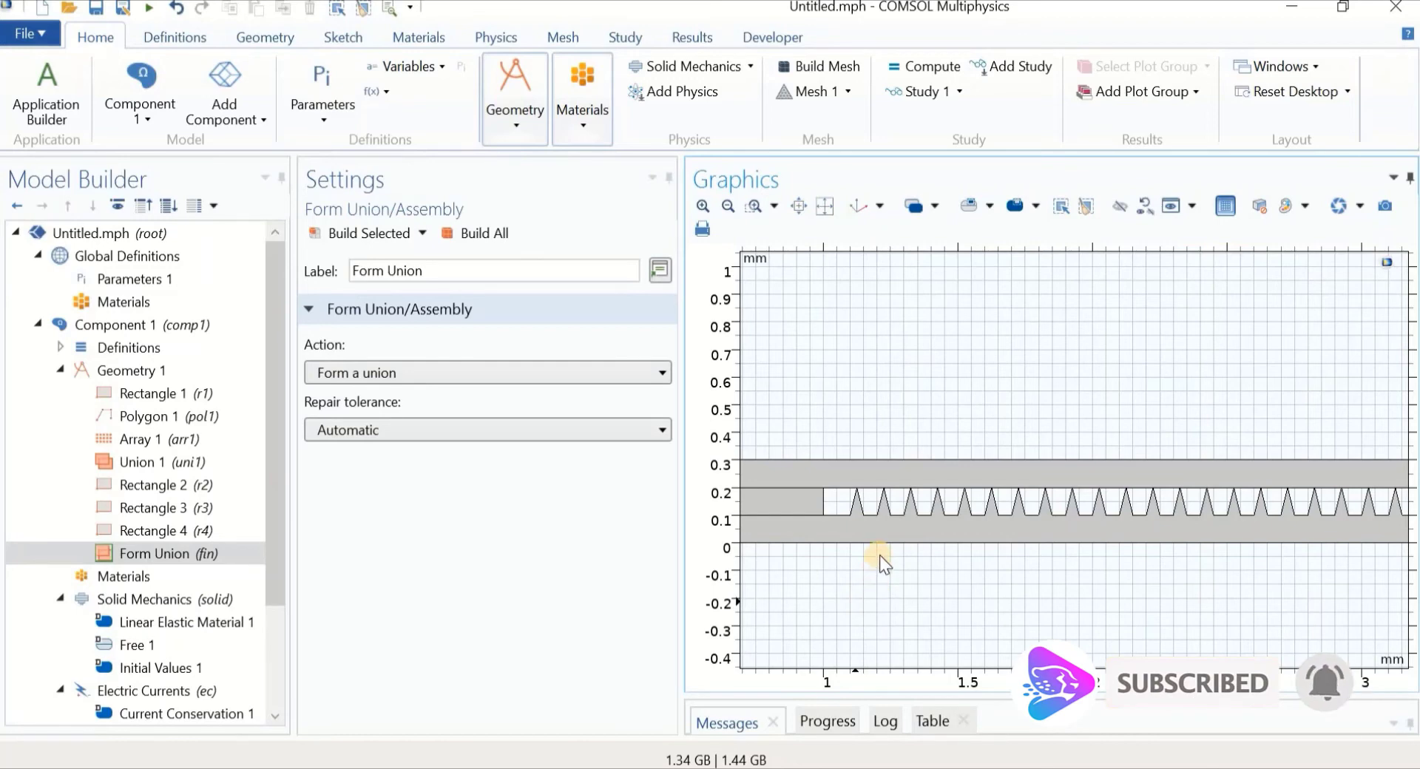
scroll(882, 586, "up", 1)
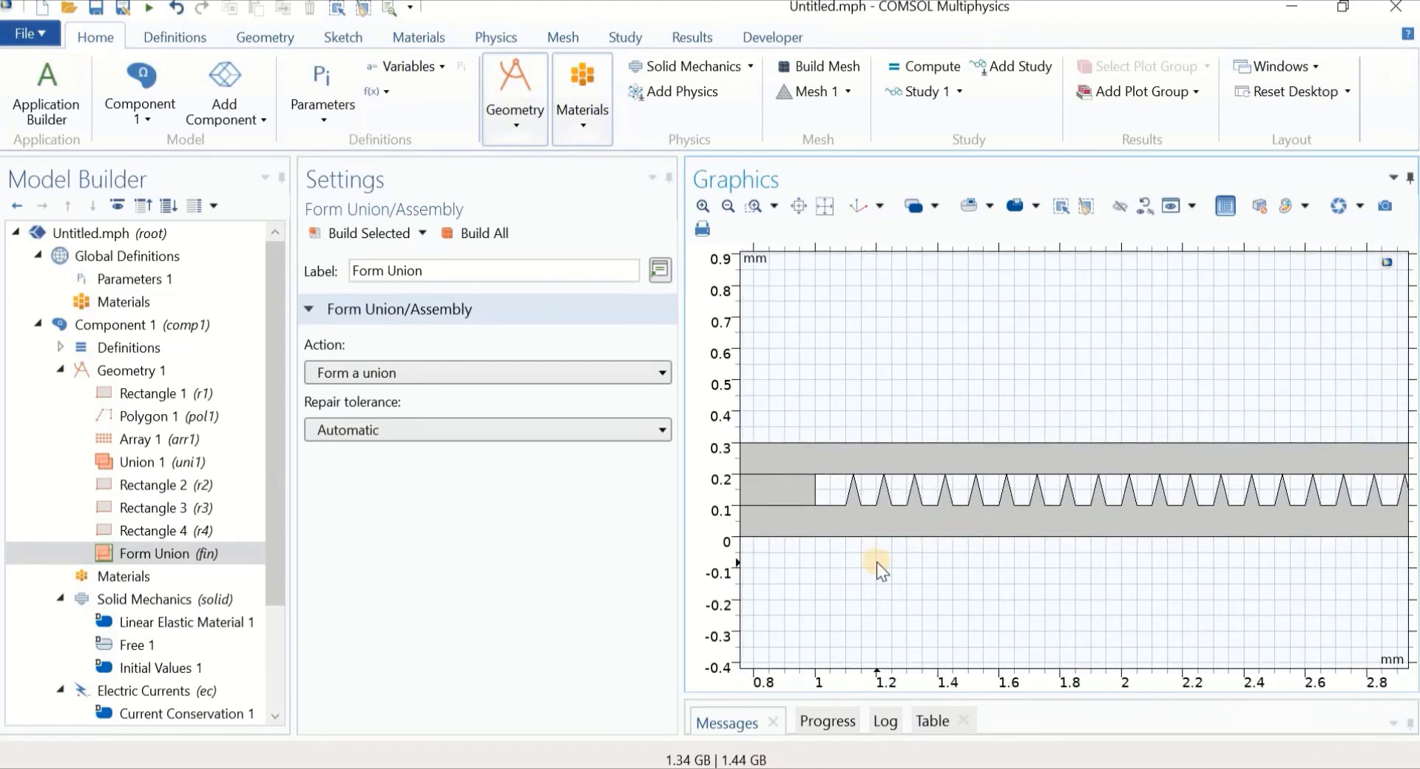
left_click(823, 488)
Add Contact Pair 1 to the component definitions, then go to Rectangle 4's y position field
left_click(197, 39)
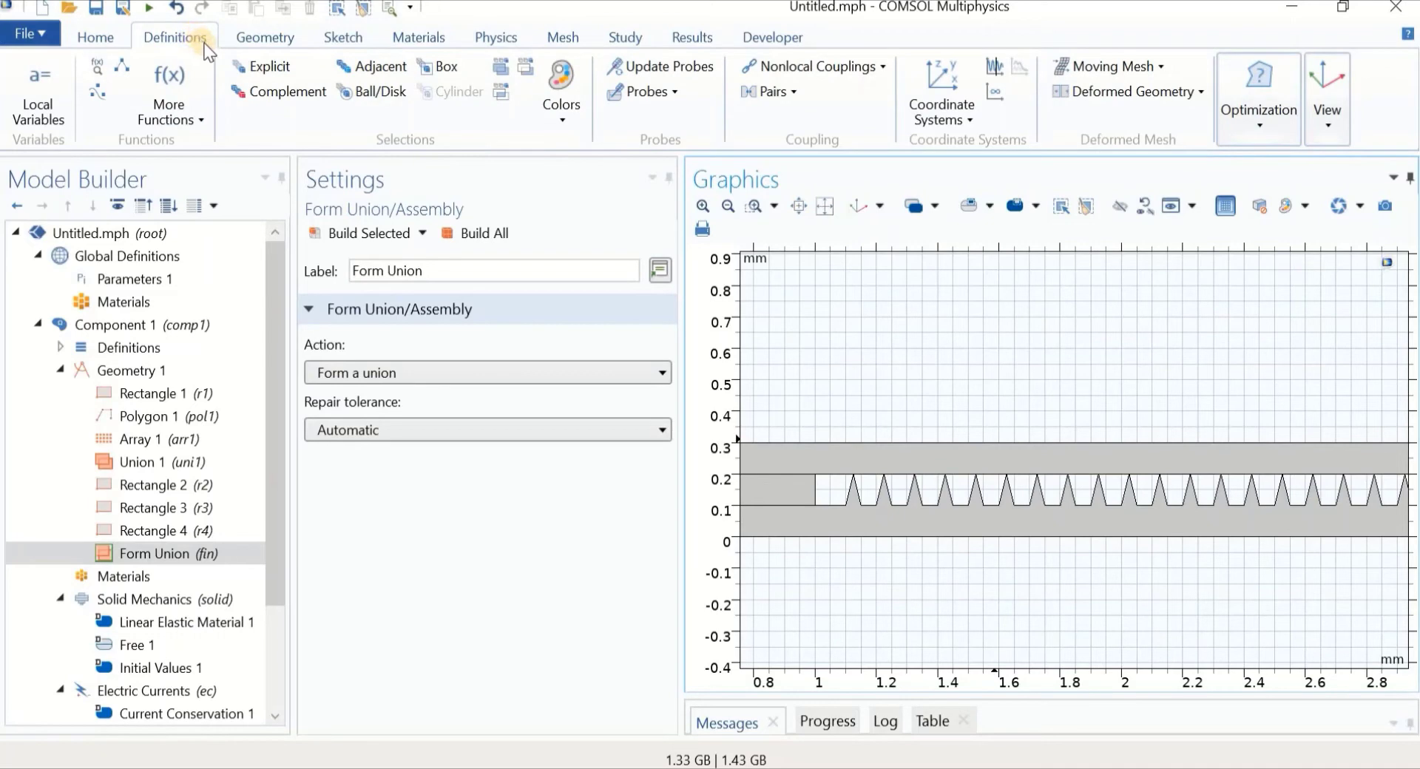
left_click(788, 91)
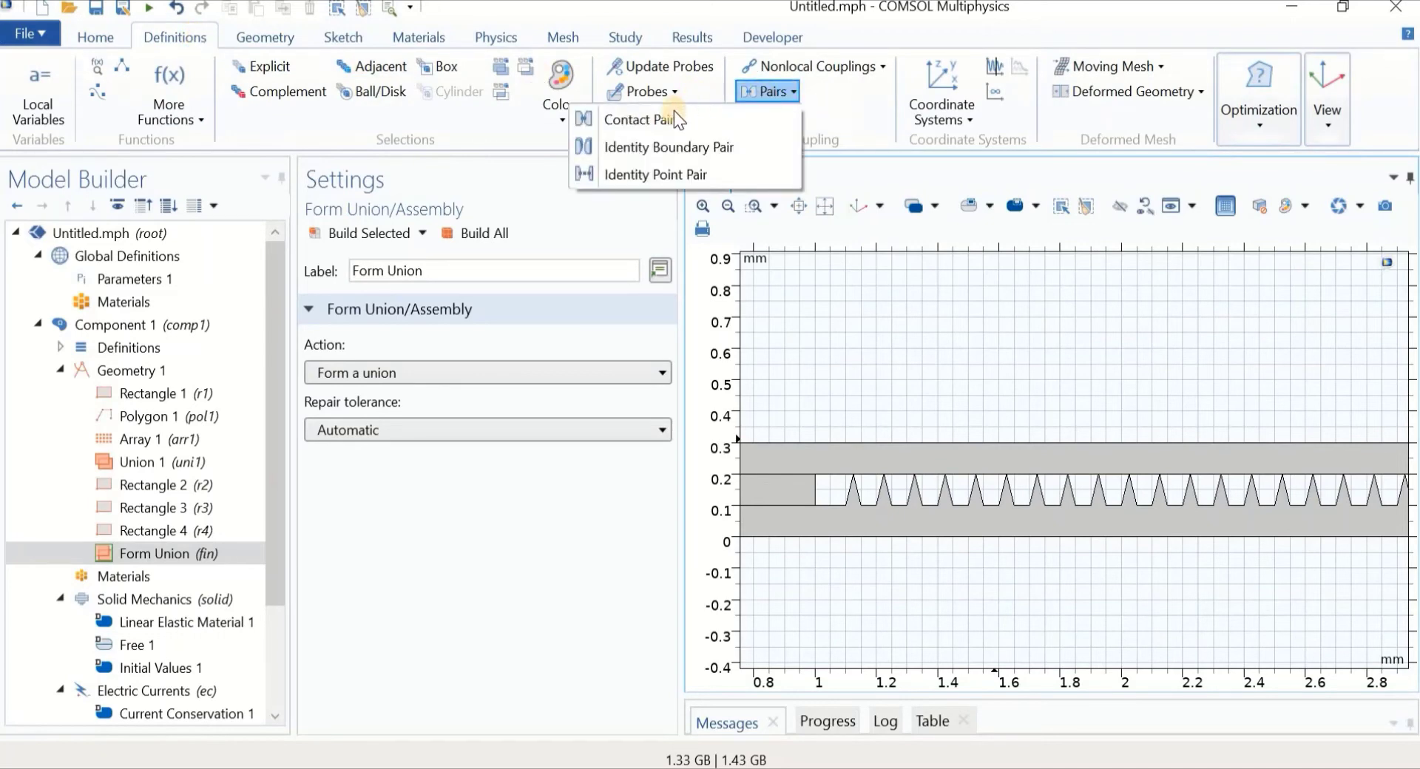
left_click(650, 123)
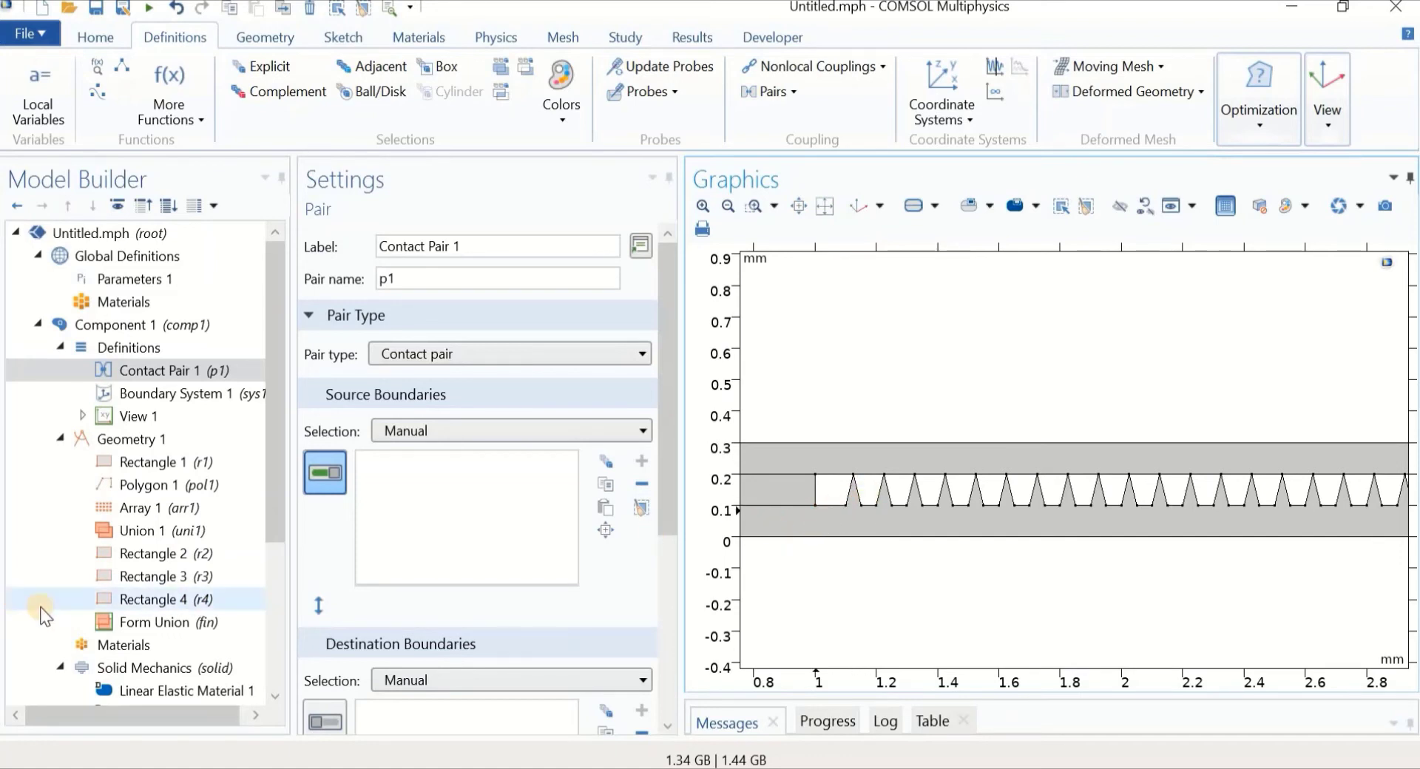
left_click(163, 599)
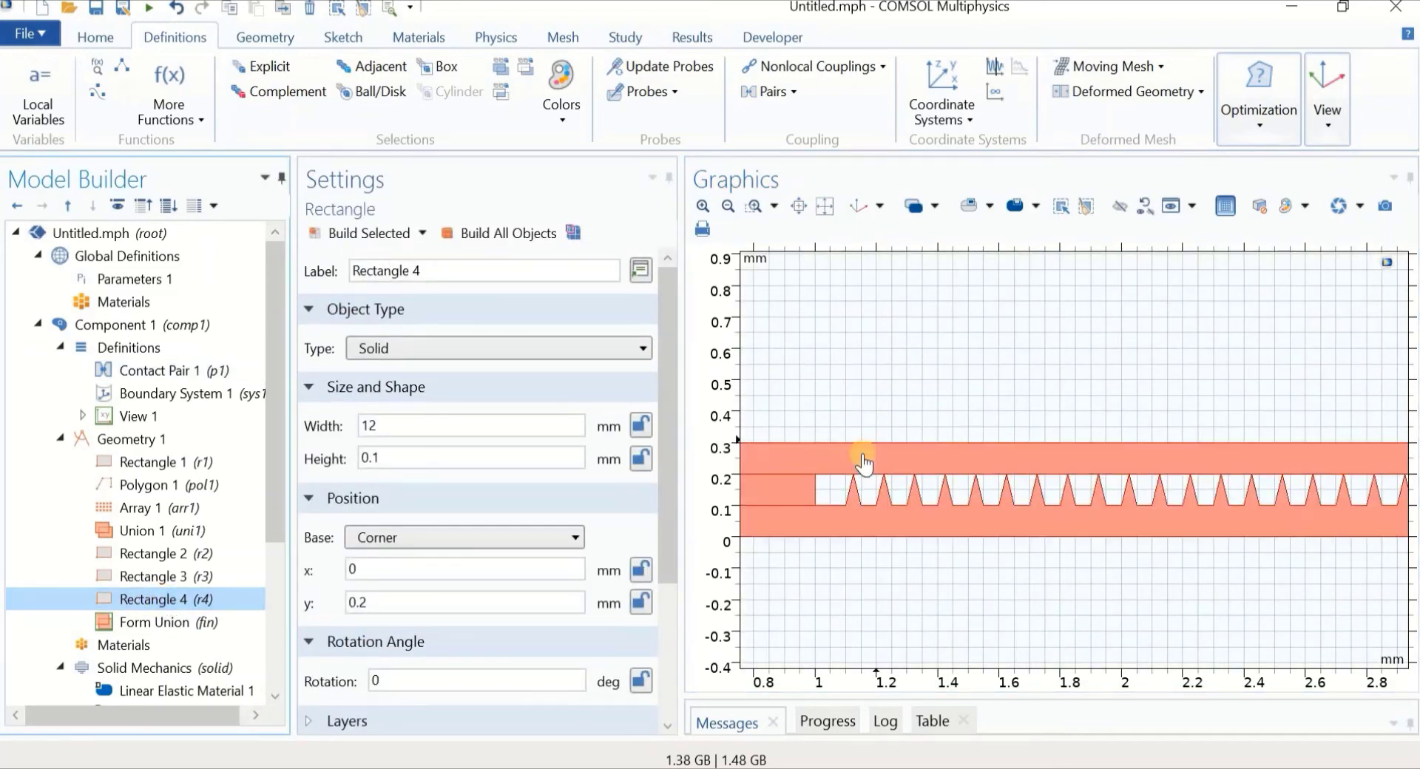
left_click(403, 597)
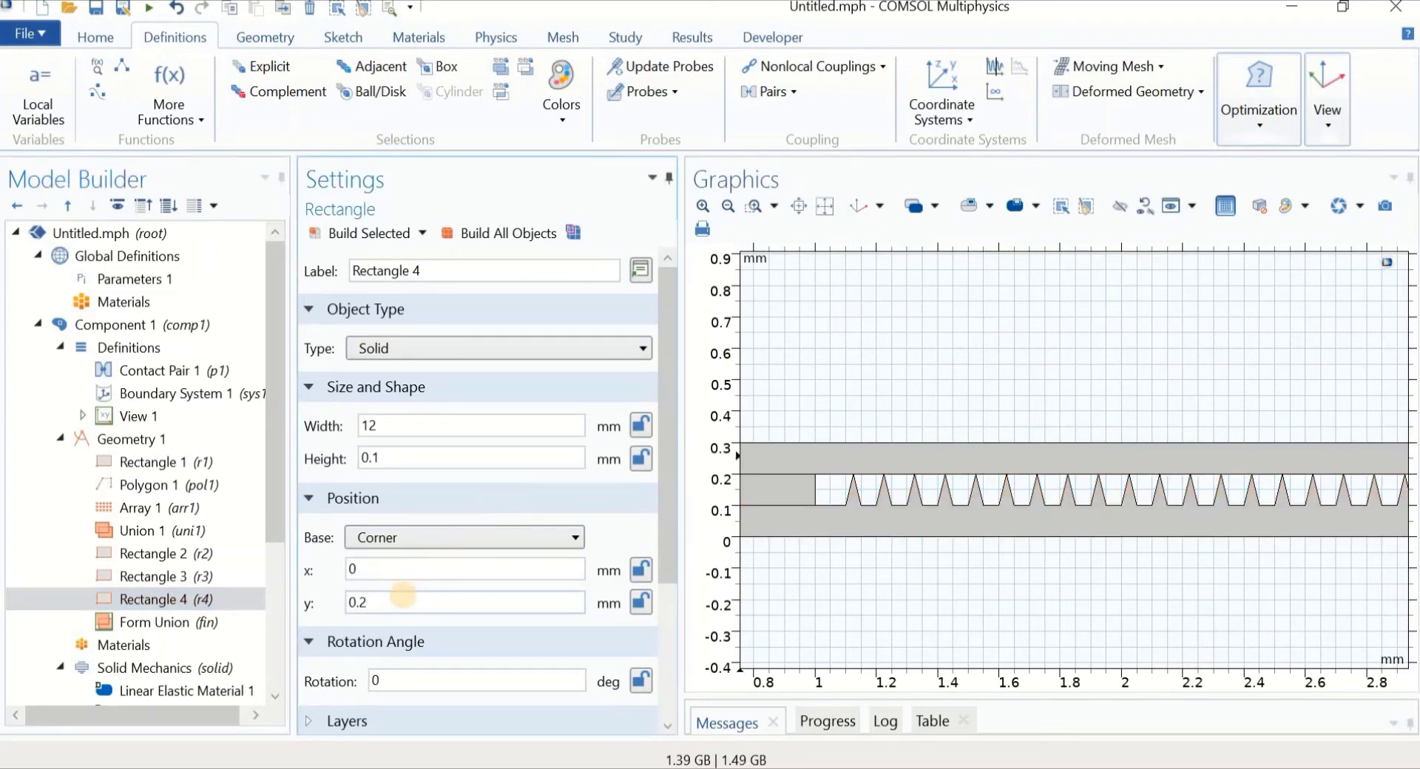
Set Rectangle 4's y to 0.21 mm, rebuild it, and add an Explicit selection
type("1")
left_click(375, 232)
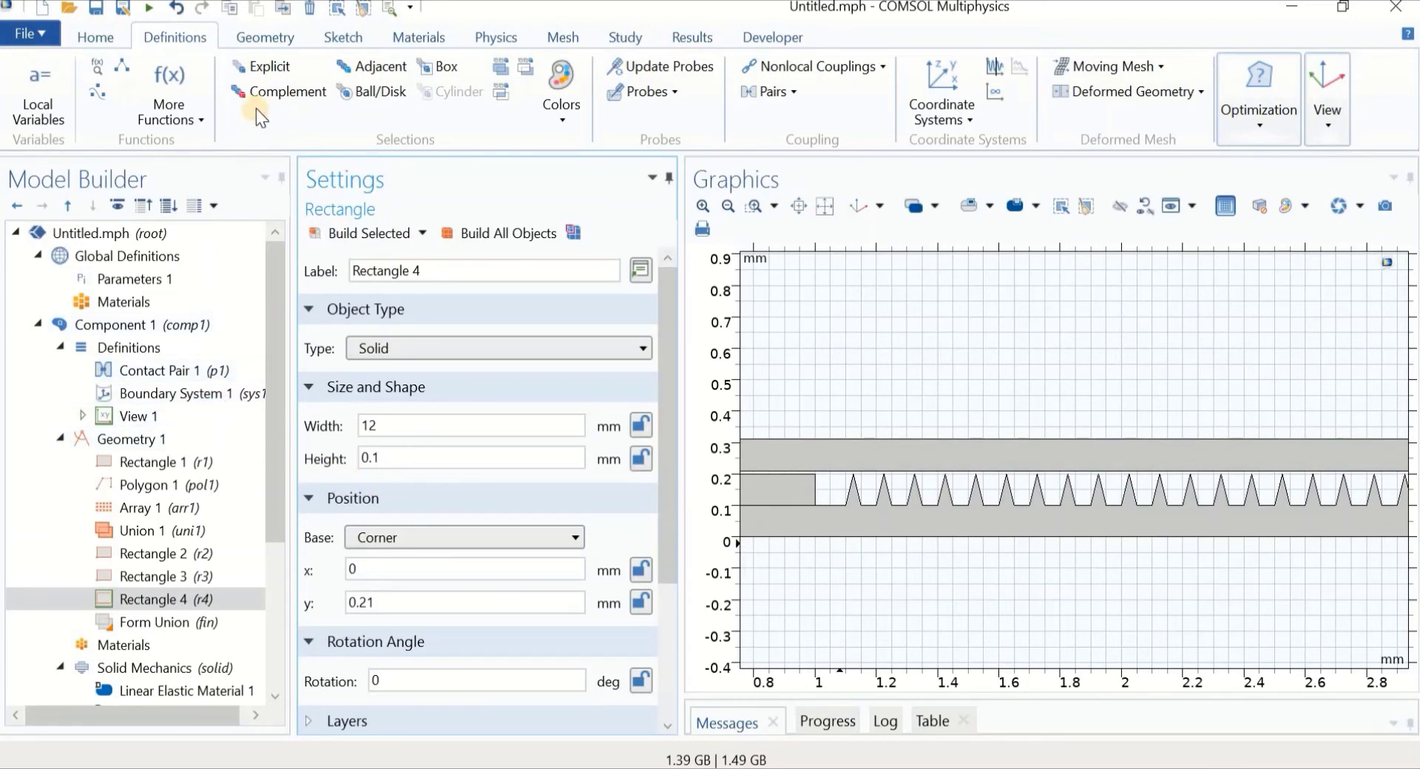
left_click(259, 69)
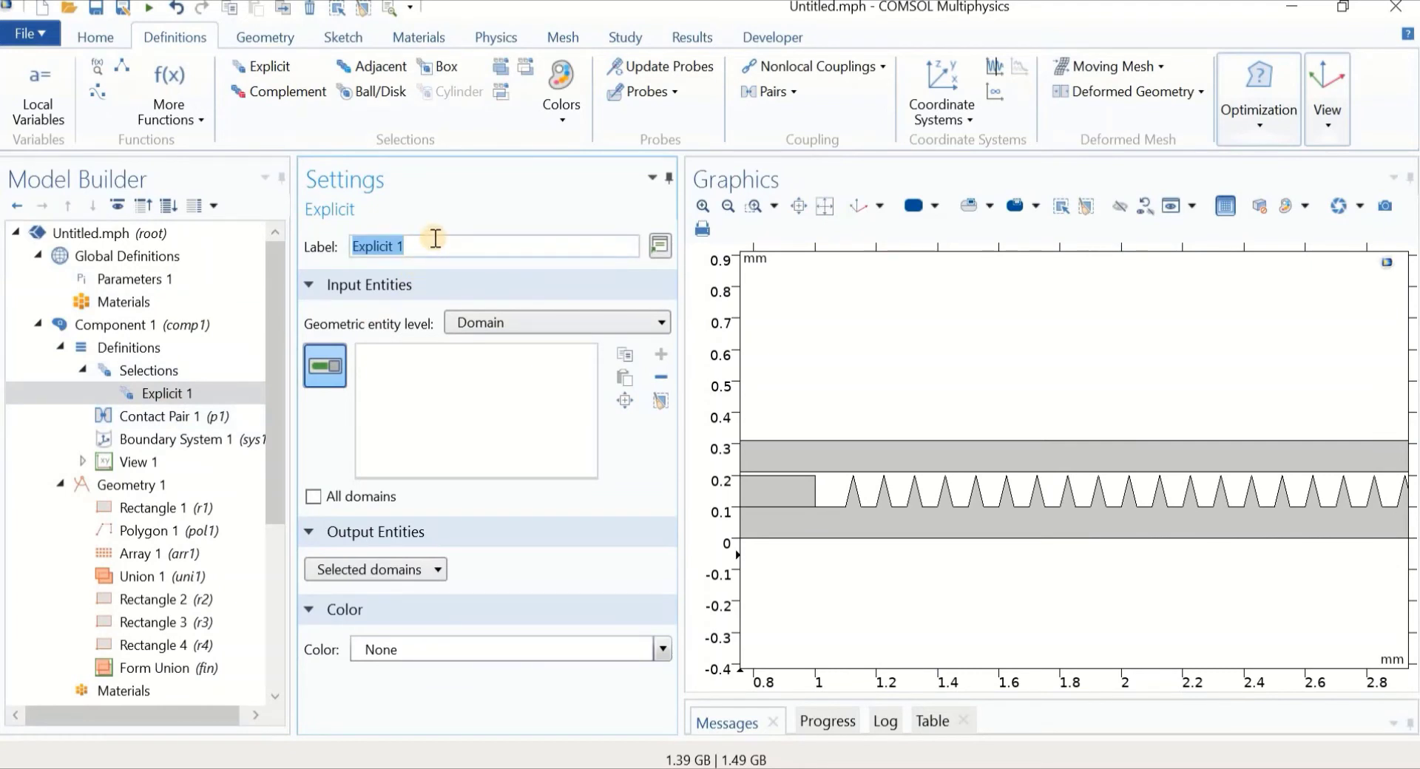
Name the selection 'down', set it to Boundary level, and include all boundaries
type("down")
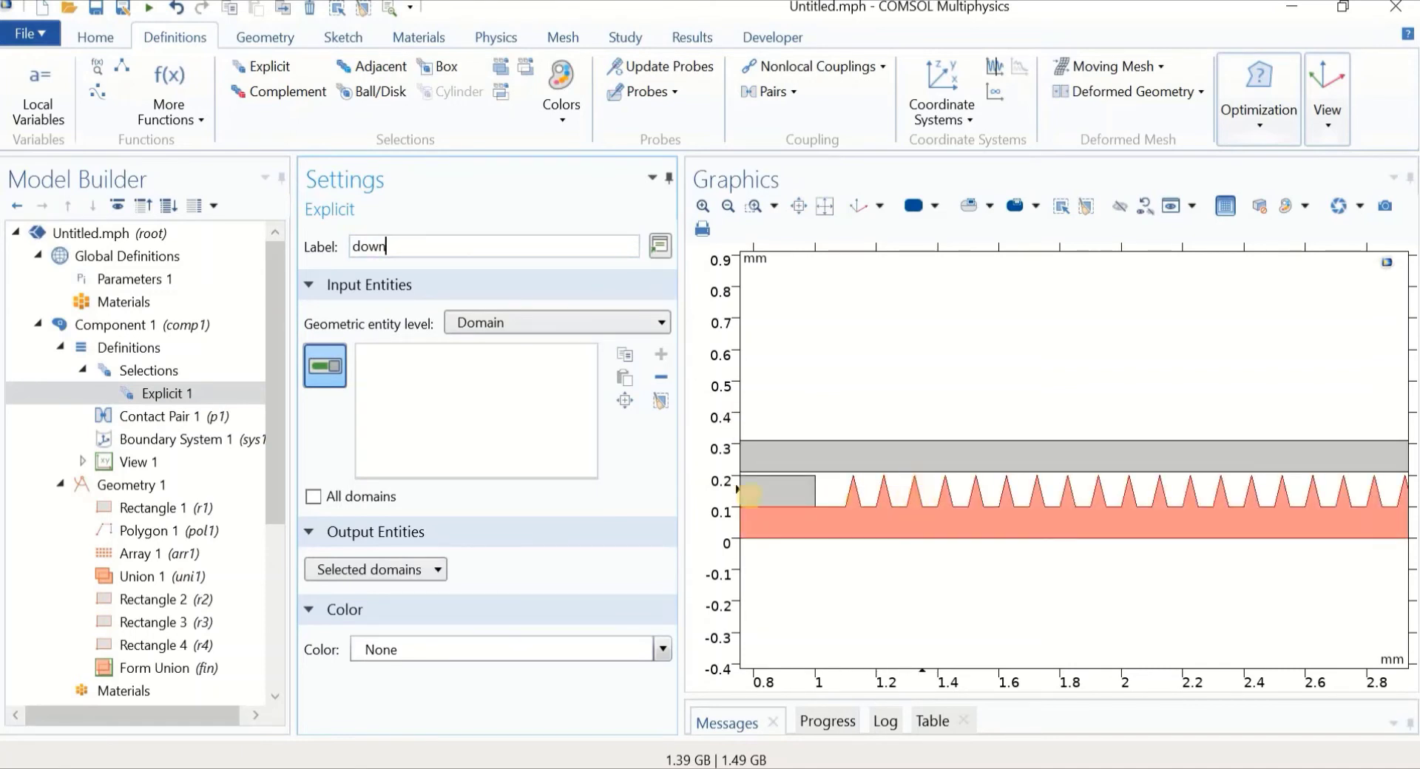
left_click(503, 321)
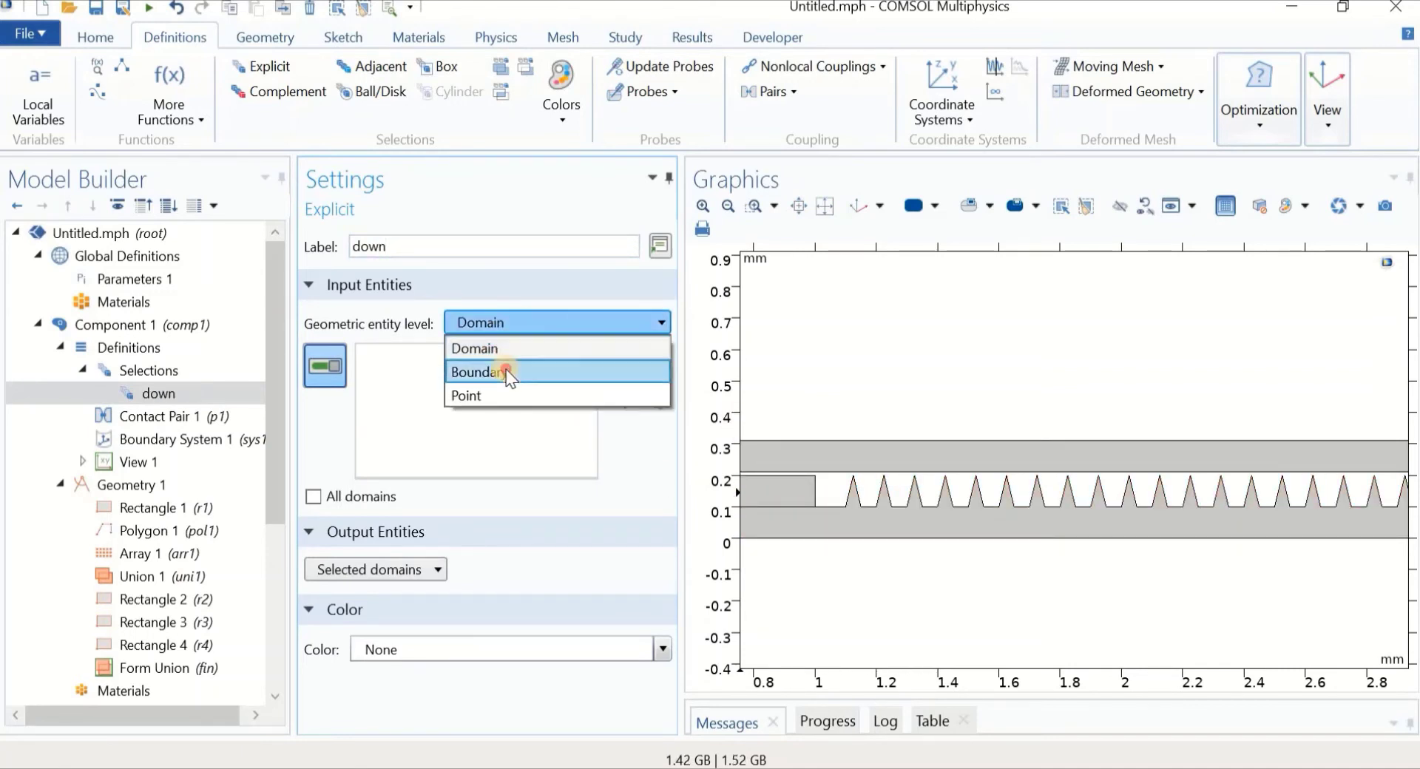
left_click(506, 371)
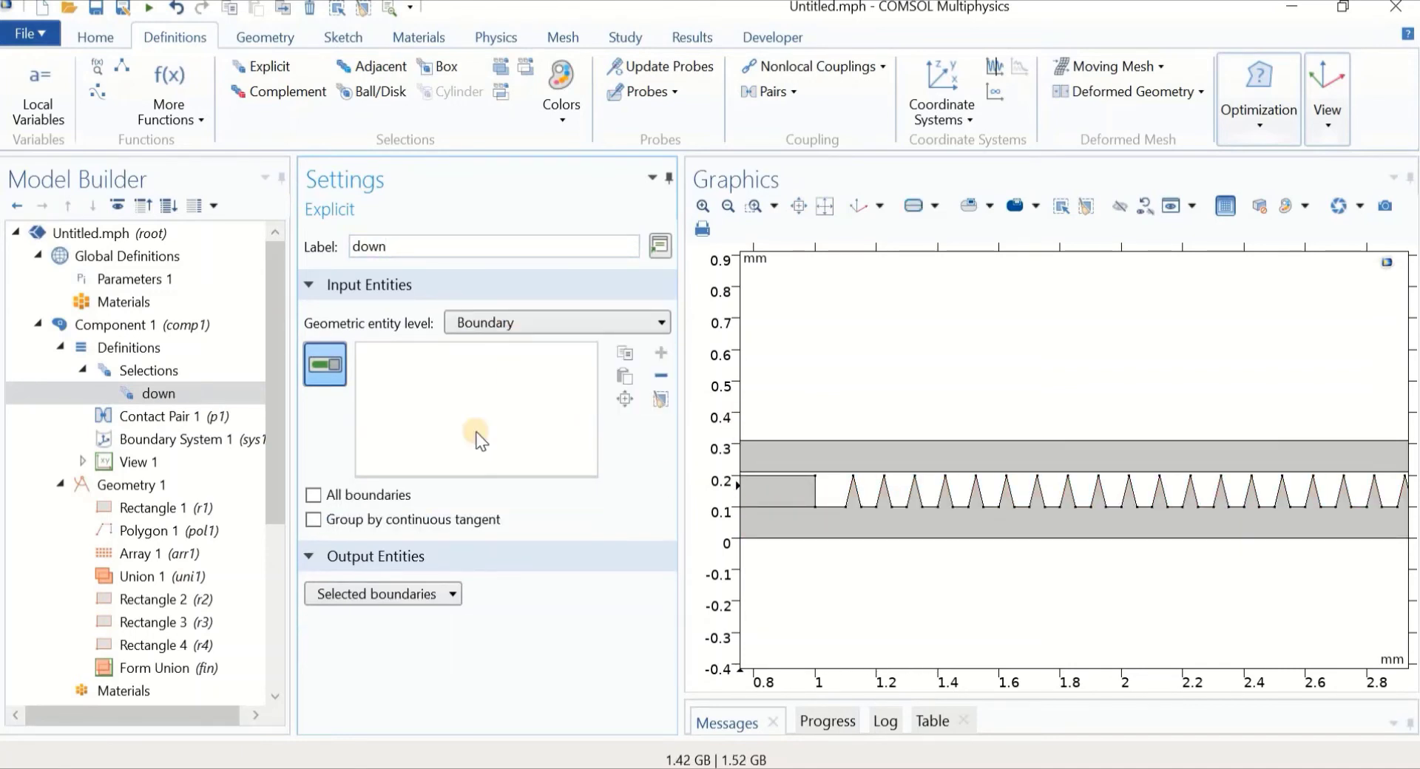
left_click(314, 495)
scroll(896, 329, "down", 1)
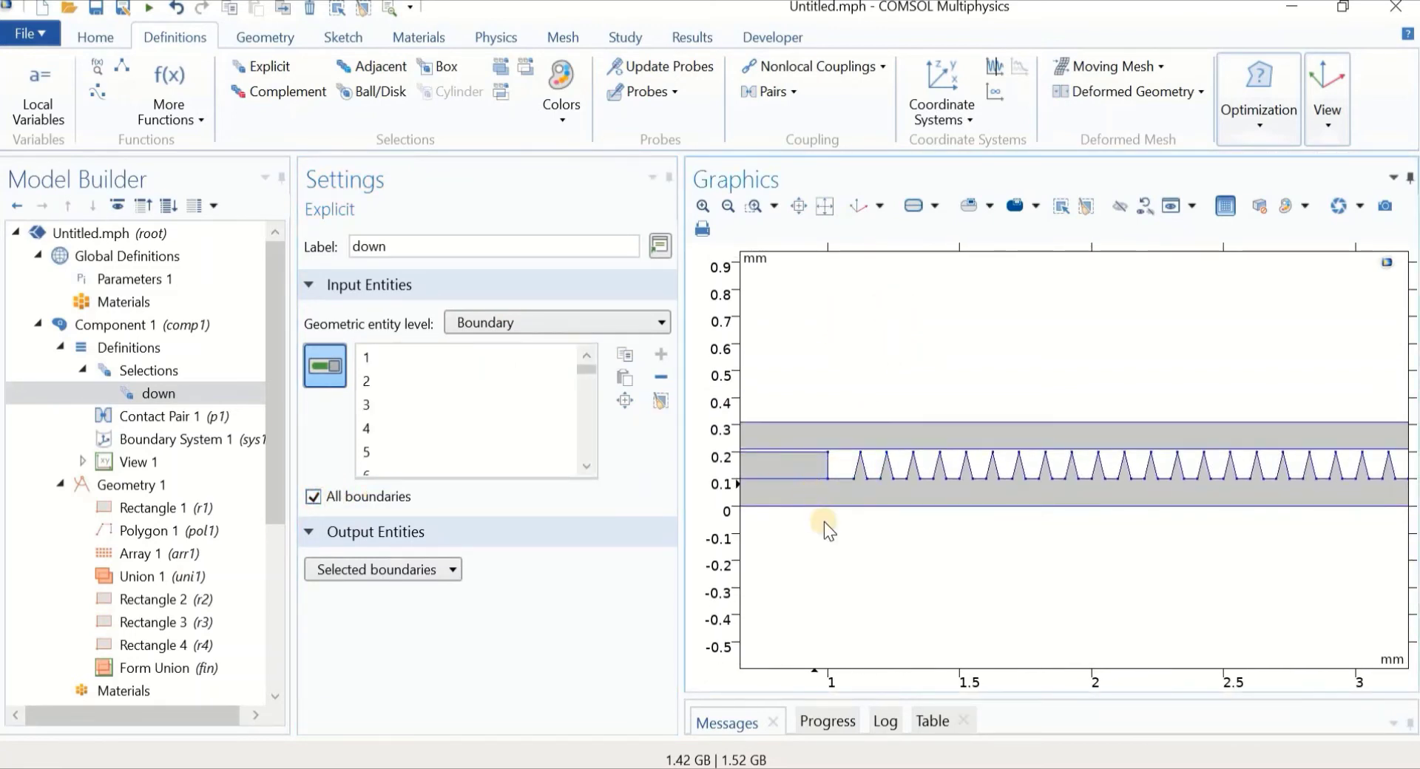
right_click_drag(841, 540, 898, 581)
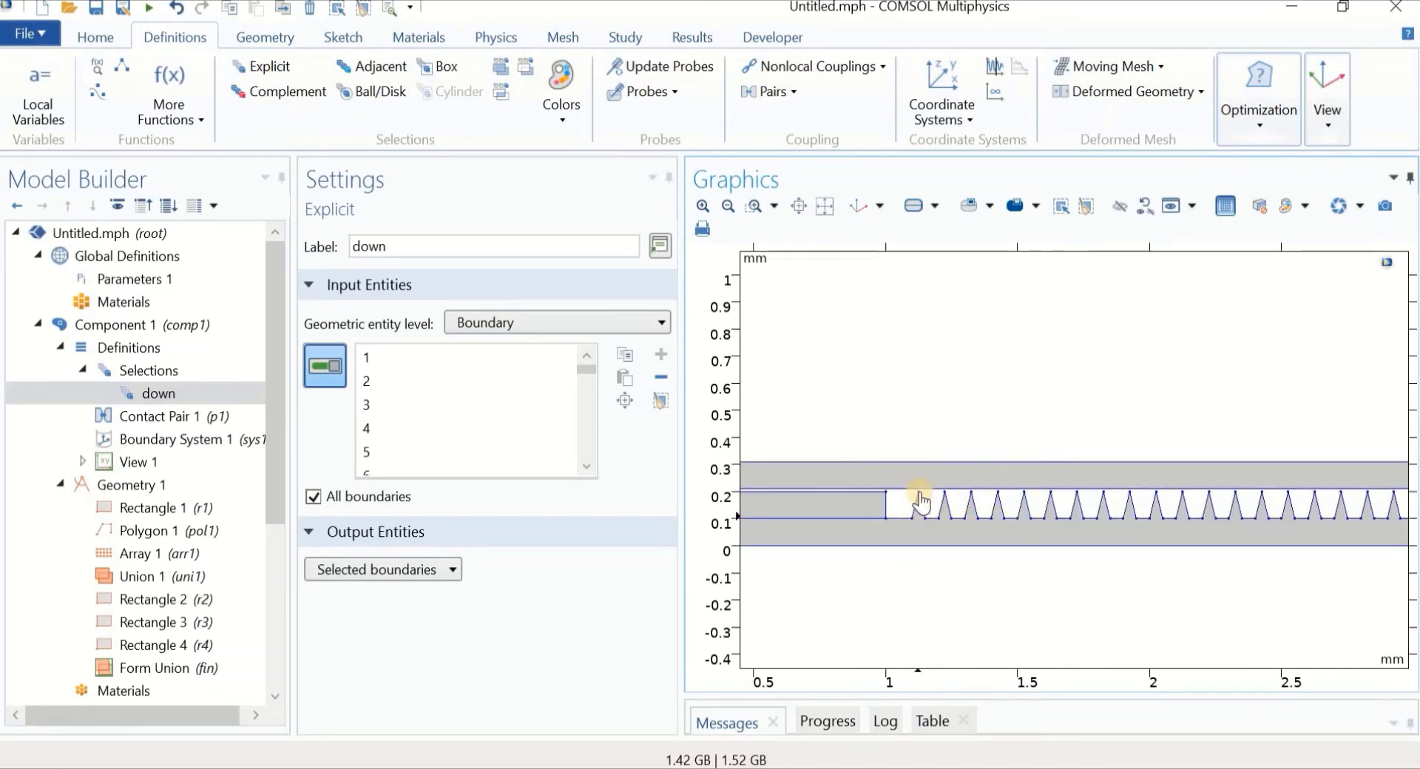
Remove the top, middle, bottom and left-end block edges from the 'down' selection
left_click(864, 465)
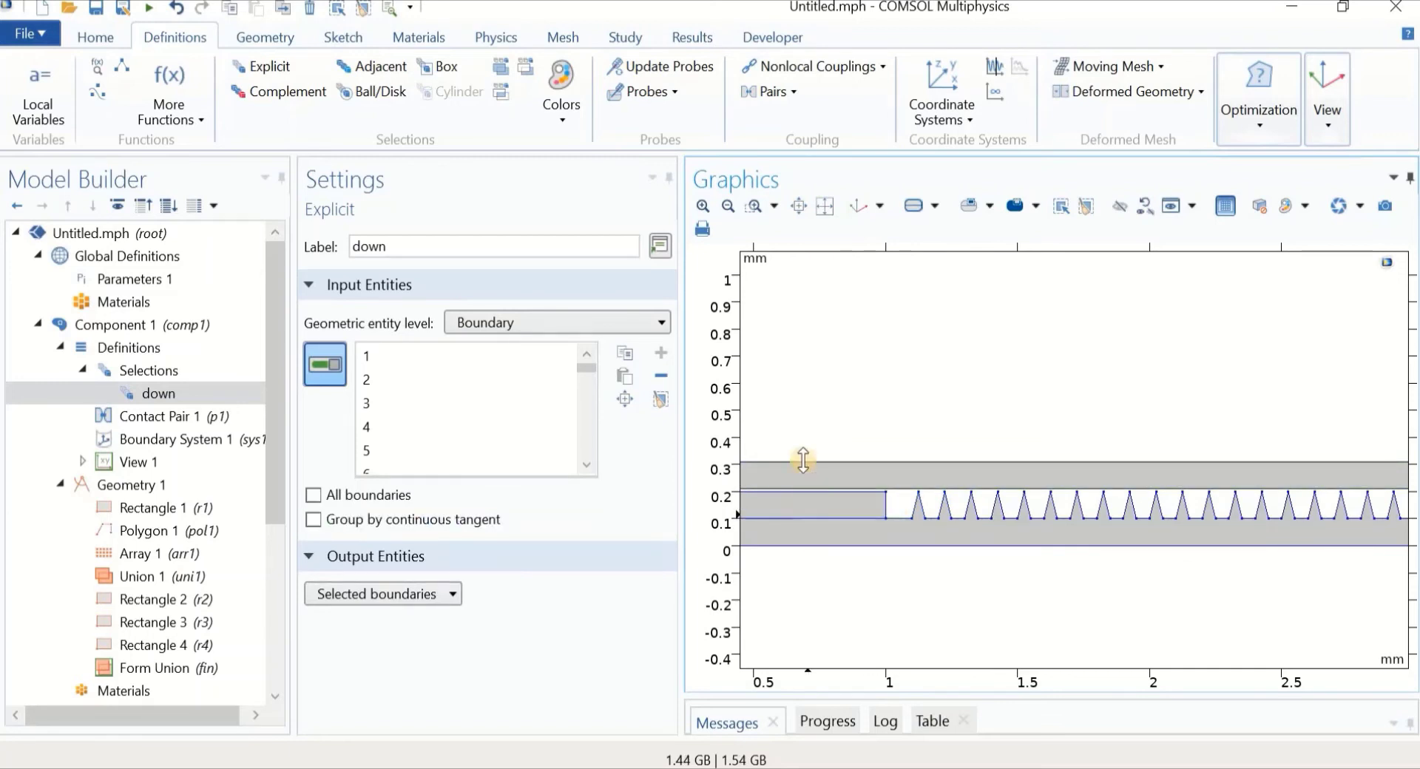
scroll(802, 489, "up", 2)
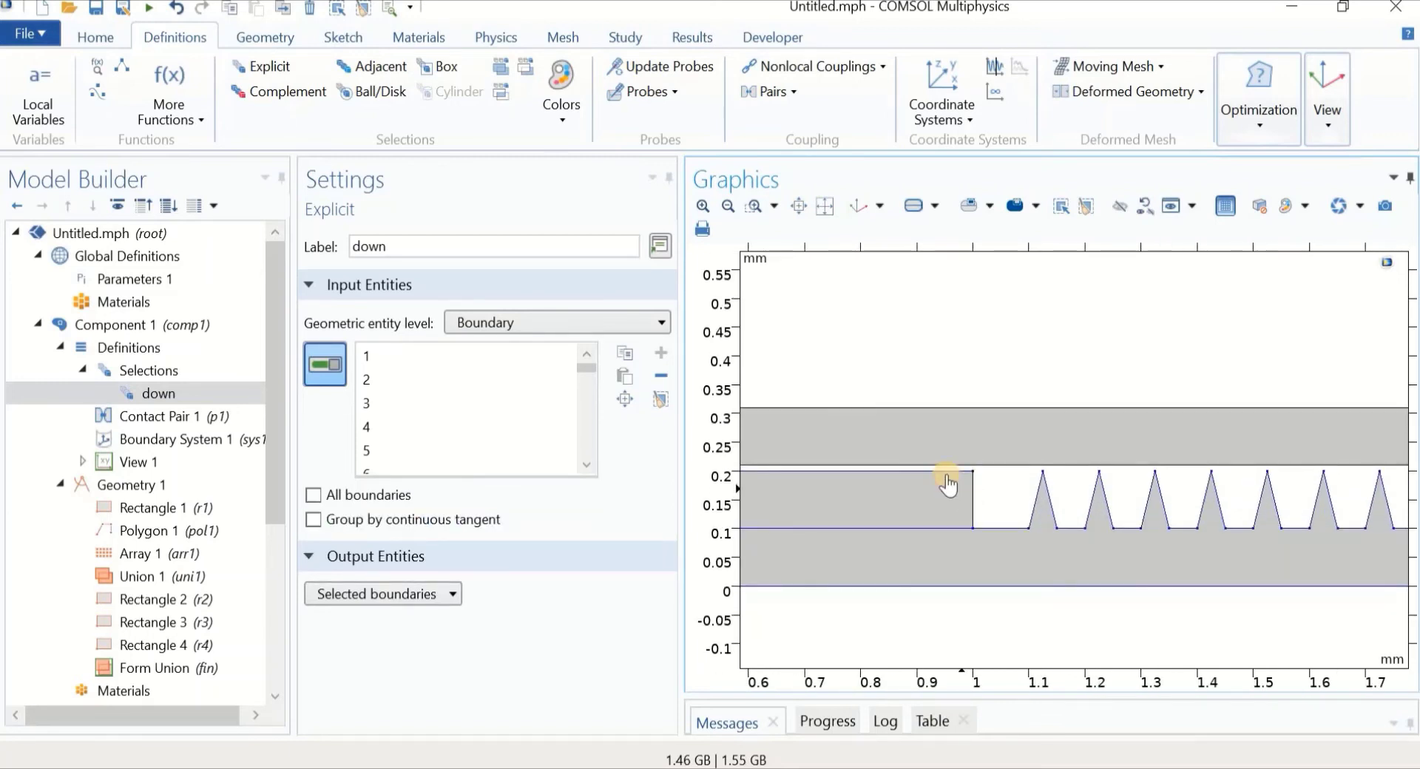
left_click(946, 472)
left_click(940, 528)
left_click(945, 586)
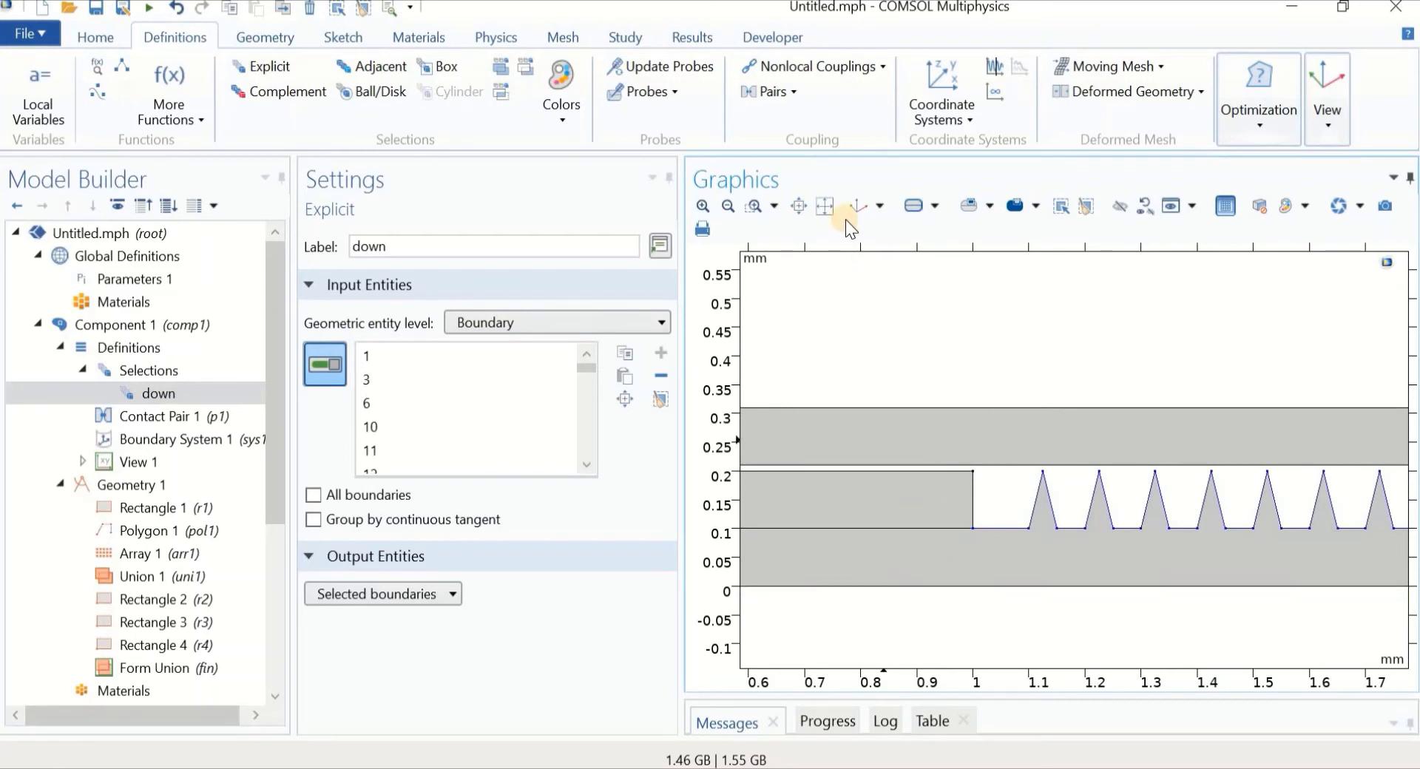
scroll(905, 378, "down", 2)
right_click_drag(989, 419, 1212, 471)
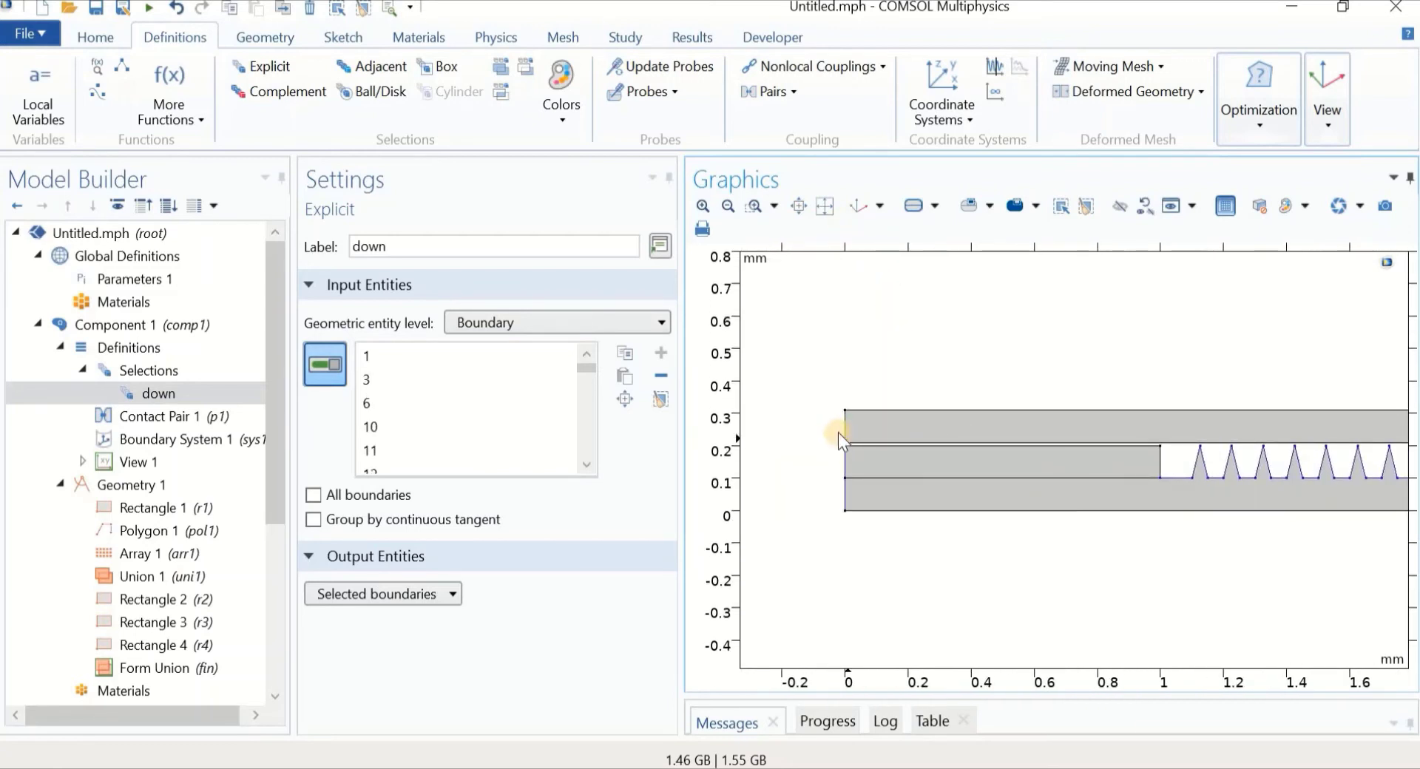
left_click(847, 457)
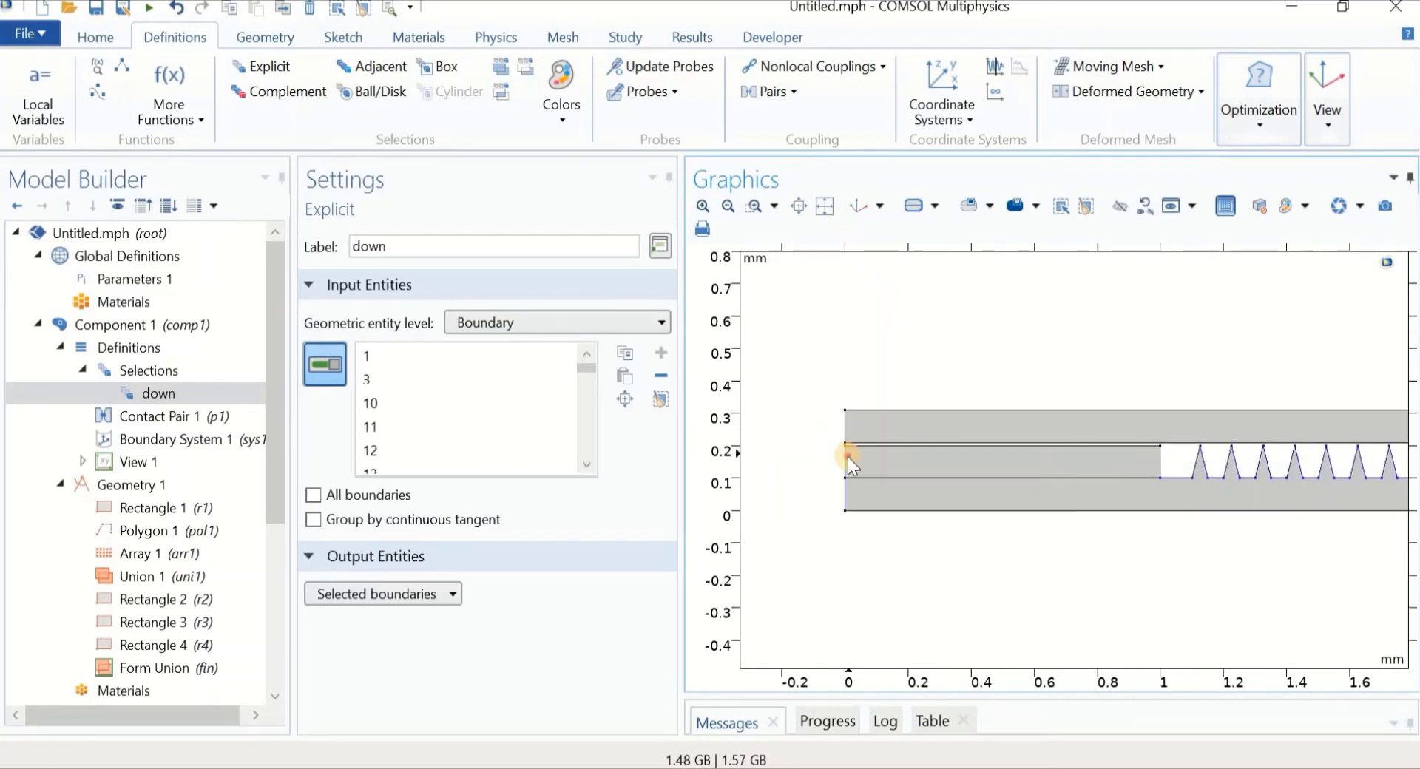
left_click(847, 495)
Exclude the right-end edges, then view the whole strip from 0 to 12 mm
scroll(954, 384, "down", 1)
right_click_drag(1165, 501, 790, 526)
middle_click_drag(1100, 513, 1126, 608)
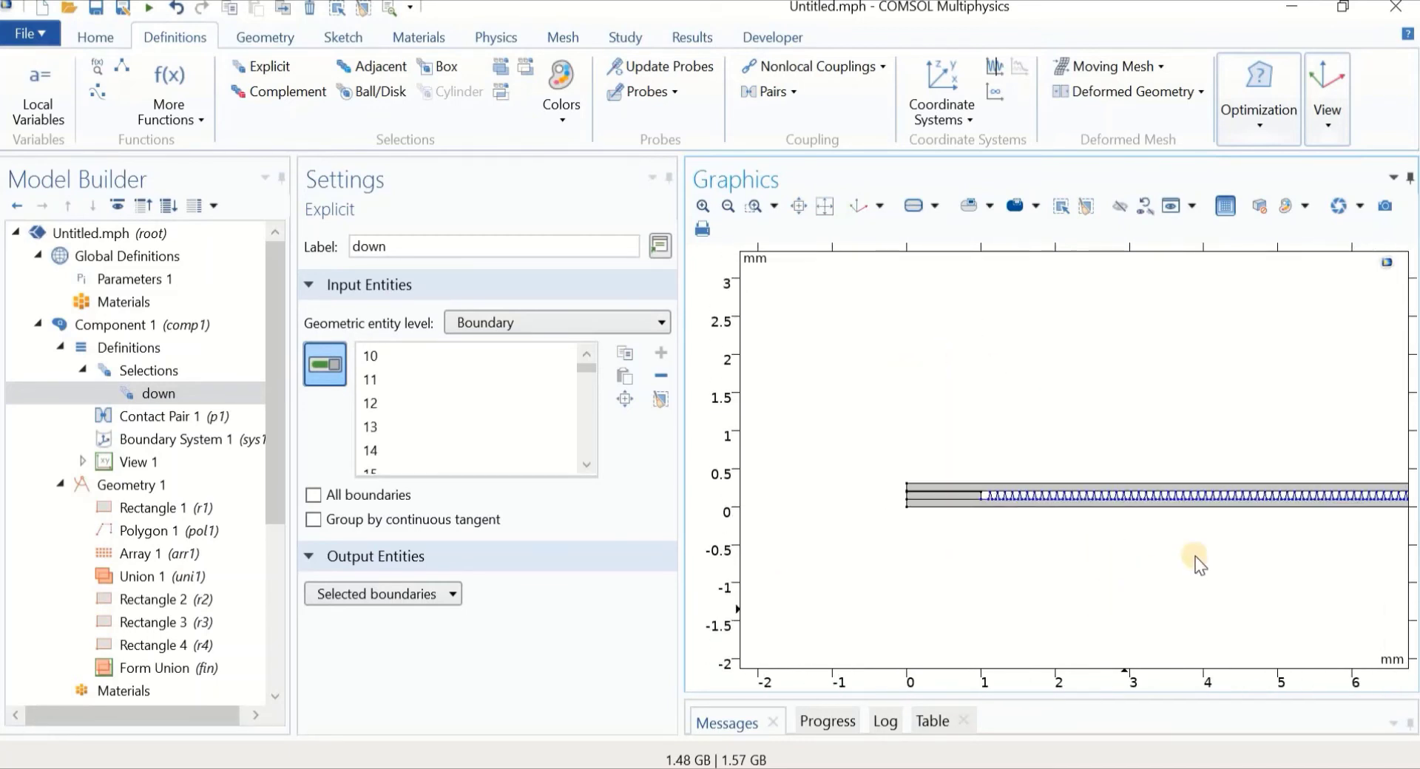
right_click_drag(1196, 560, 812, 581)
right_click_drag(1250, 579, 916, 586)
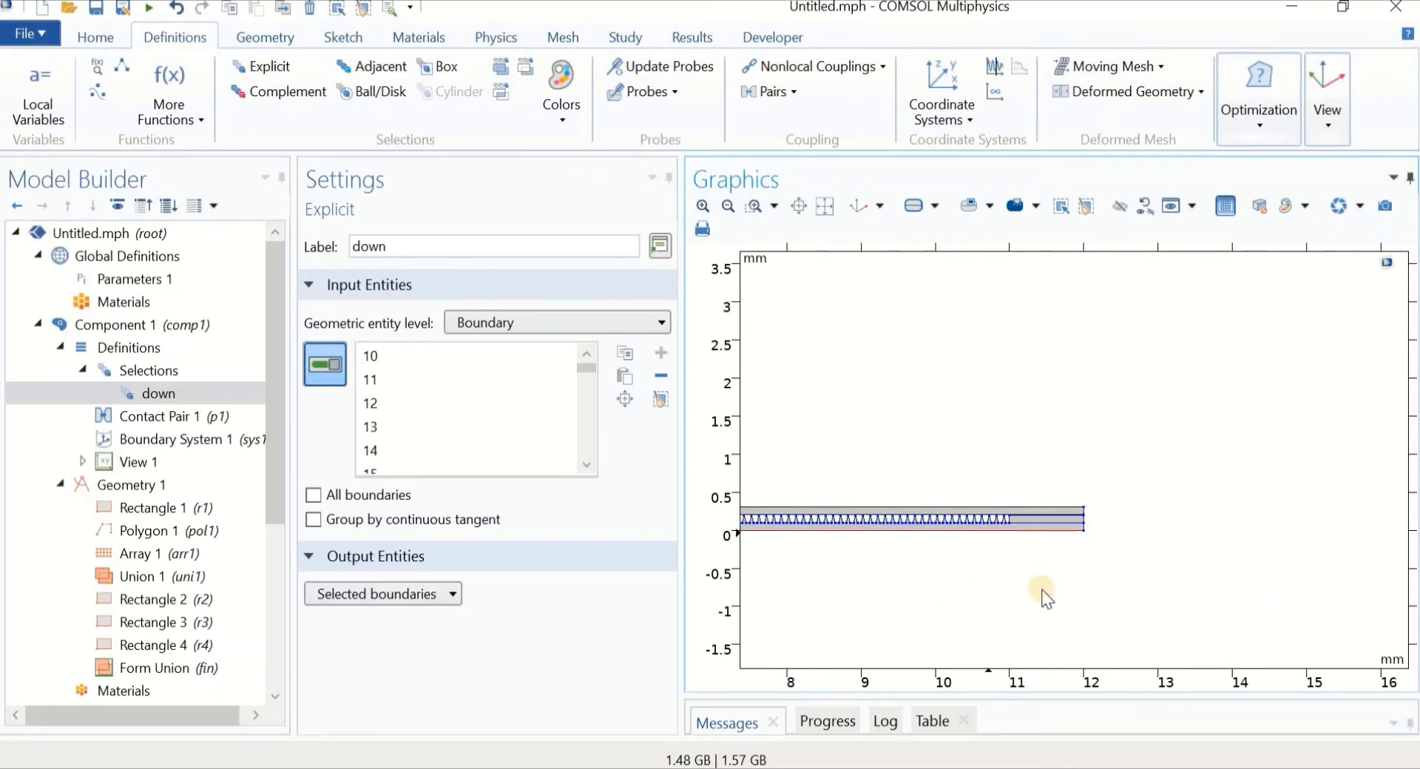
middle_click_drag(1044, 592, 995, 434)
right_click_drag(1000, 426, 1023, 540)
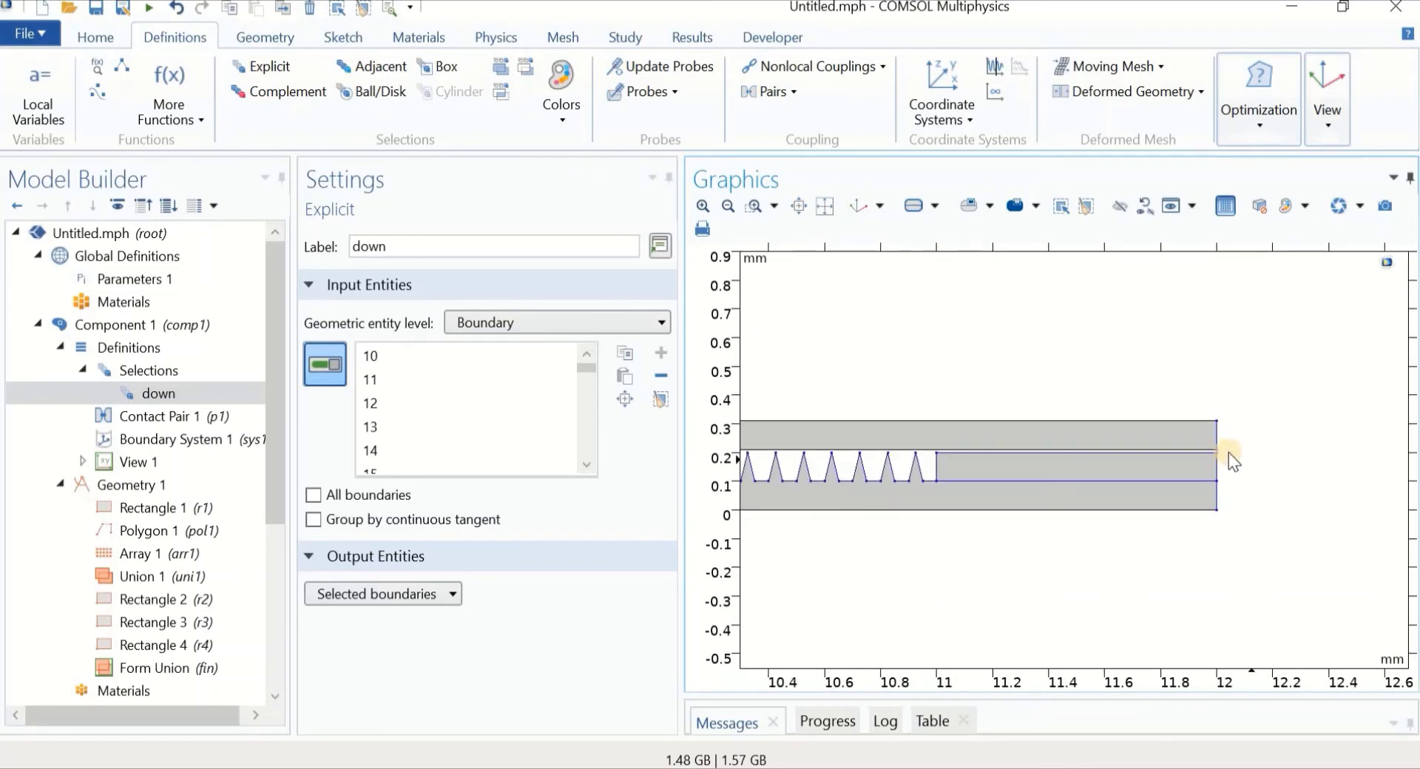
middle_click_drag(1231, 453, 1215, 389)
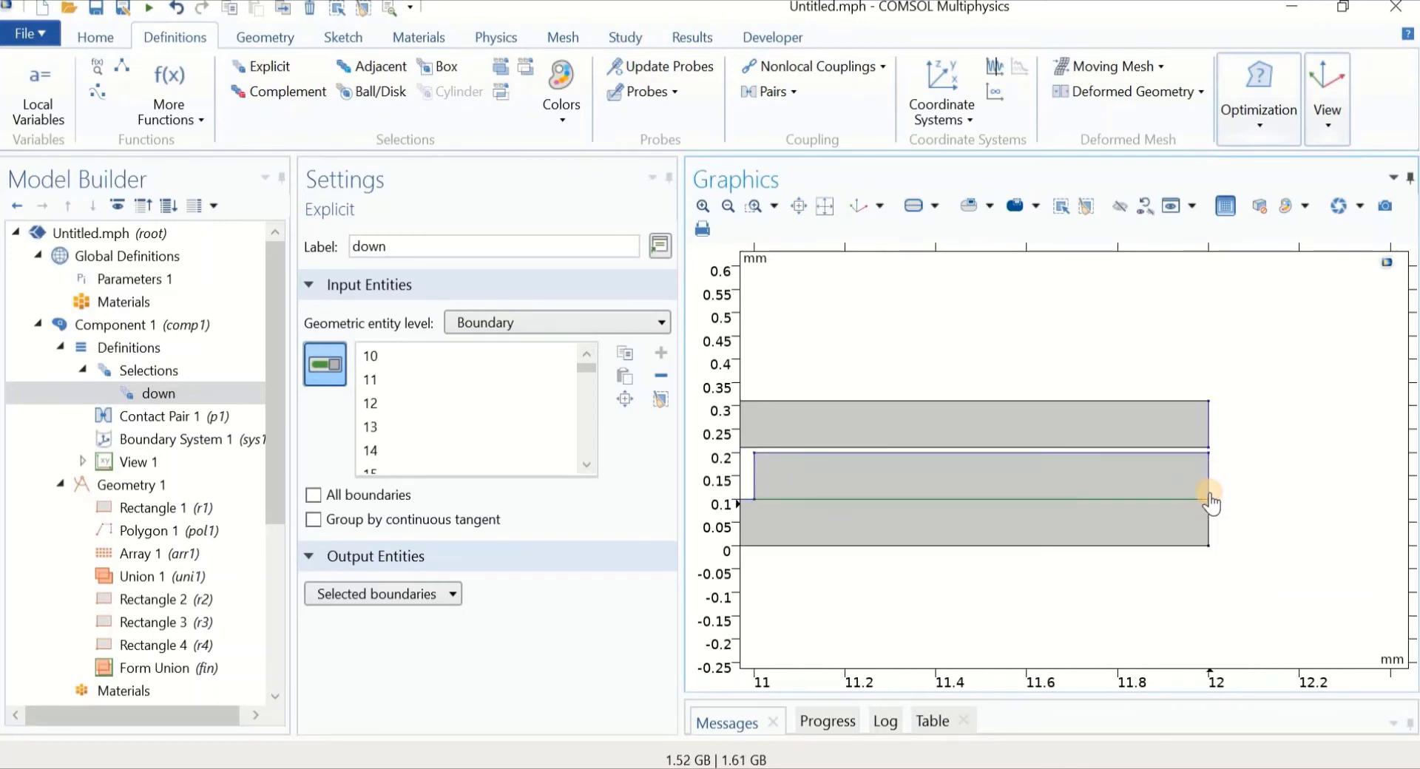
left_click(1176, 448)
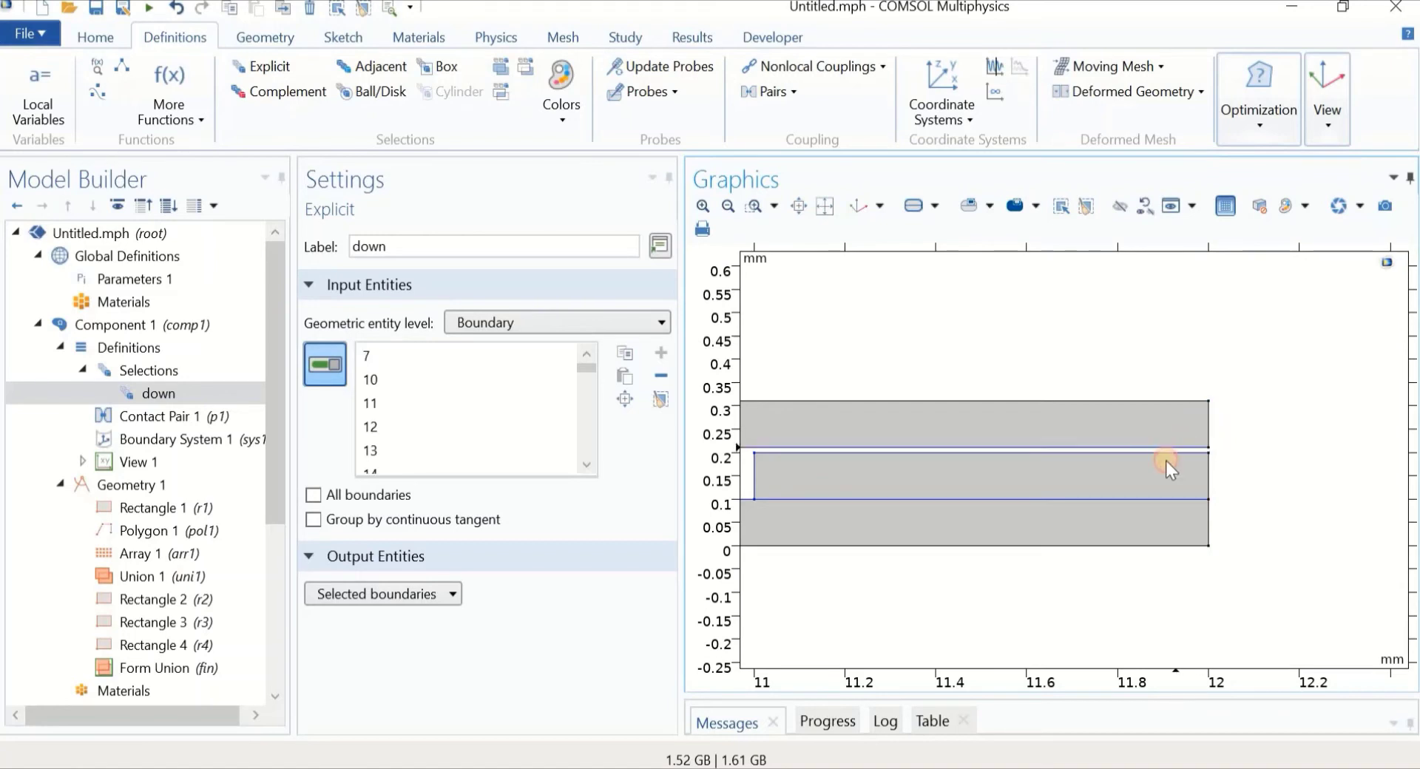
left_click(1126, 500)
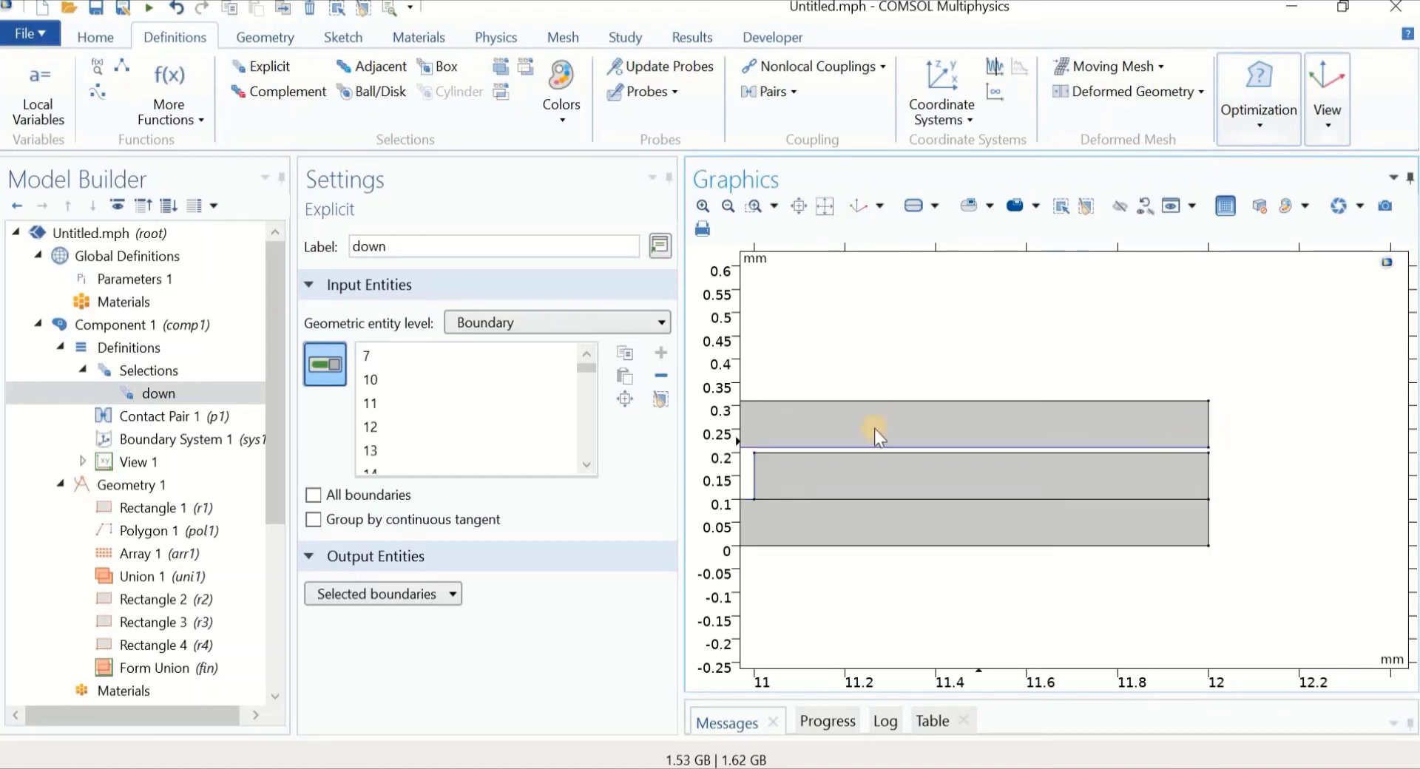
left_click(843, 448)
right_click_drag(833, 373, 1148, 390)
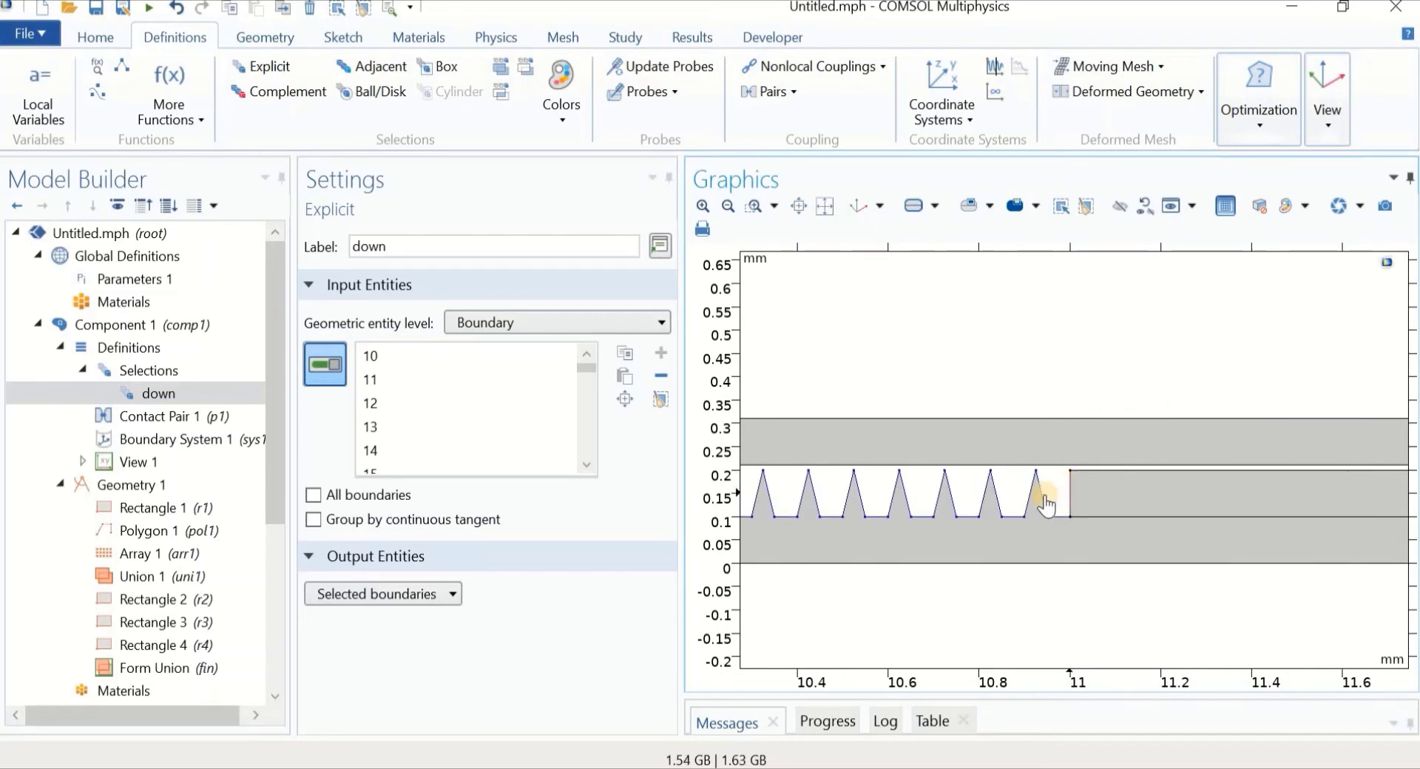
middle_click_drag(921, 290, 954, 526)
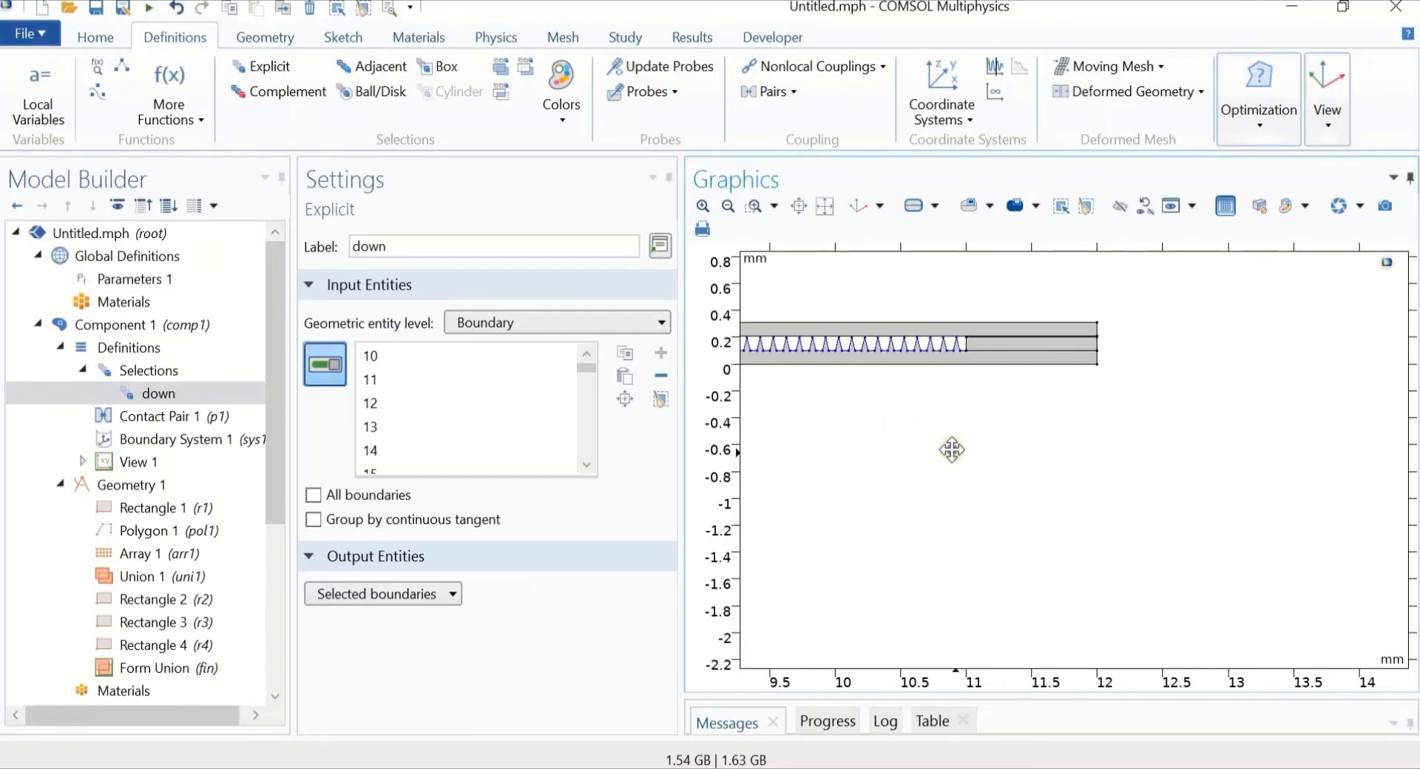
right_click_drag(952, 450, 1330, 542)
middle_click_drag(937, 512, 966, 591)
right_click_drag(1009, 556, 1135, 531)
middle_click_drag(973, 499, 978, 578)
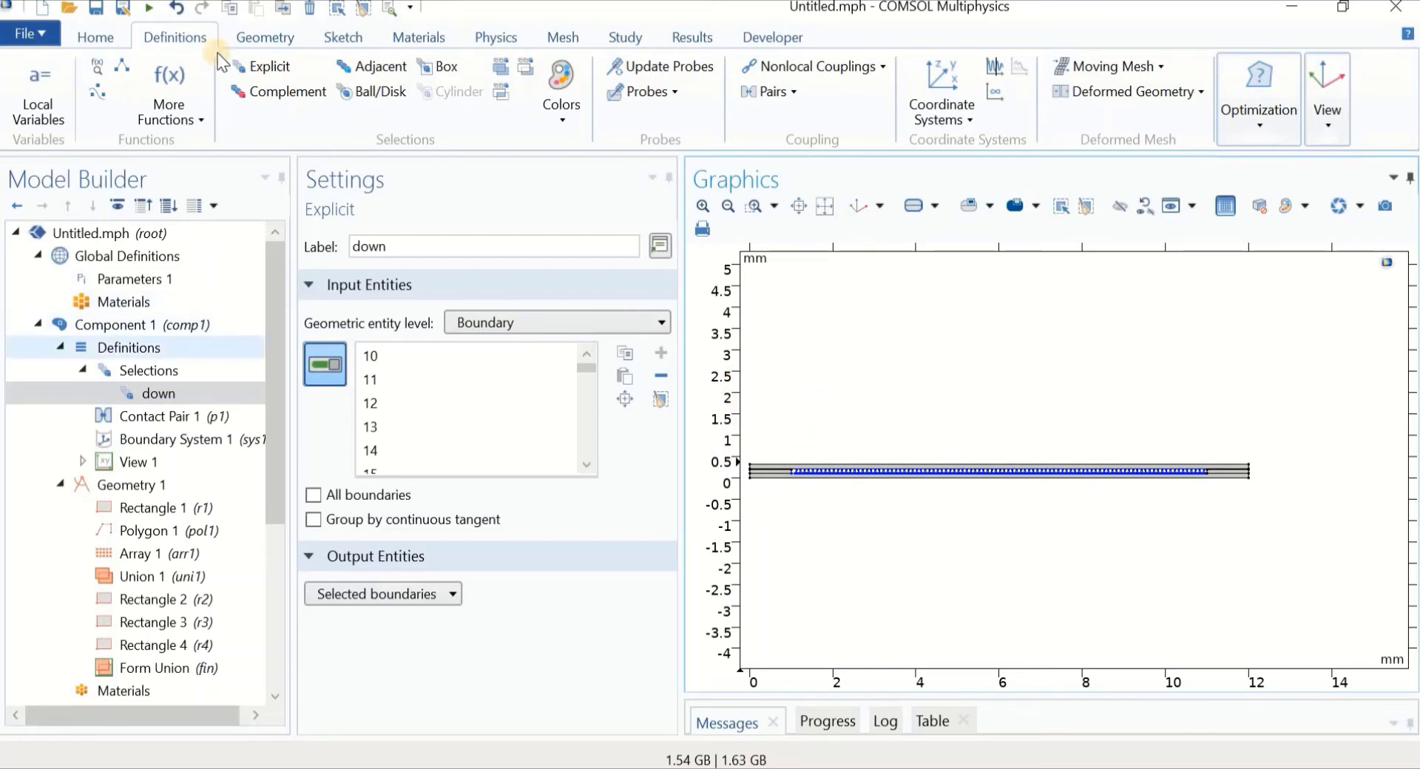
Add a boundary-level explicit selection named 'up' starting with boundary 7
right_click(165, 374)
left_click(210, 398)
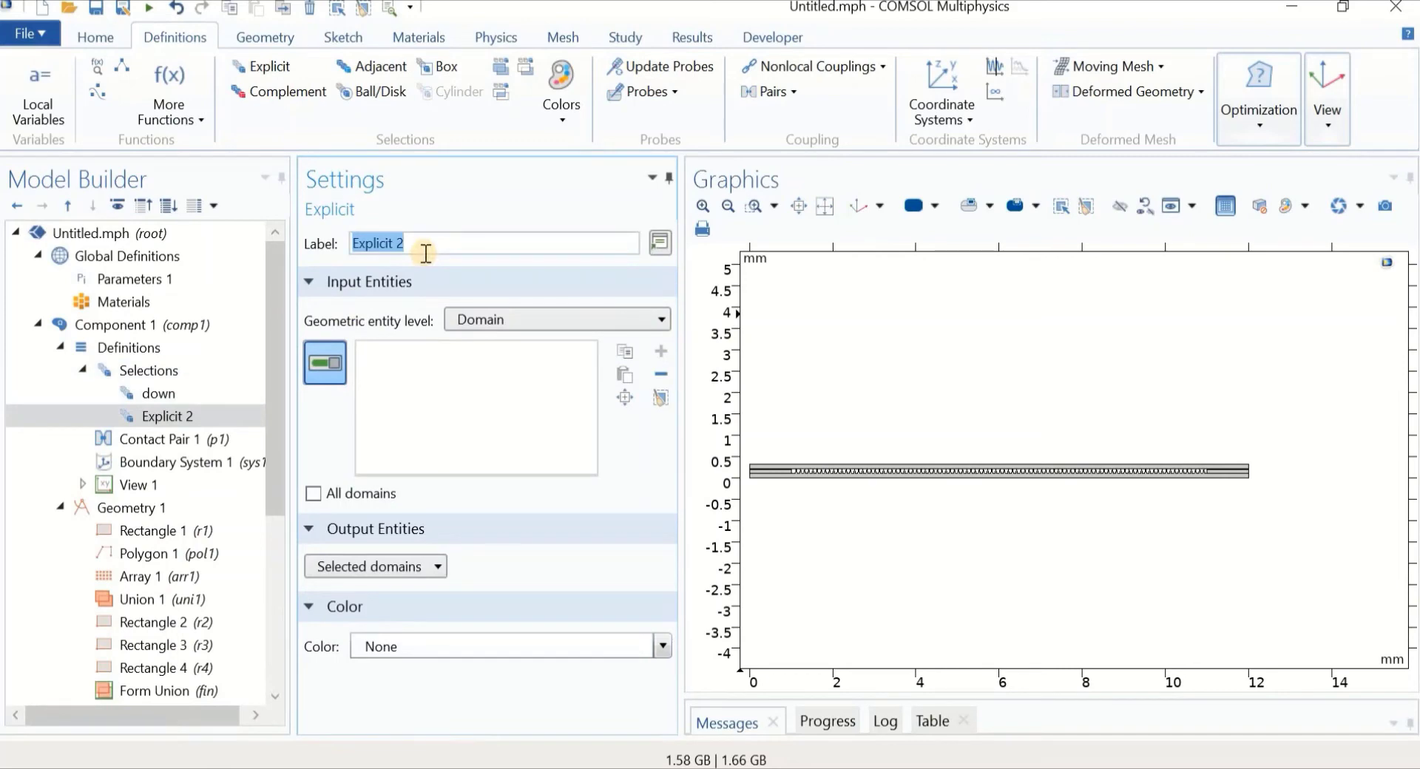
type("up")
middle_click_drag(802, 419, 806, 326)
right_click_drag(821, 404, 869, 370)
middle_click_drag(870, 370, 845, 261)
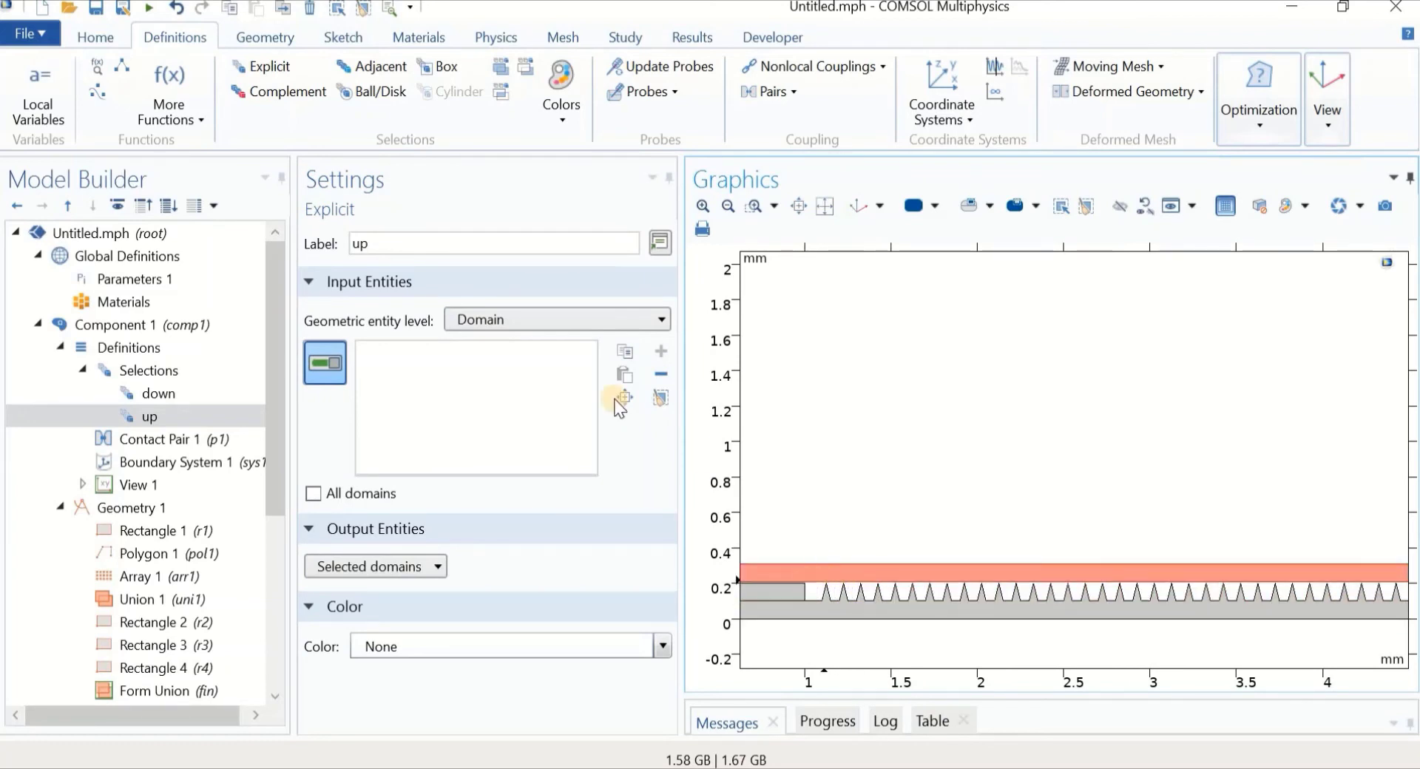
left_click(561, 323)
left_click(533, 368)
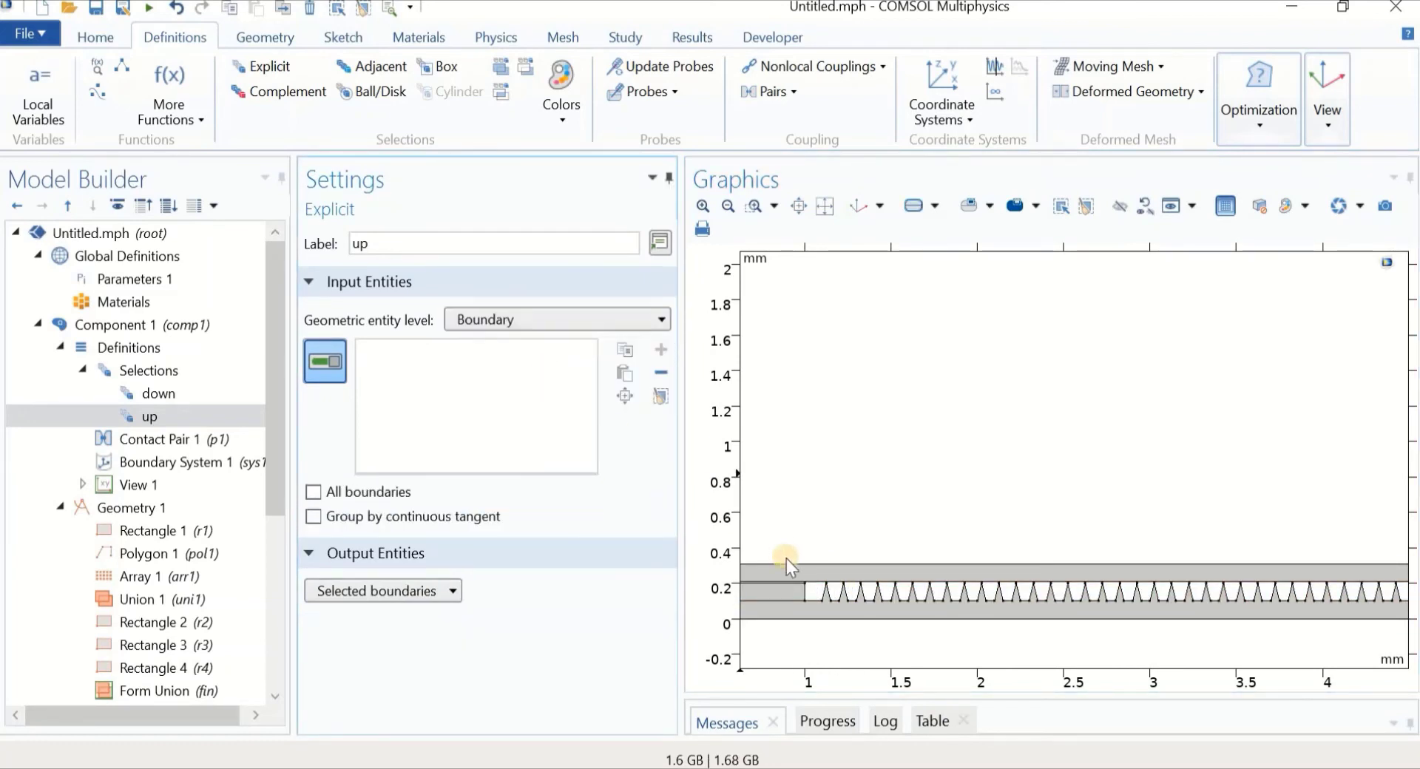
left_click(811, 588)
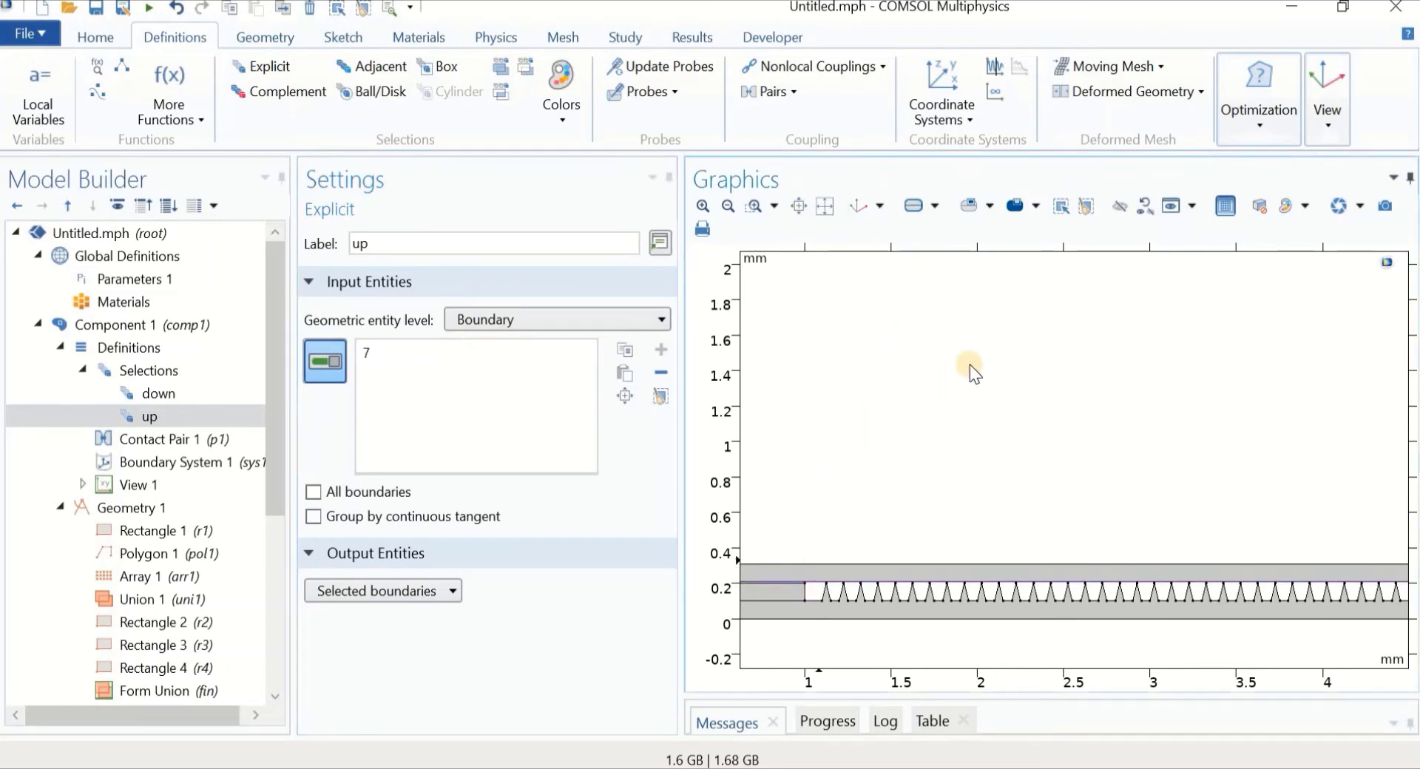
Set Rectangle 4's y position to 0.2 mm and rebuild it
scroll(973, 414, "down", 3)
scroll(814, 381, "up", 5)
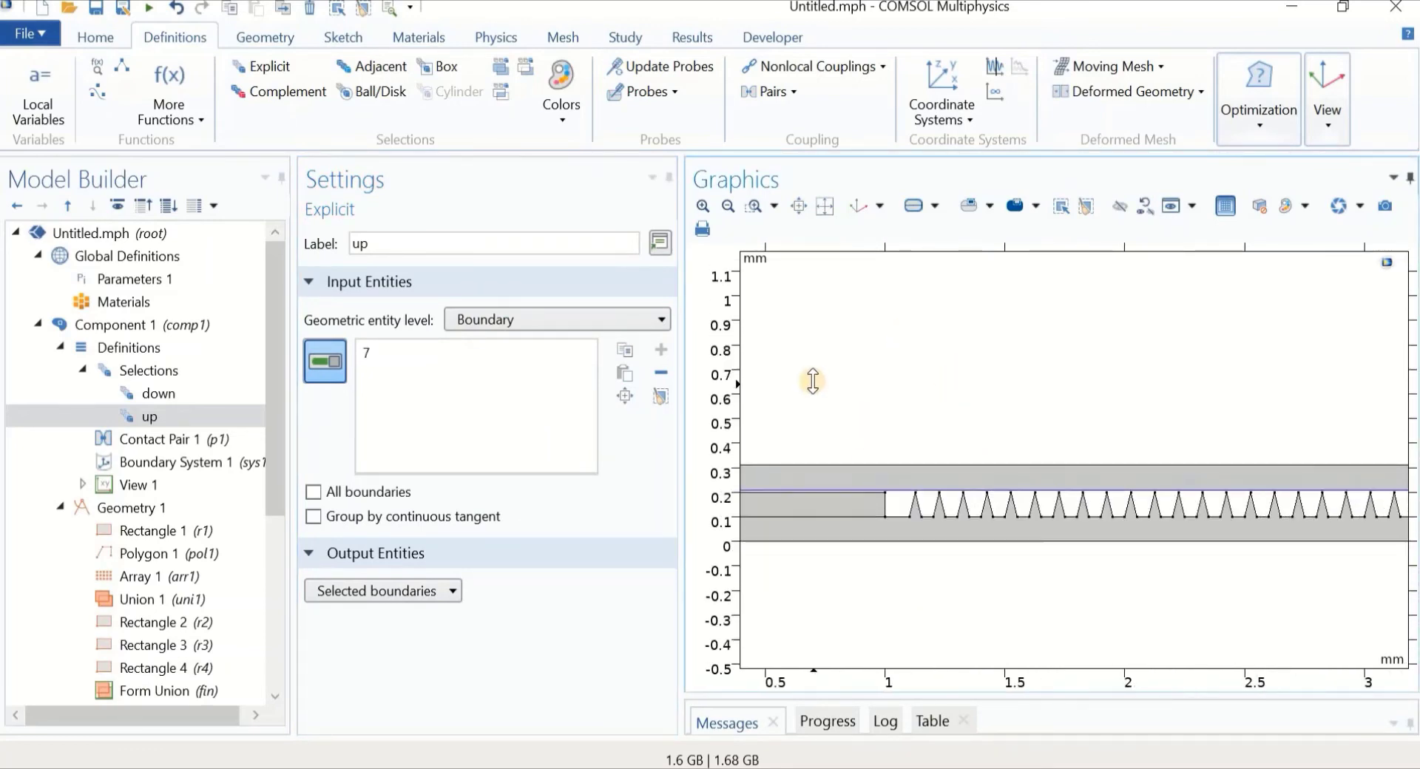
scroll(828, 536, "down", 5)
scroll(172, 552, "down", 3)
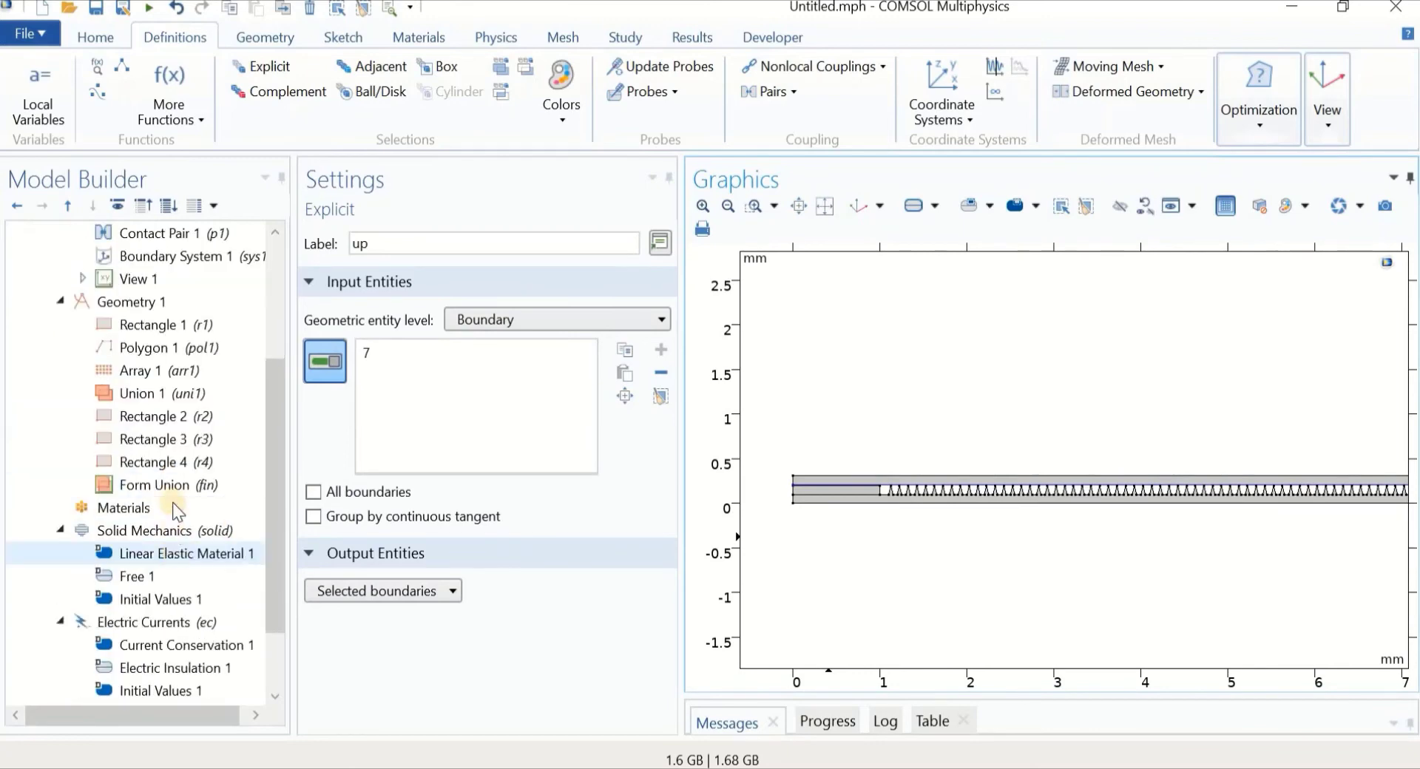
left_click(164, 460)
left_click(386, 605)
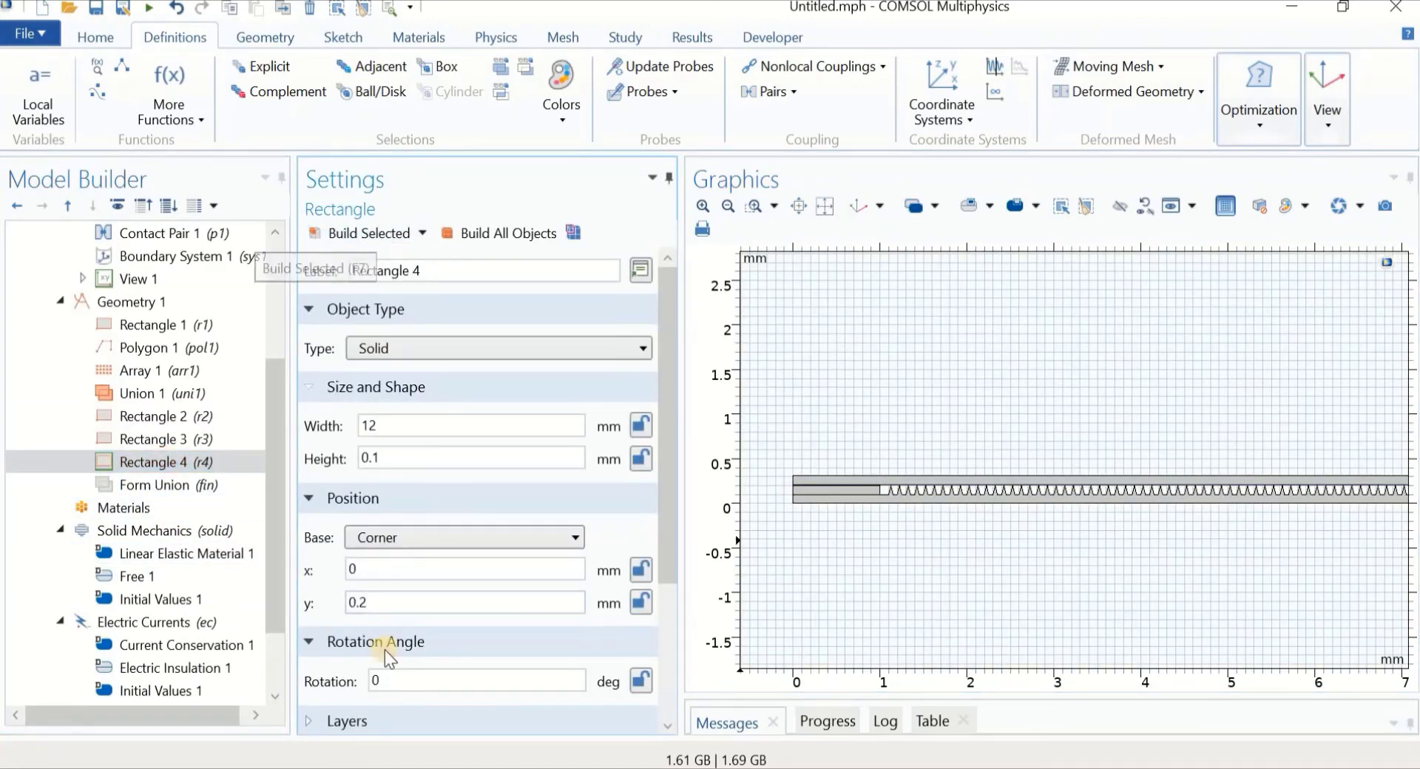
left_click(371, 242)
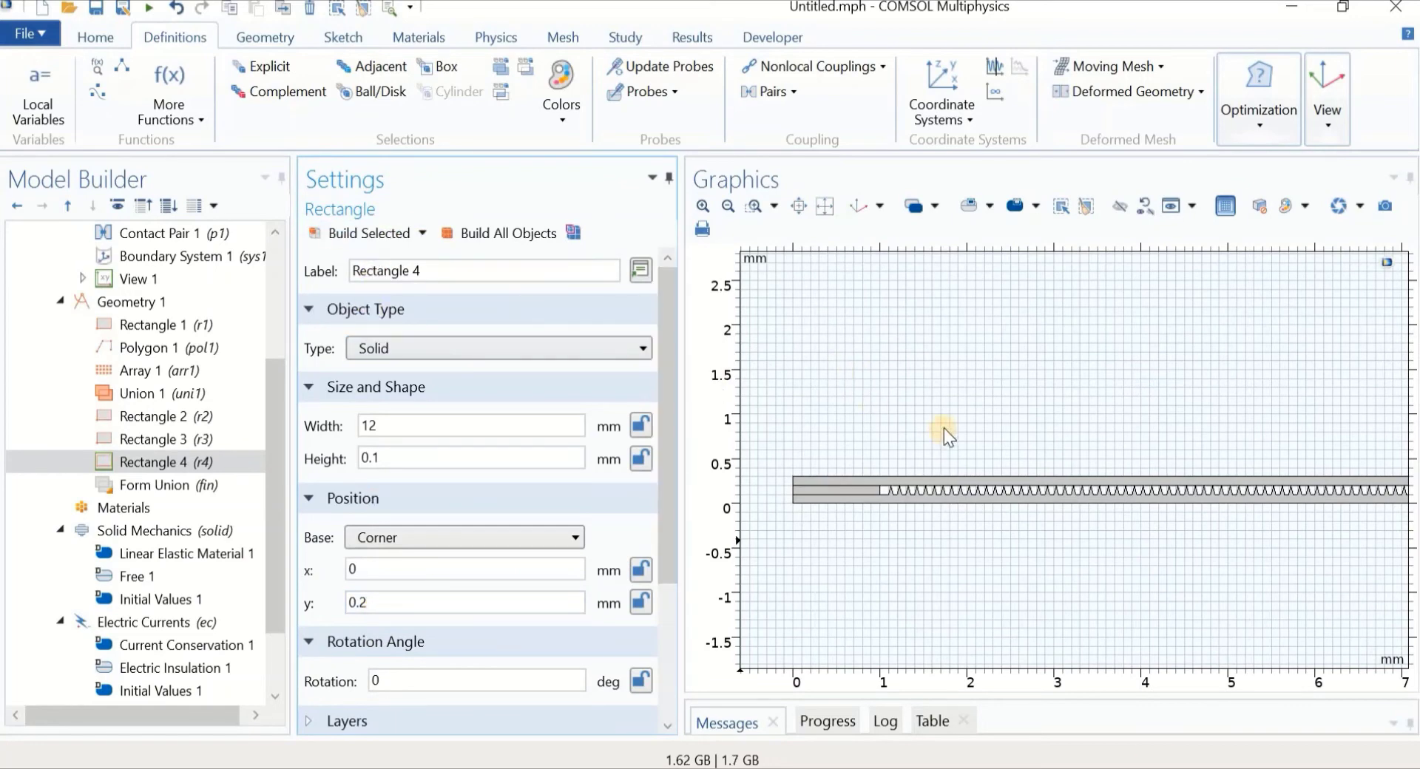
Review the 'up' boundary selection, then bring up Contact Pair 1's settings
scroll(901, 494, "up", 2)
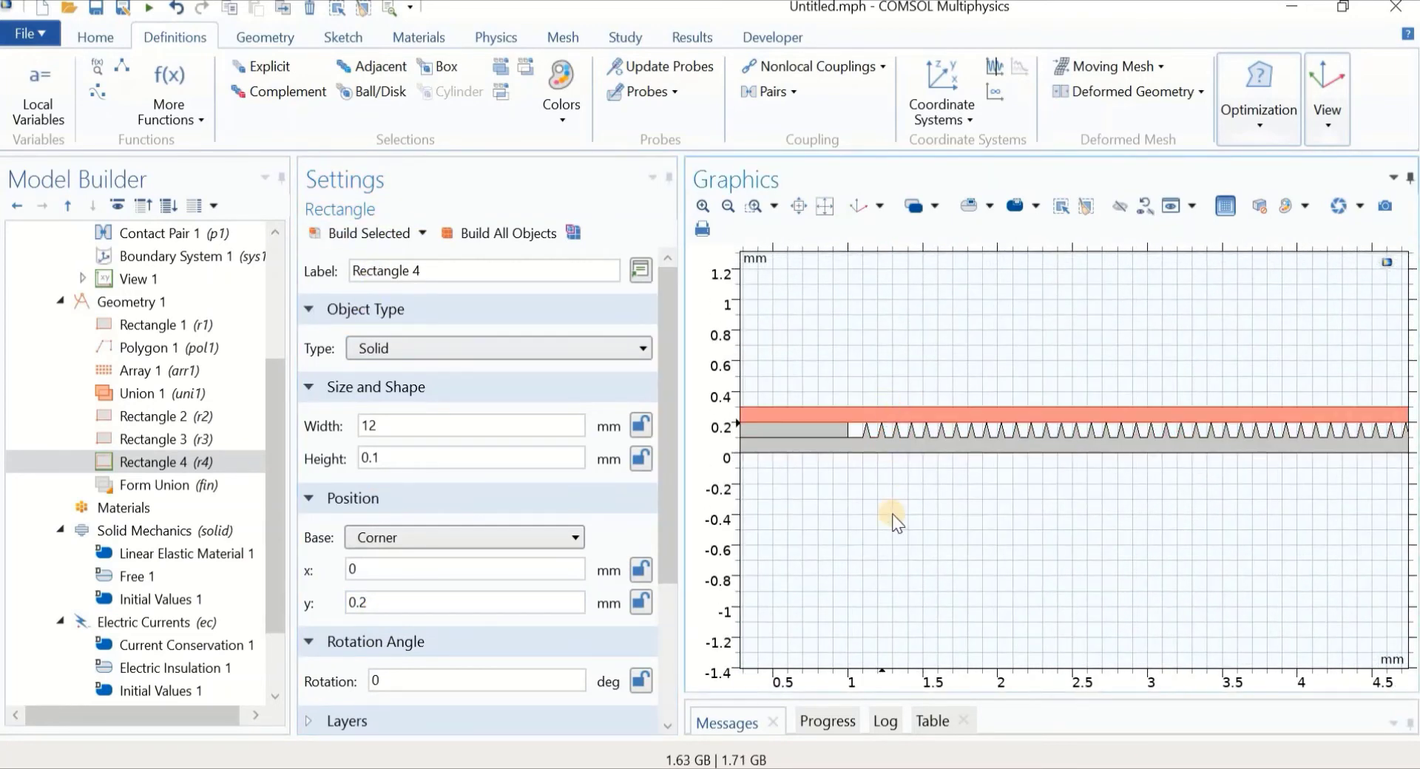
right_click_drag(904, 637, 903, 614)
scroll(899, 598, "up", 3)
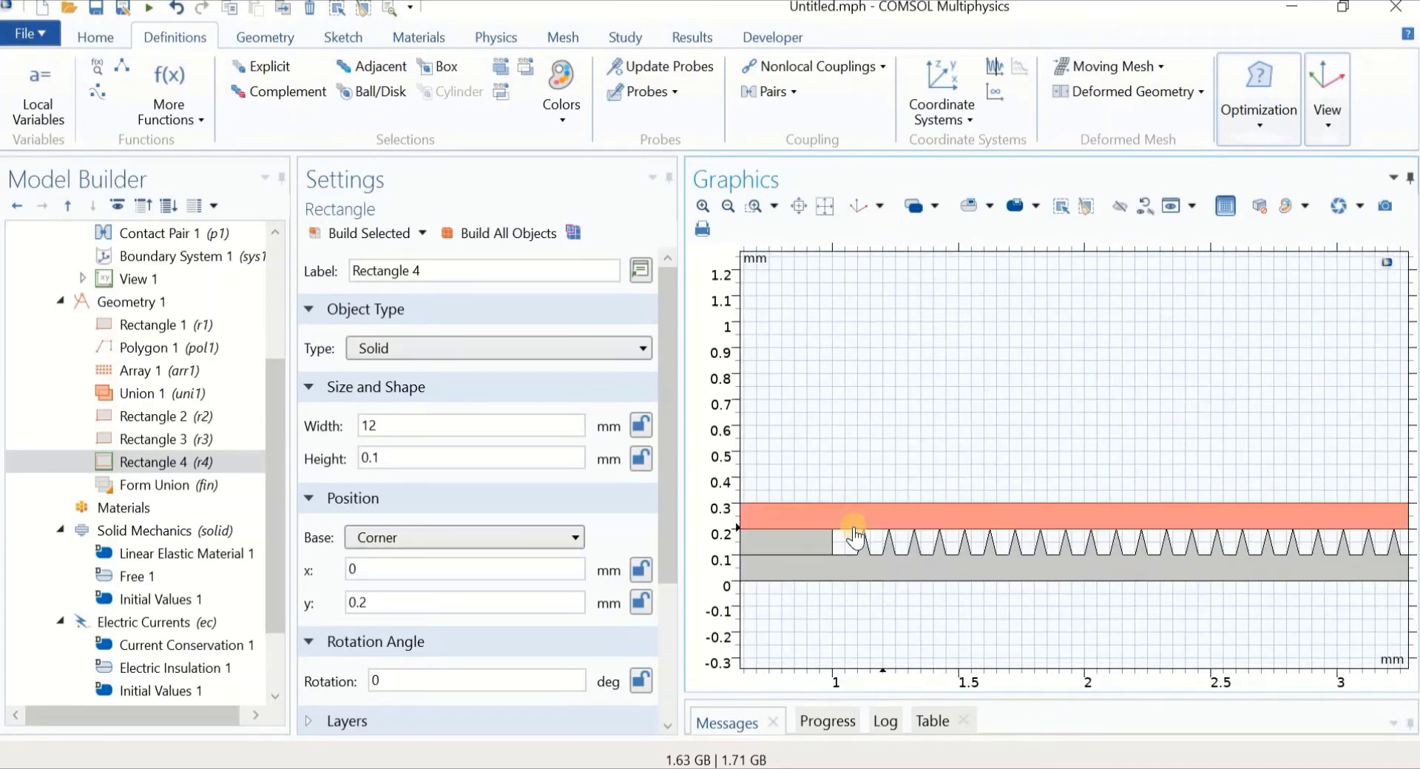
scroll(141, 415, "up", 3)
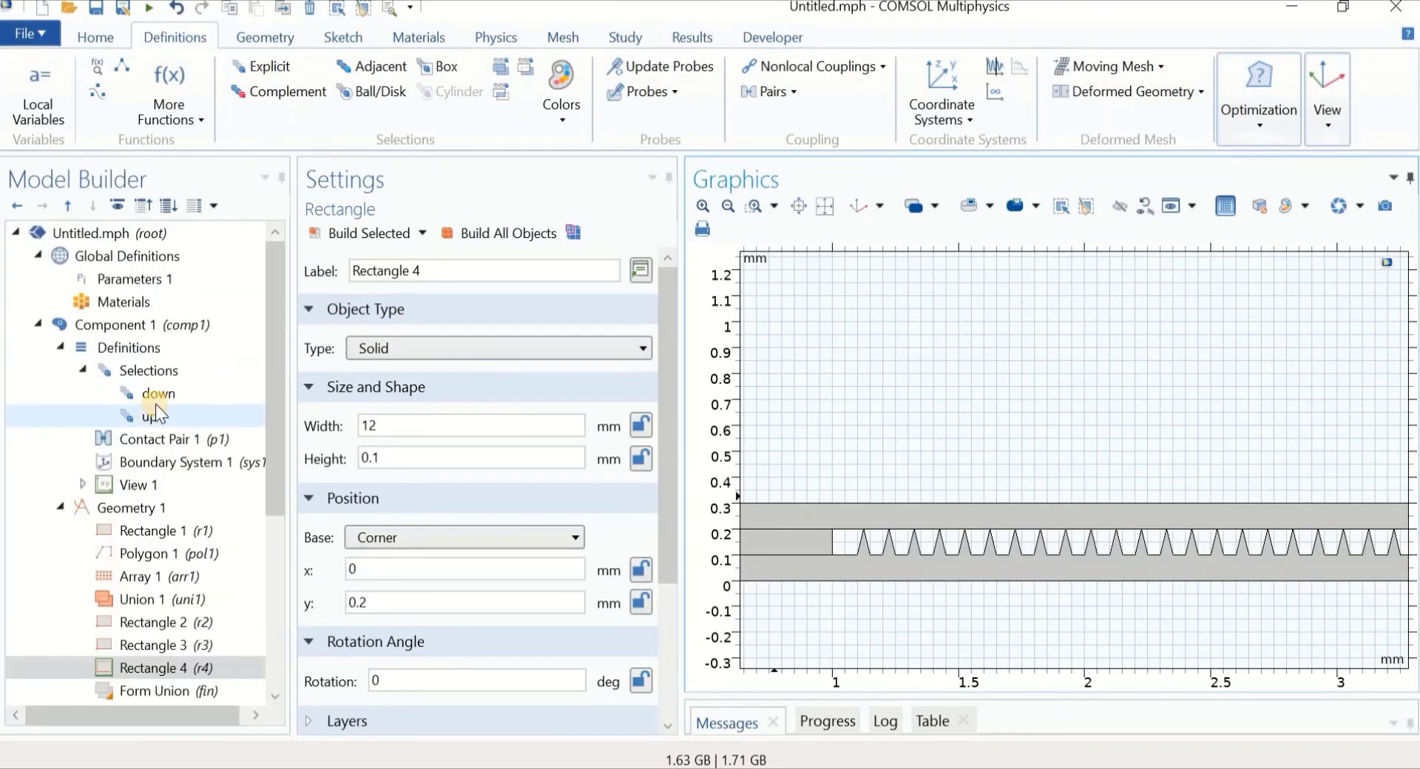
left_click(157, 416)
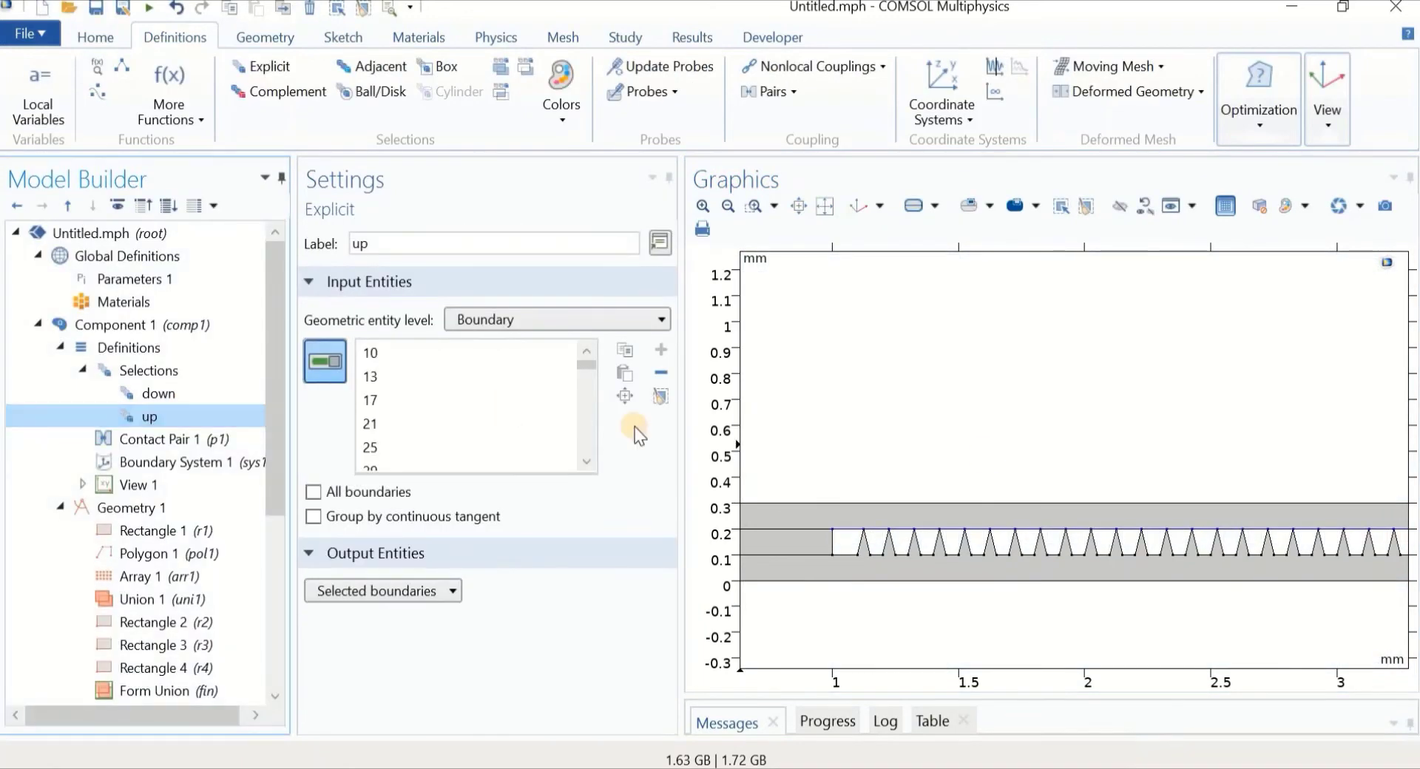
scroll(925, 469, "up", 2)
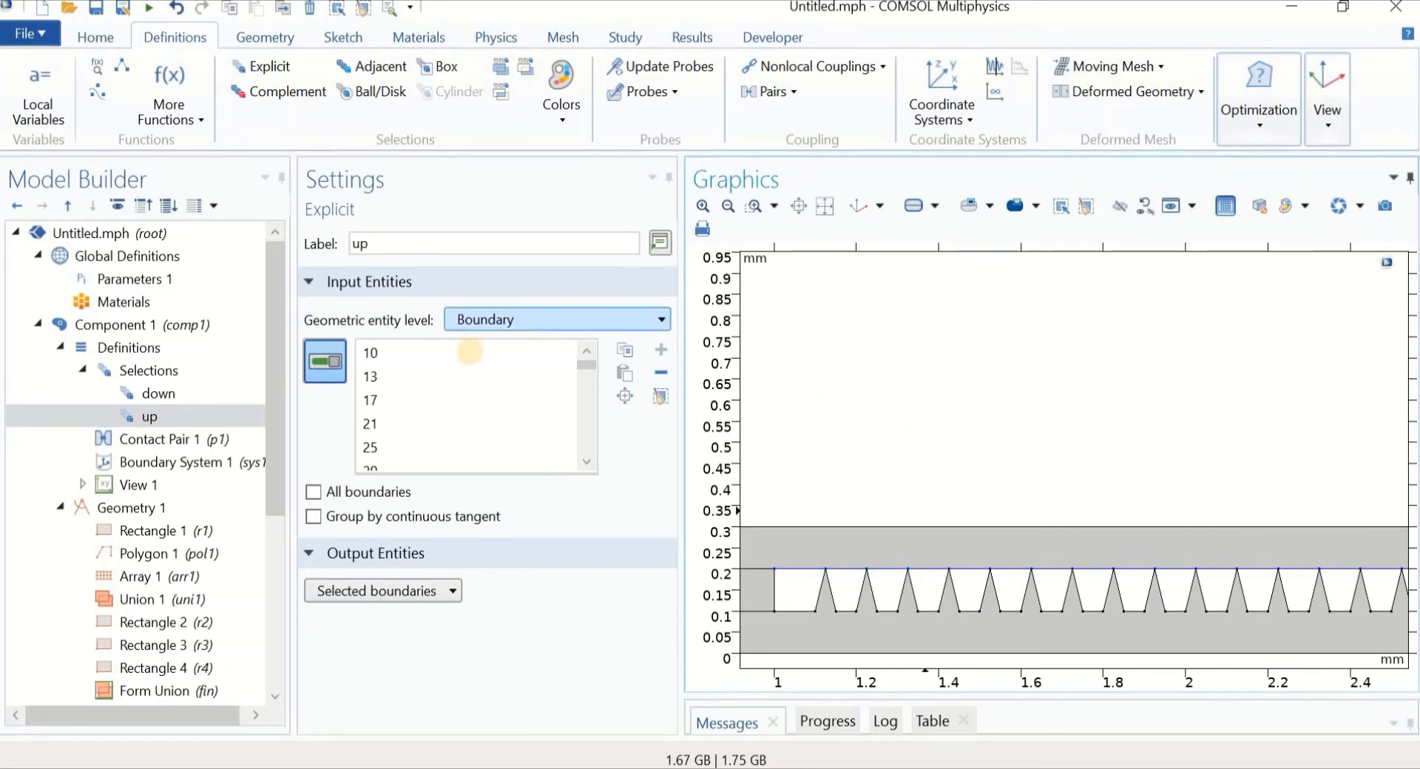
left_click(167, 442)
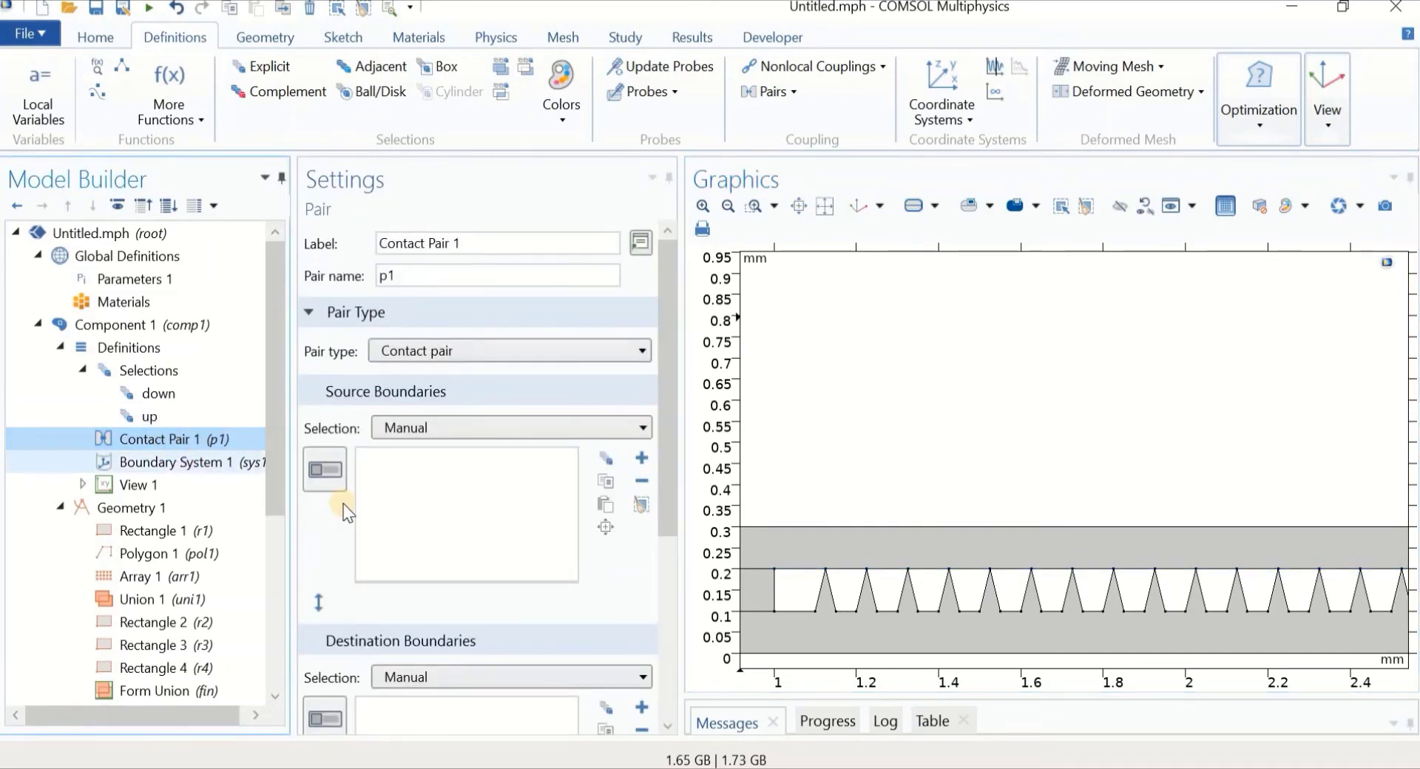
Set Contact Pair 1's source boundaries to the 'up' selection
left_click(416, 431)
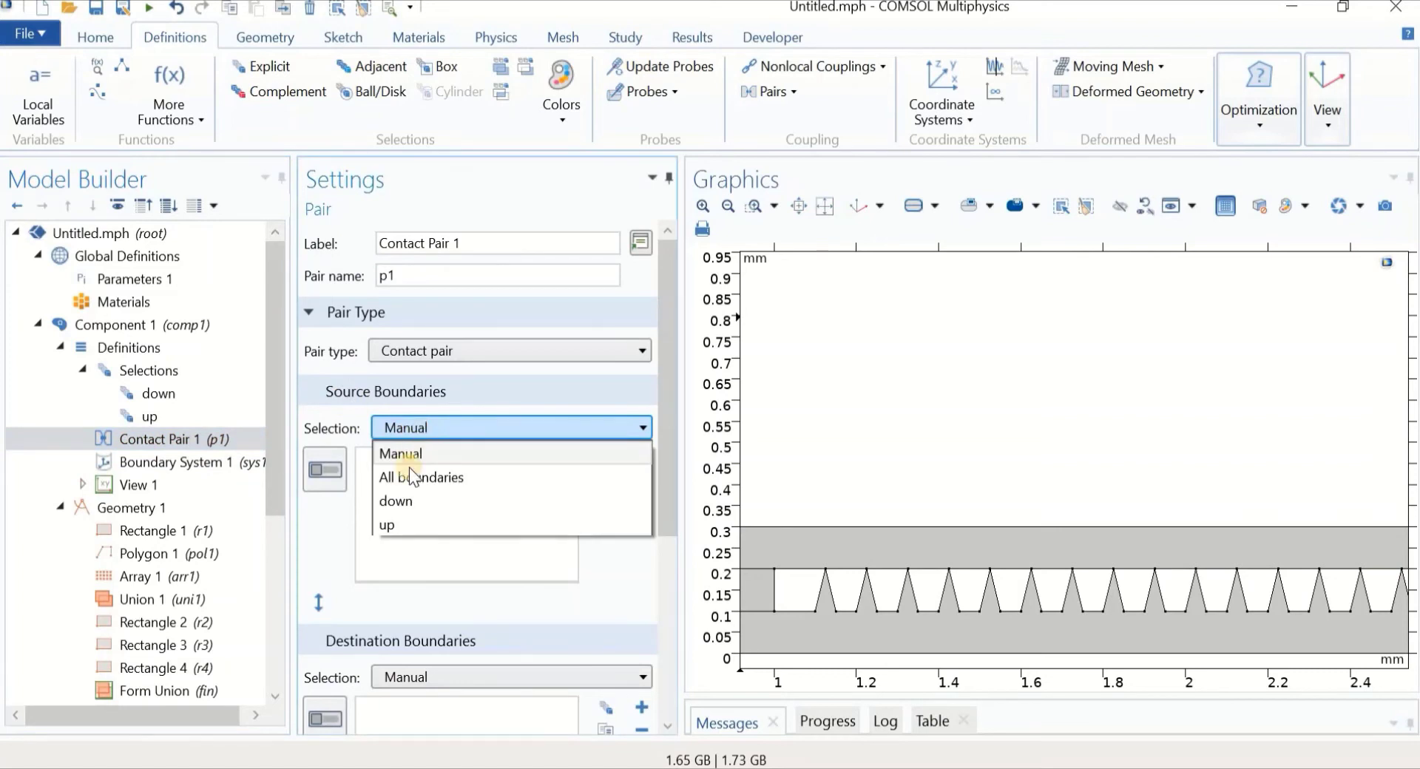
left_click(406, 526)
left_click(330, 475)
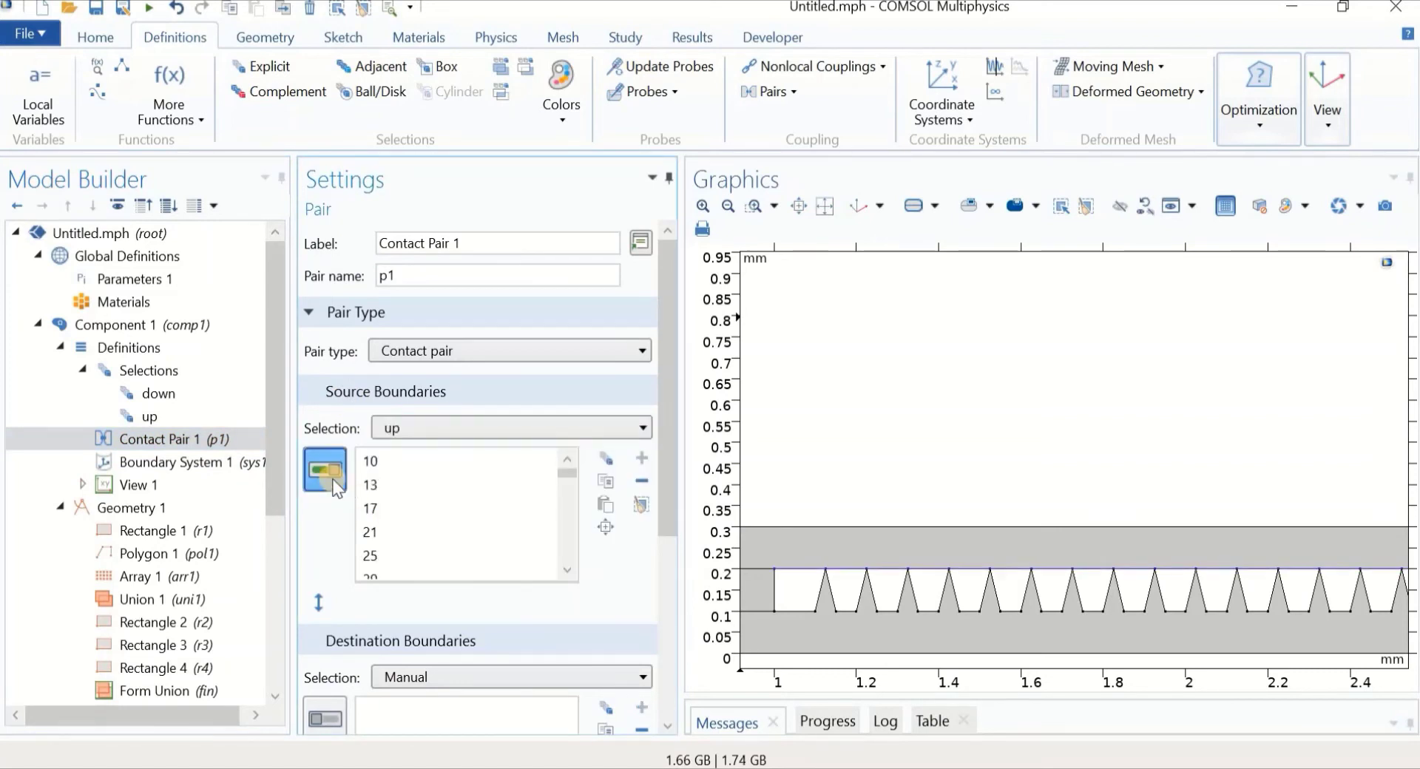
left_click(416, 428)
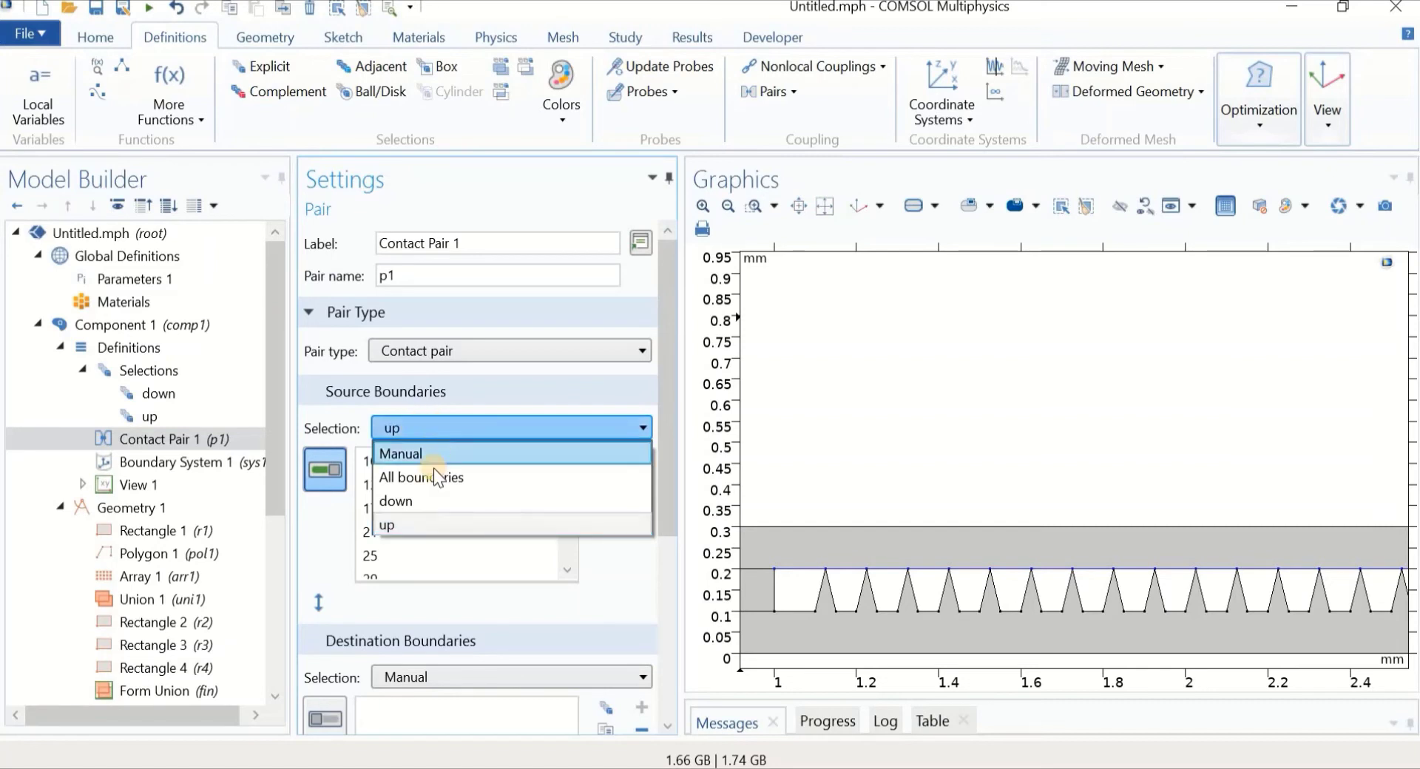
left_click(428, 523)
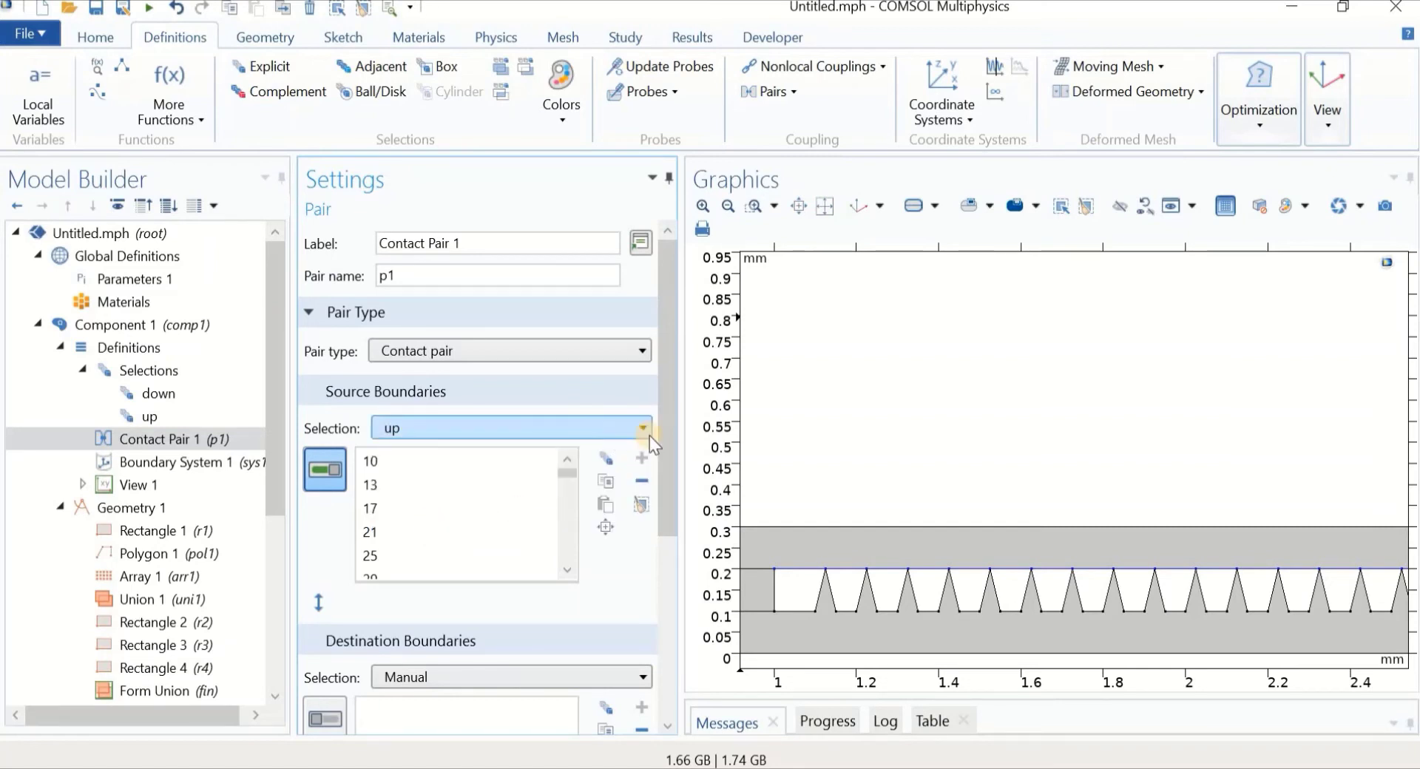
left_click_drag(665, 458, 657, 588)
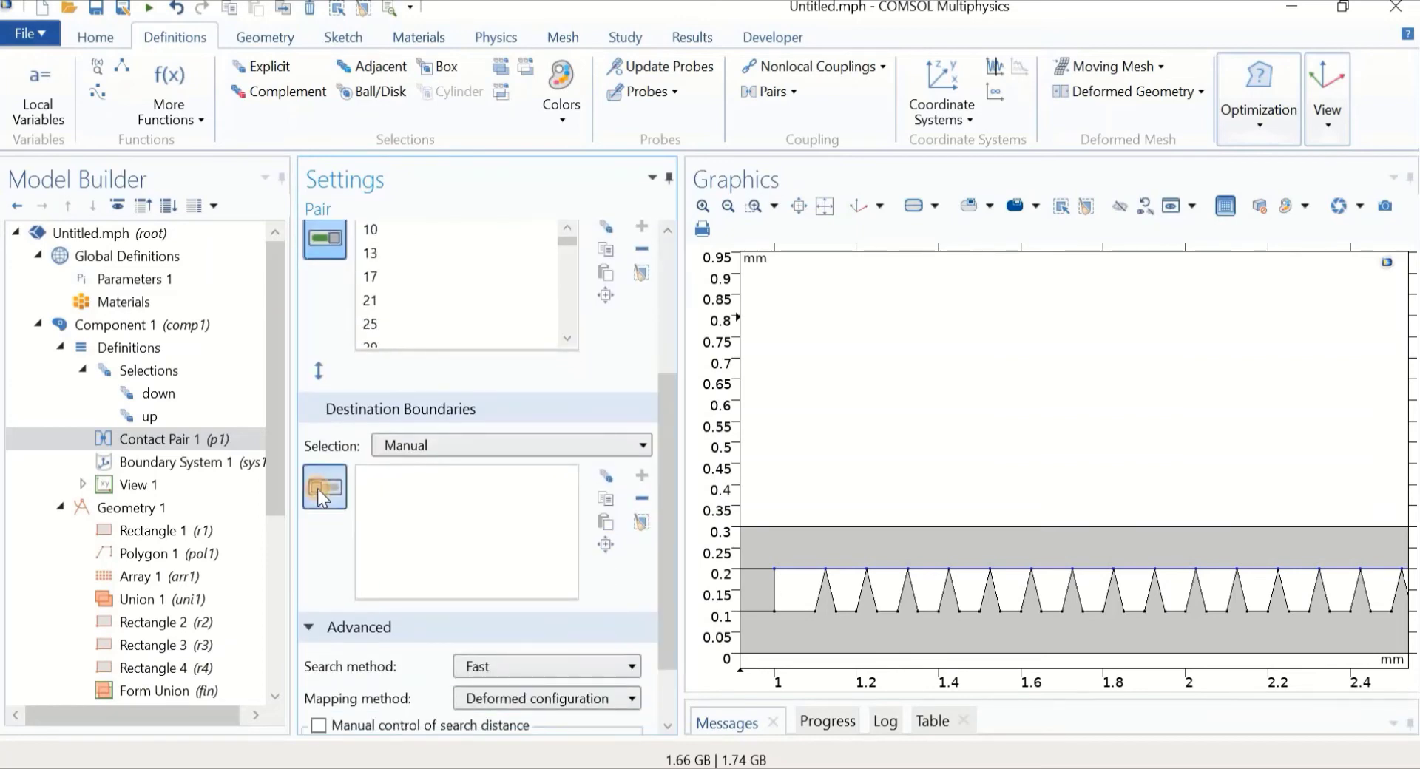
Set the destination boundaries to the 'down' selection and zoom out over the strip
left_click(318, 489)
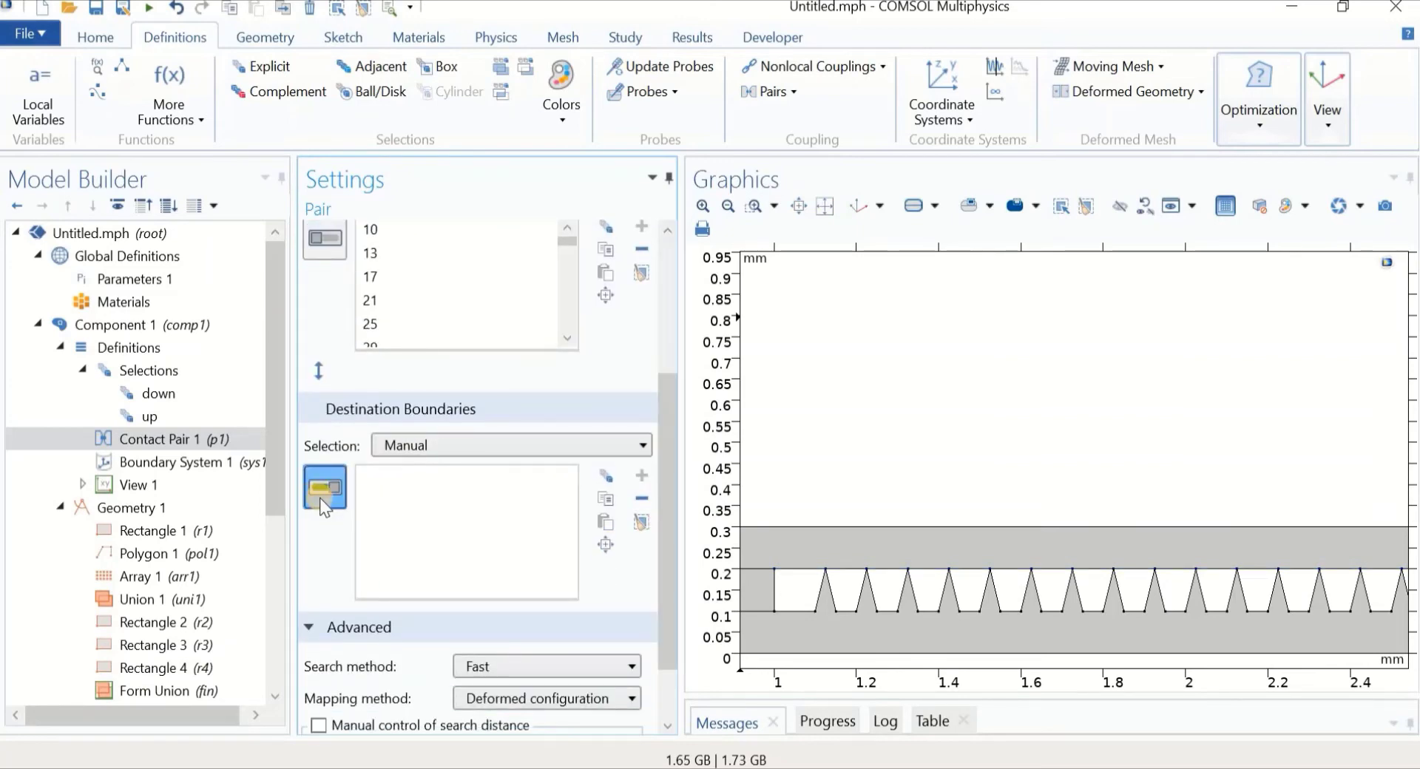
left_click(388, 446)
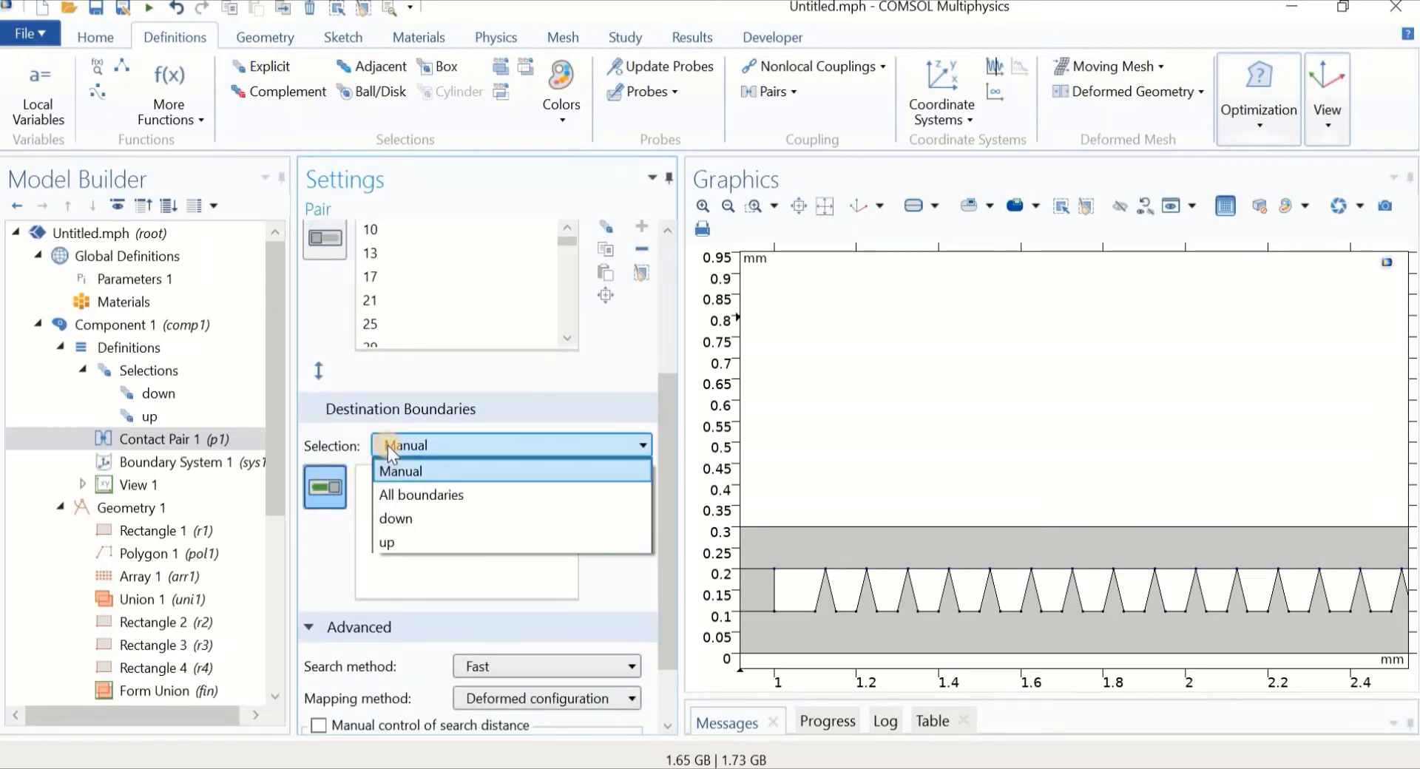
left_click(392, 521)
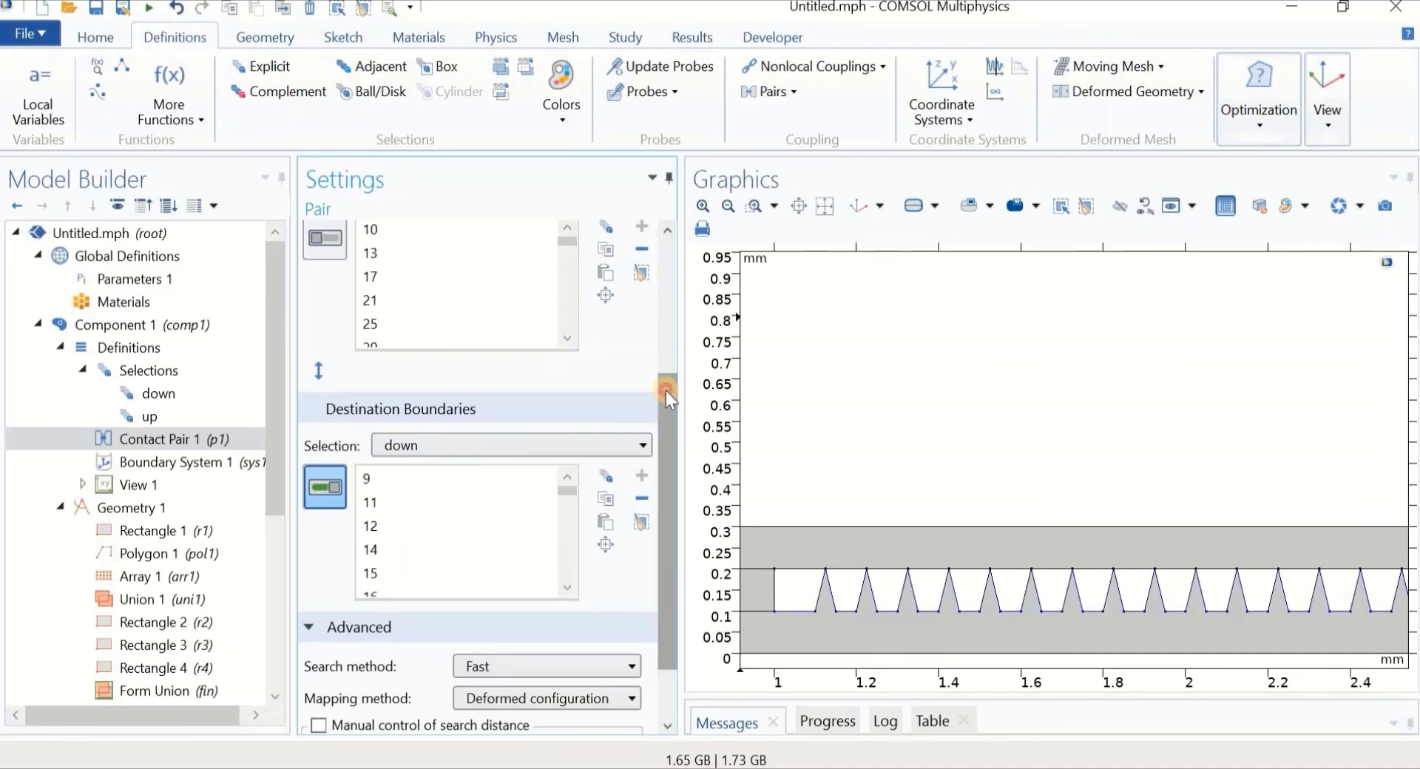
left_click_drag(666, 391, 668, 296)
left_click(152, 438)
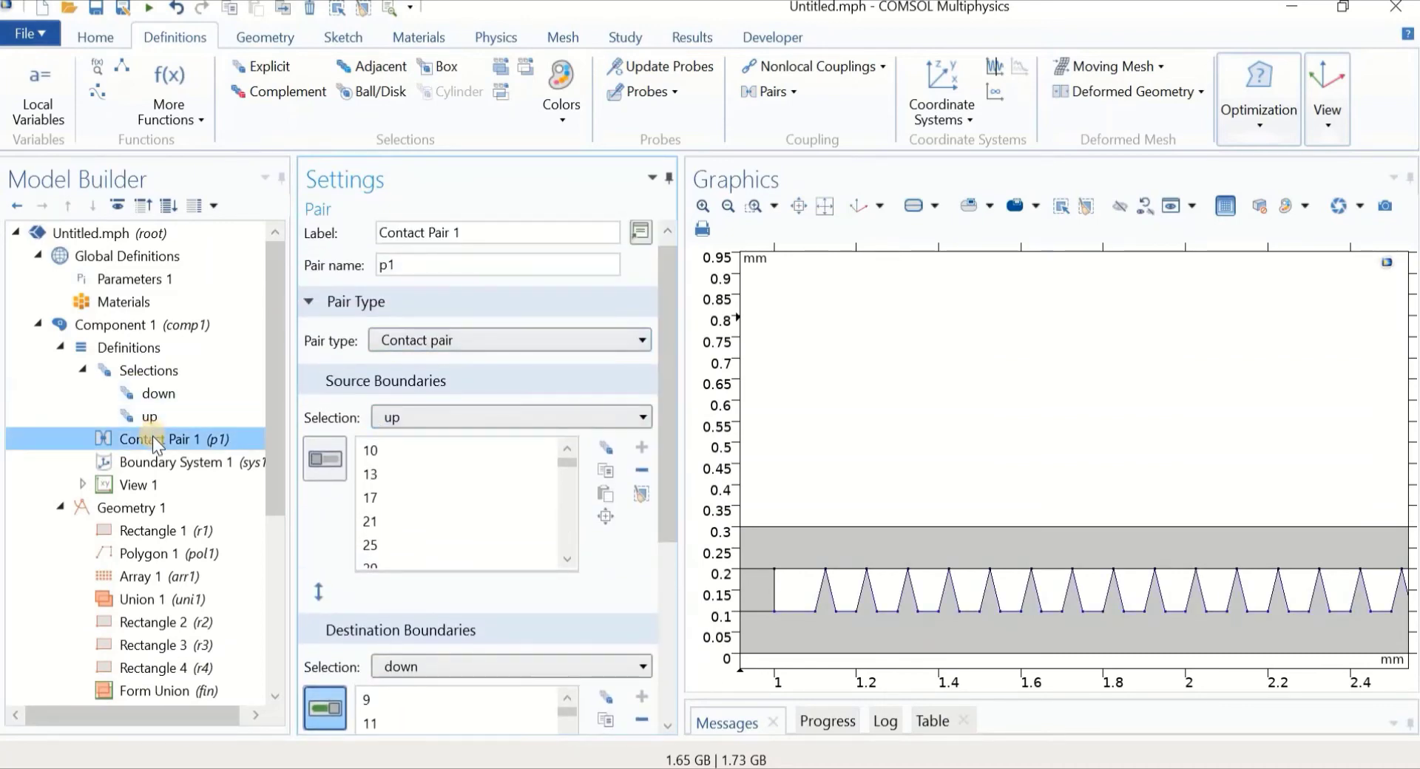
left_click(319, 463)
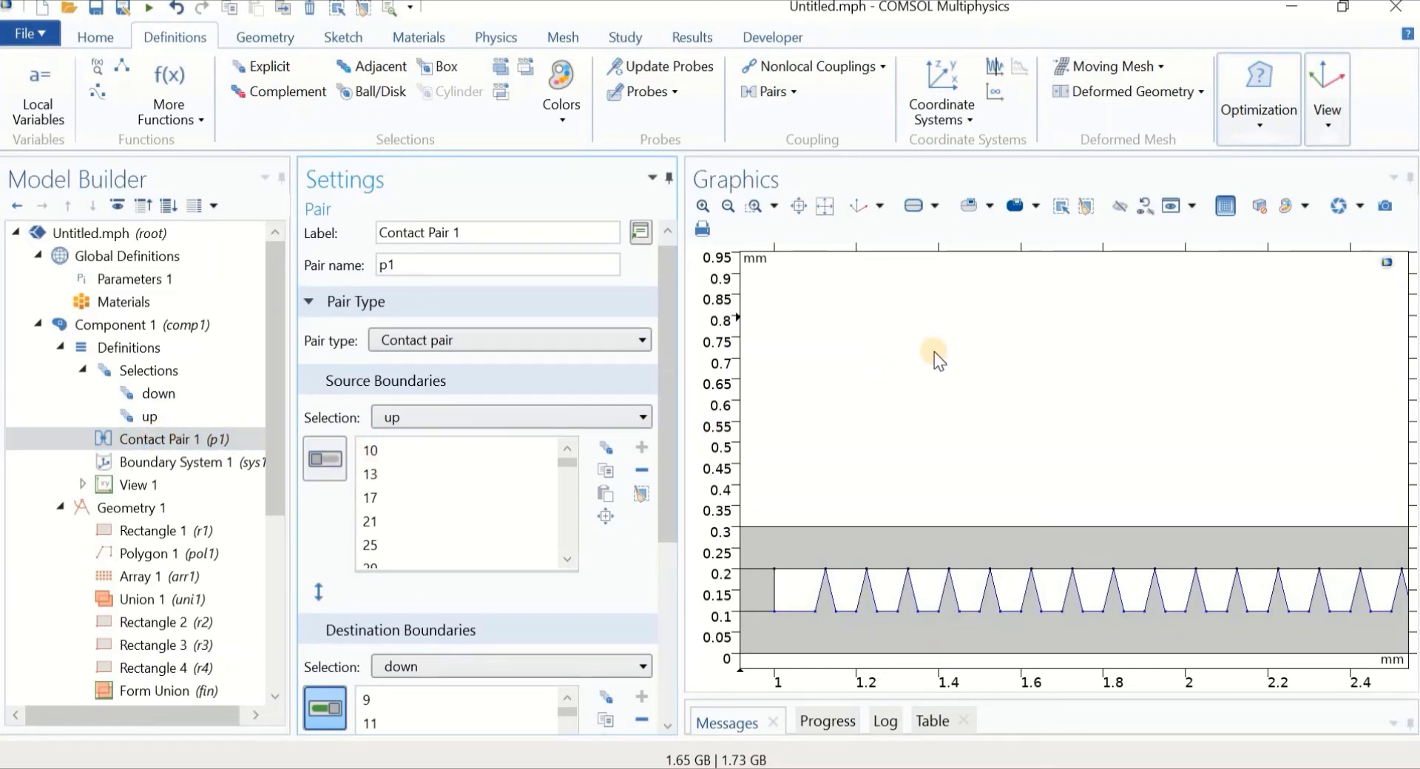
middle_click_drag(920, 337, 982, 547)
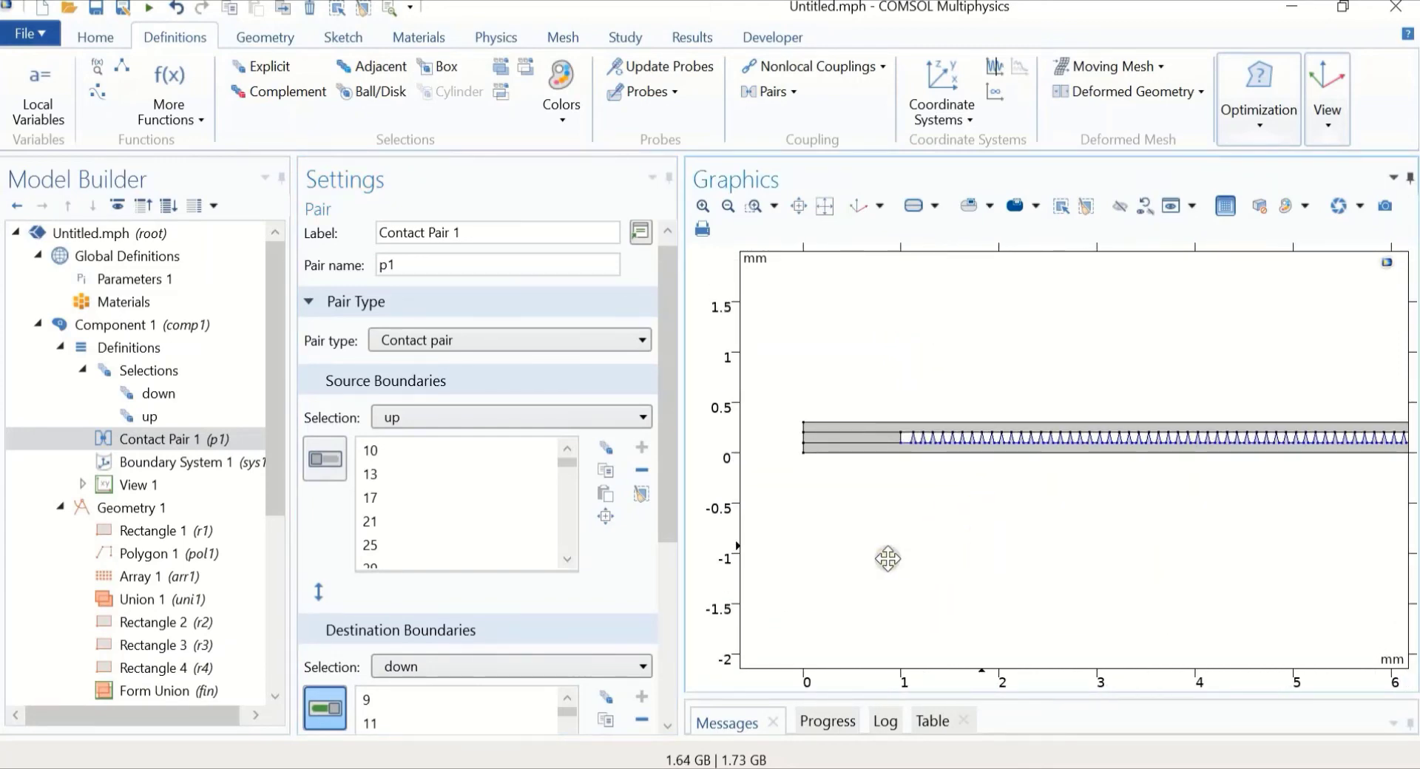
right_click_drag(889, 559, 844, 579)
middle_click_drag(921, 556, 921, 650)
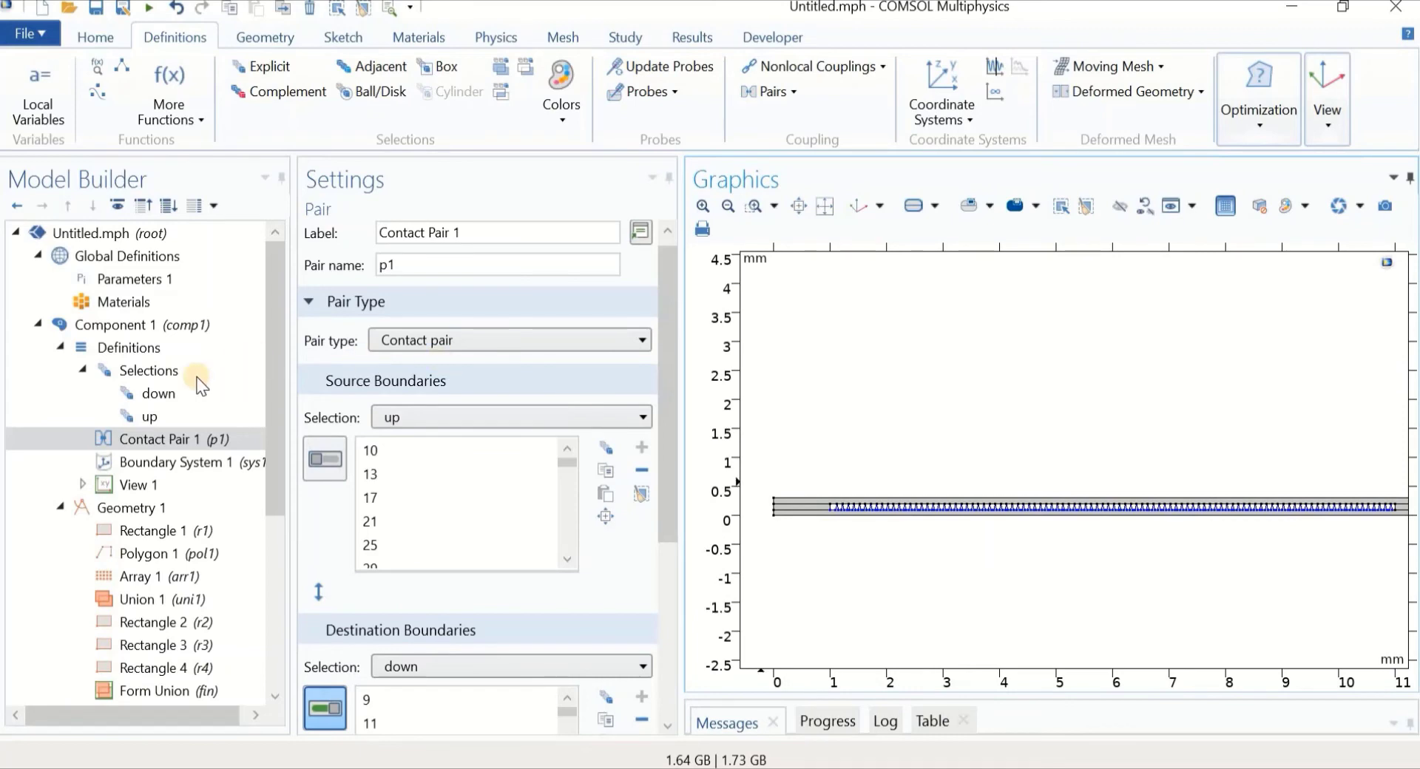
scroll(198, 418, "down", 4)
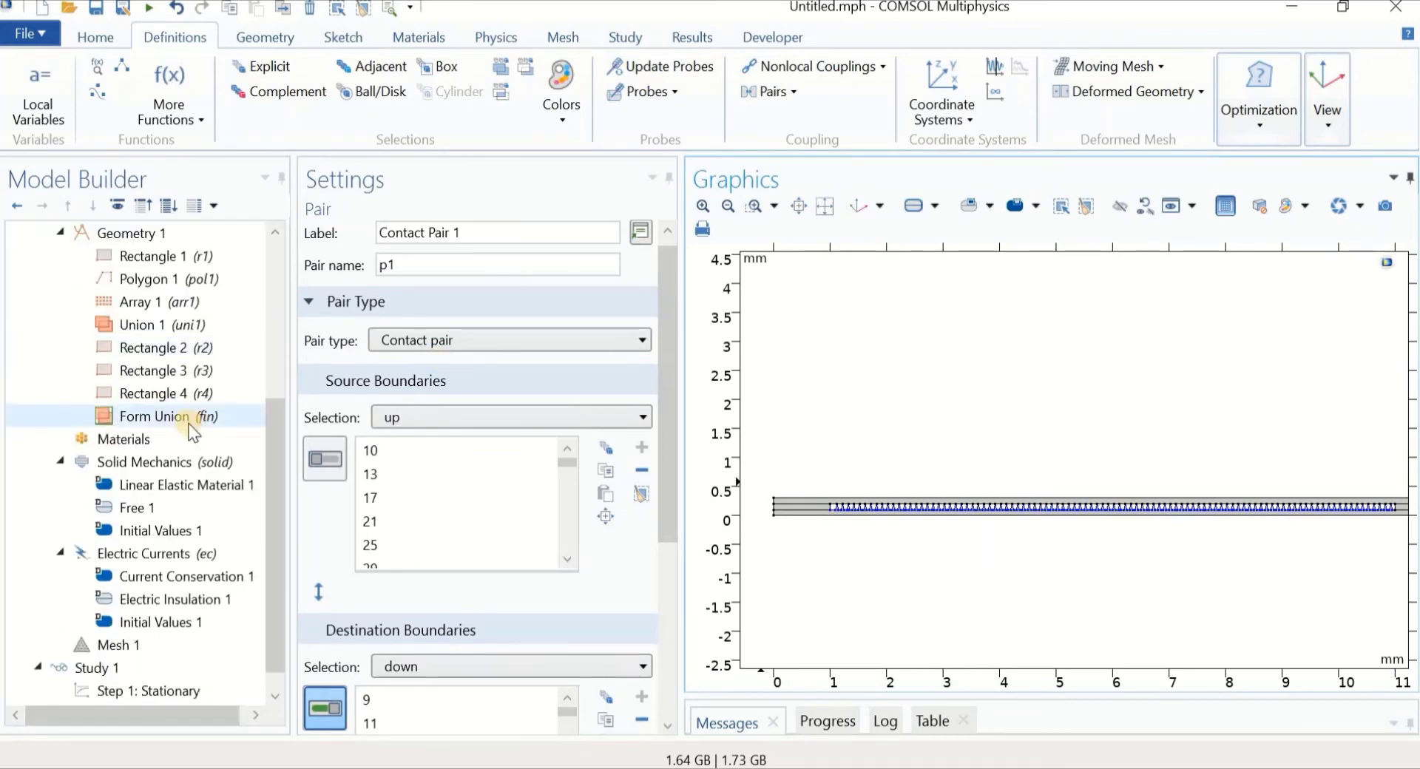
Add a blank Material 1 and clear its domain selection
right_click(121, 441)
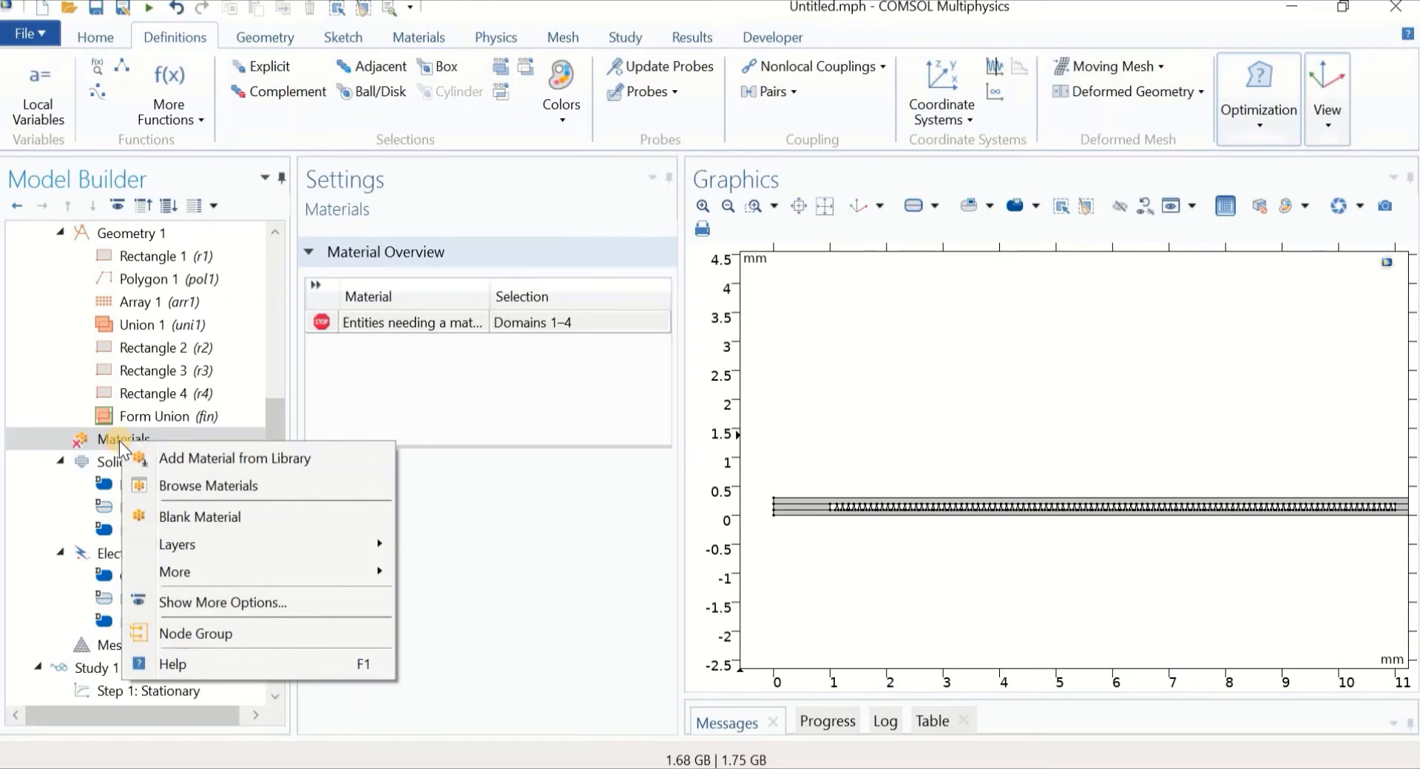
left_click(180, 515)
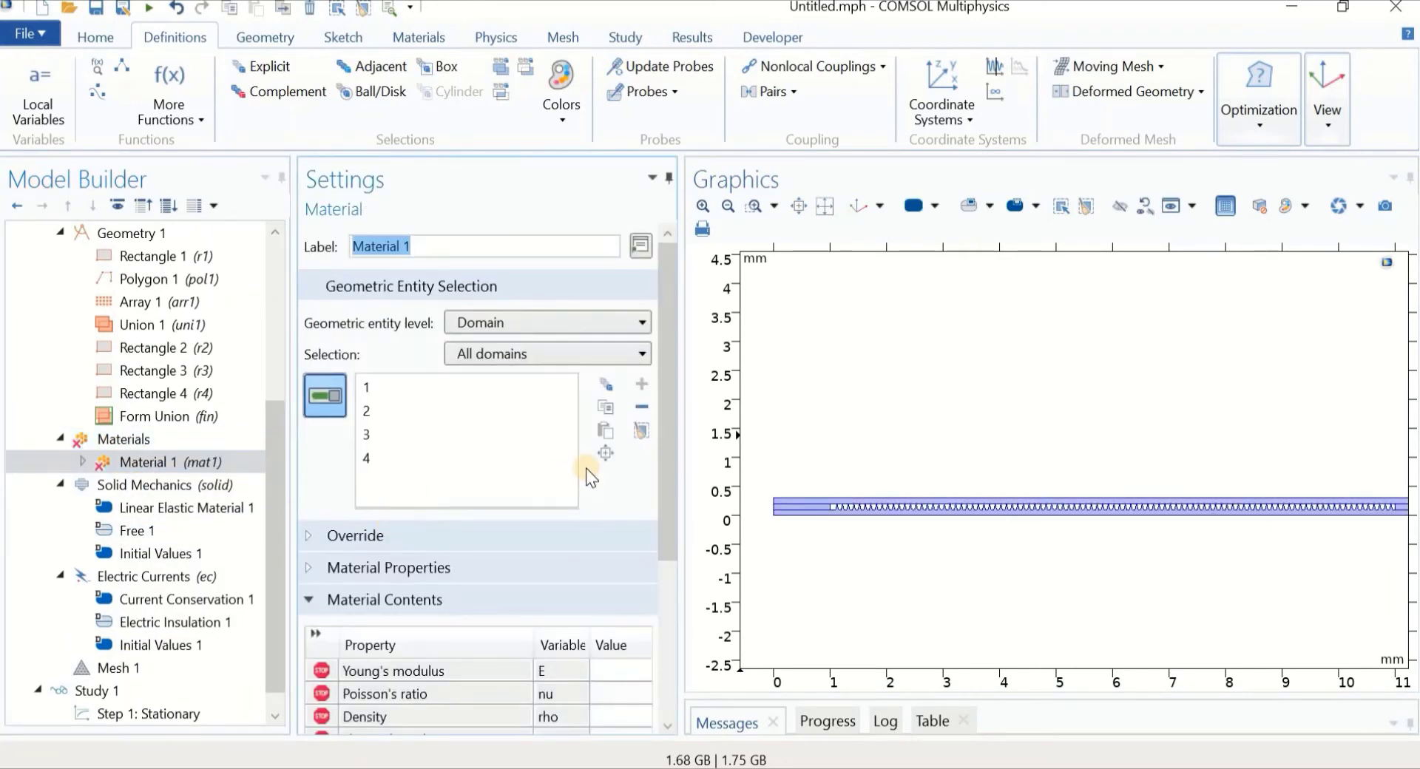
left_click(646, 439)
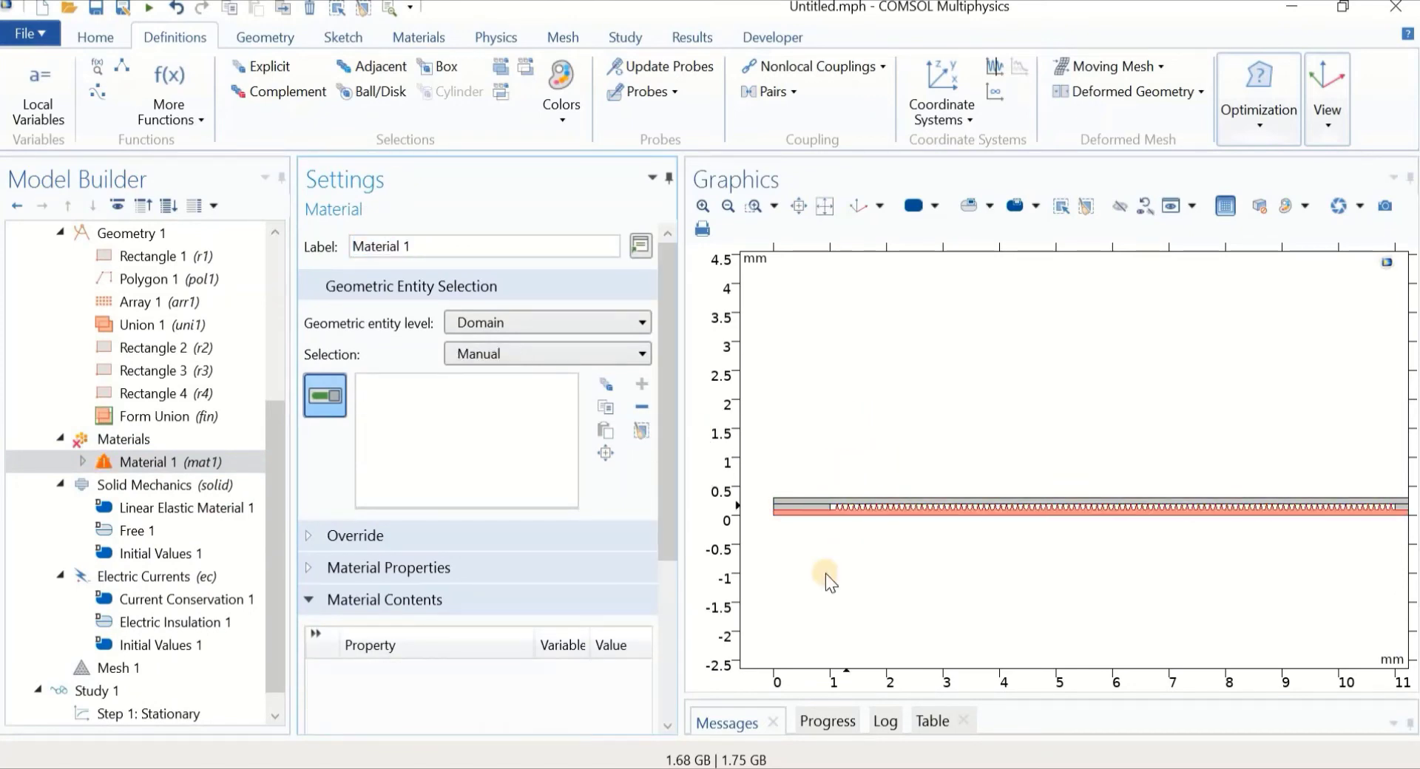
Assign domains 2 and 4 to Material 1, then show its Material Contents
middle_click_drag(824, 574, 758, 344)
right_click_drag(796, 437, 839, 476)
left_click(860, 478)
middle_click_drag(863, 403, 845, 568)
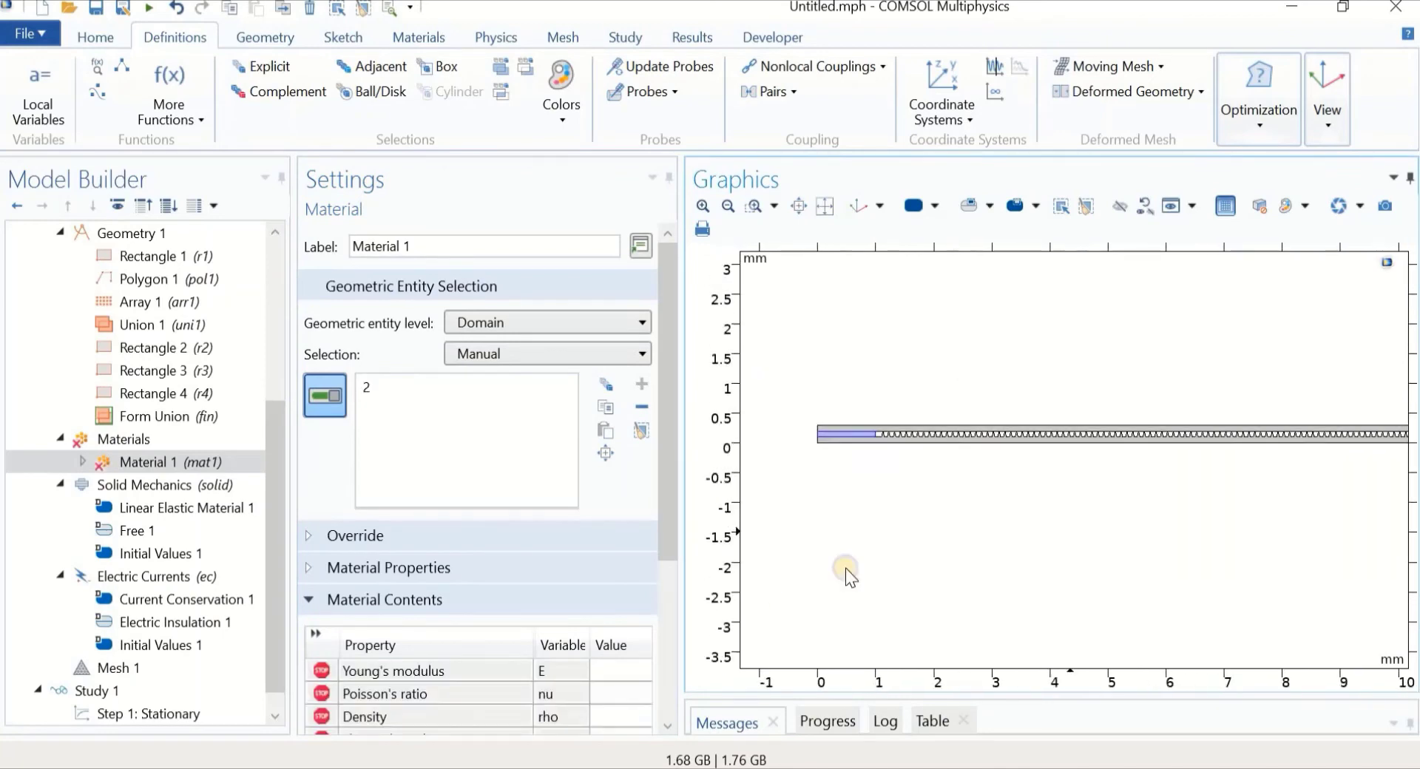
right_click_drag(1069, 532, 781, 577)
middle_click_drag(1207, 525, 1135, 416)
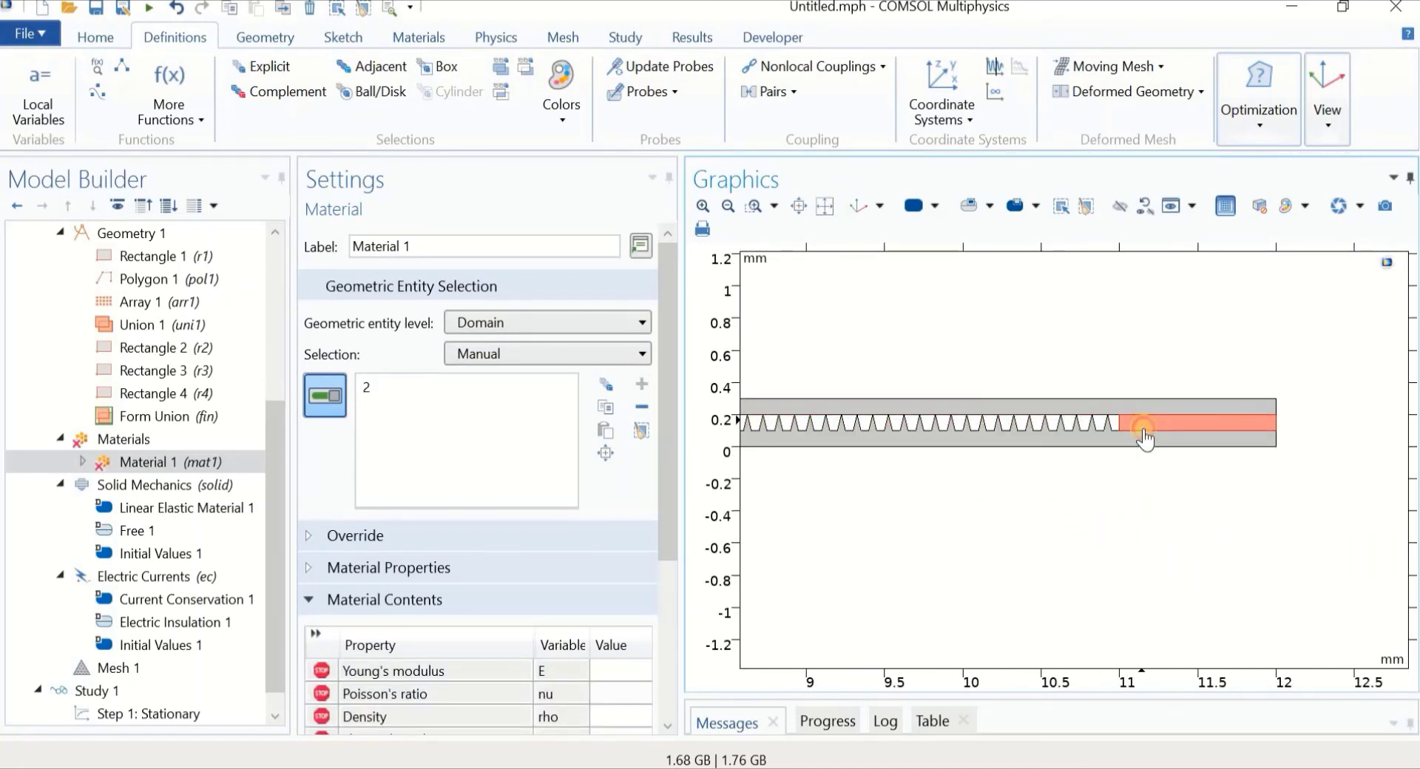
left_click(1130, 428)
middle_click_drag(950, 504, 979, 615)
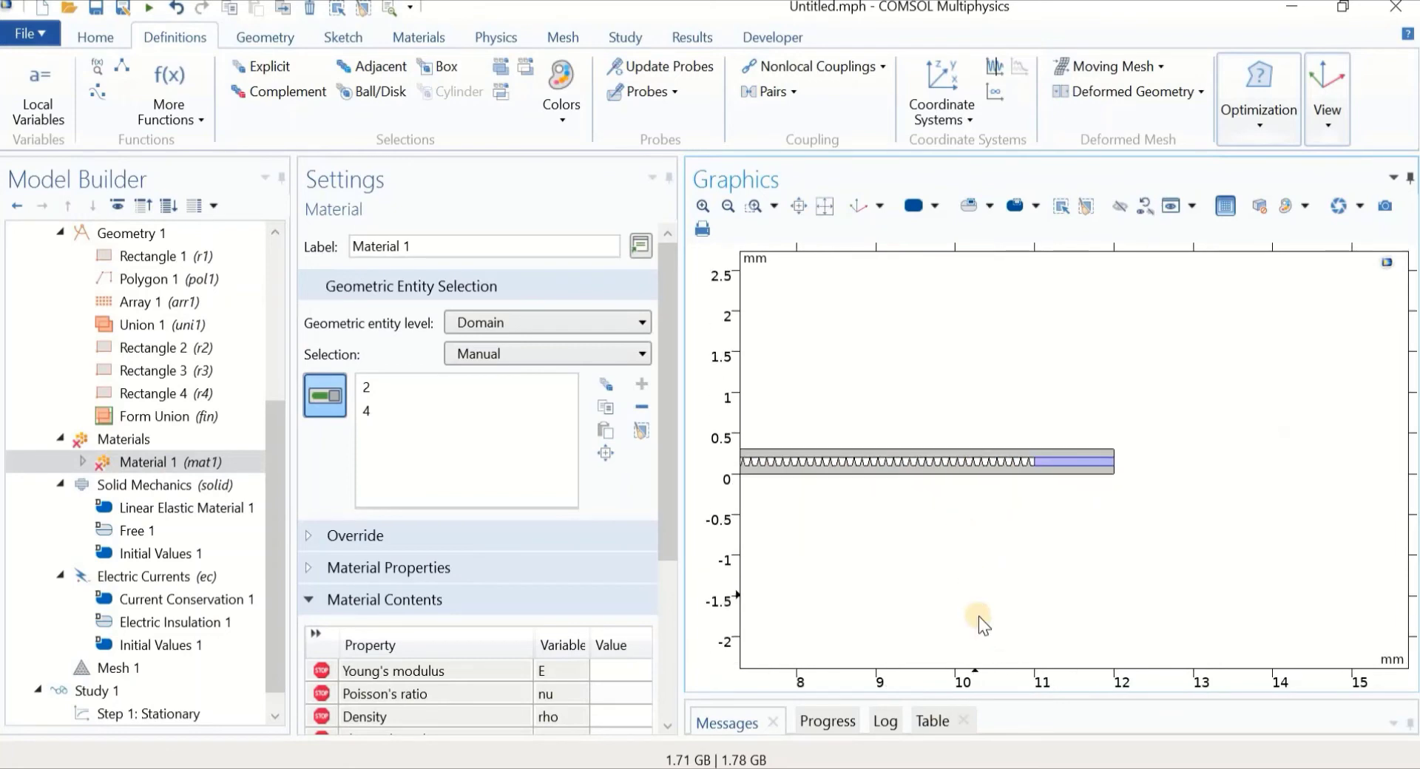
right_click_drag(903, 575, 1234, 615)
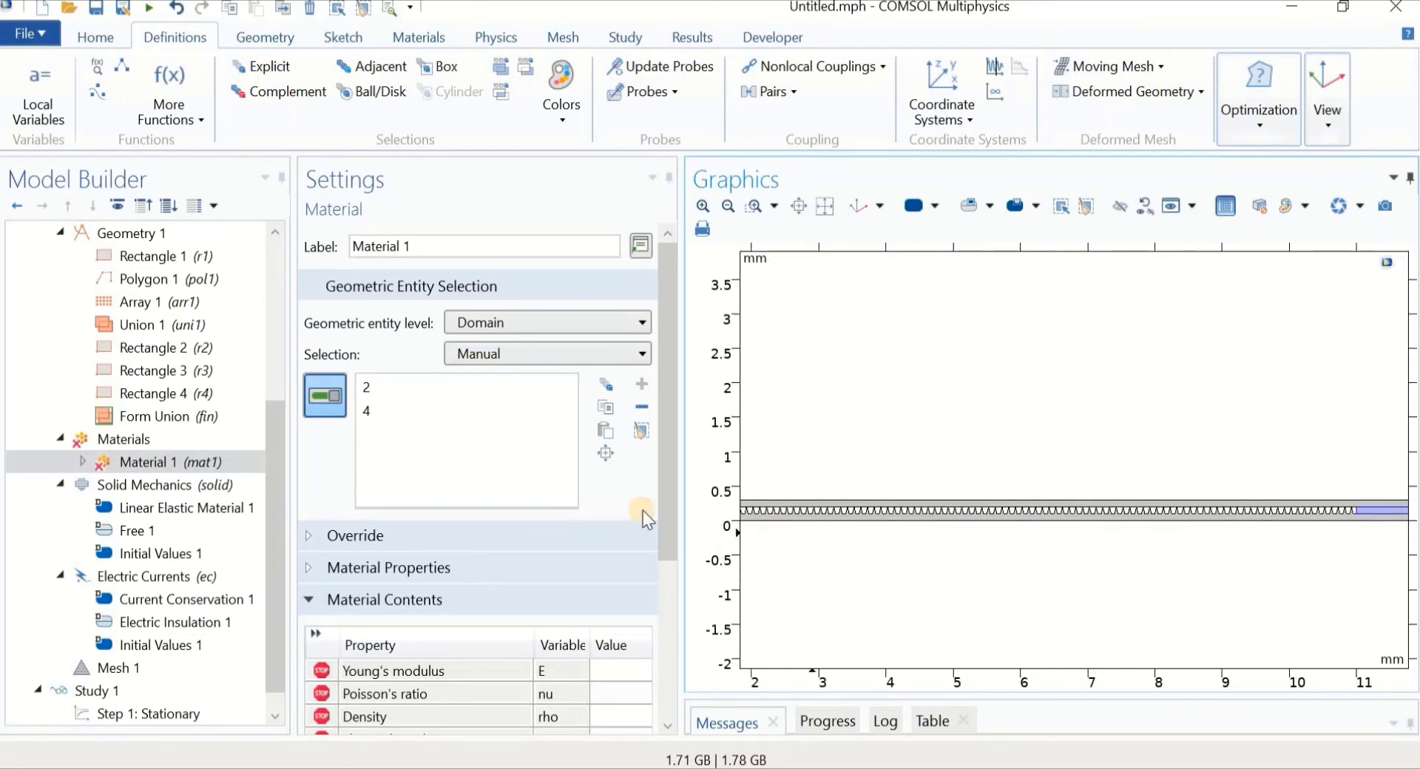
scroll(663, 597, "down", 3)
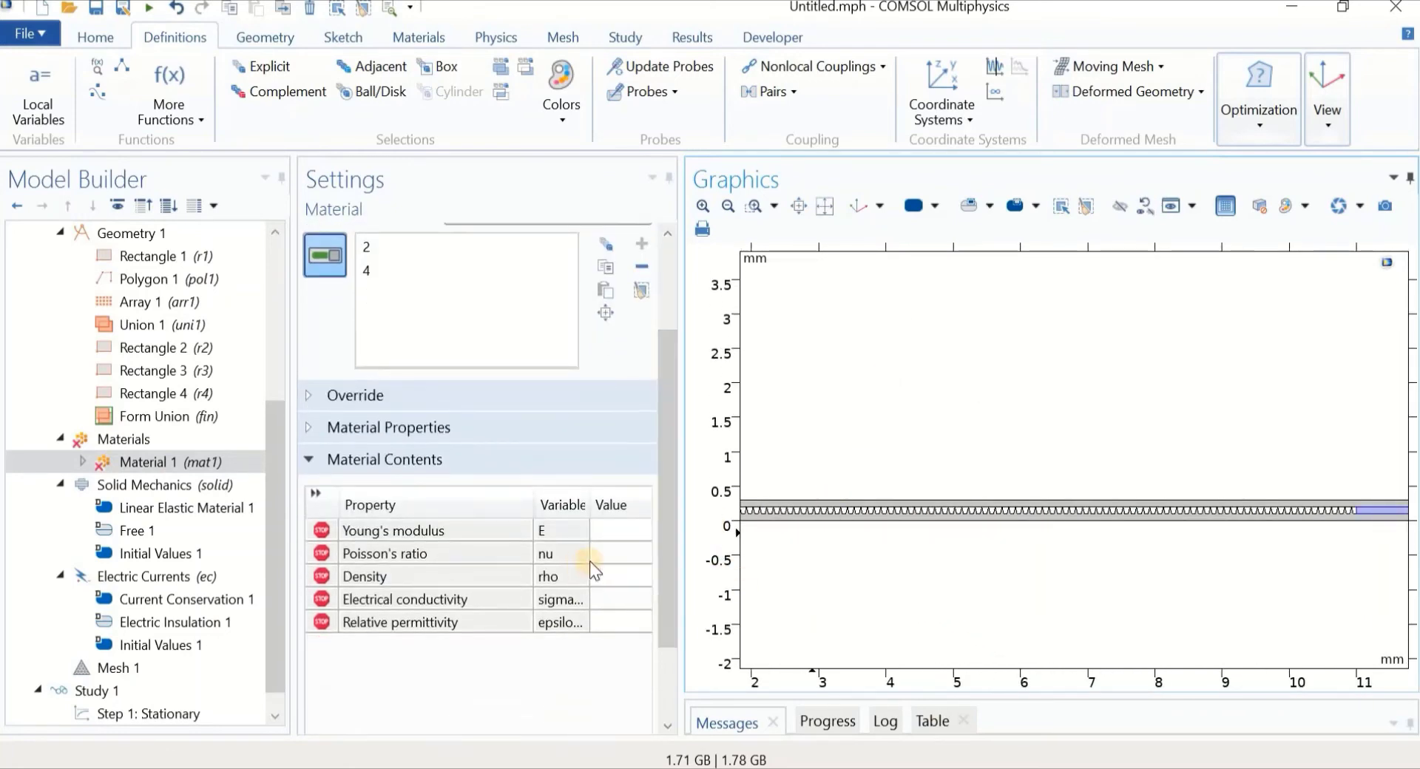
Enter Young's modulus 100e9 and Poisson's ratio 0.2 for Material 1
left_click(606, 534)
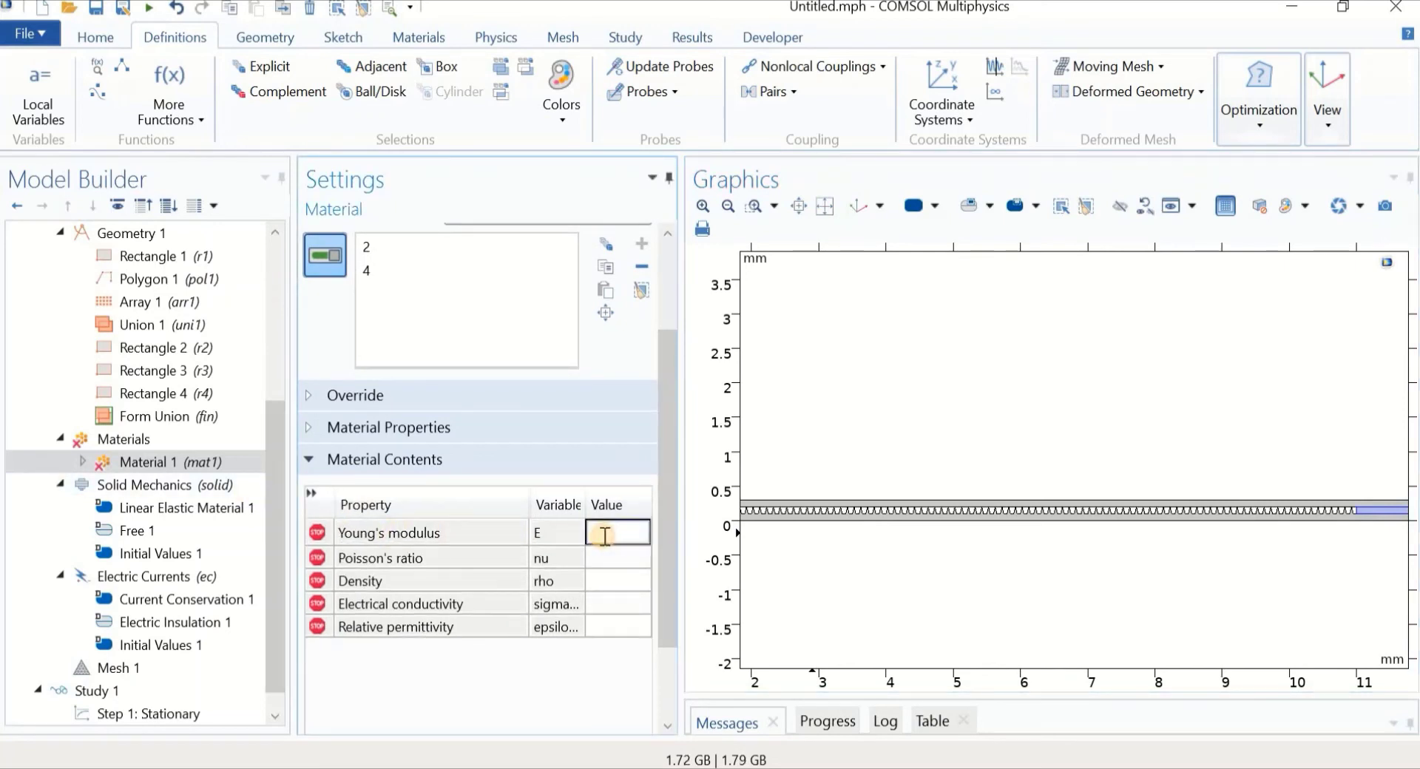
type("100e9")
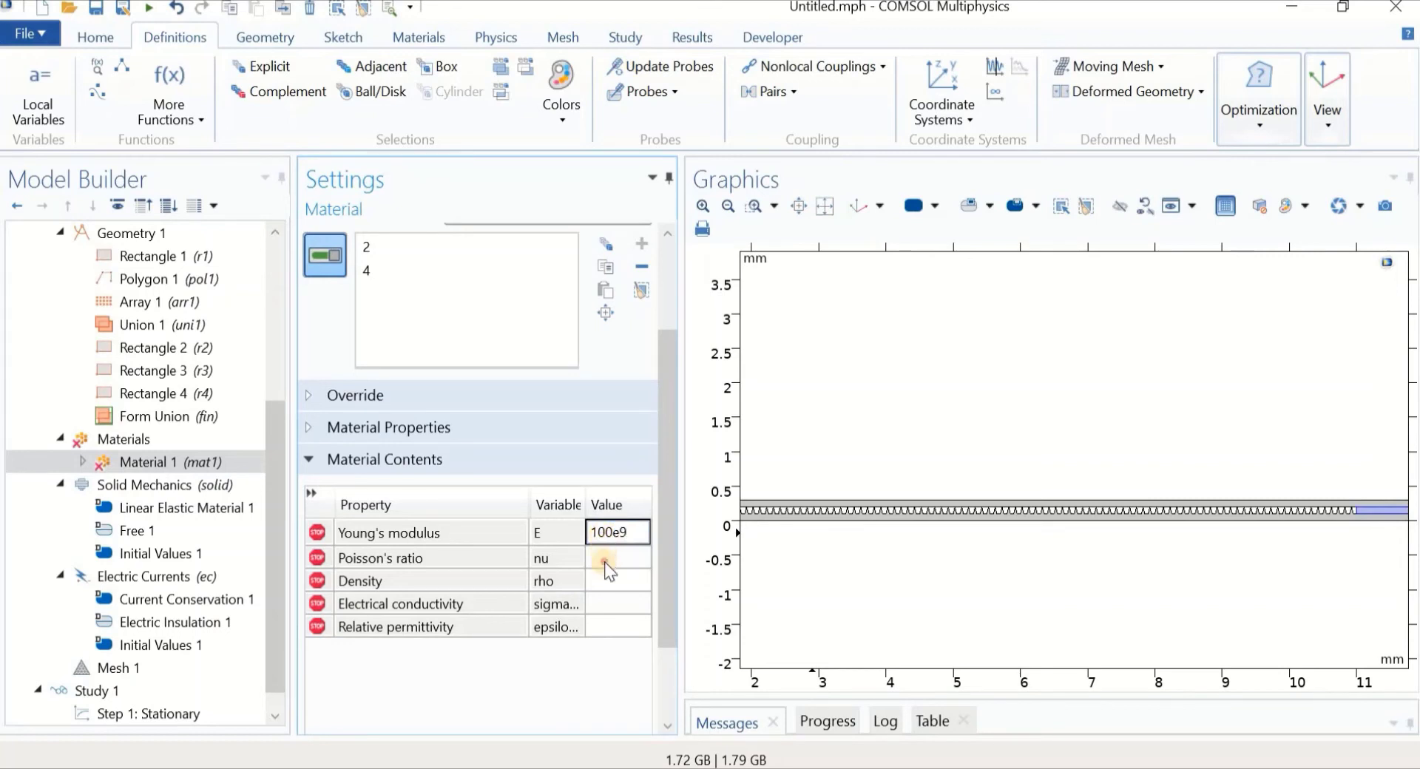
left_click(601, 556)
left_click(598, 555)
type("0.2")
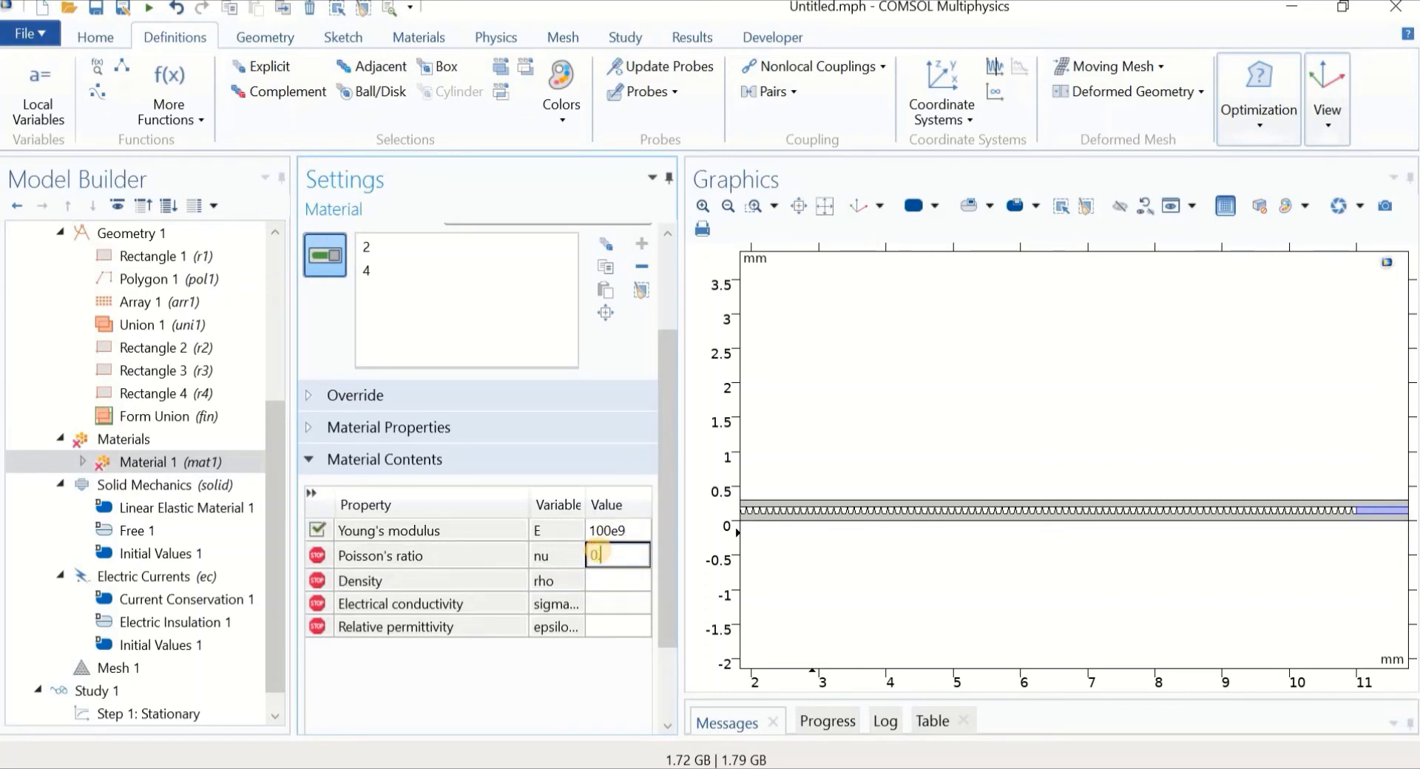
left_click(618, 582)
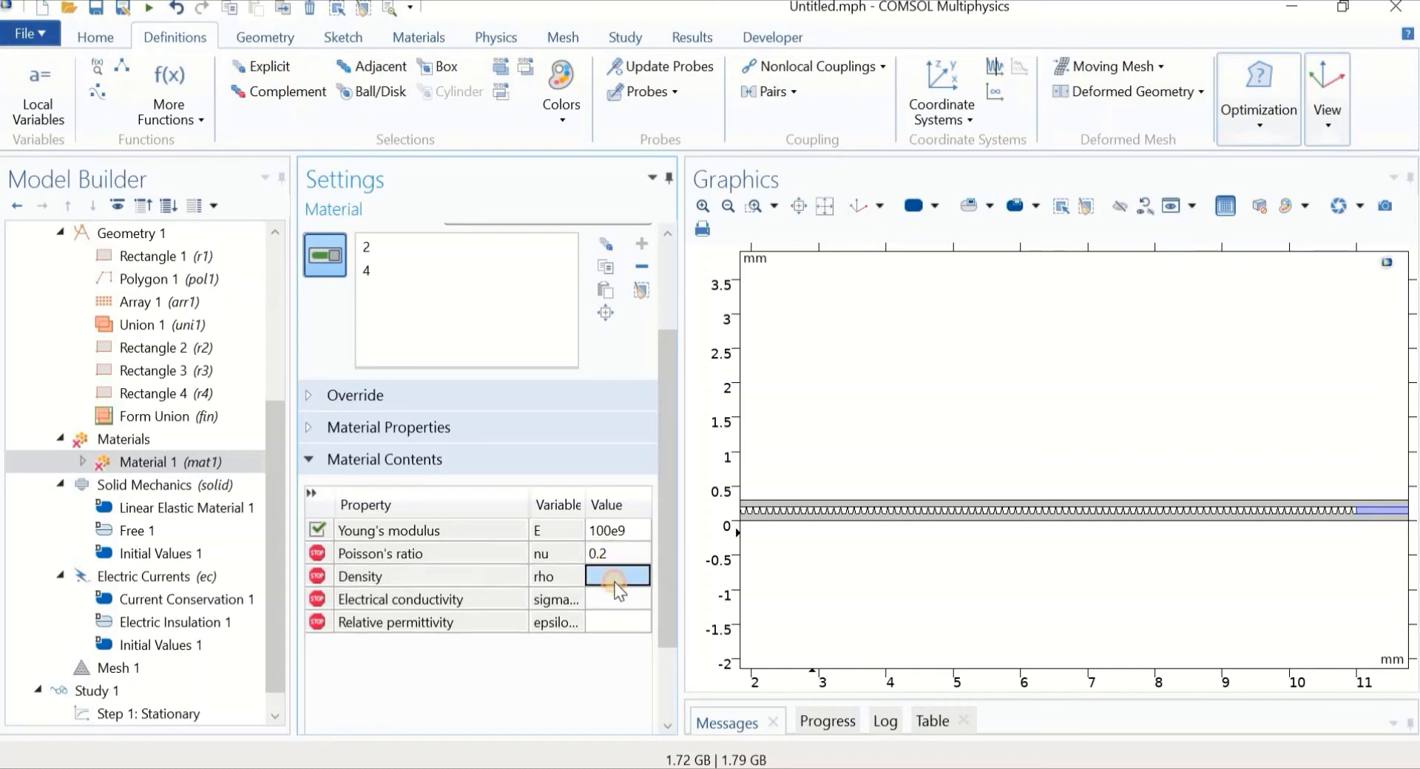
Enter density 1500, conductivity 1e-14 and relative permittivity 2 for Material 1
left_click(616, 581)
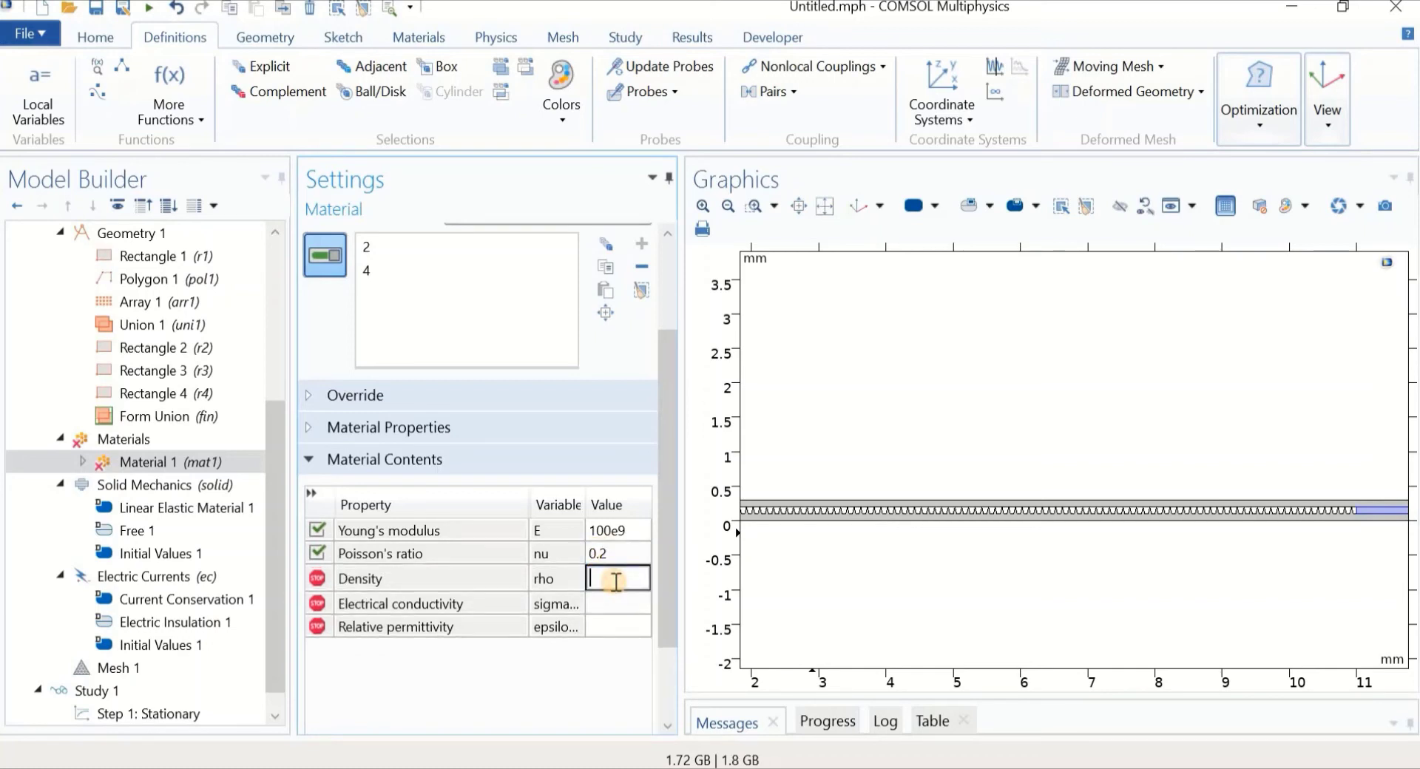
type("1500")
left_click(591, 602)
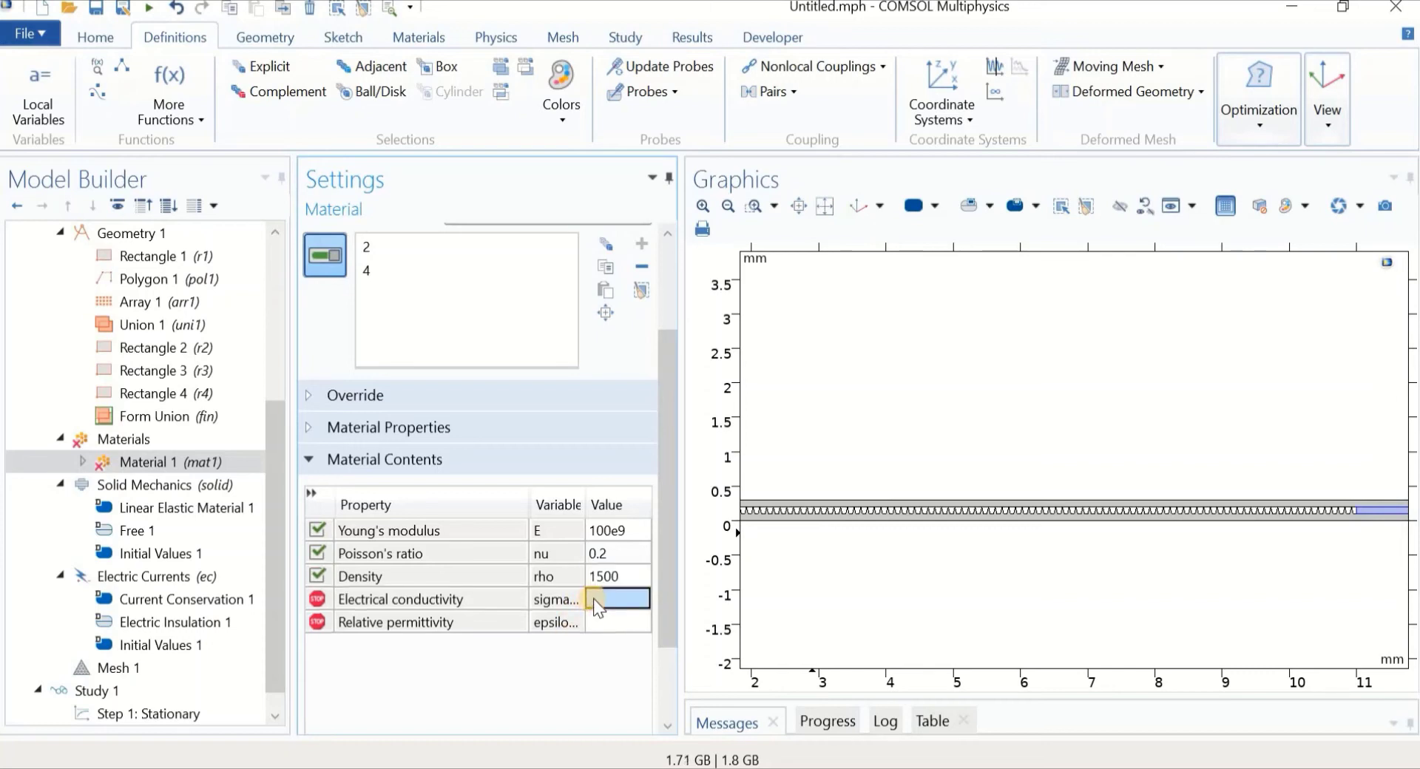
type("1")
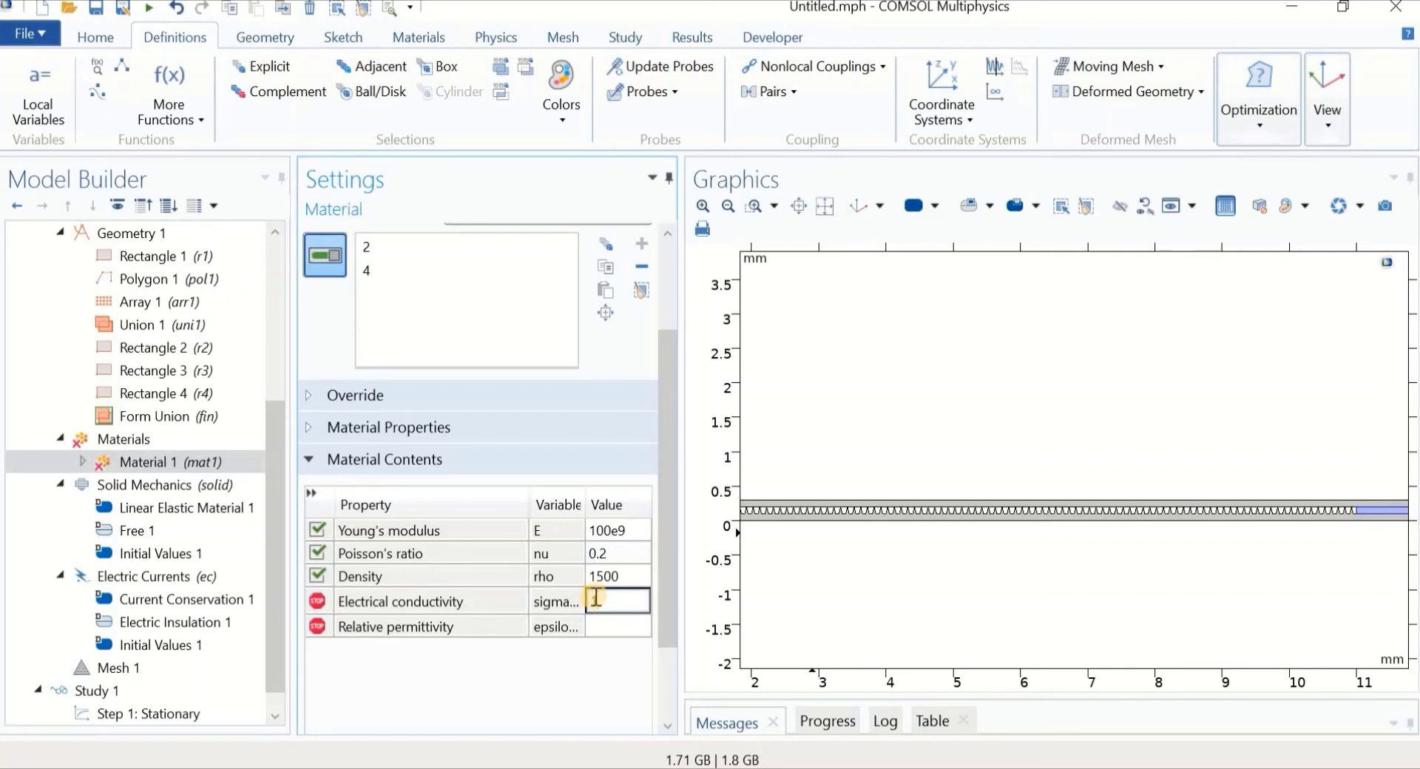
type("e")
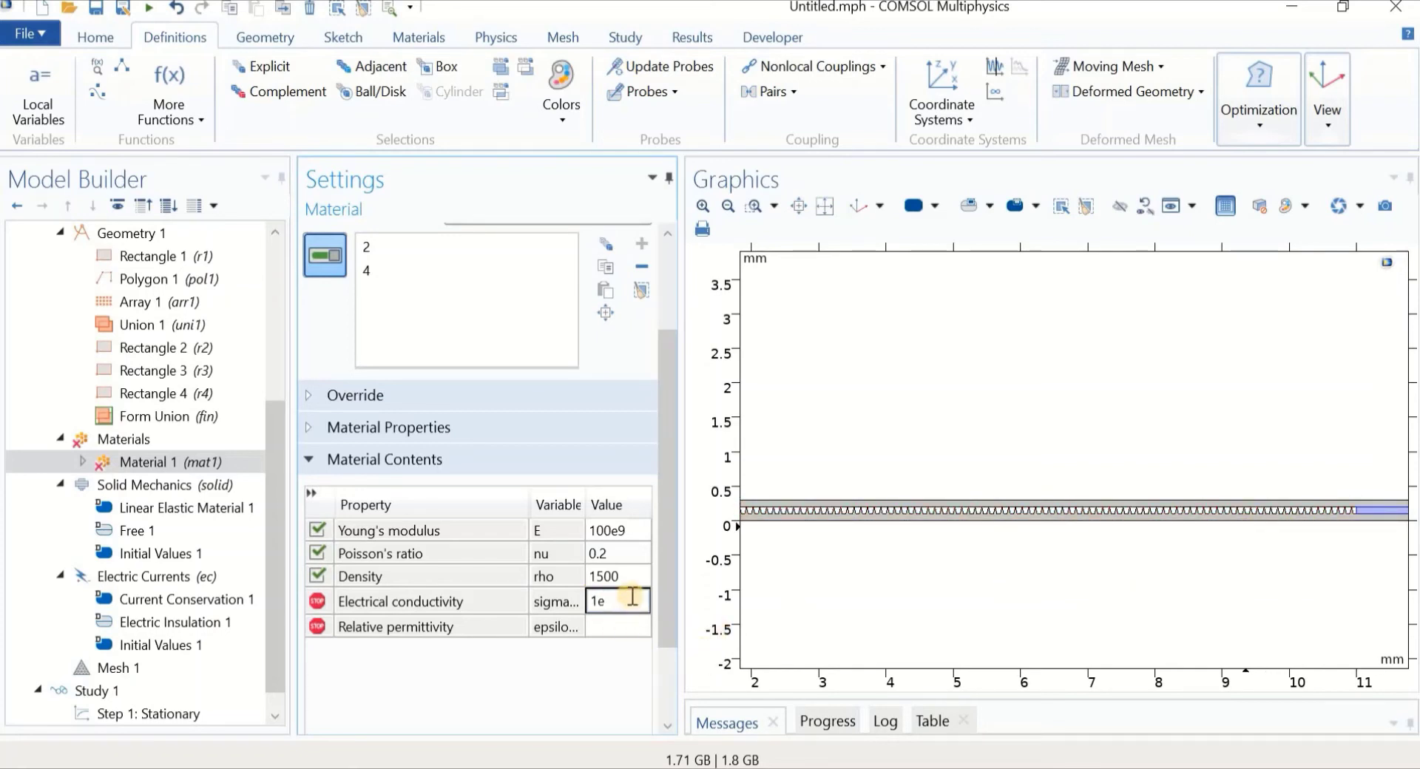
type("-14")
left_click(622, 629)
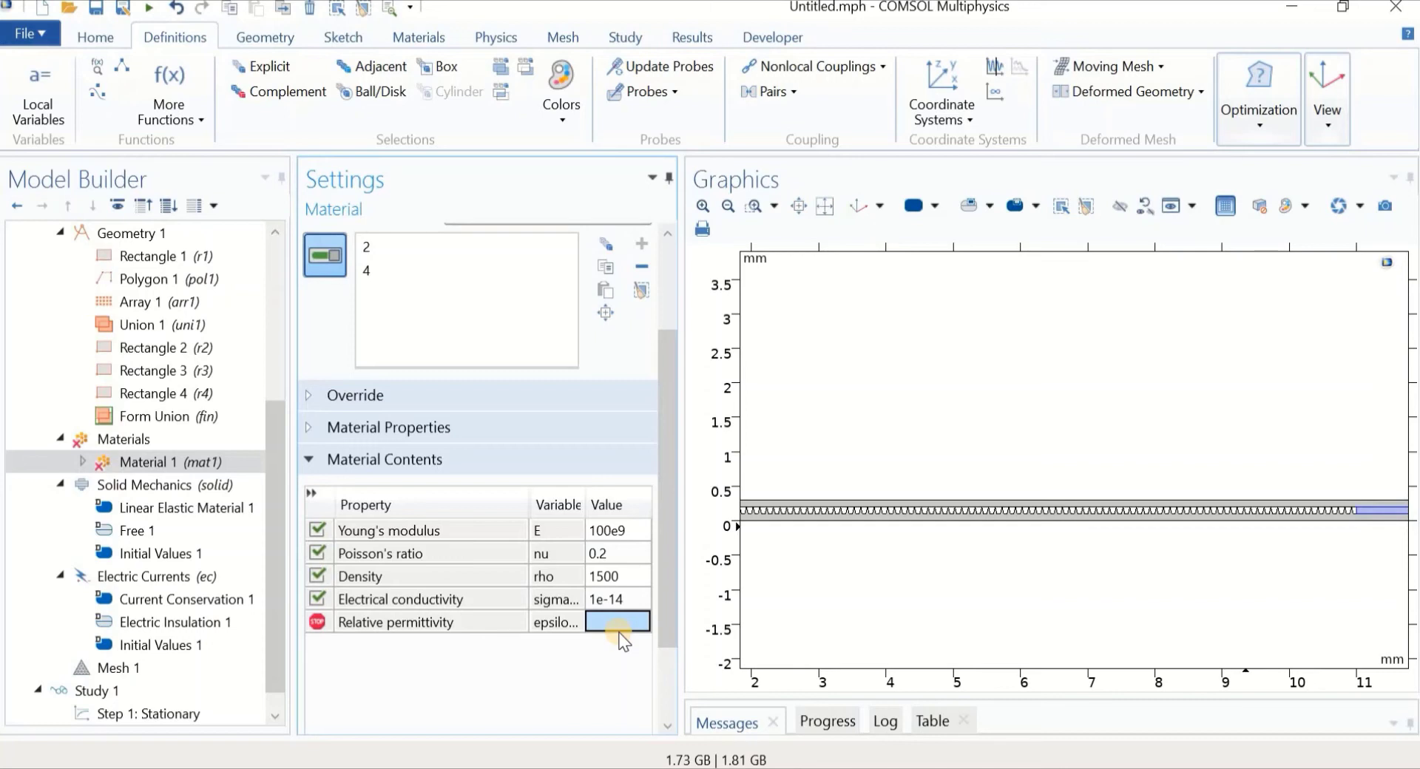
type("2")
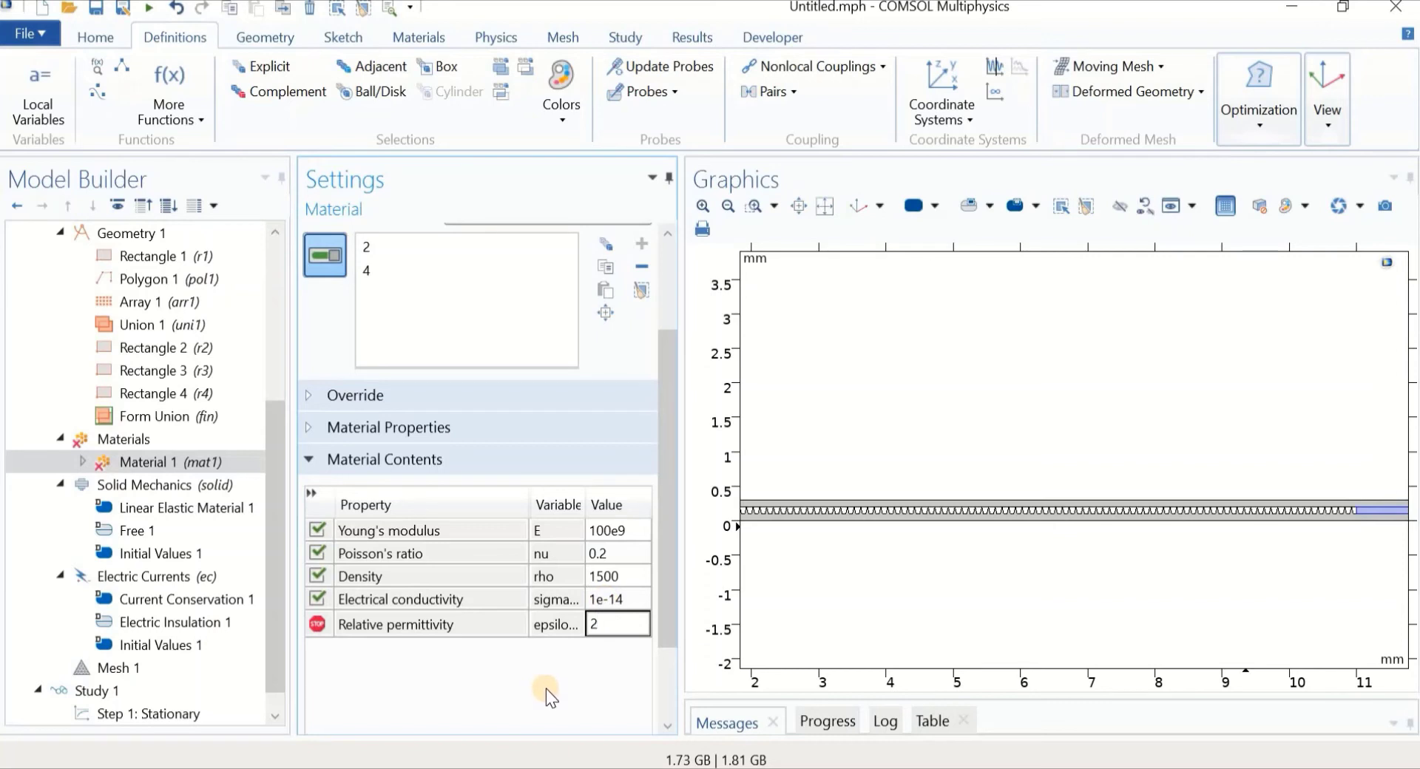
left_click(605, 625)
left_click(118, 438)
Add blank Material 2 and assign it to domains 1 and 3
right_click(118, 438)
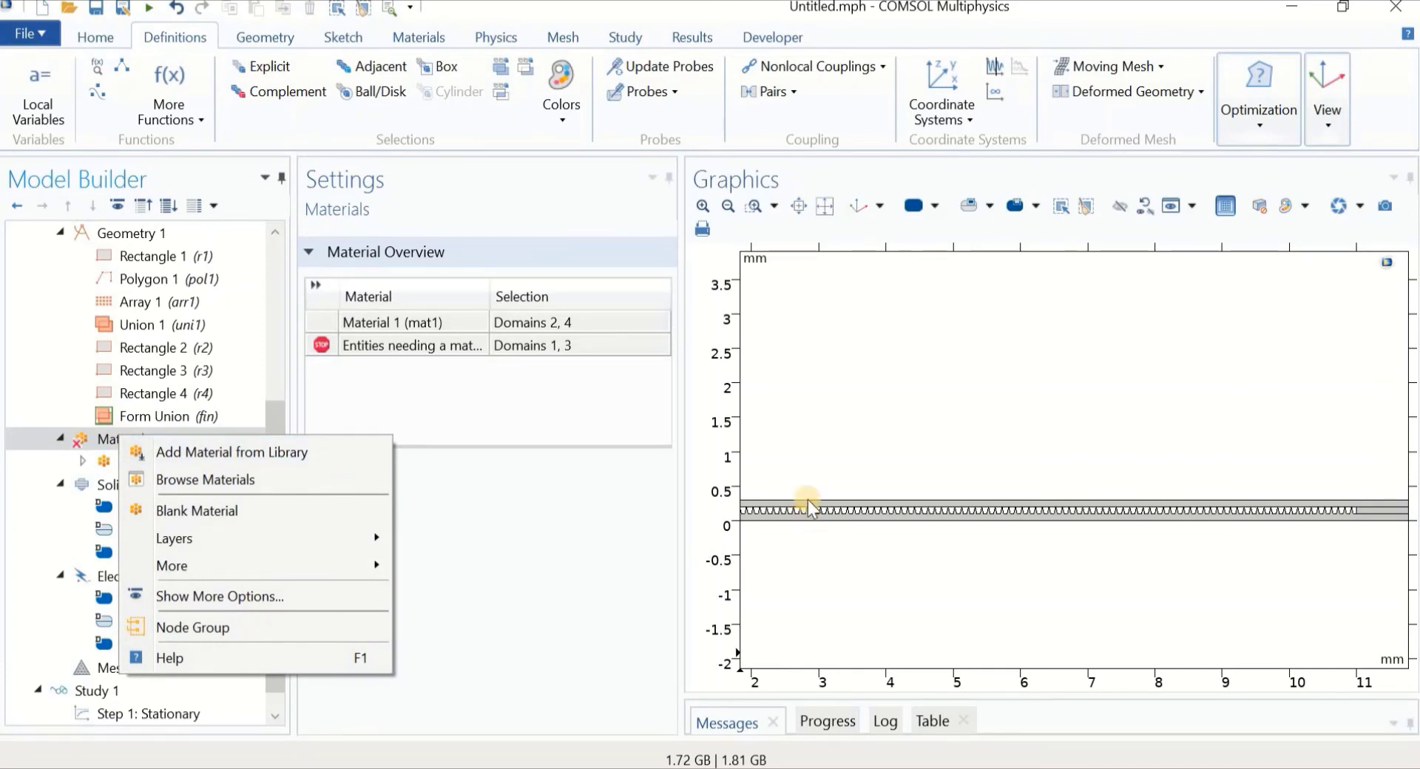
left_click(274, 504)
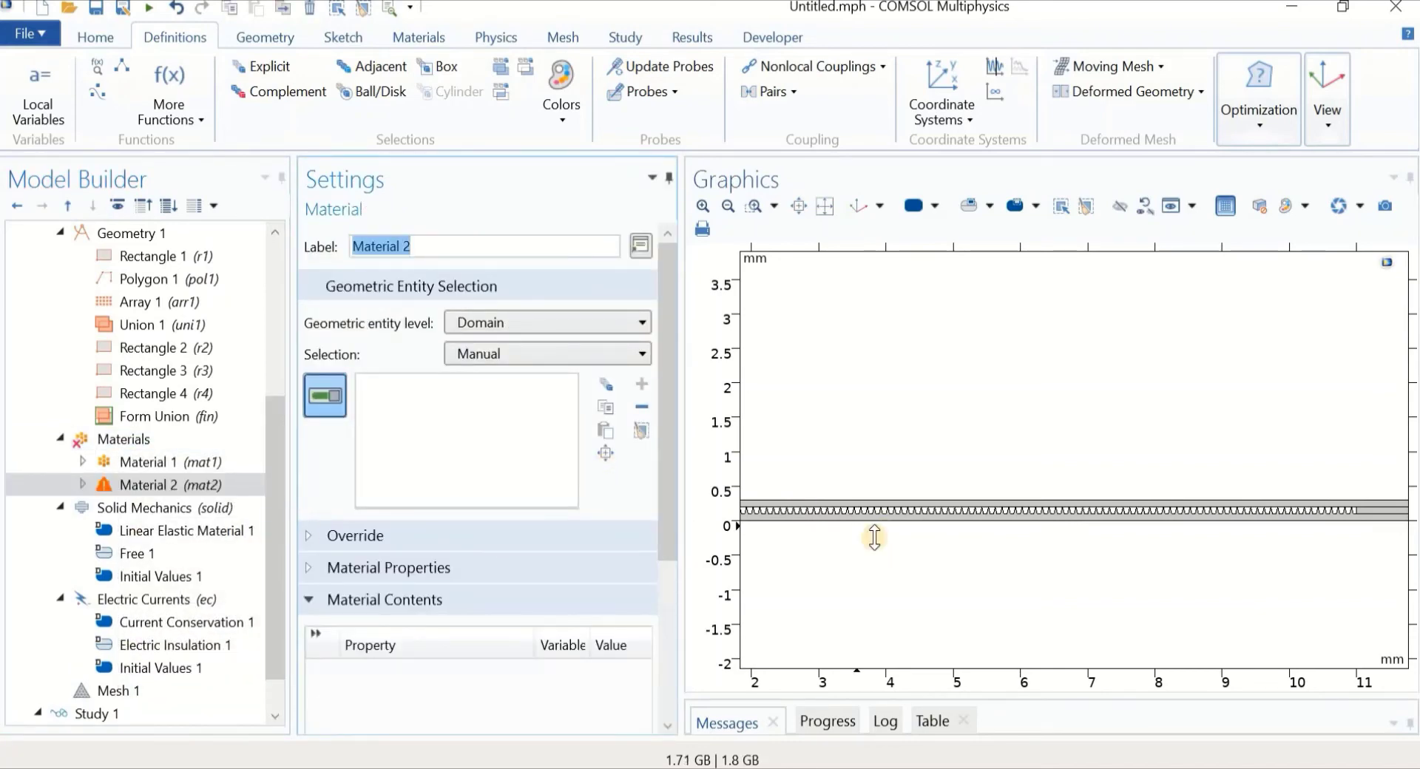
scroll(875, 538, "up", 2)
left_click(865, 460)
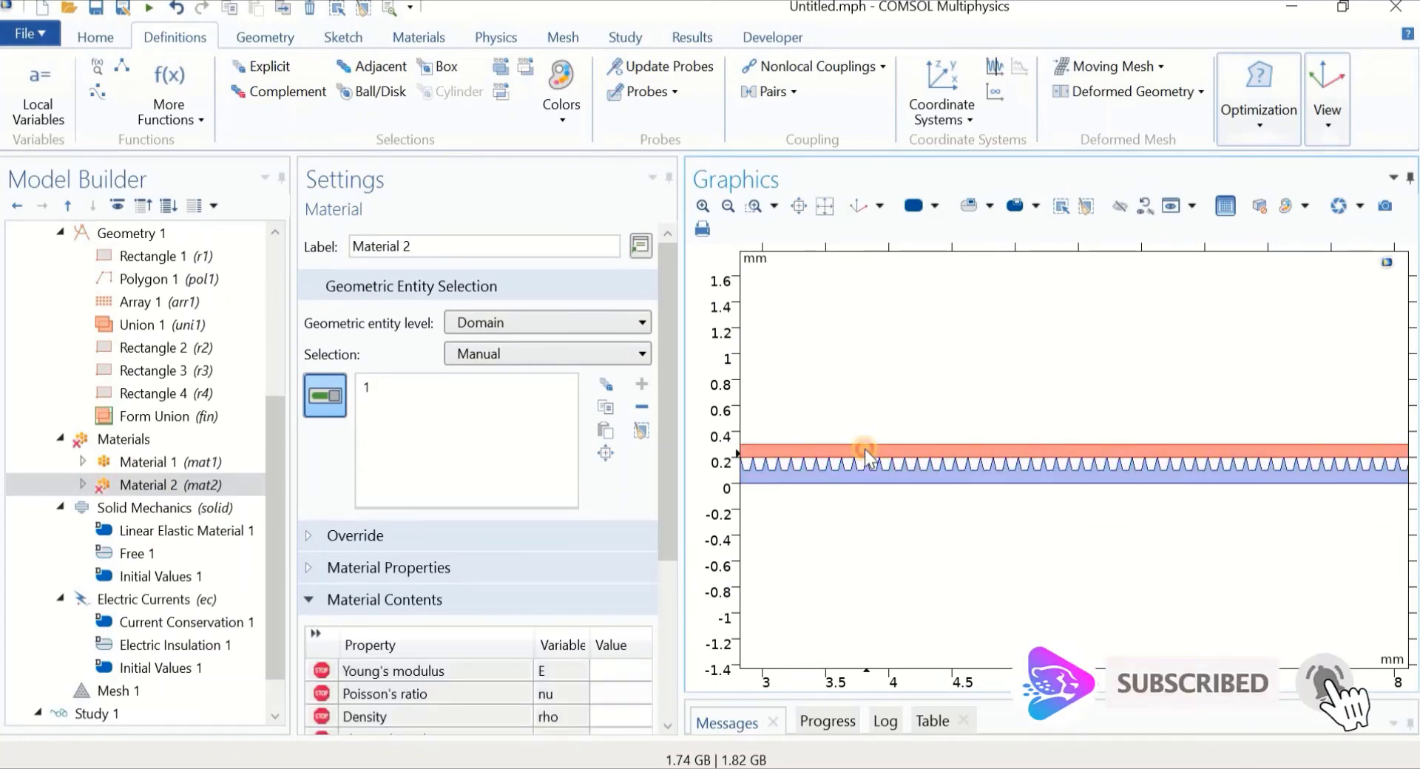
left_click(866, 459)
scroll(877, 562, "down", 2)
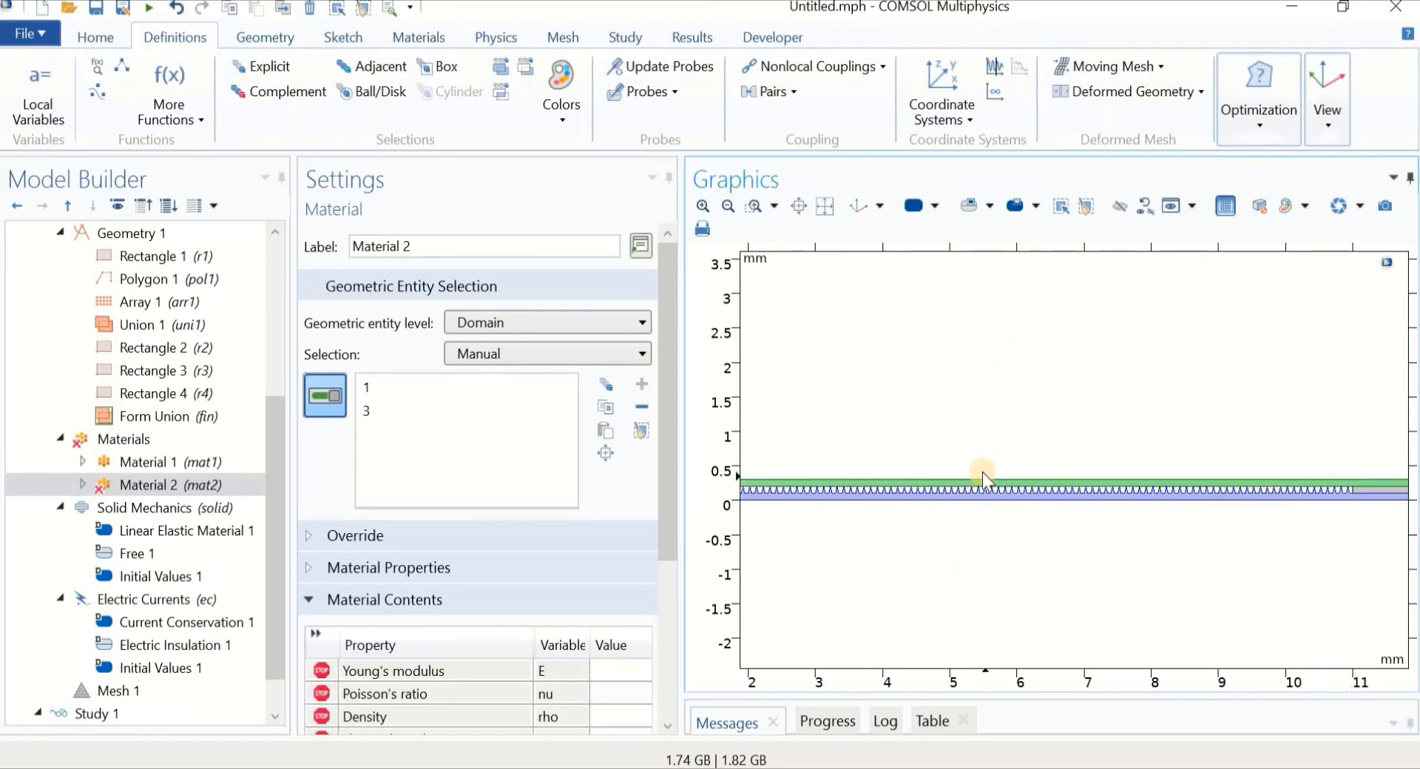
scroll(962, 473, "up", 5)
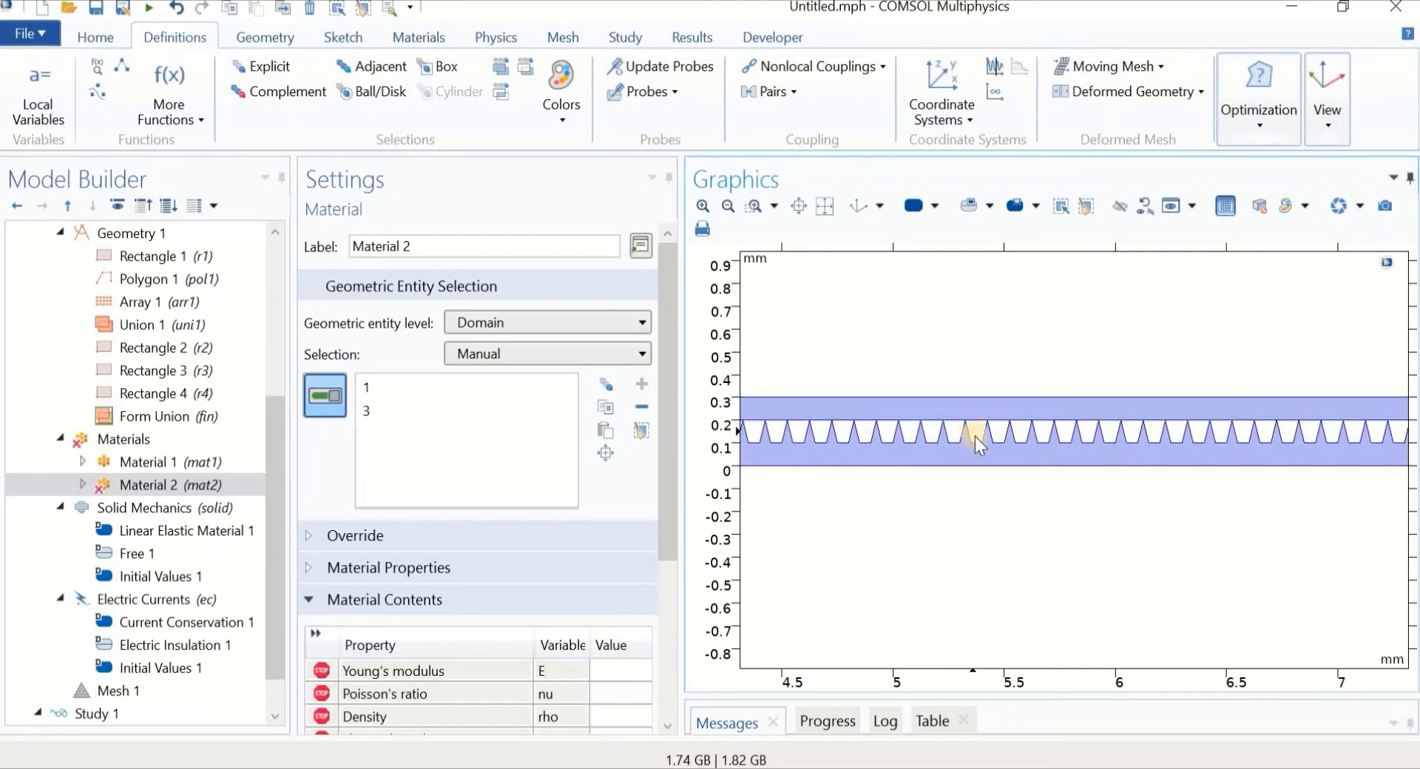
Enter Young's modulus 2e7 and Poisson's ratio 0.4 for Material 2
left_click_drag(673, 474, 681, 537)
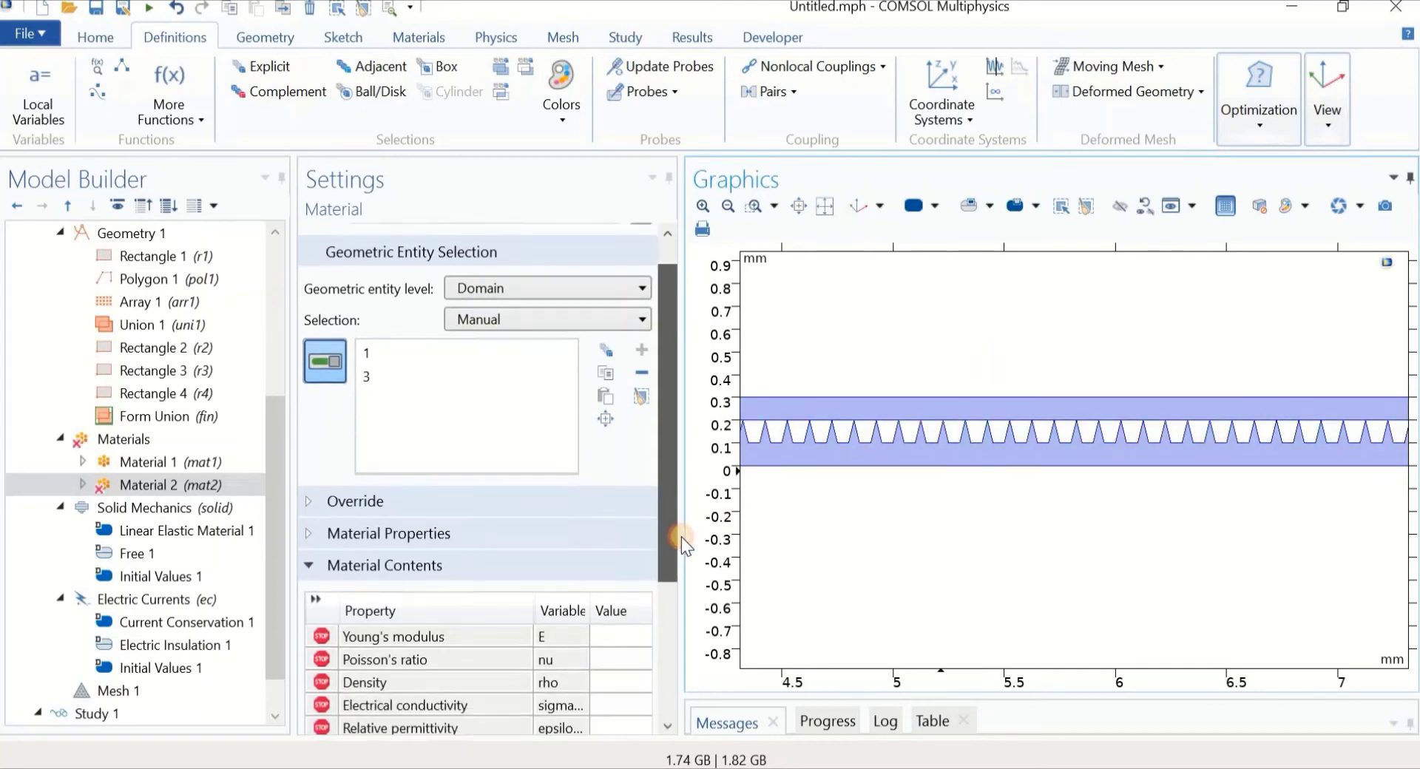
left_click(632, 569)
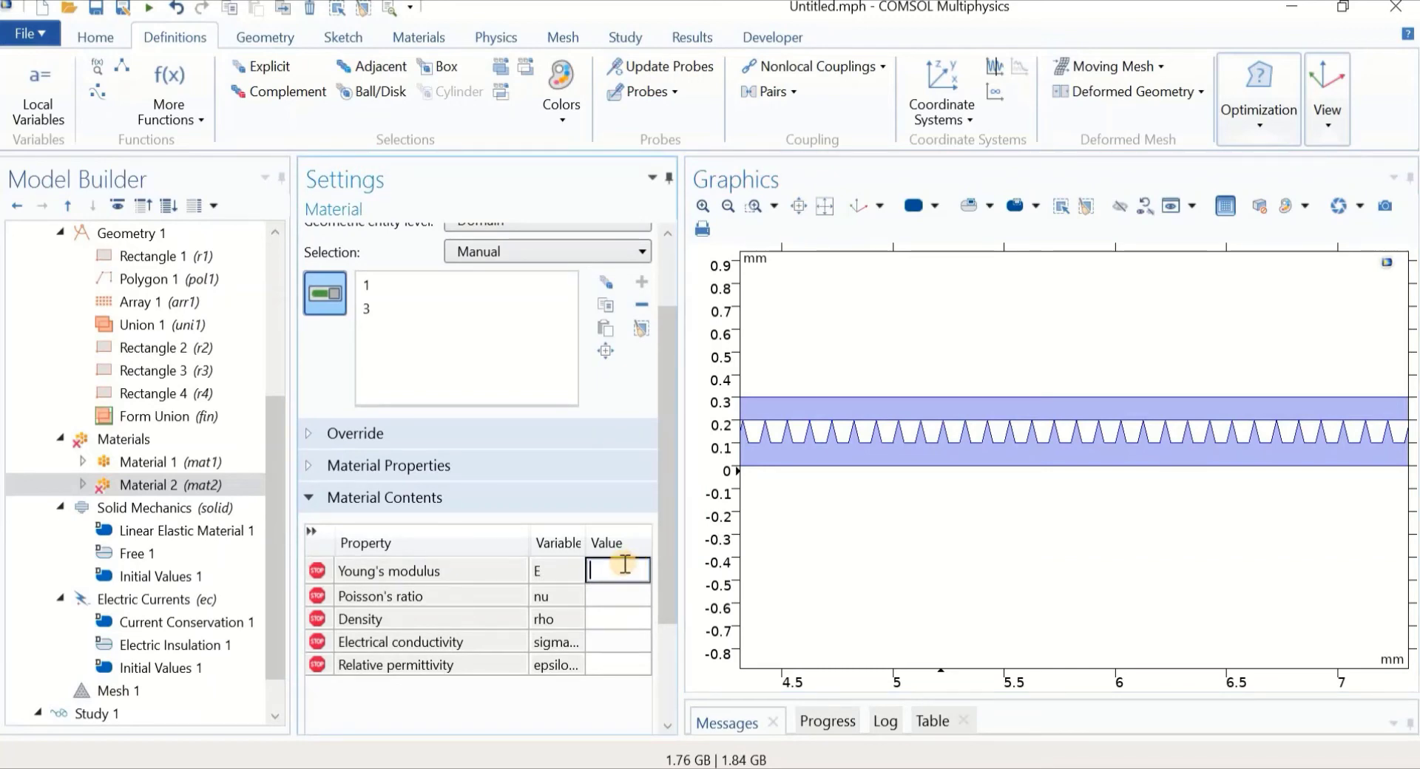
type("2e7")
left_click(626, 598)
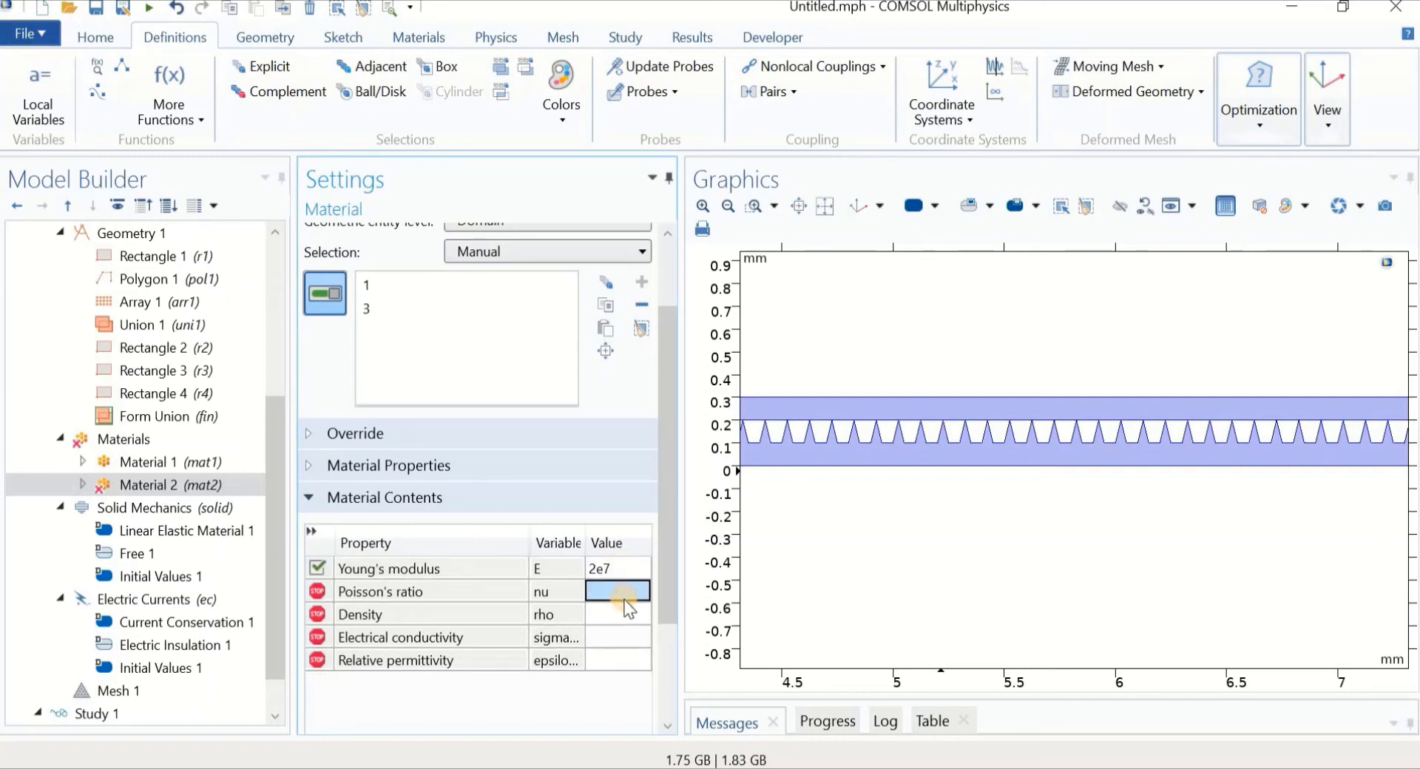
type("0.4")
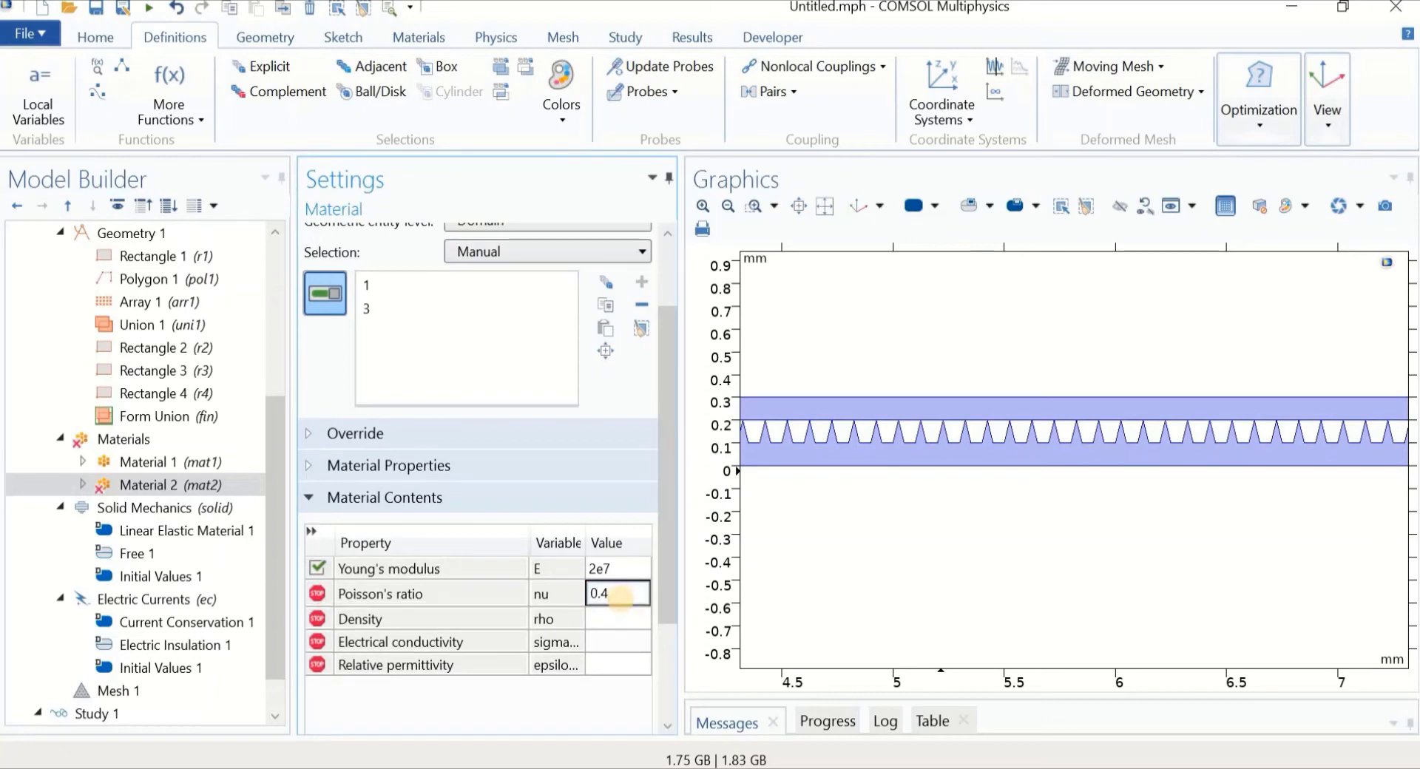
left_click(608, 618)
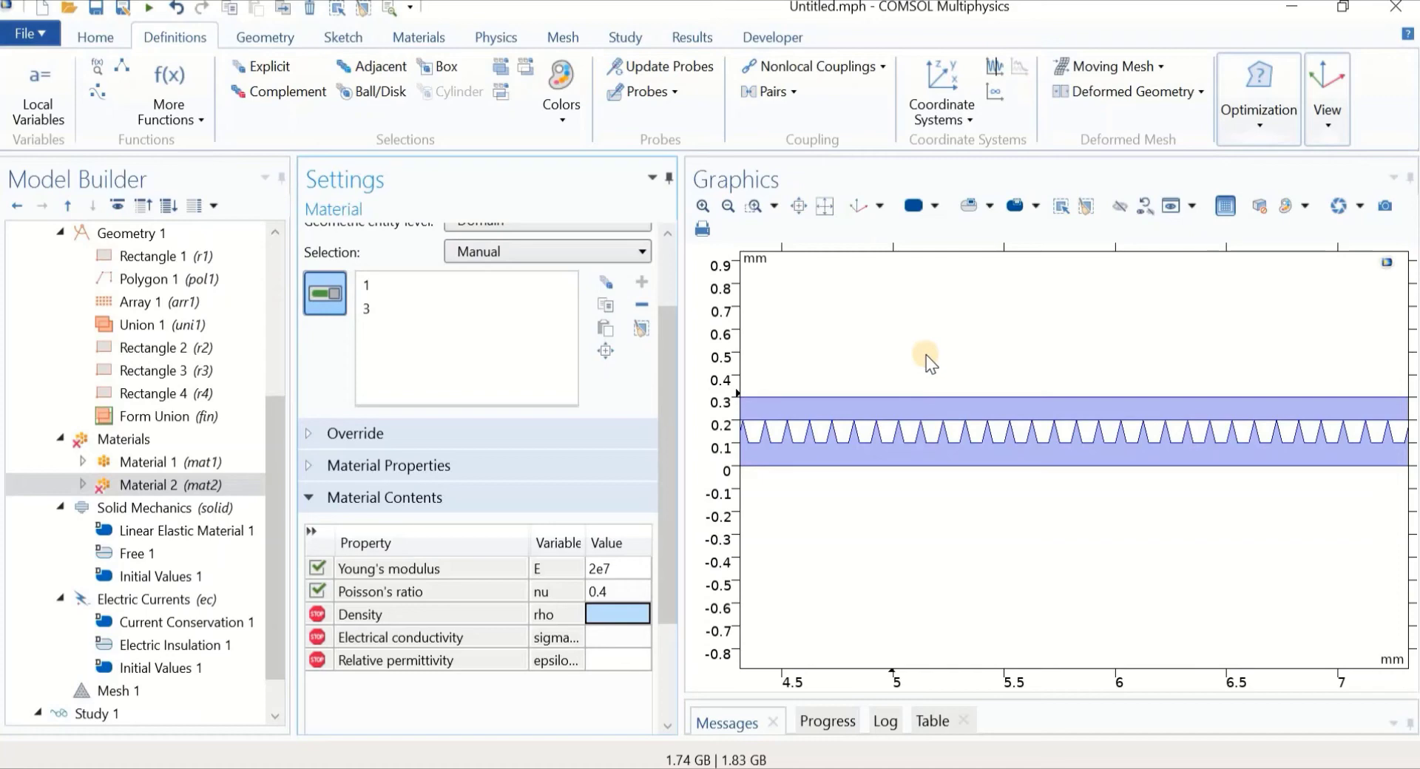
Enter density 1200, conductivity 2 and relative permittivity 2 for Material 2
left_click(617, 614)
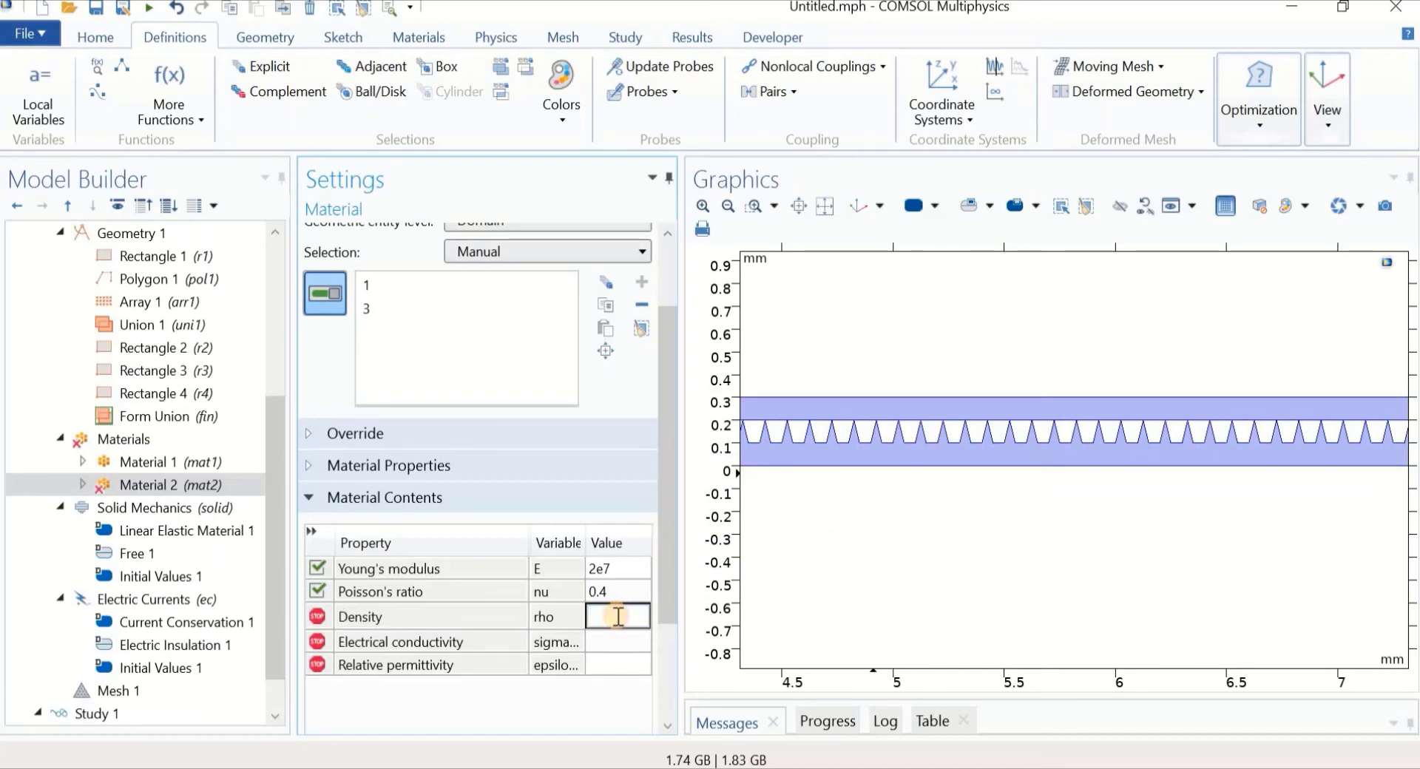
type("1200")
left_click(623, 642)
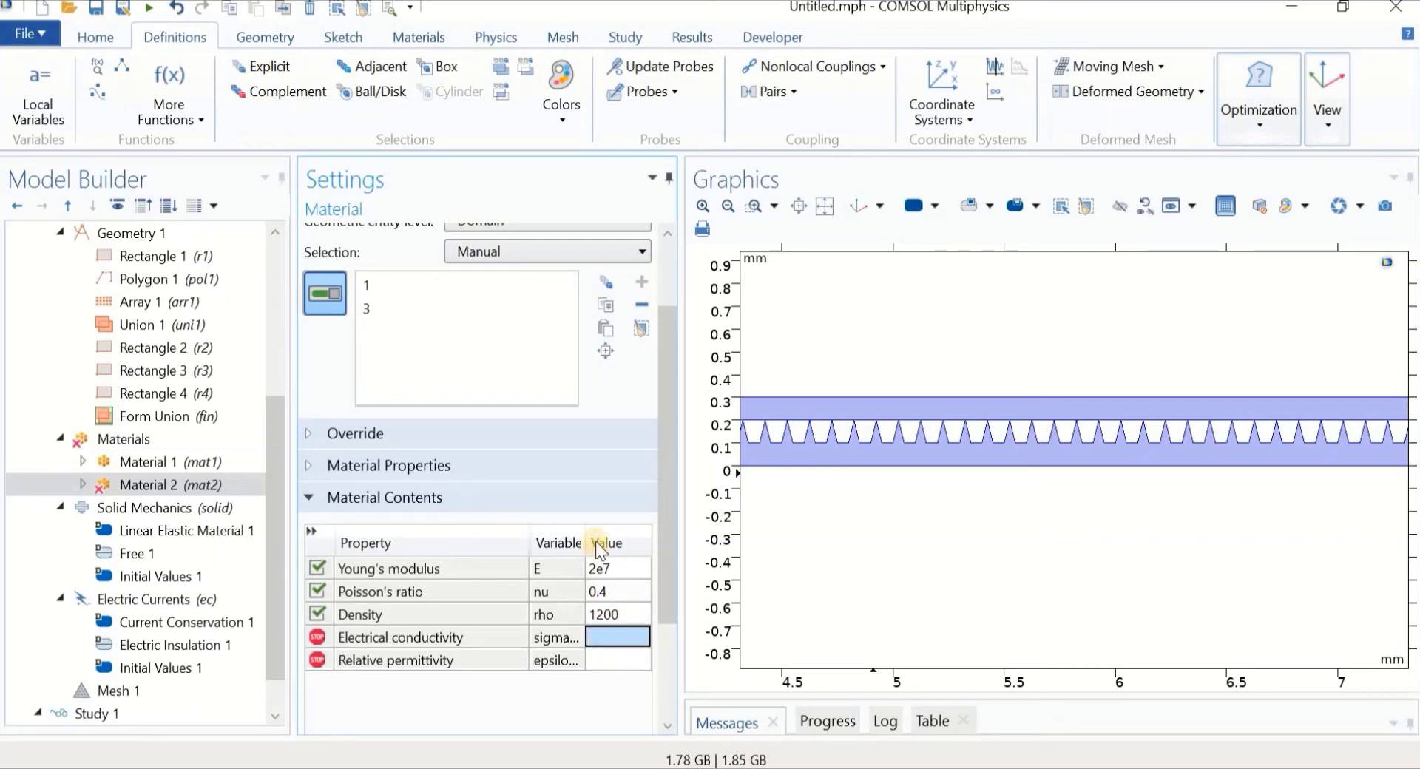
left_click_drag(585, 544, 472, 538)
left_click(575, 640)
type("2")
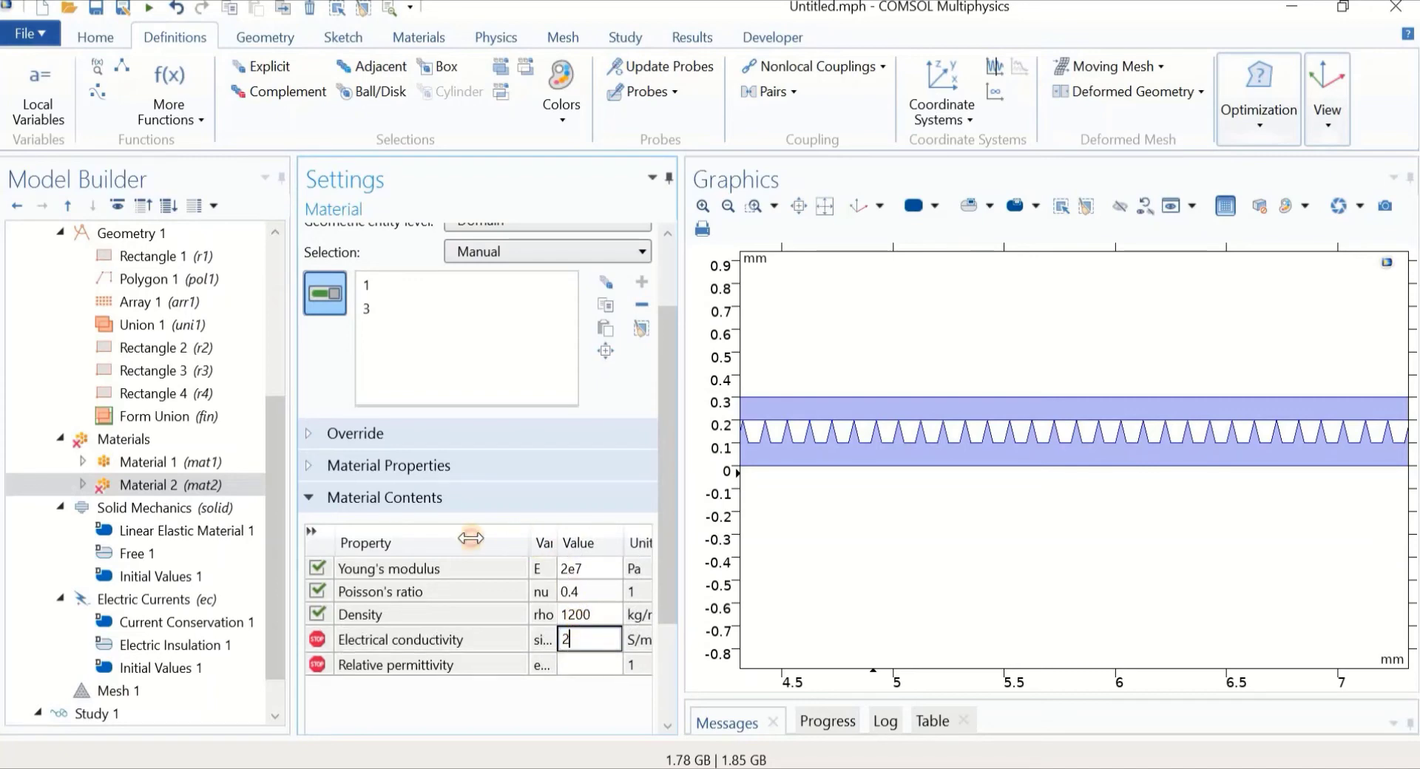
left_click(531, 660)
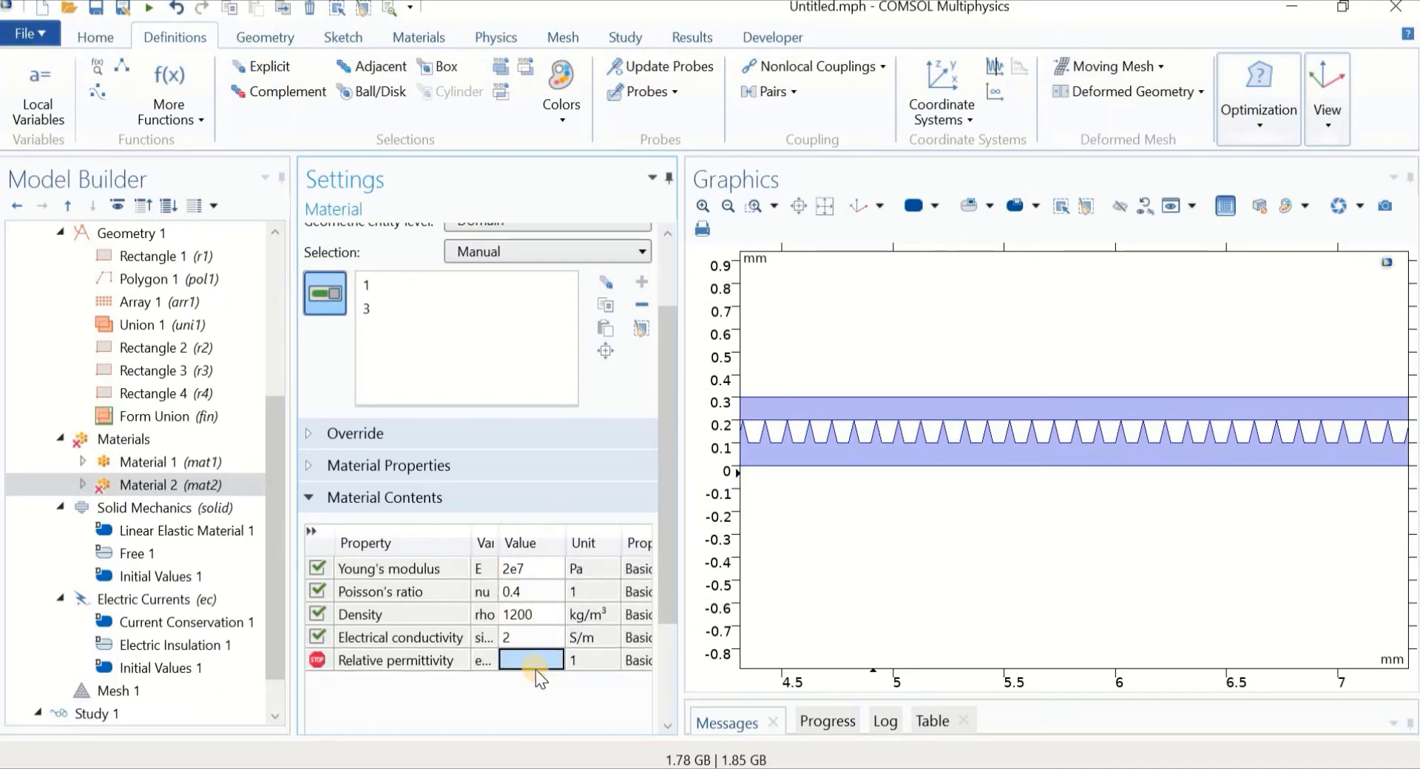
type("2")
key("Return")
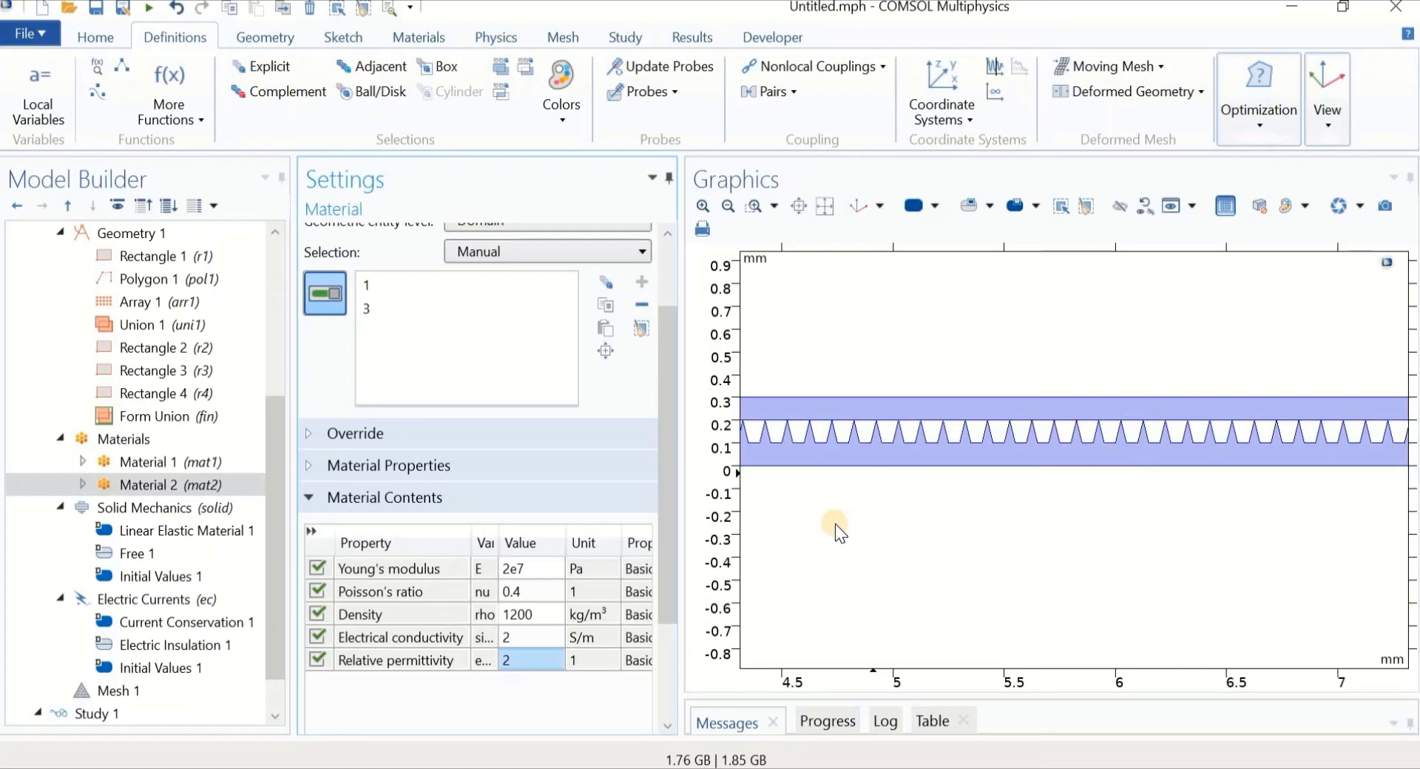
Set the Solid Mechanics thickness d to 0.001 m
left_click(168, 508)
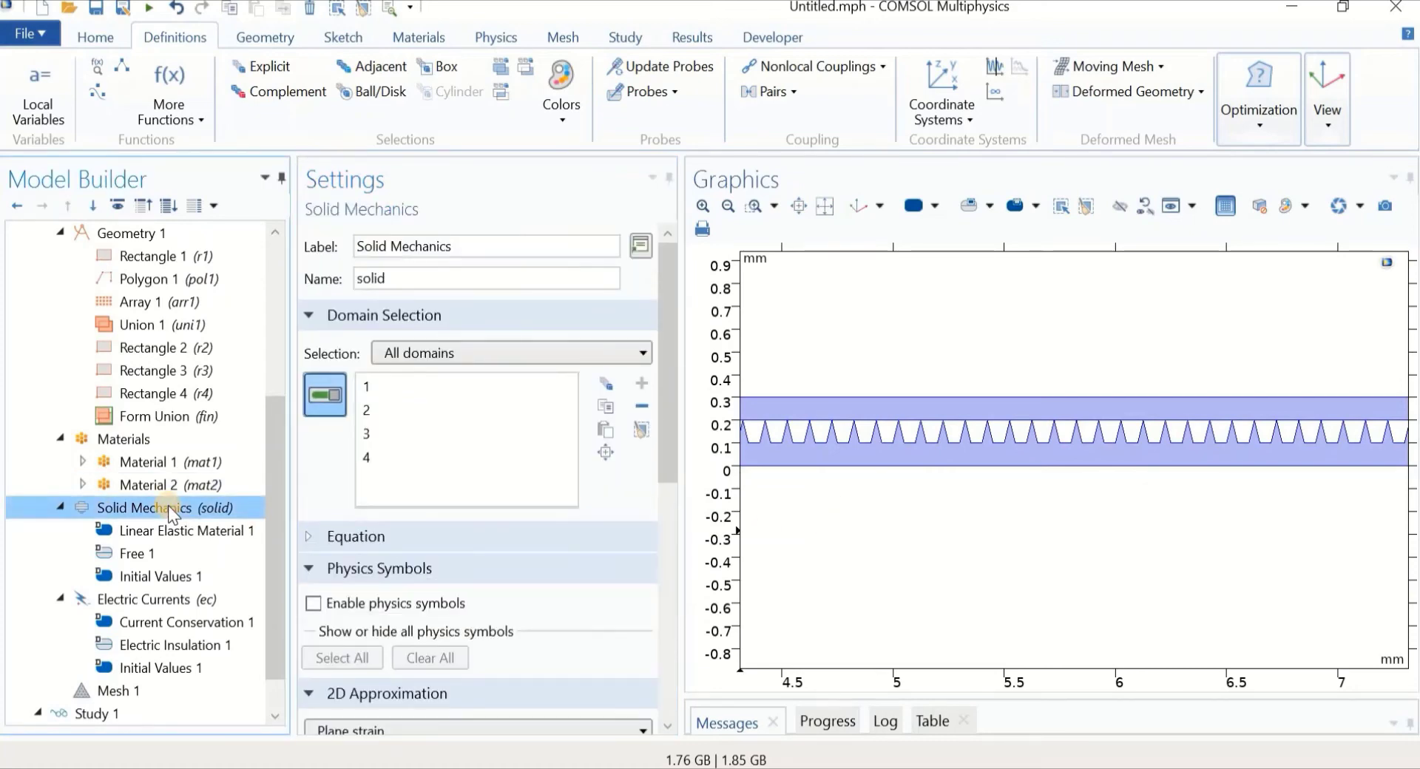
left_click_drag(668, 434, 664, 534)
double_click(376, 657)
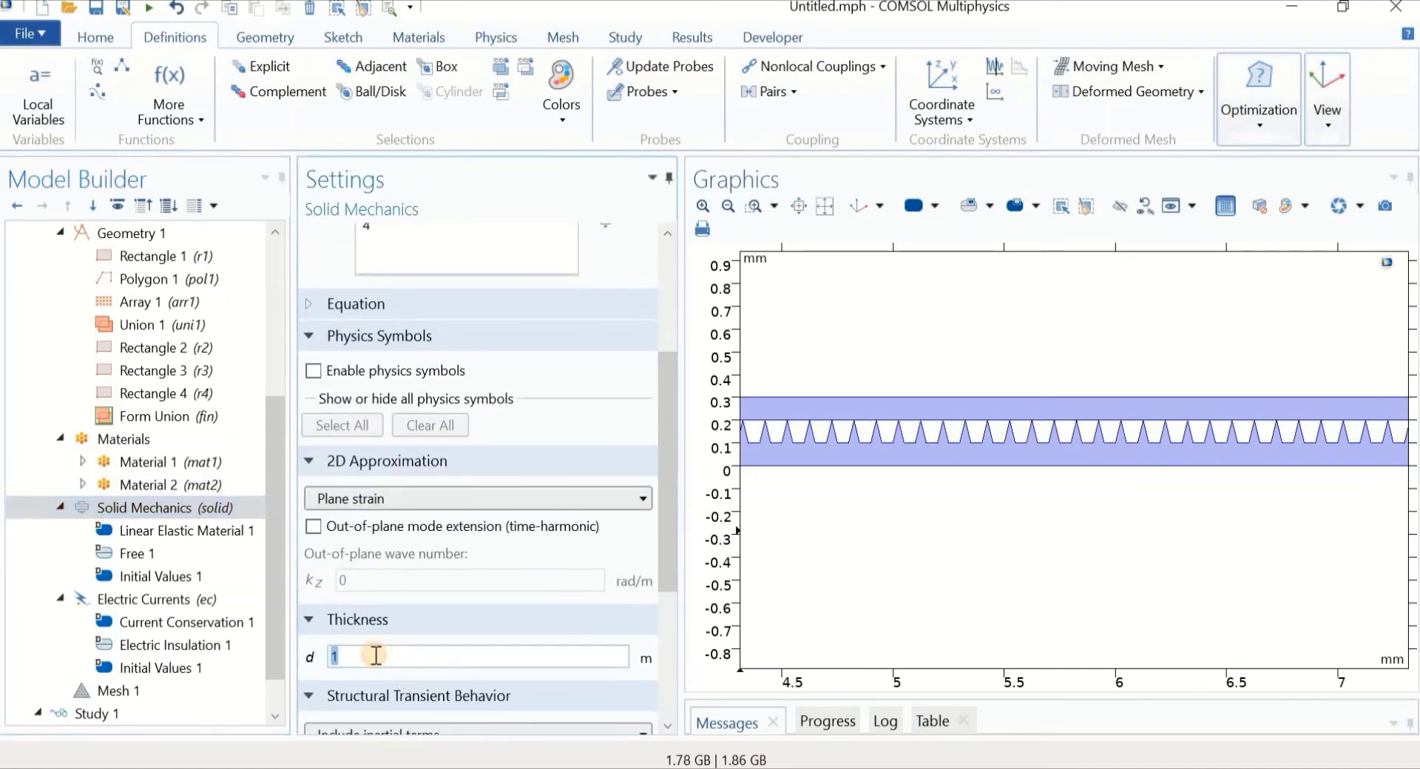
type("0.001")
left_click(194, 509)
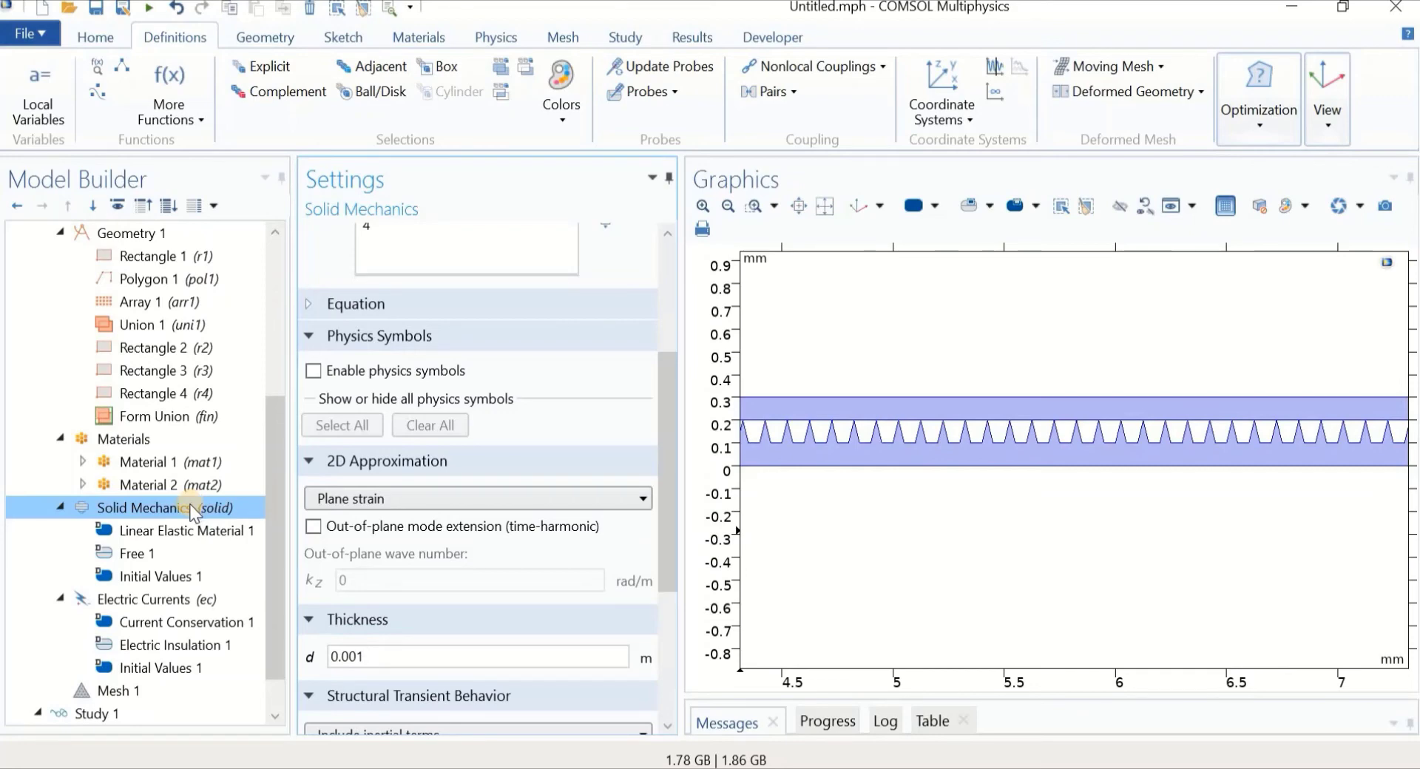
Set the Electric Currents out-of-plane thickness d to 0.001 m as well
left_click(172, 604)
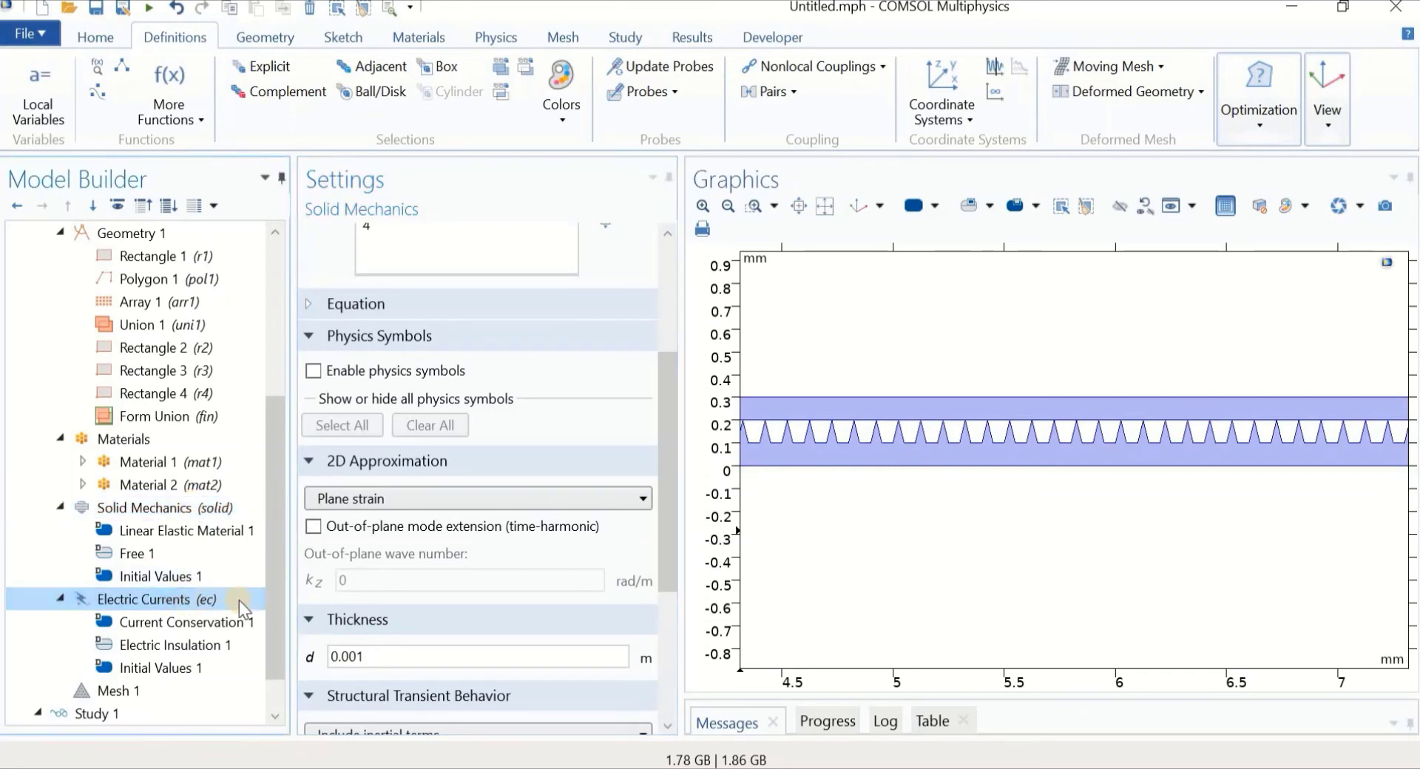
double_click(368, 635)
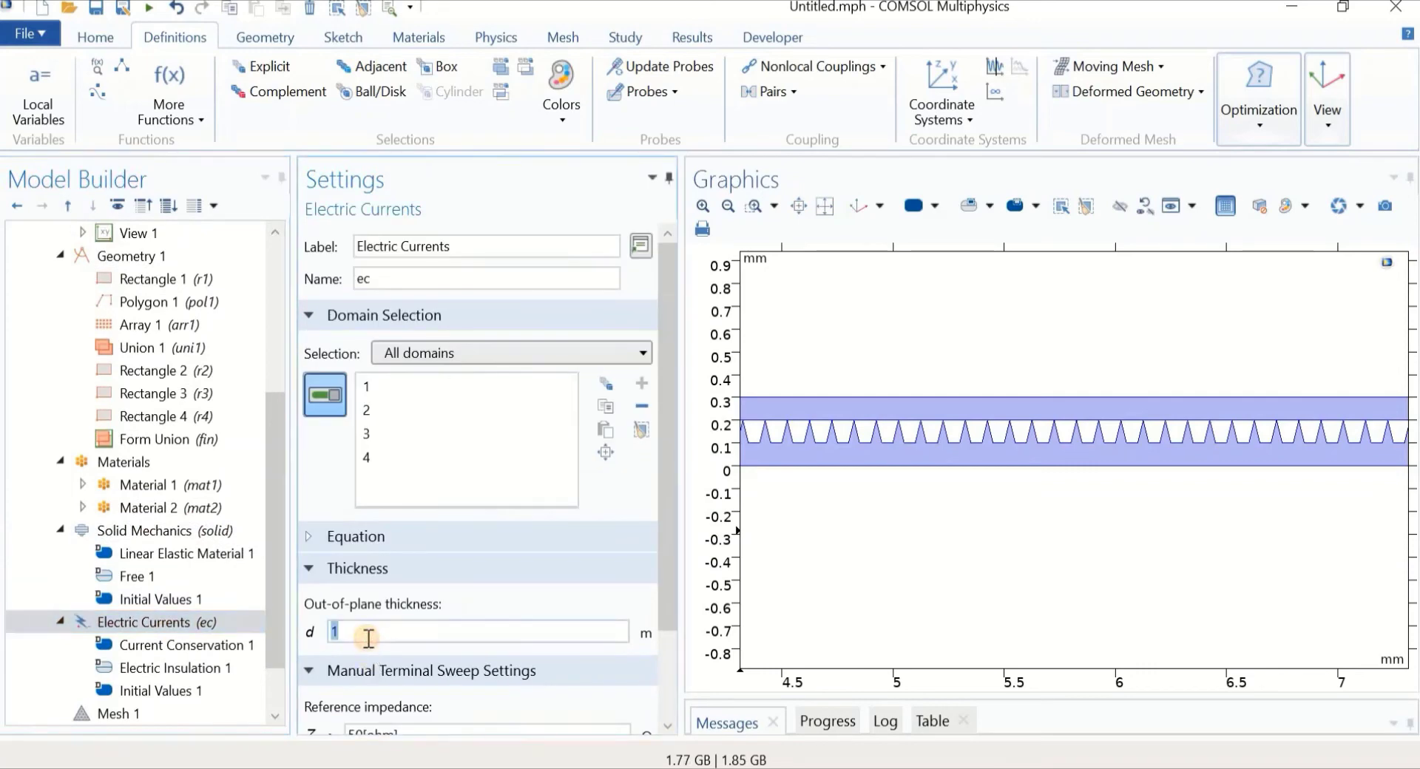
type("0.001")
left_click(168, 529)
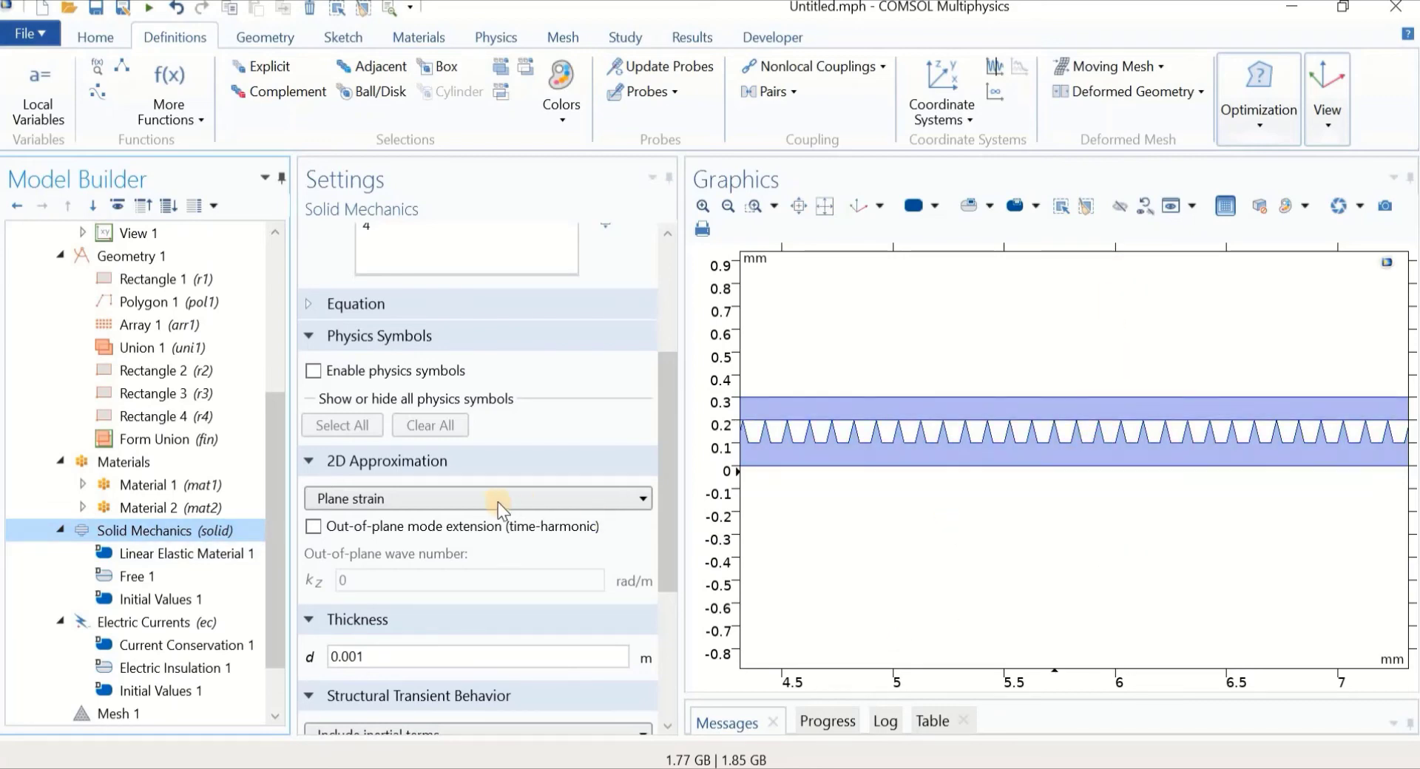
Add a Fixed Constraint to Solid Mechanics on boundary 2
right_click(158, 526)
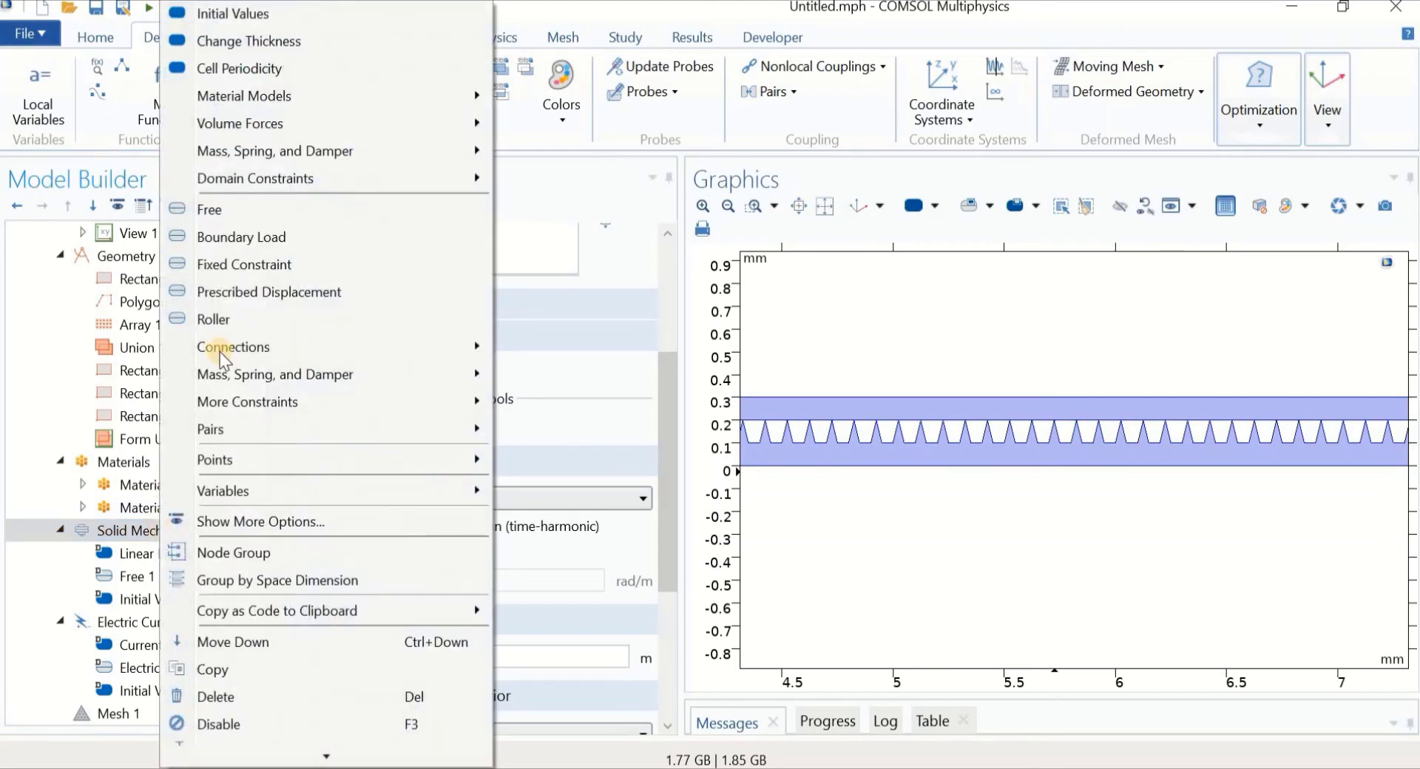
left_click(243, 267)
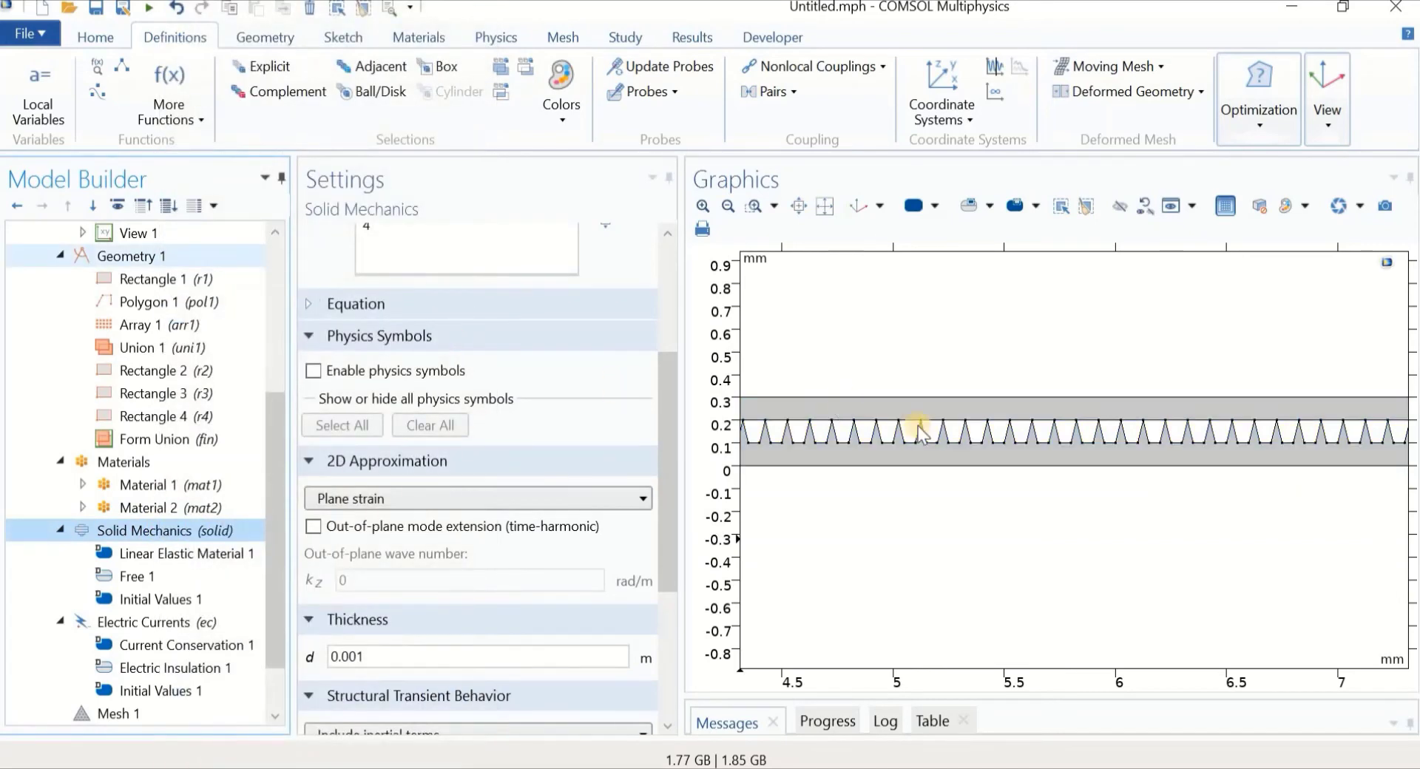
scroll(1005, 556, "down", 3)
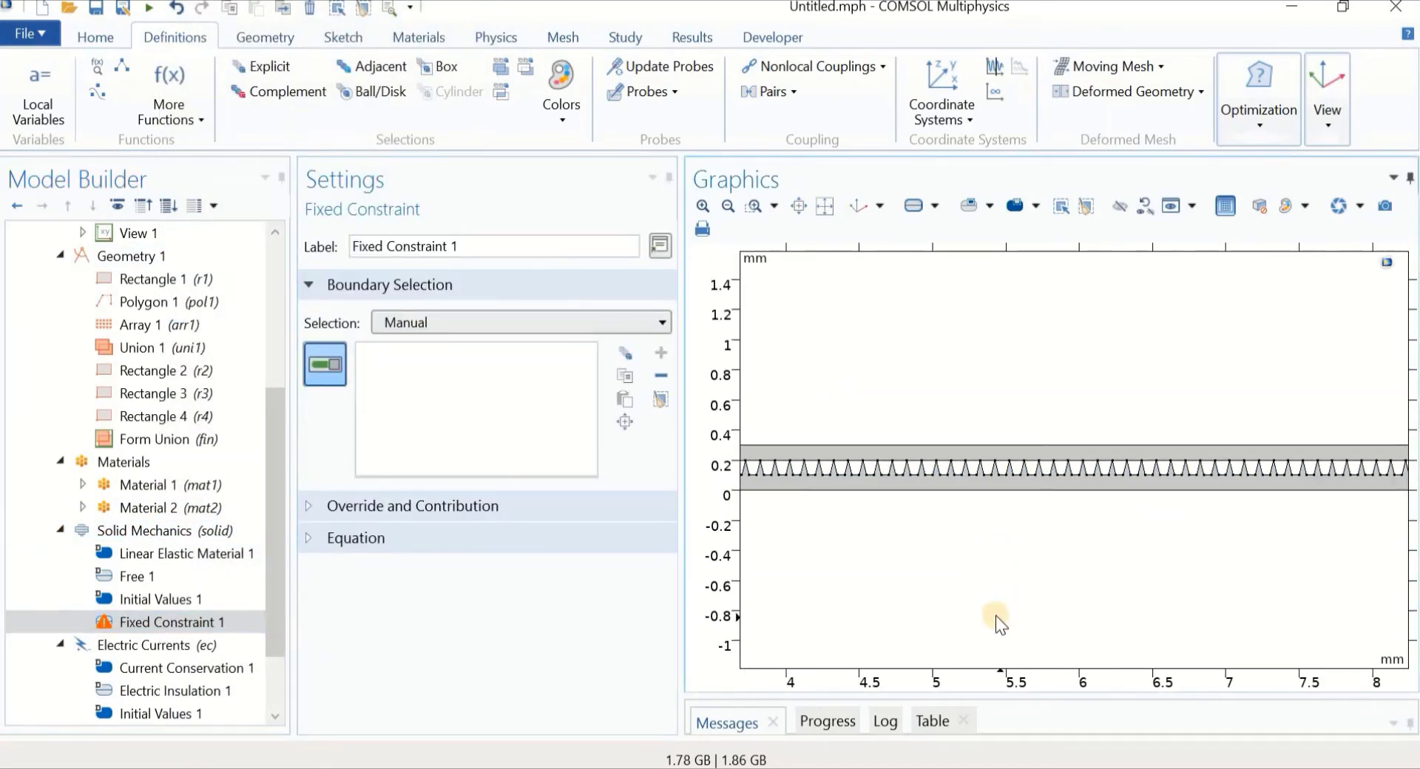
left_click(992, 509)
scroll(888, 577, "down", 4)
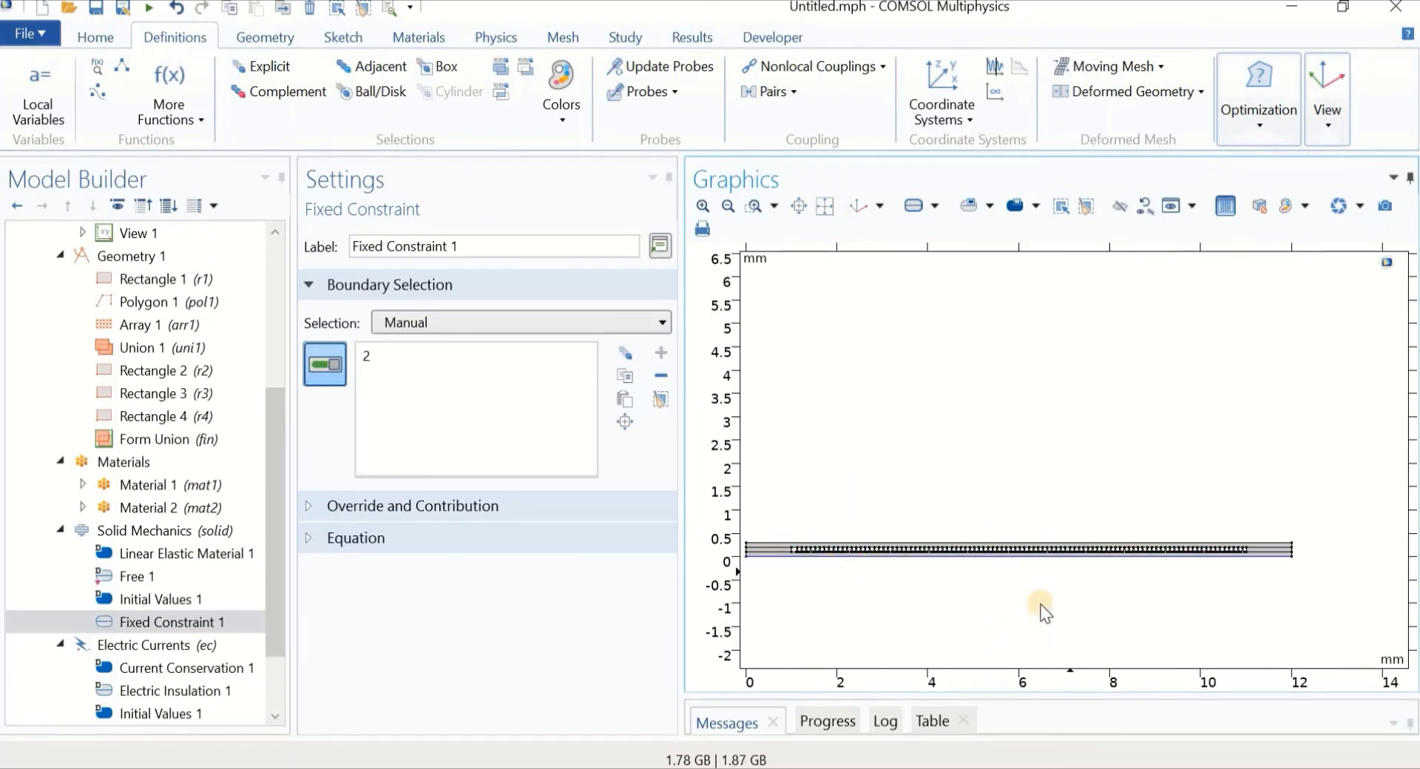
Add a Boundary Load to Solid Mechanics on boundary 7
right_click(146, 529)
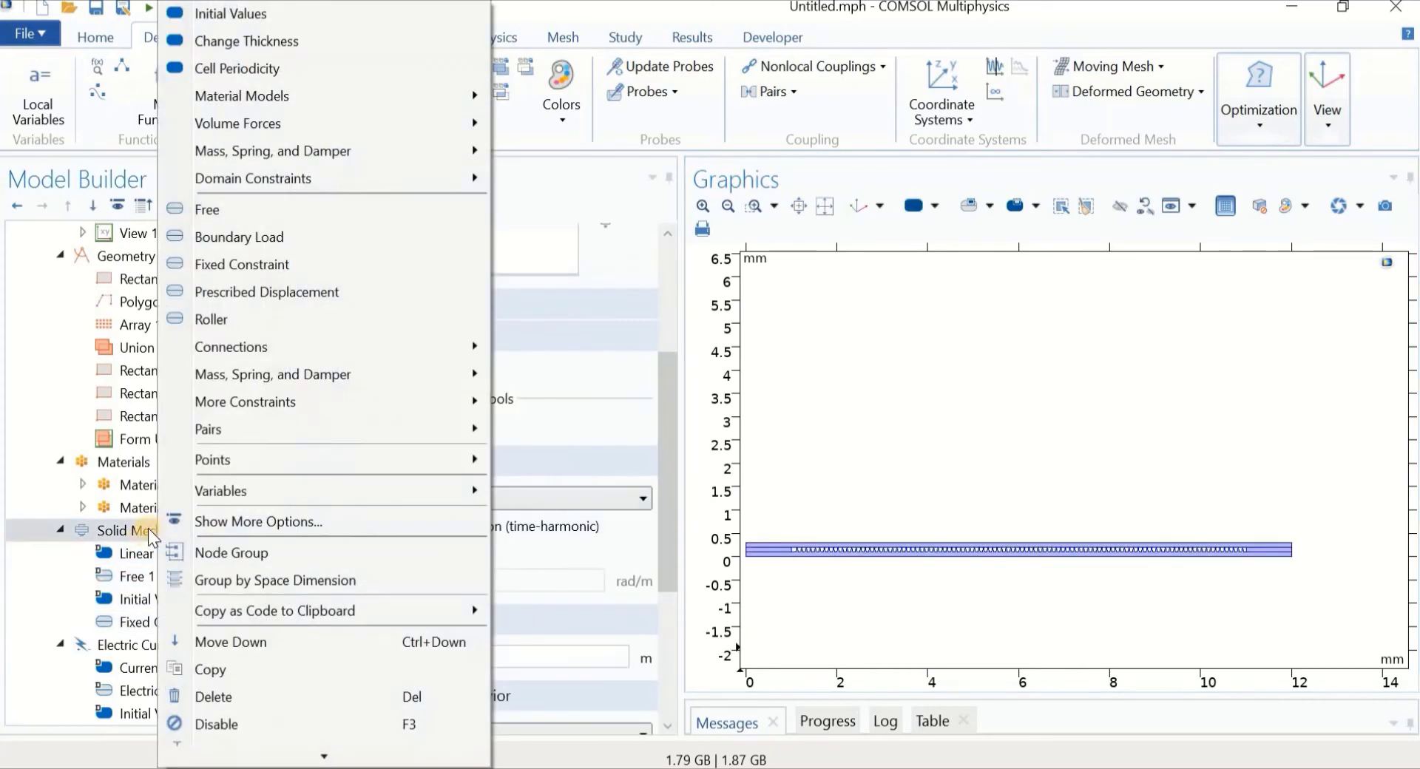
left_click(276, 238)
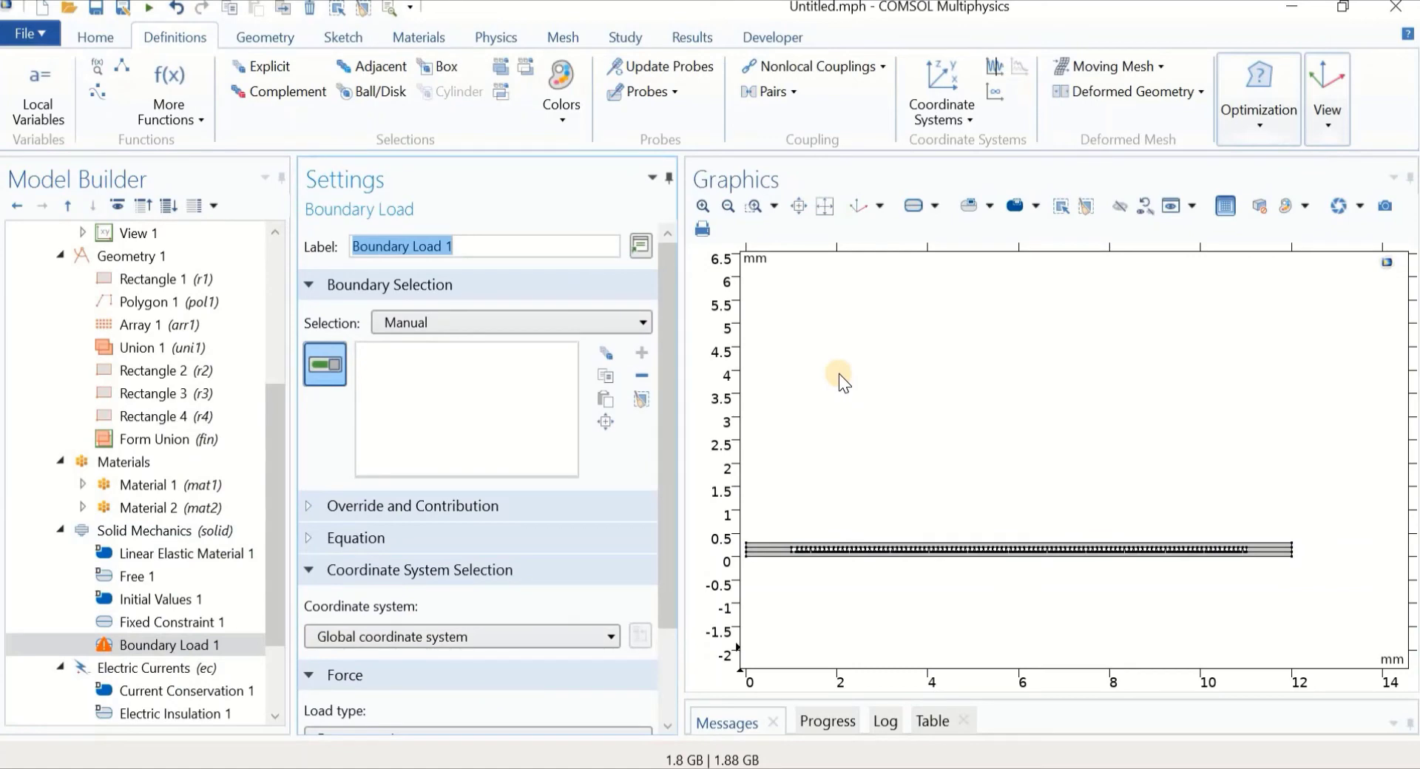
scroll(900, 444, "up", 3)
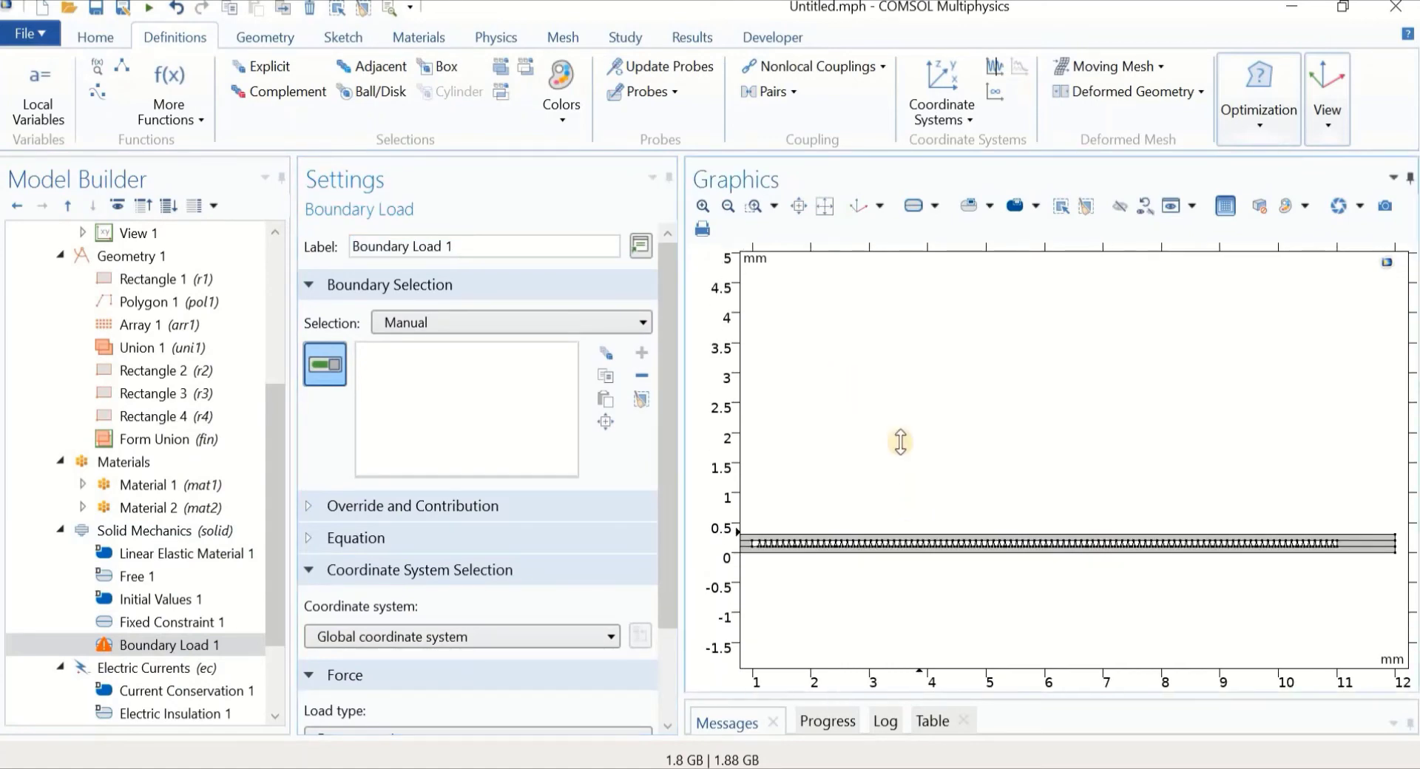
left_click(902, 506)
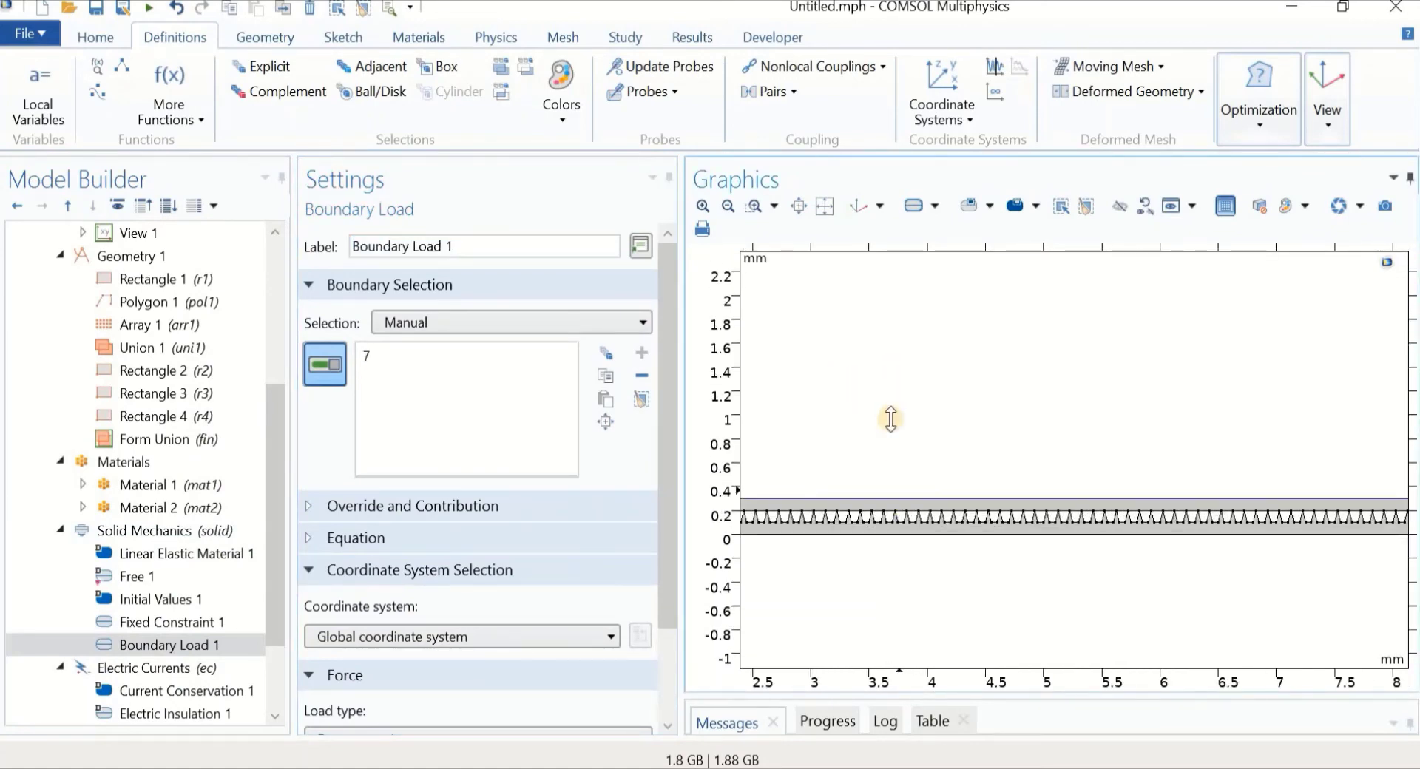
scroll(892, 414, "down", 3)
scroll(890, 554, "up", 1)
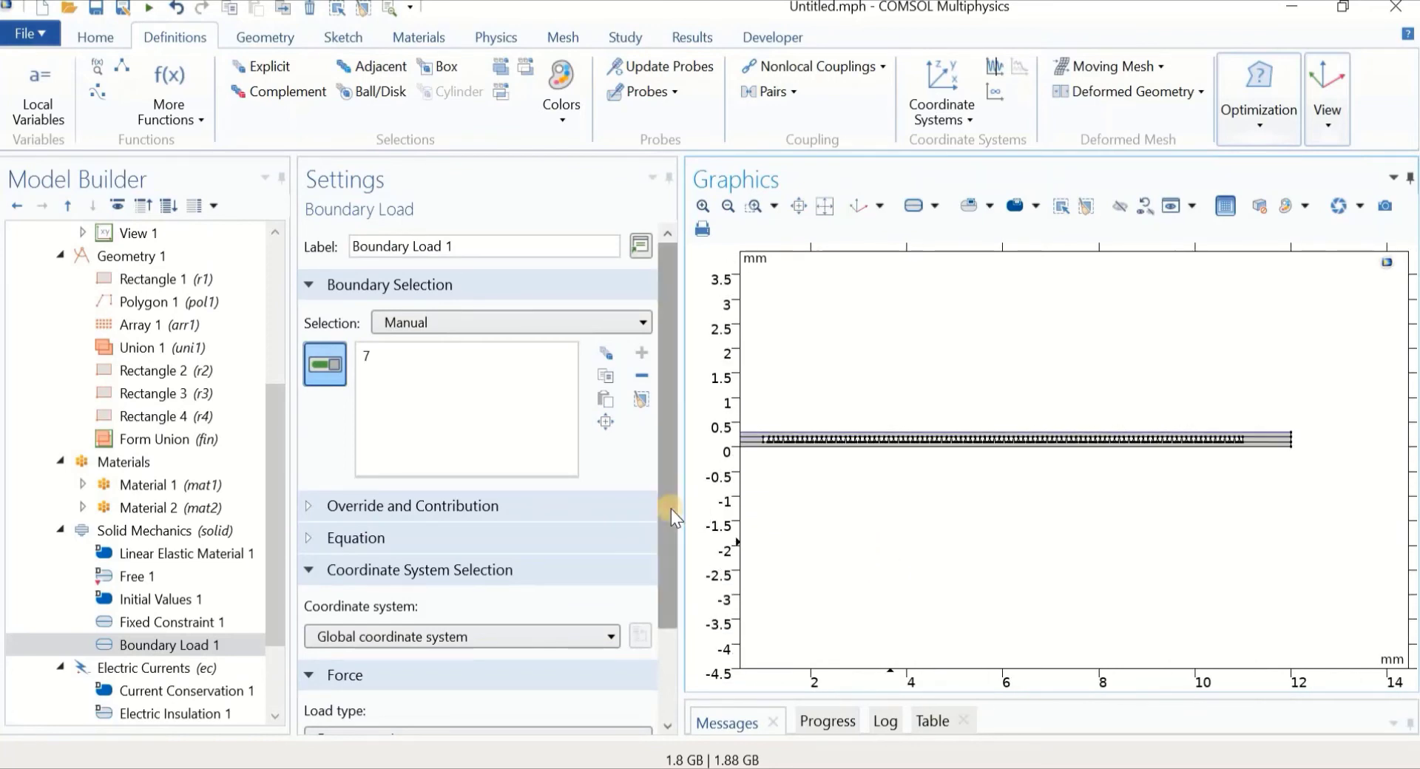
scroll(668, 589, "down", 1)
Make the boundary load a Total force with y component -F
left_click_drag(668, 589, 667, 641)
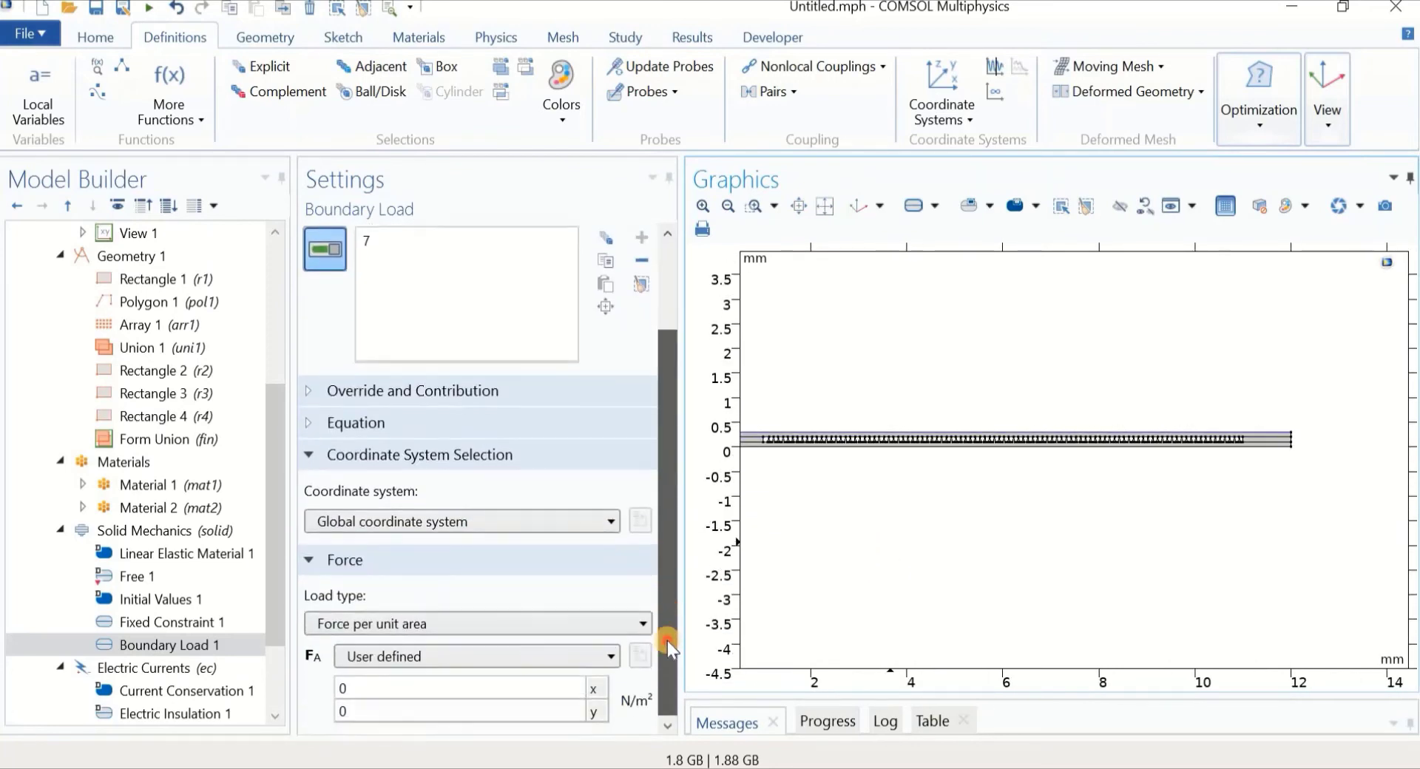
left_click(489, 626)
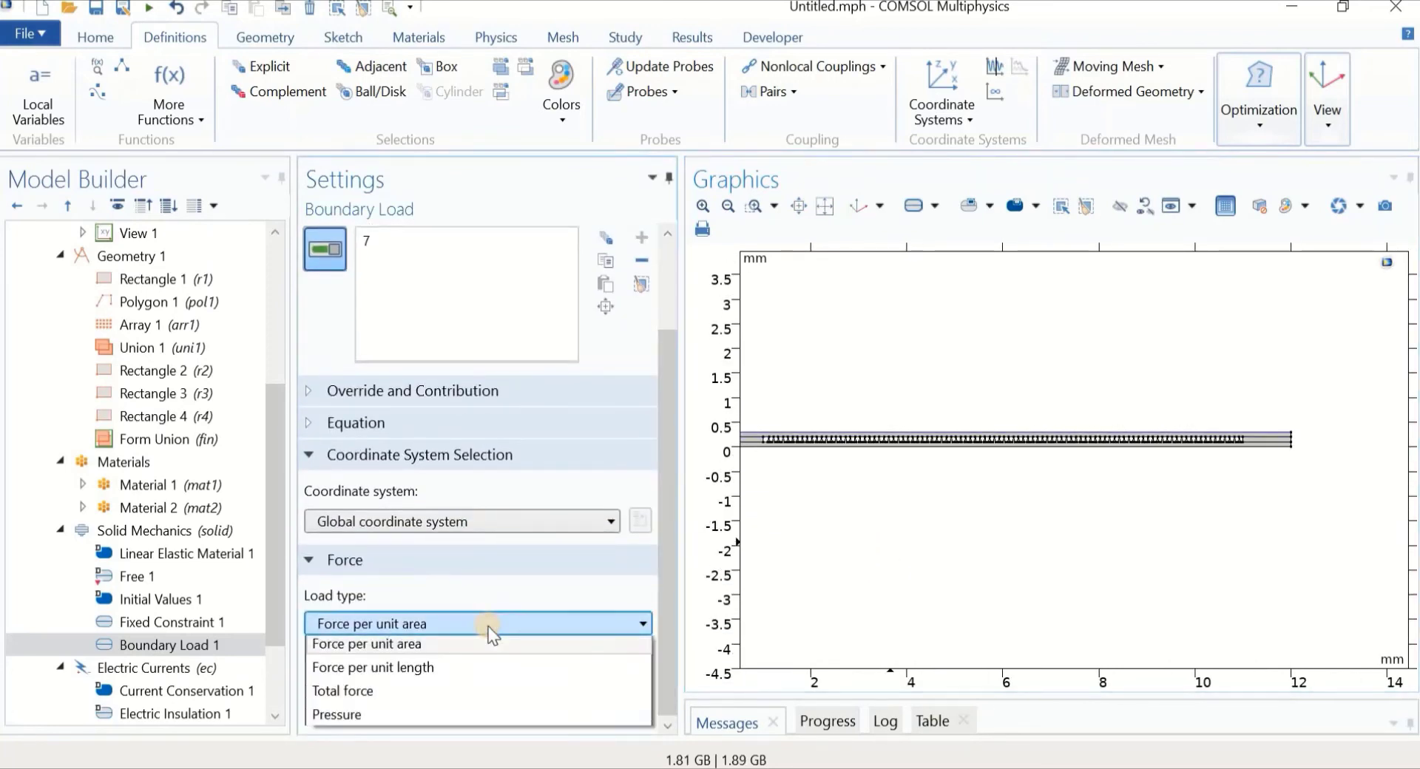
left_click(429, 691)
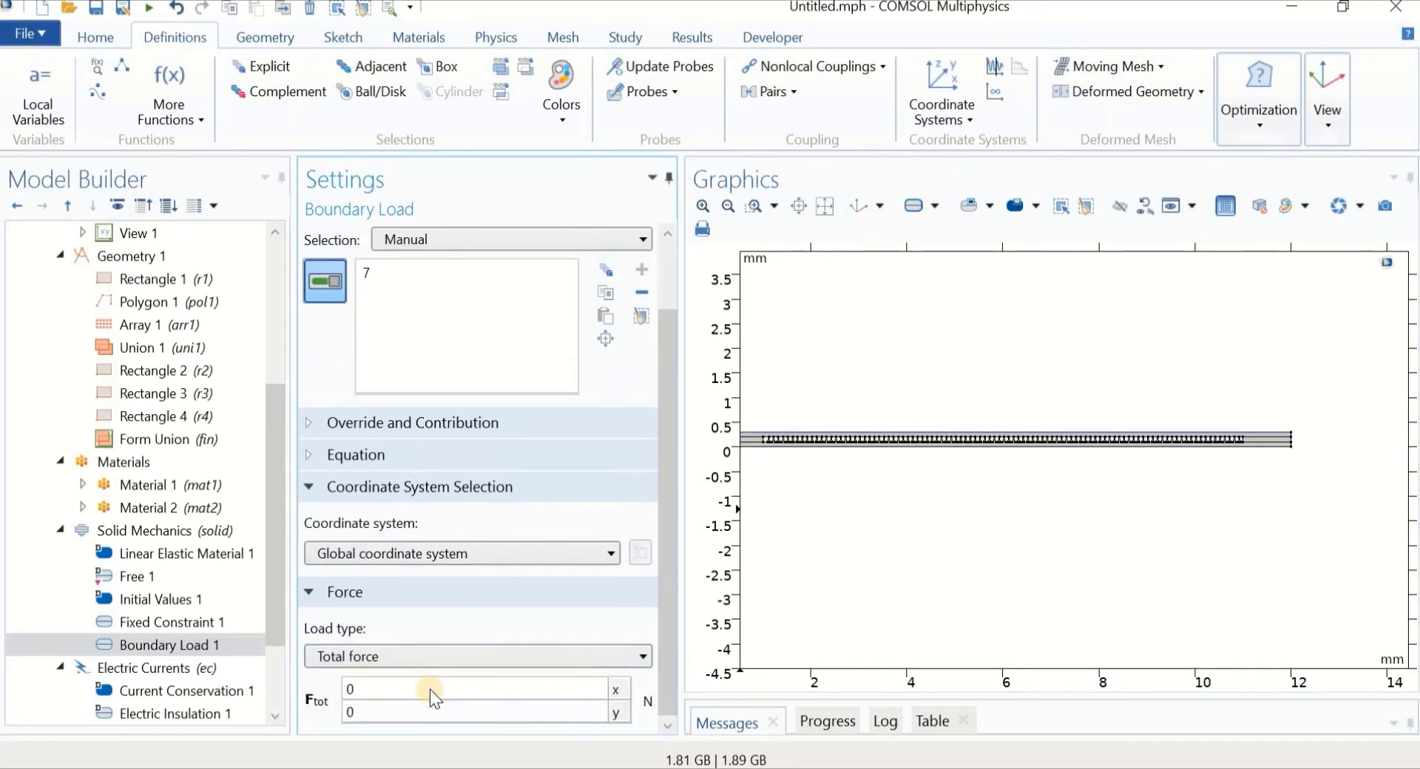
left_click(395, 712)
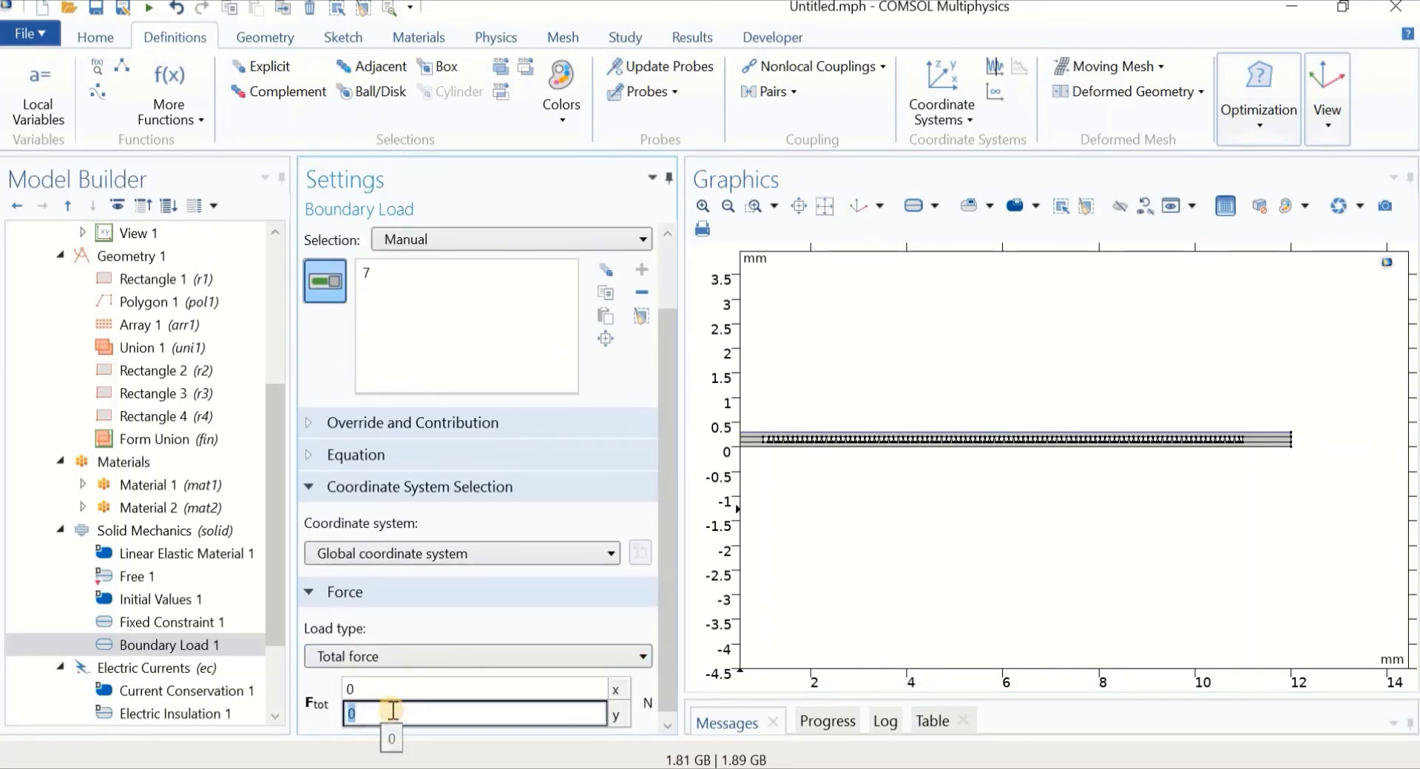
type("-F")
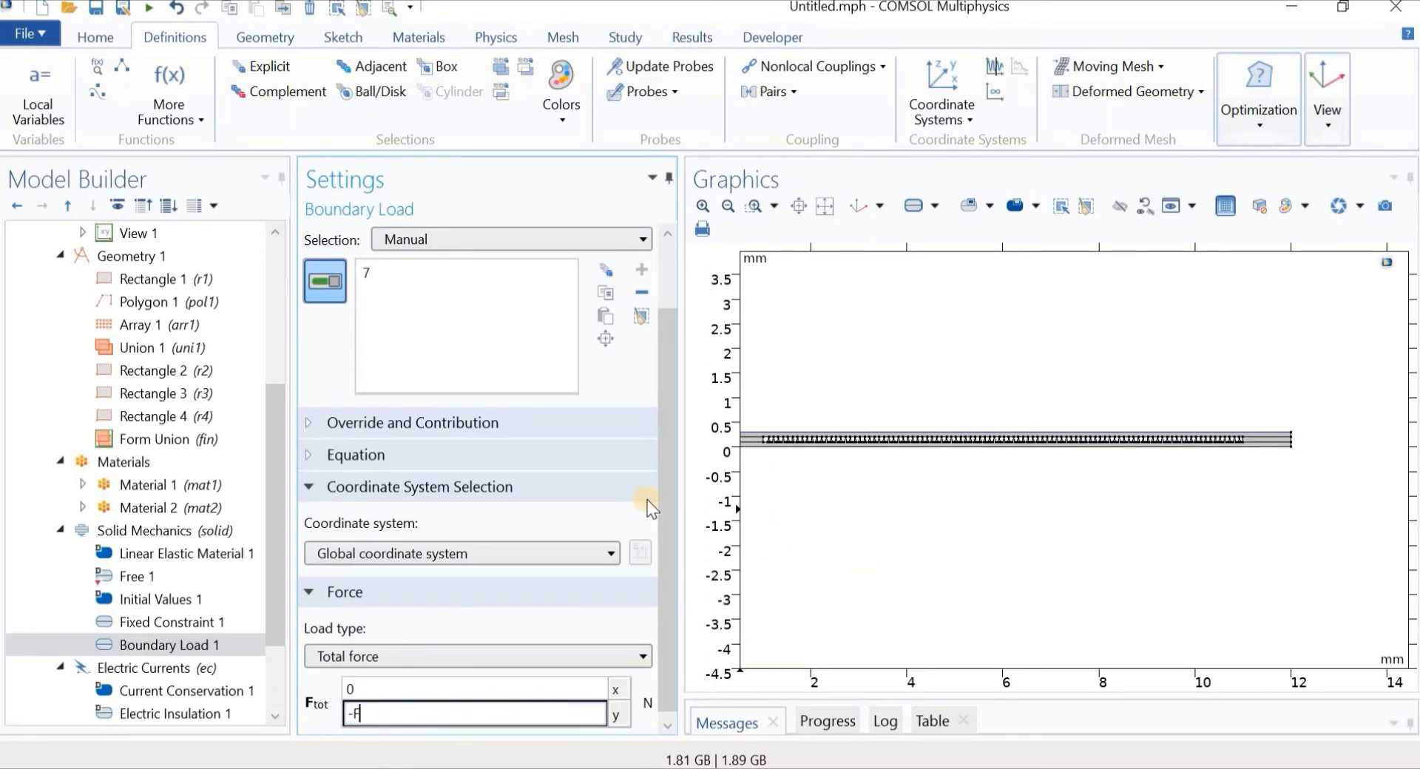
left_click_drag(661, 503, 667, 561)
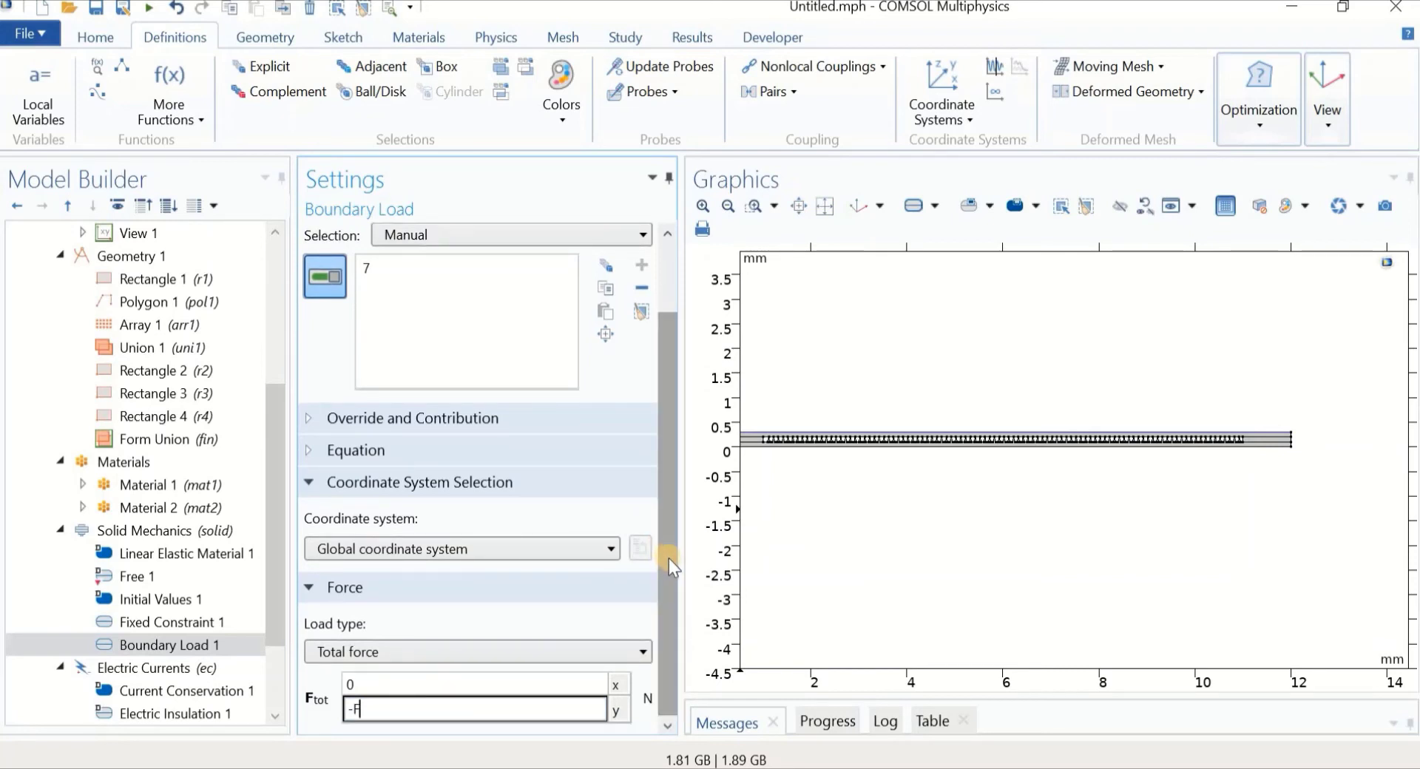
left_click_drag(876, 552, 922, 608)
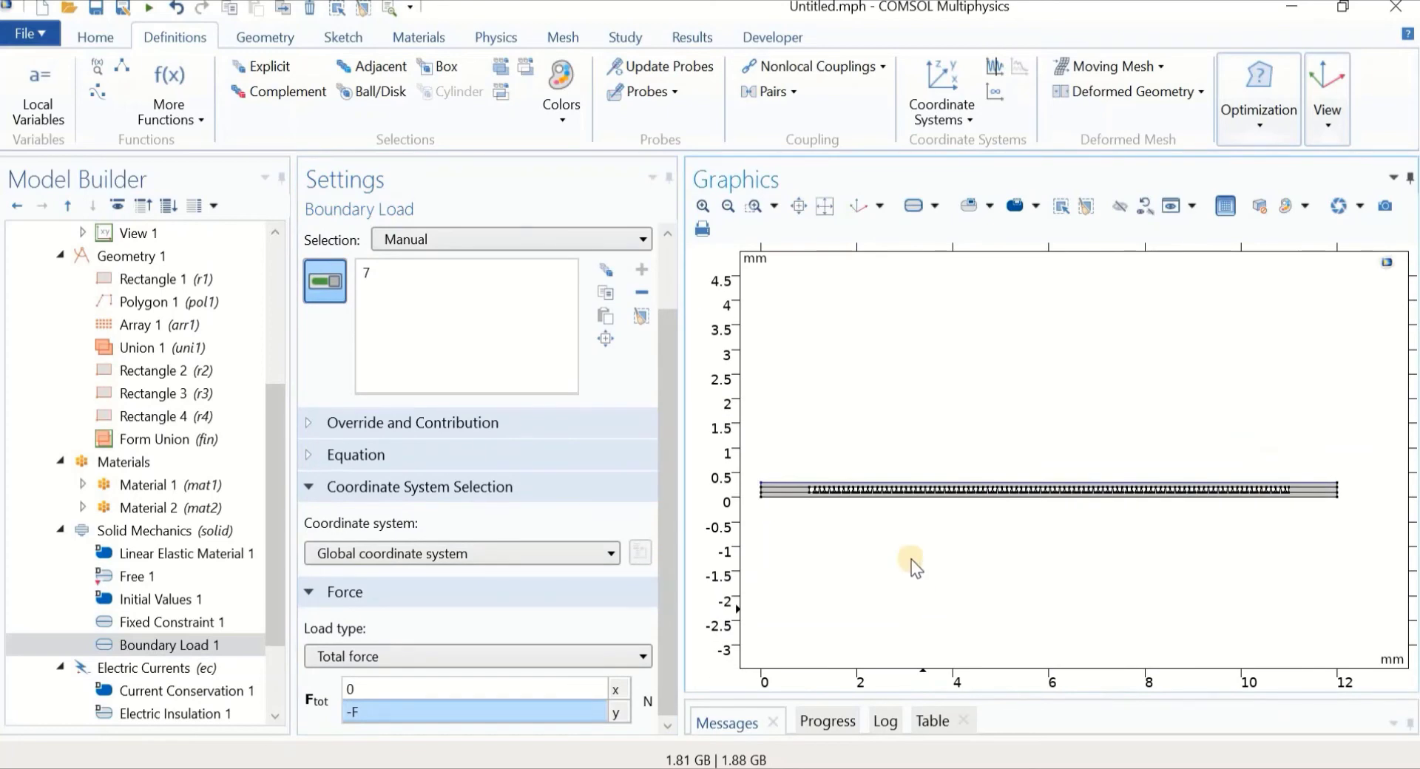
scroll(879, 533, "down", 1)
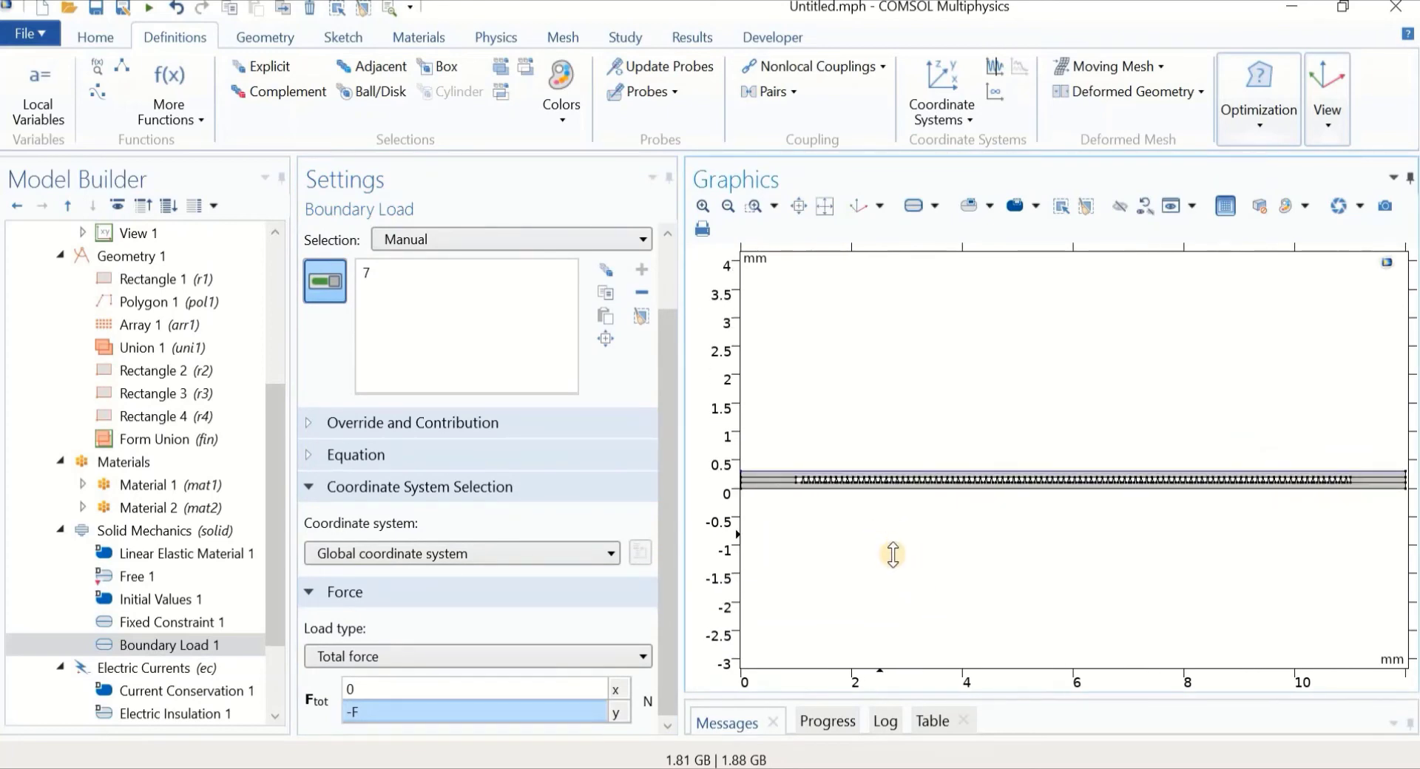
Add a Contact feature to Solid Mechanics
left_click(178, 543)
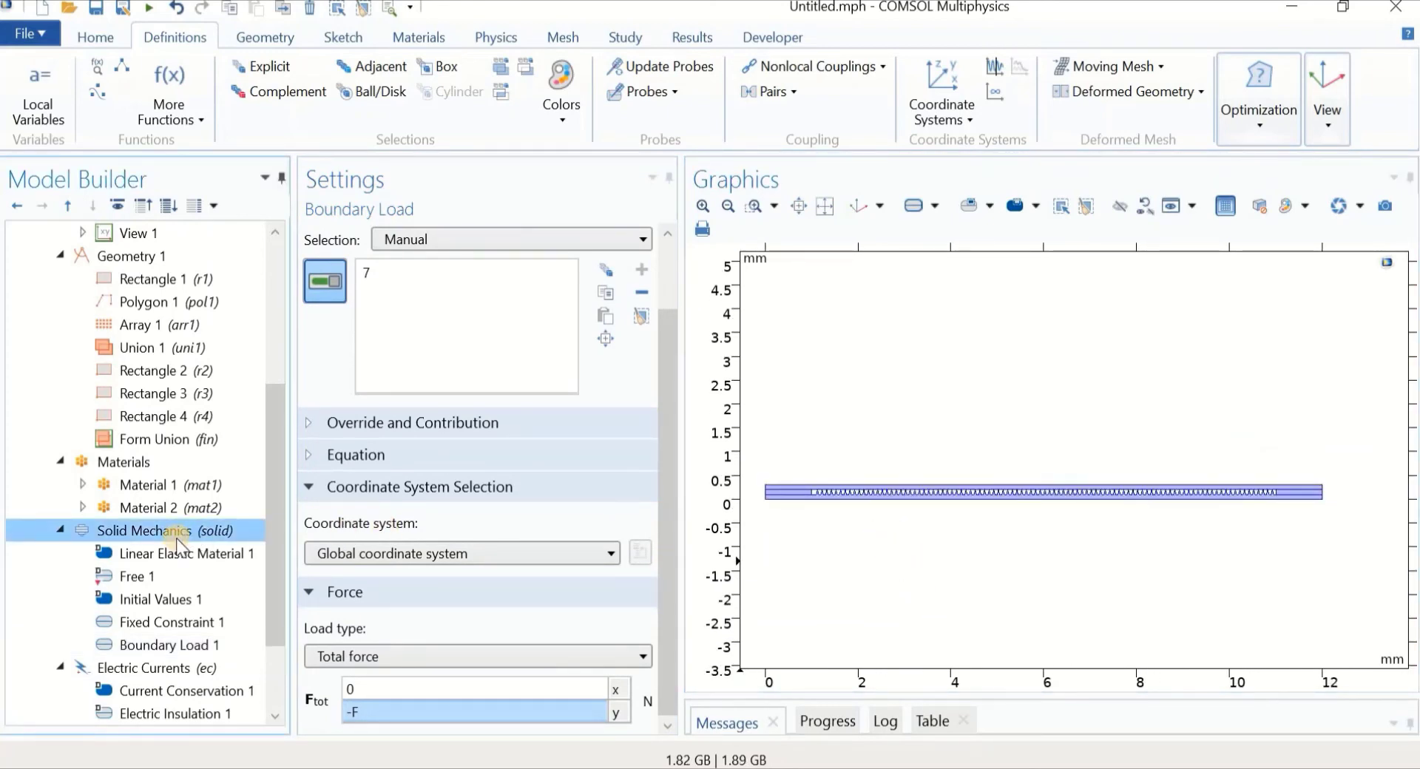
right_click(164, 544)
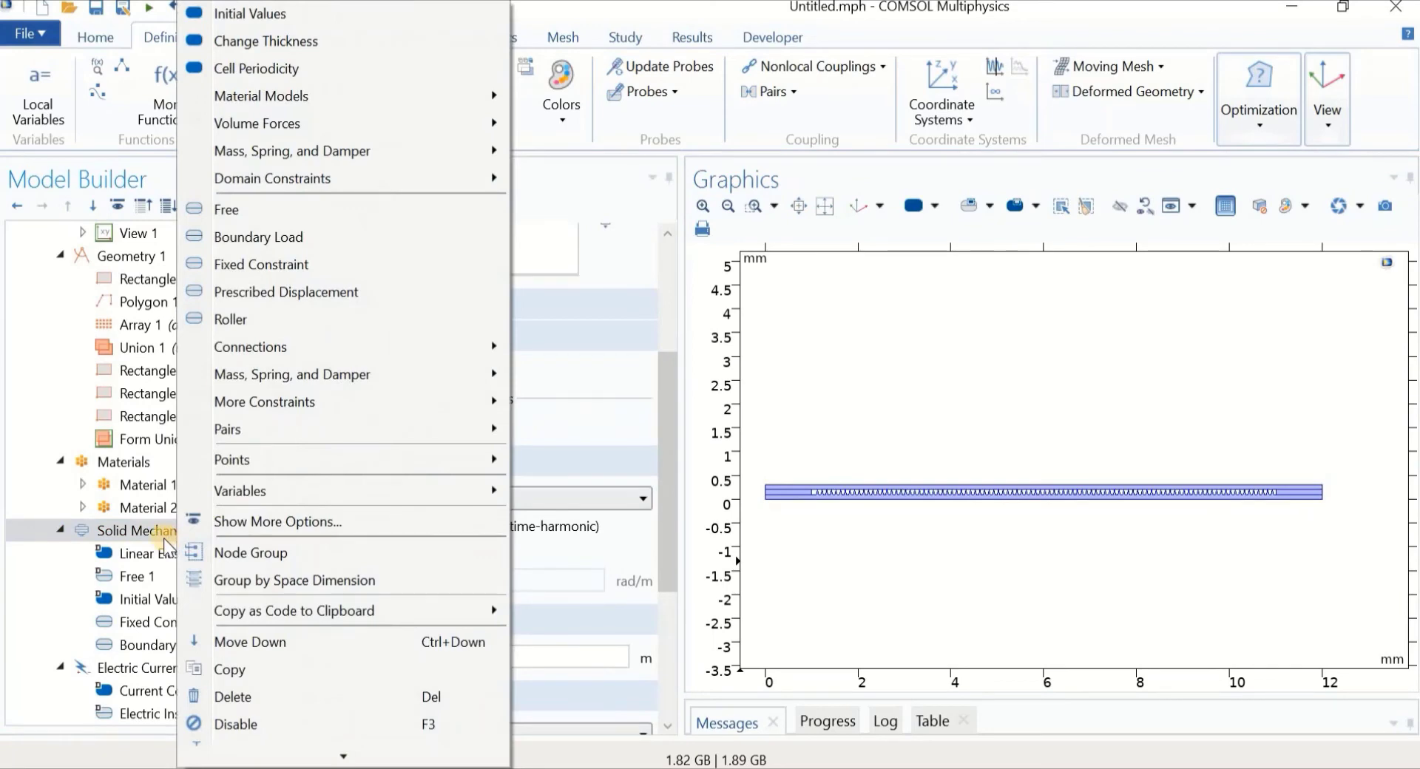
mouse_move(283, 422)
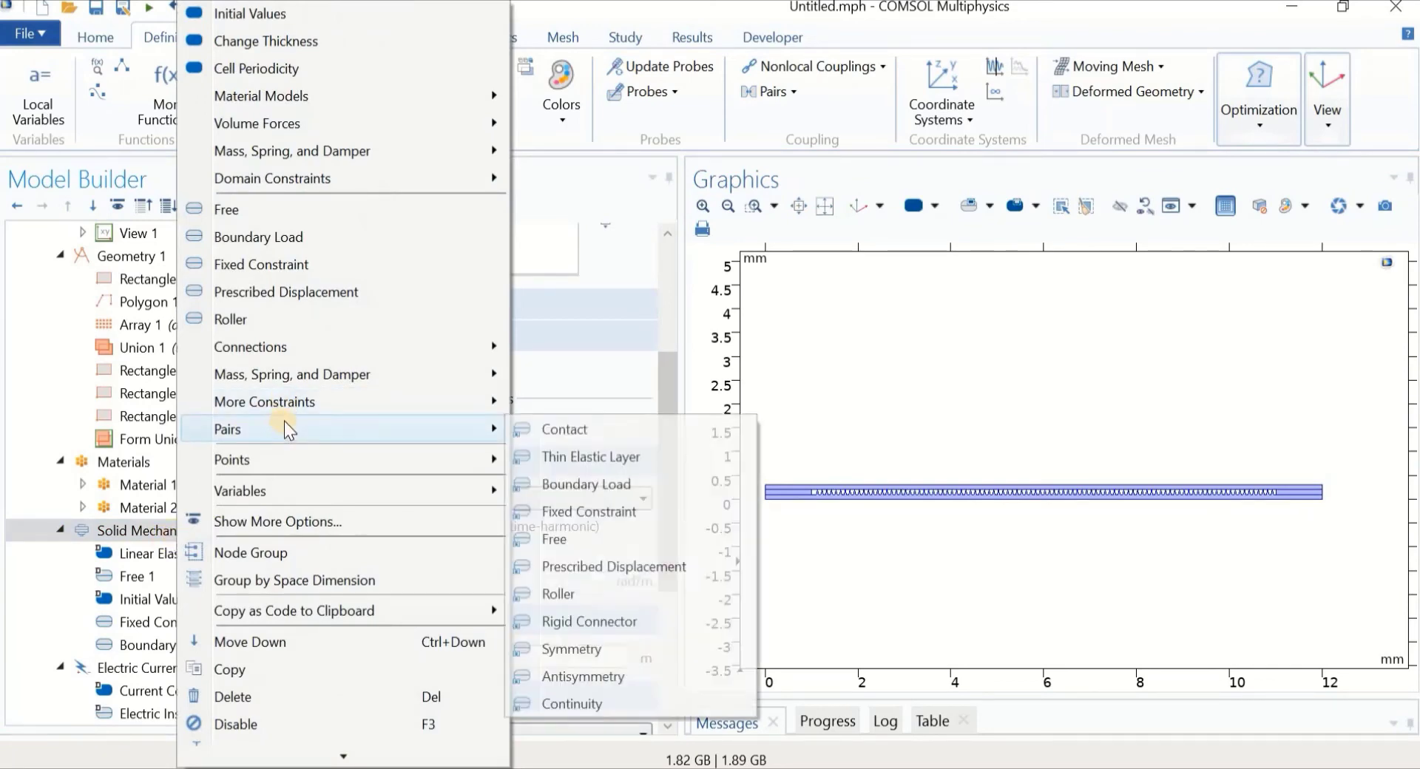
left_click(560, 427)
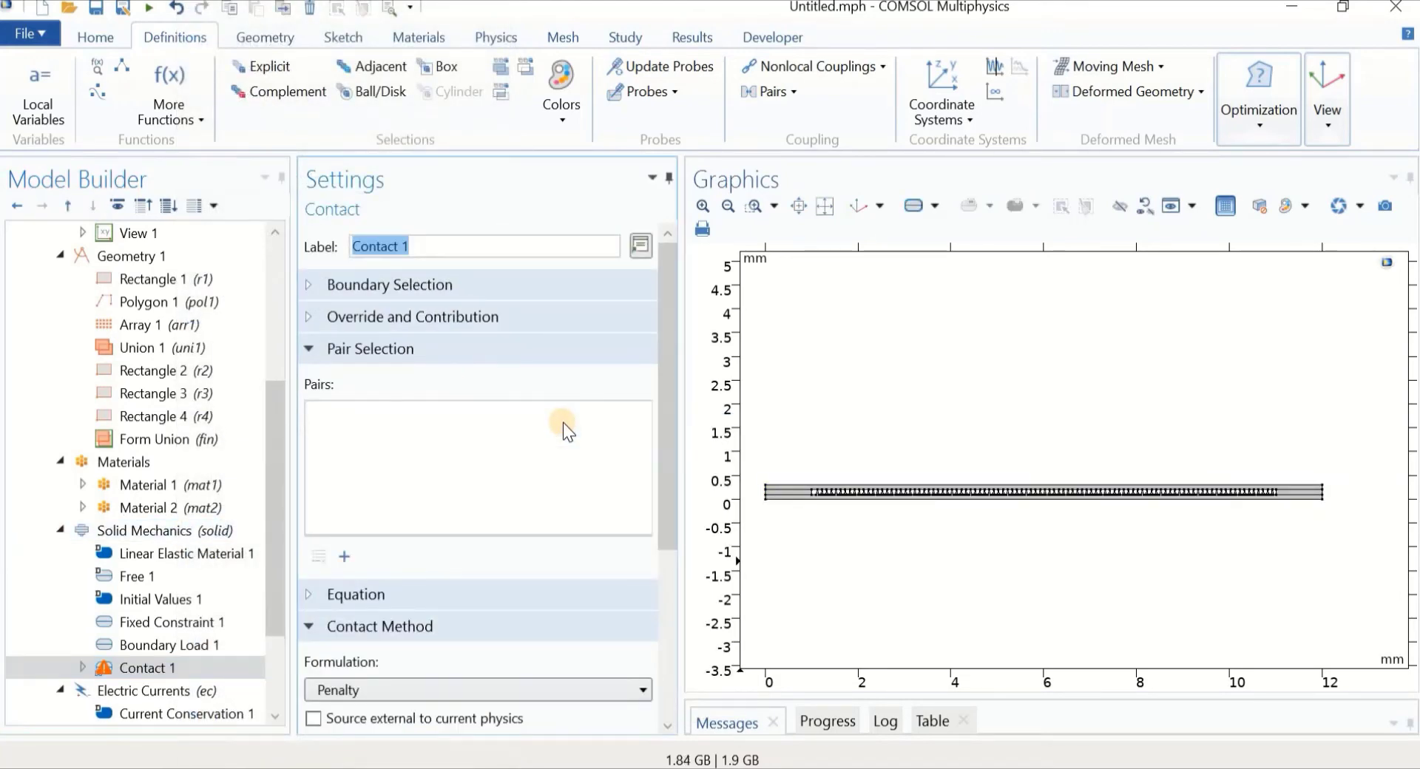
left_click_drag(669, 428, 667, 474)
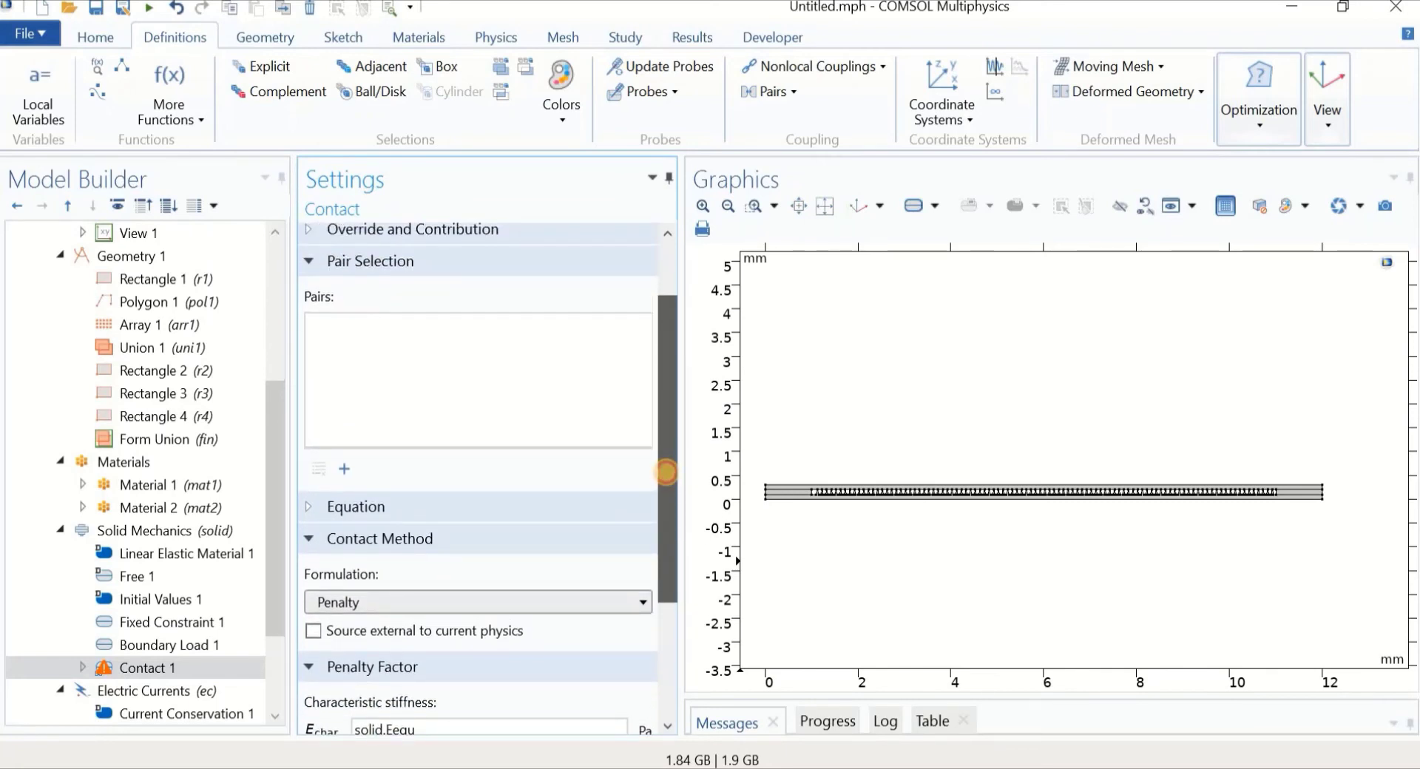
left_click_drag(667, 474, 664, 411)
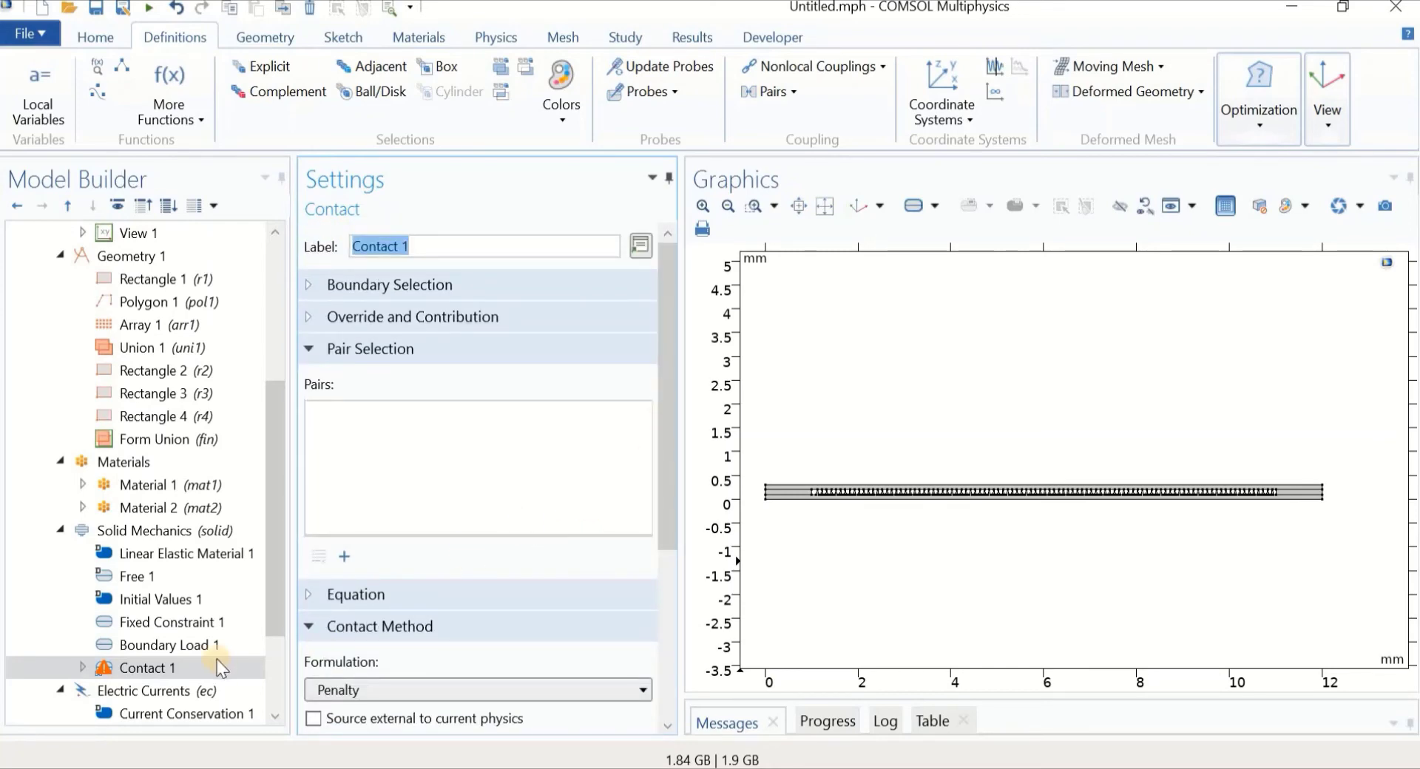
Add Contact Pair 1 to the Contact 1 pair list, then remove it
left_click(343, 557)
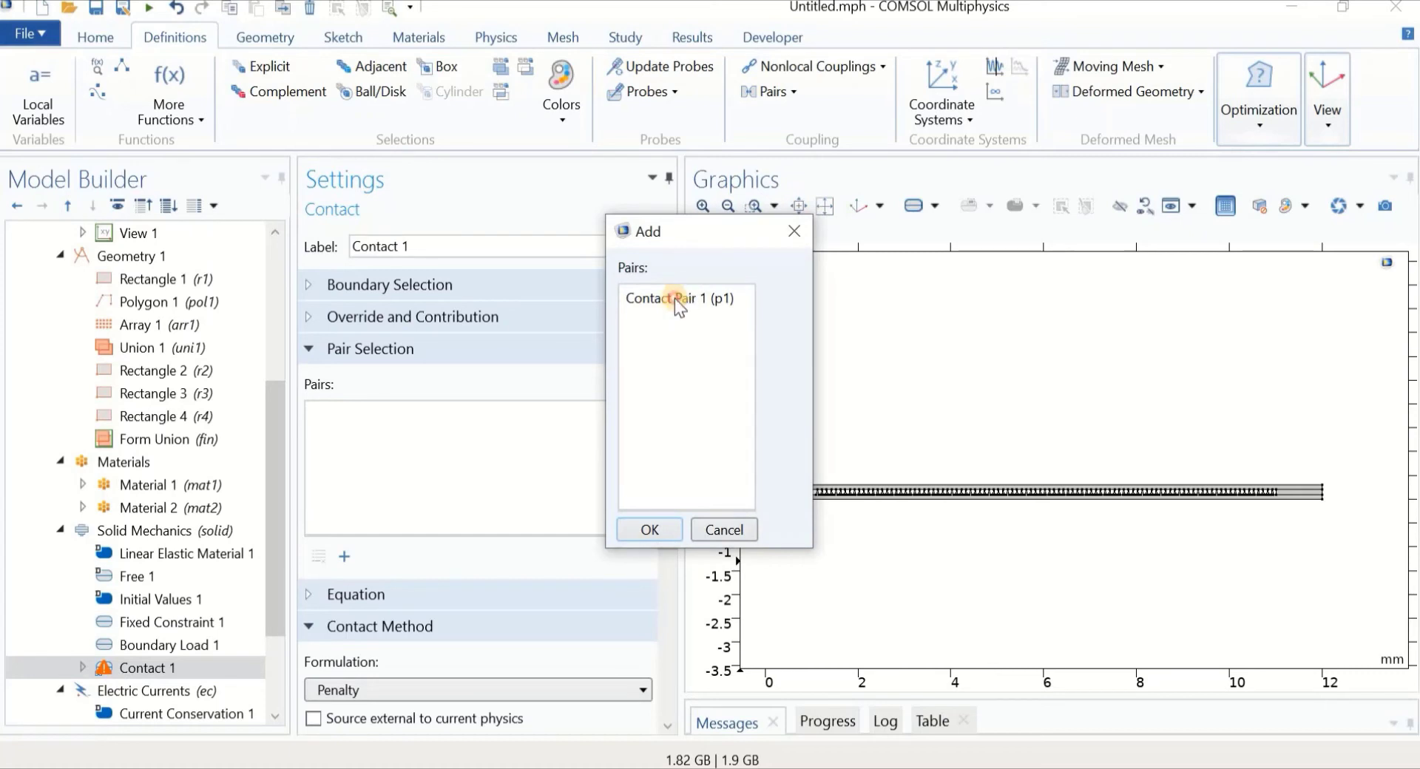
left_click(675, 299)
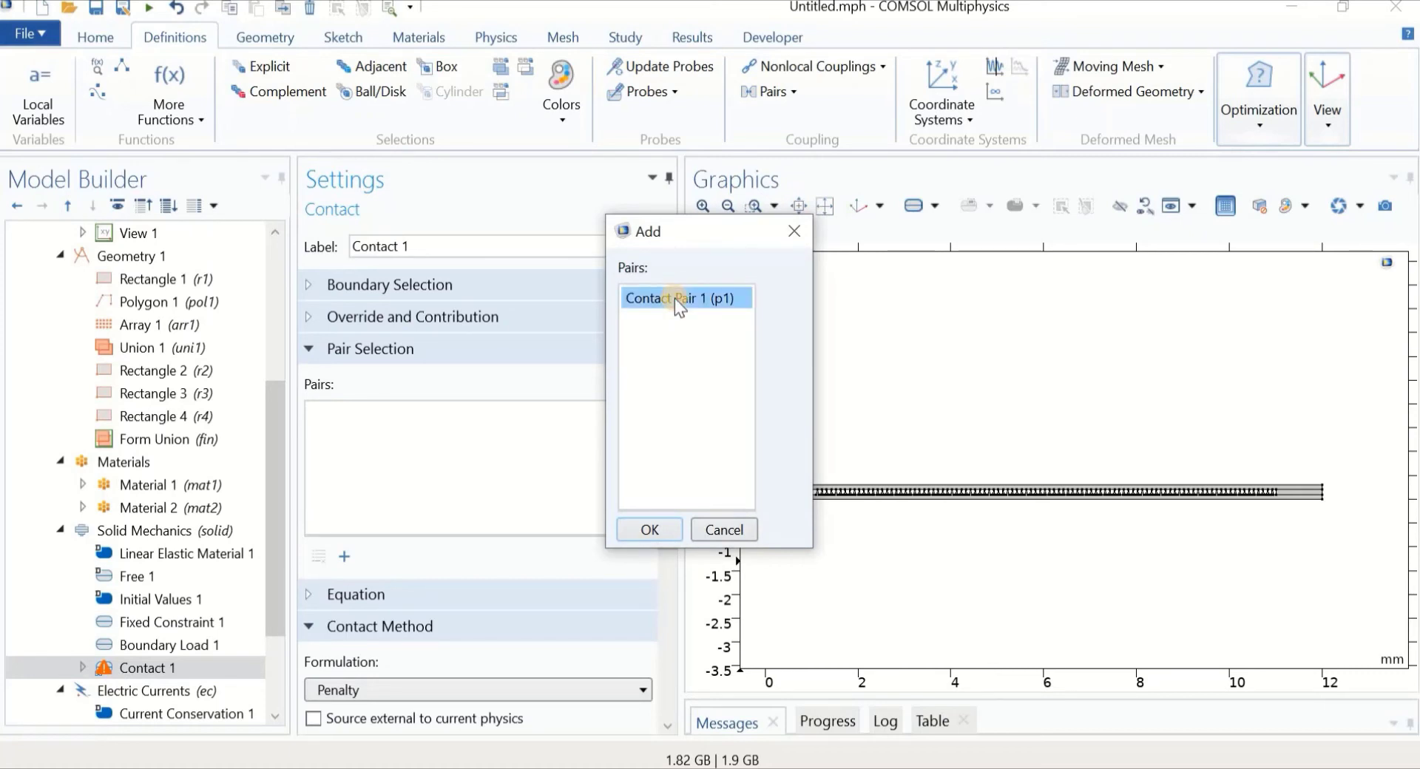
left_click(648, 529)
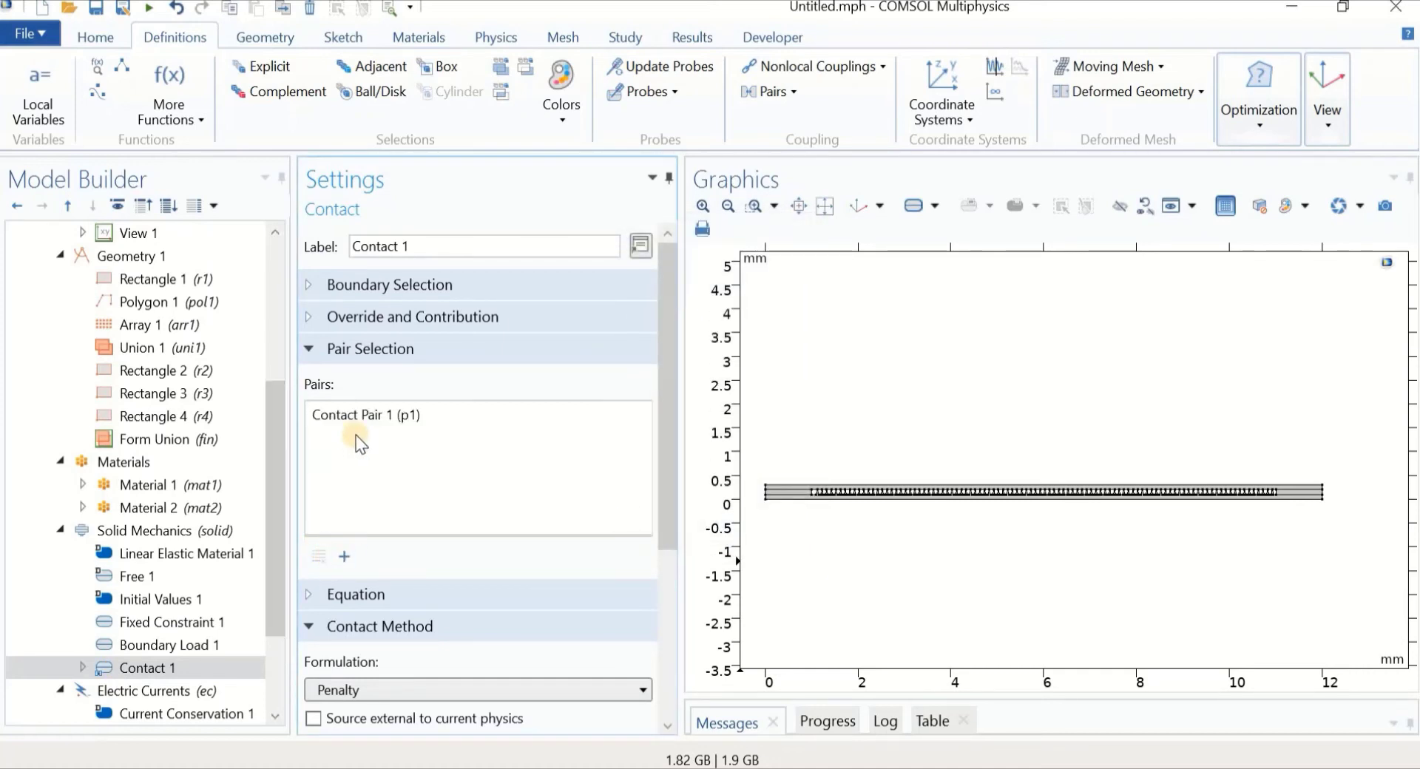
left_click(355, 416)
left_click(316, 558)
left_click_drag(273, 544, 286, 419)
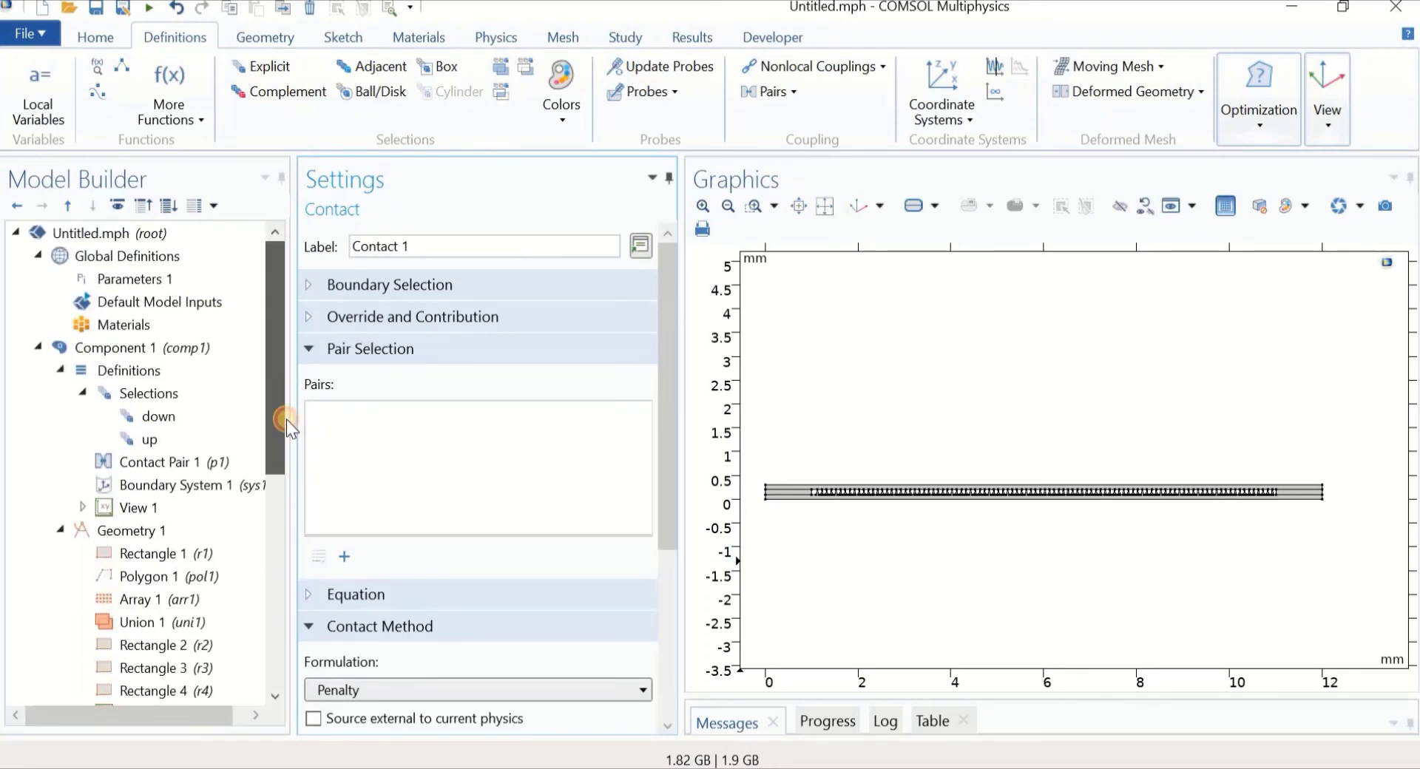
Rename Contact Pair 1 to 'contact 1'
left_click(185, 467)
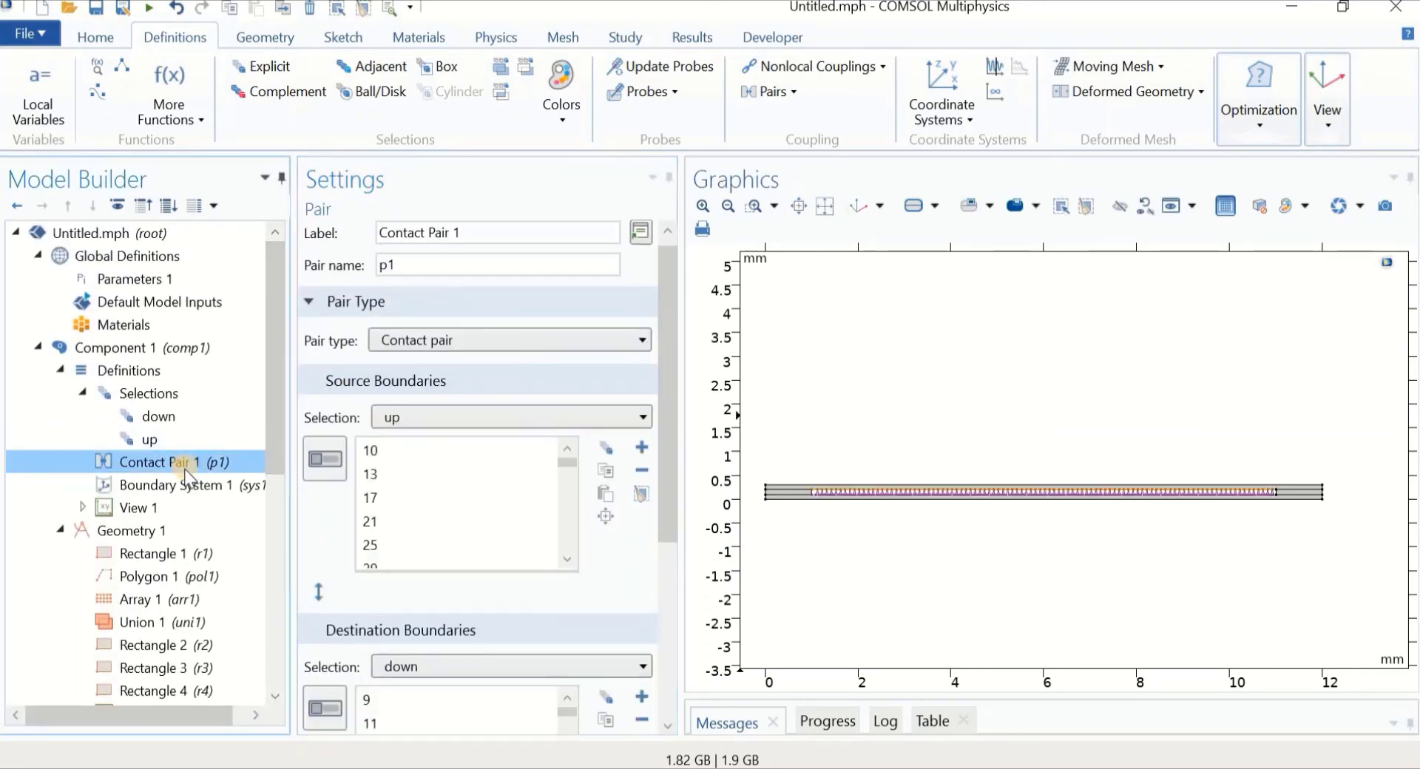
triple_click(494, 237)
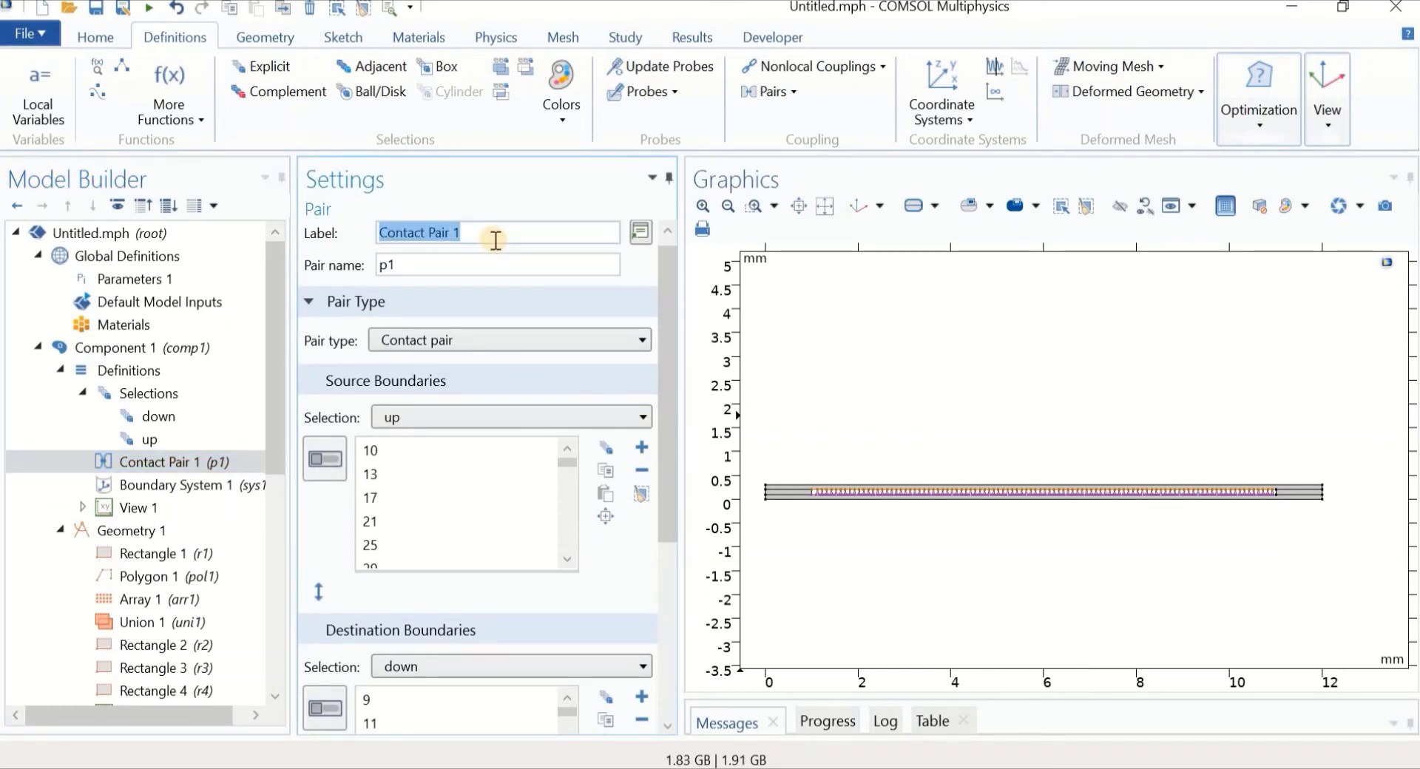
type("contact ")
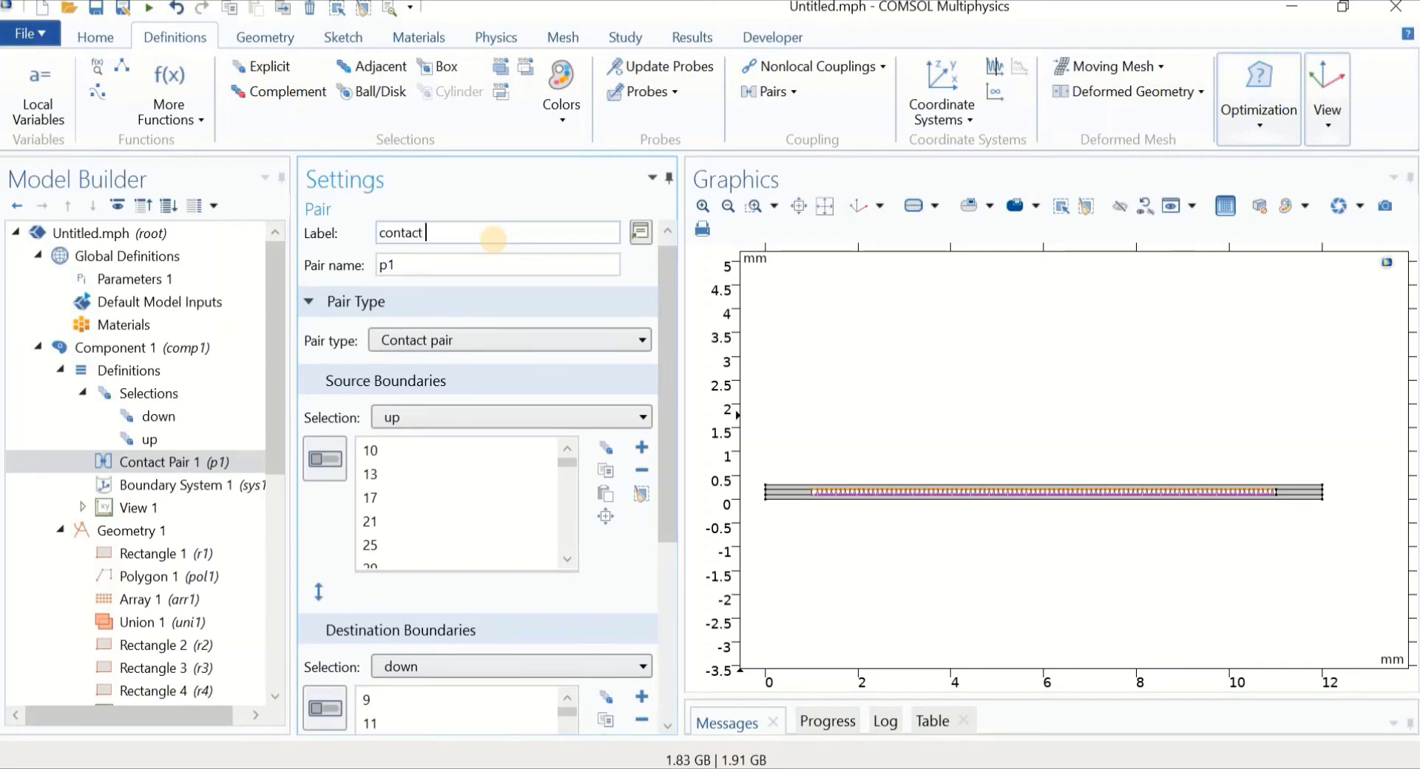
type("1")
left_click_drag(267, 411, 269, 602)
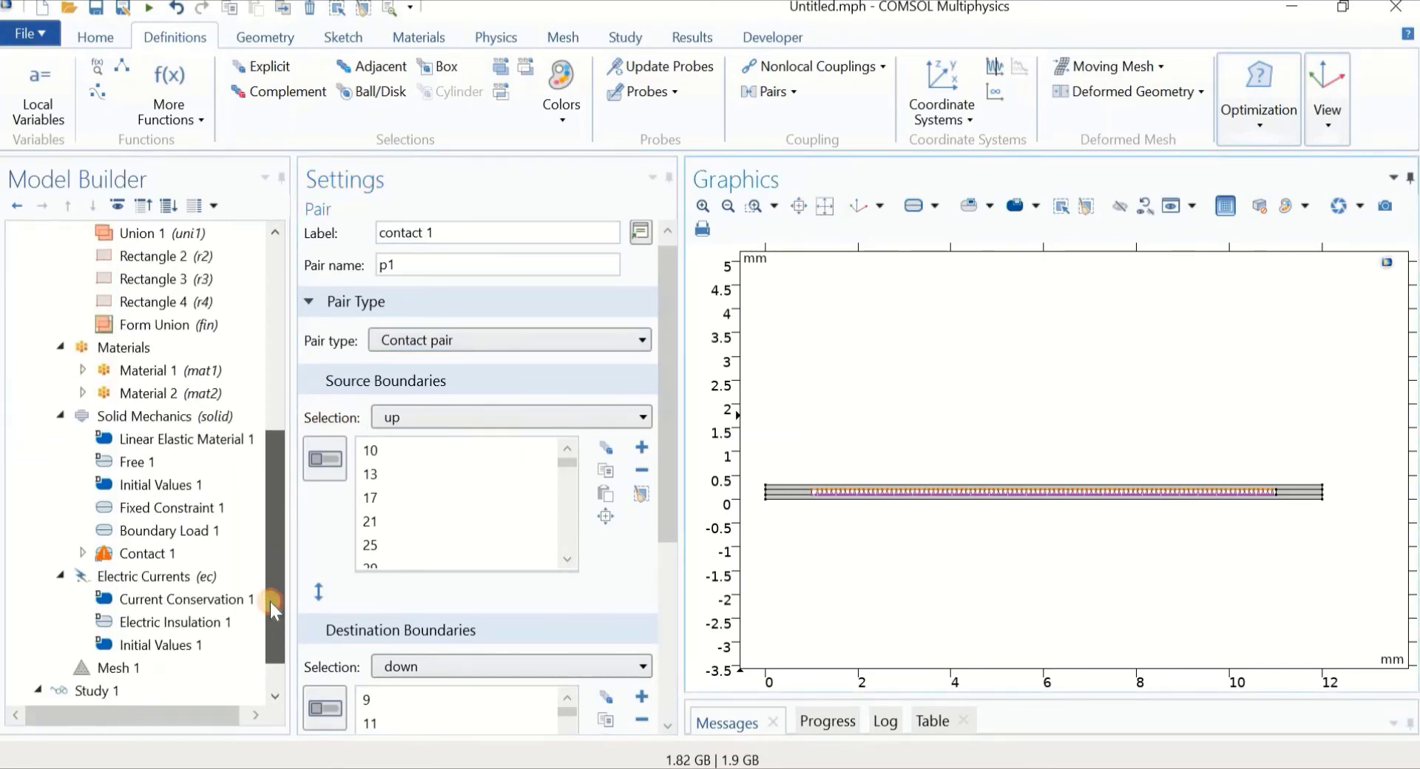
Assign the pair 'contact 1 (p1)' to the Contact 1 feature
left_click(164, 555)
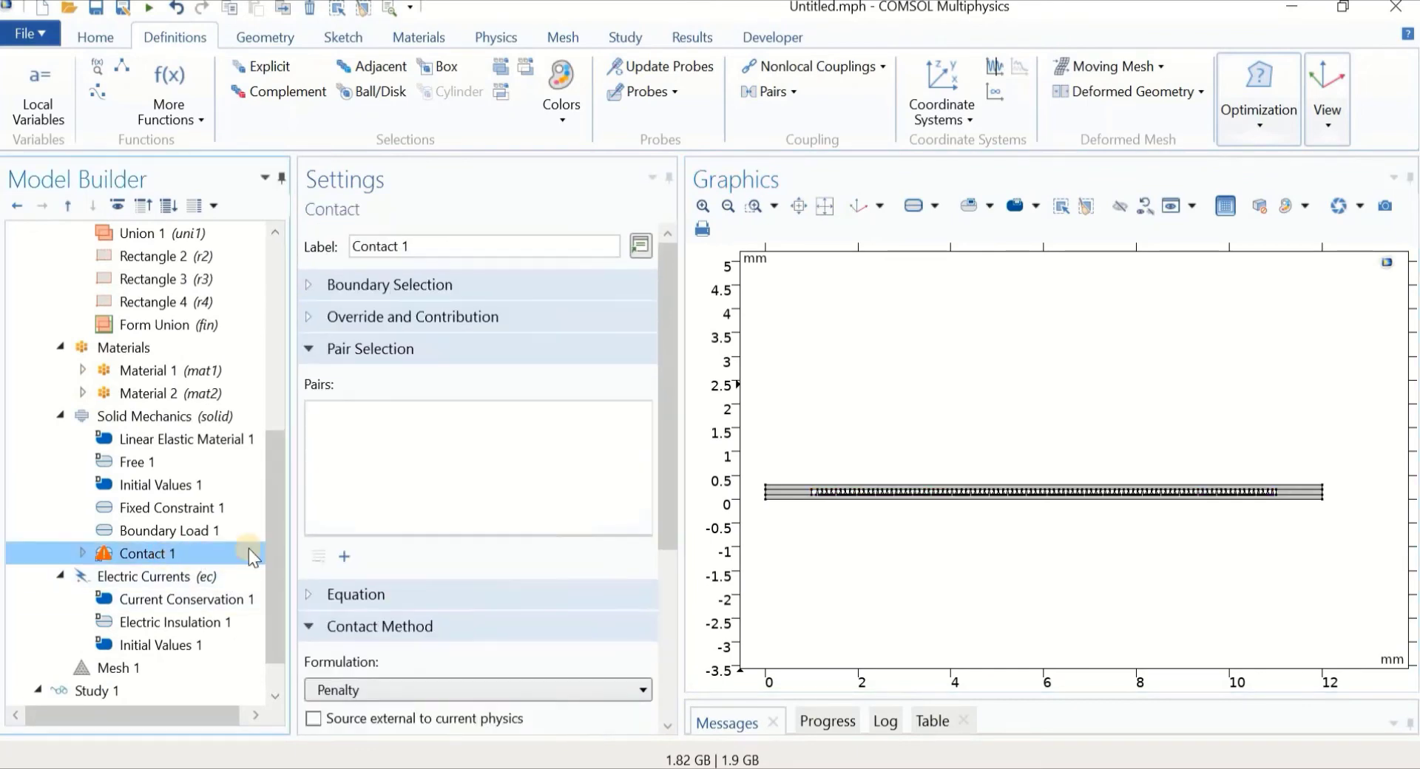
left_click(343, 557)
left_click(655, 298)
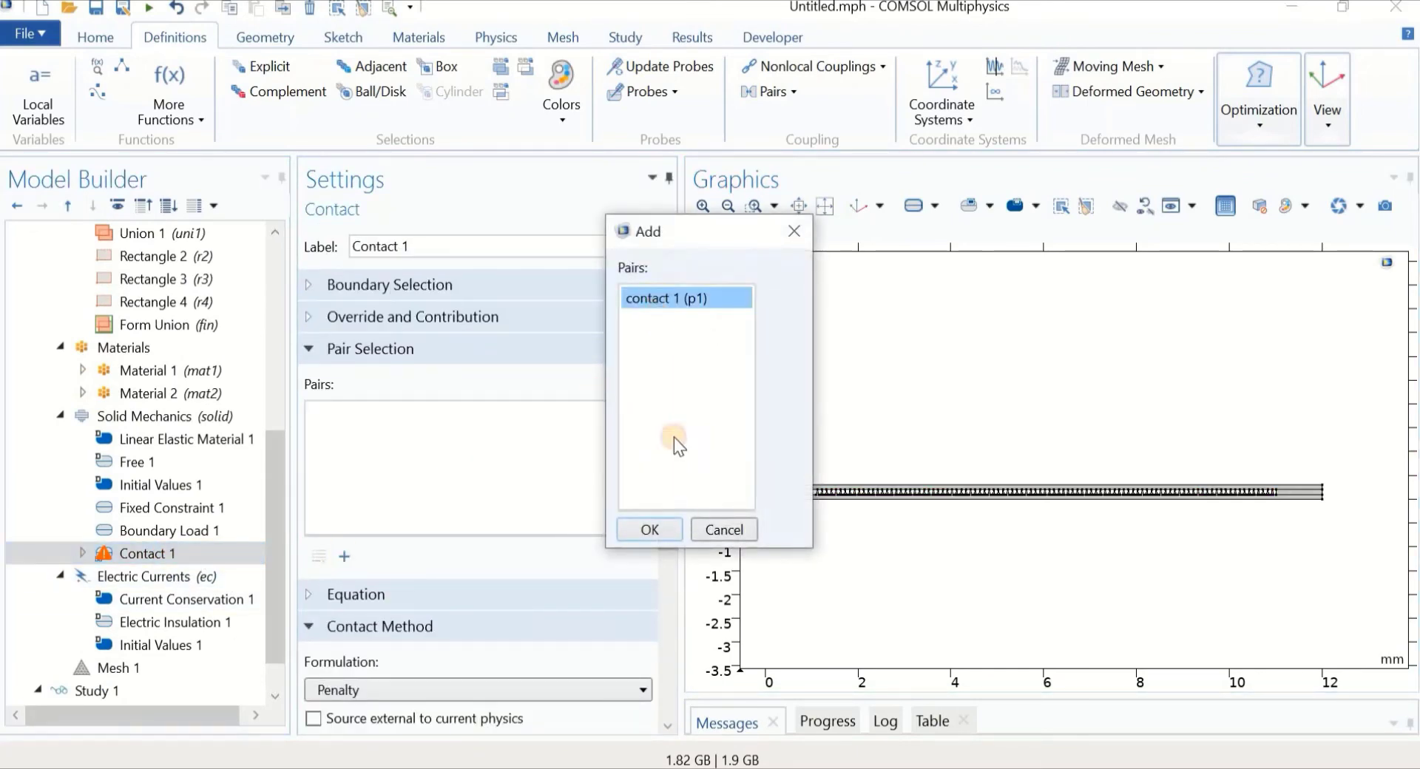
left_click(655, 530)
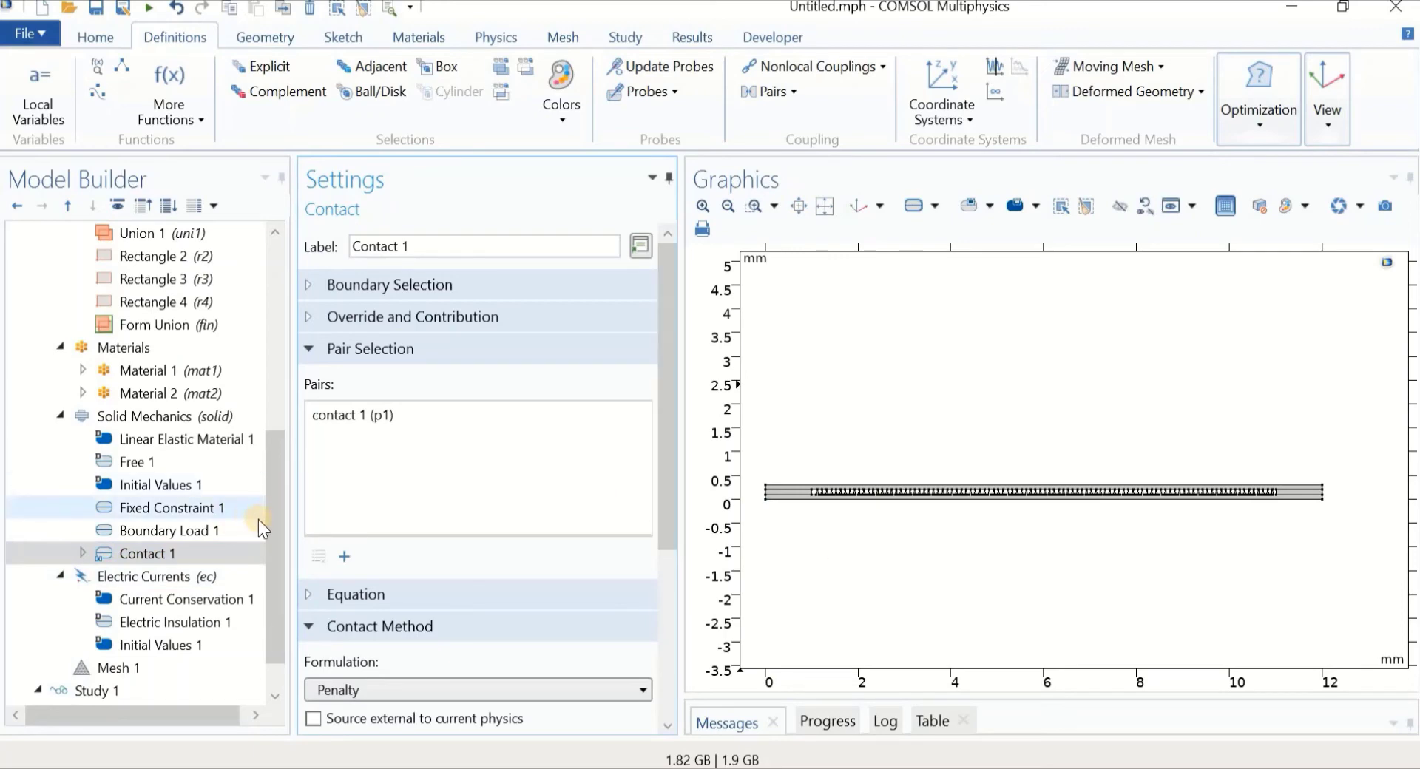
Add a Ground 1 condition to Electric Currents on the strip's bottom boundary 2
left_click(193, 575)
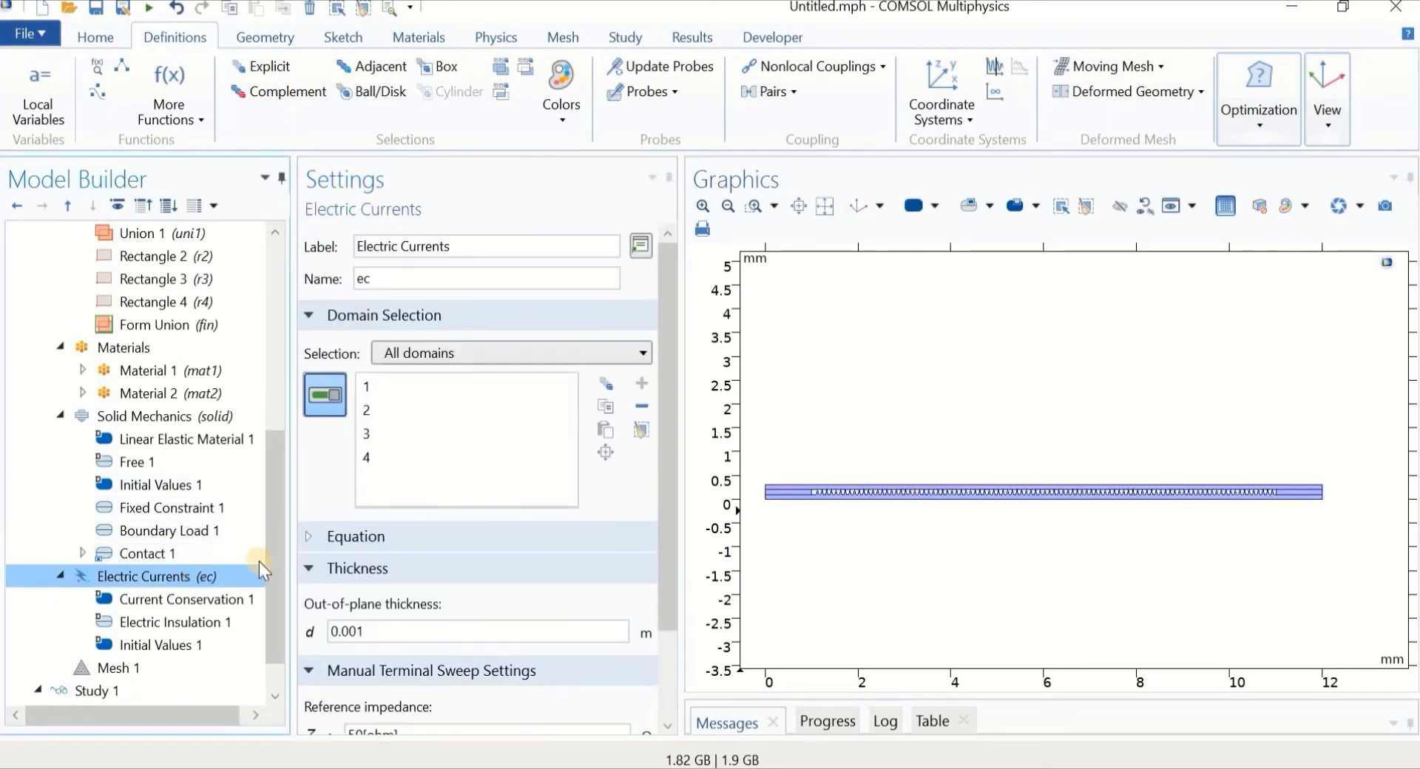
scroll(278, 559, "down", 1)
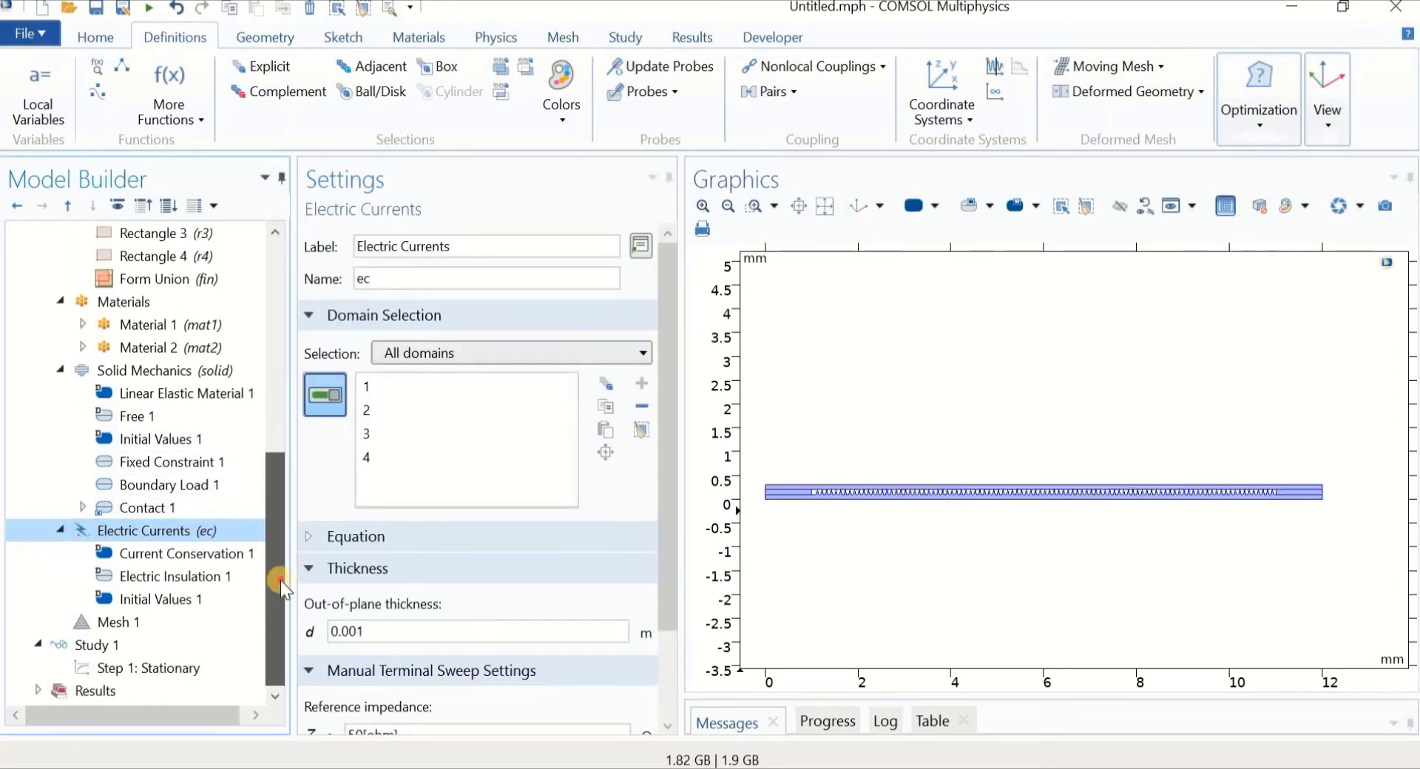
right_click(138, 532)
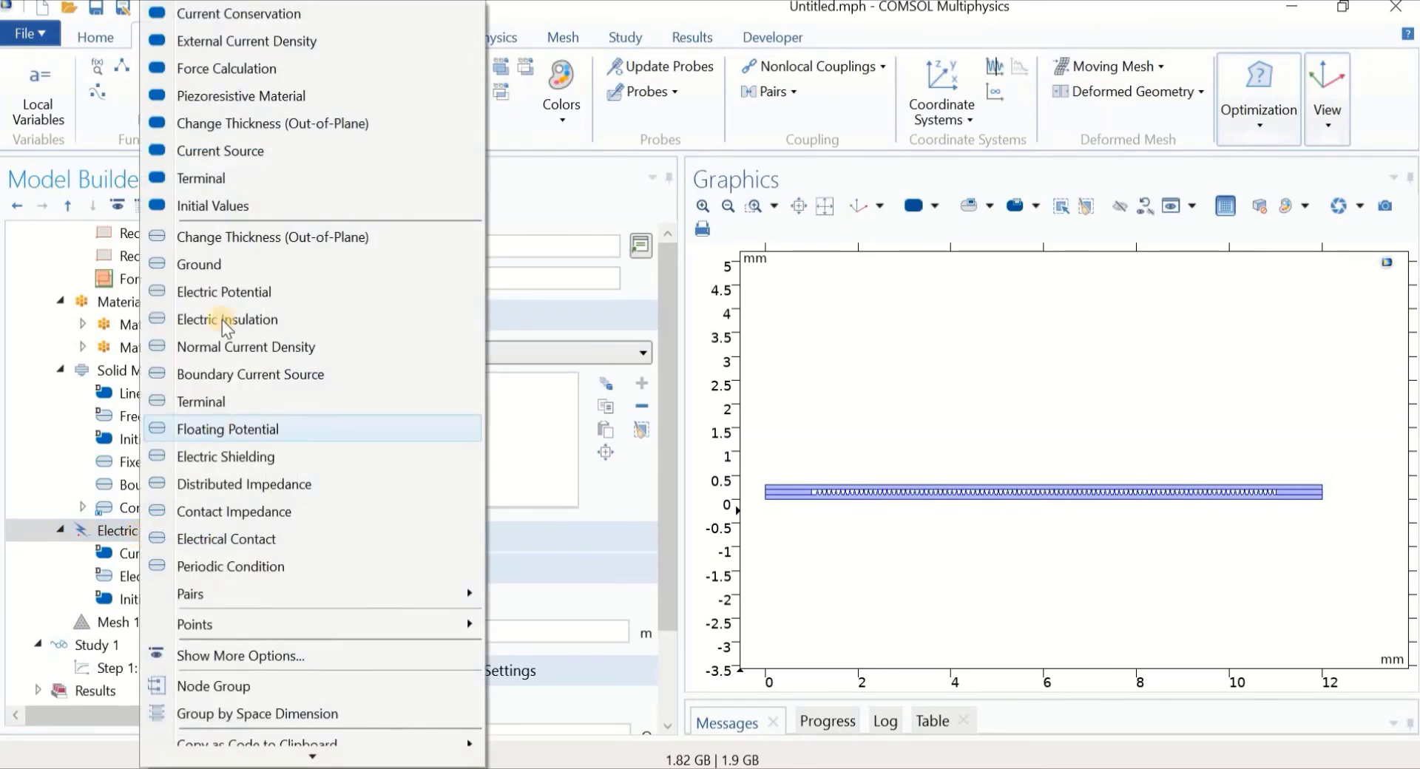
left_click(225, 264)
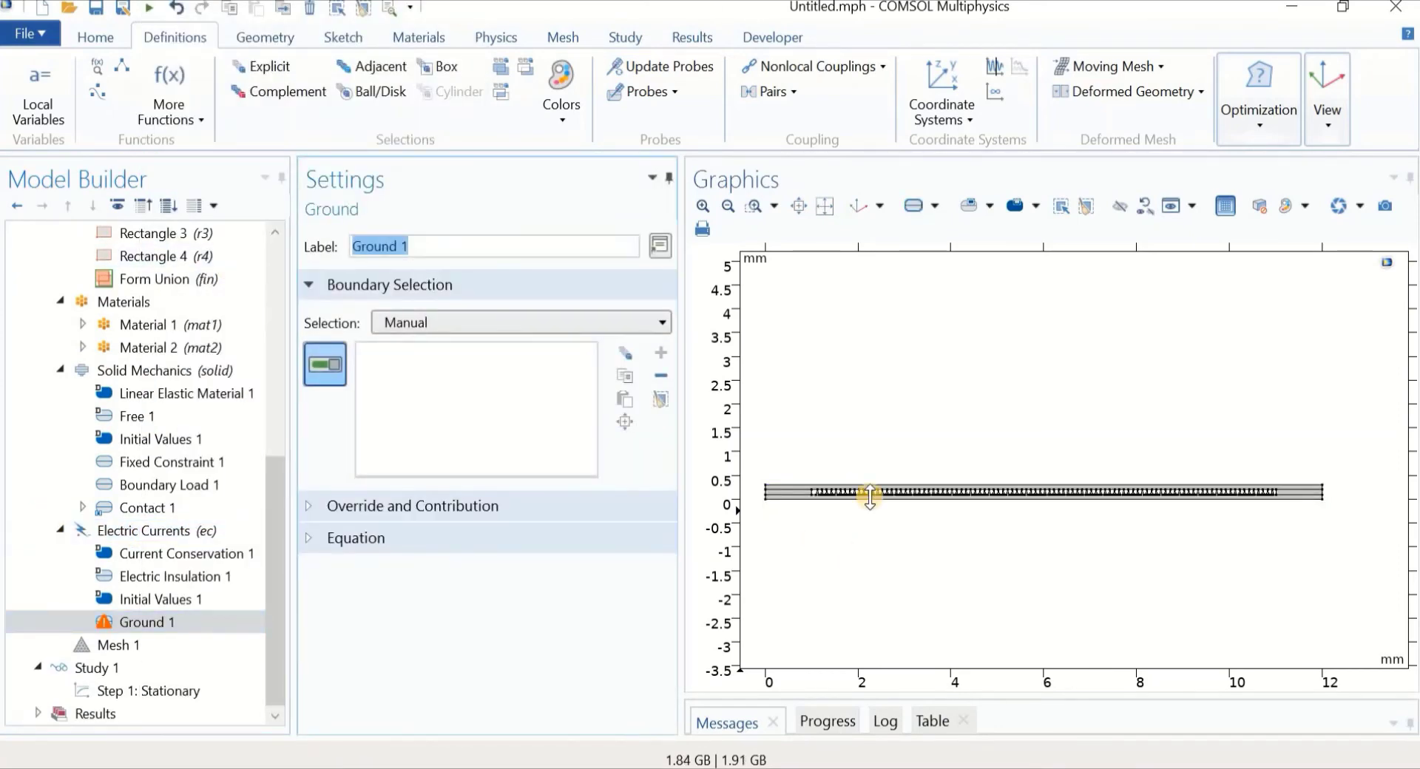
scroll(861, 482, "up", 3)
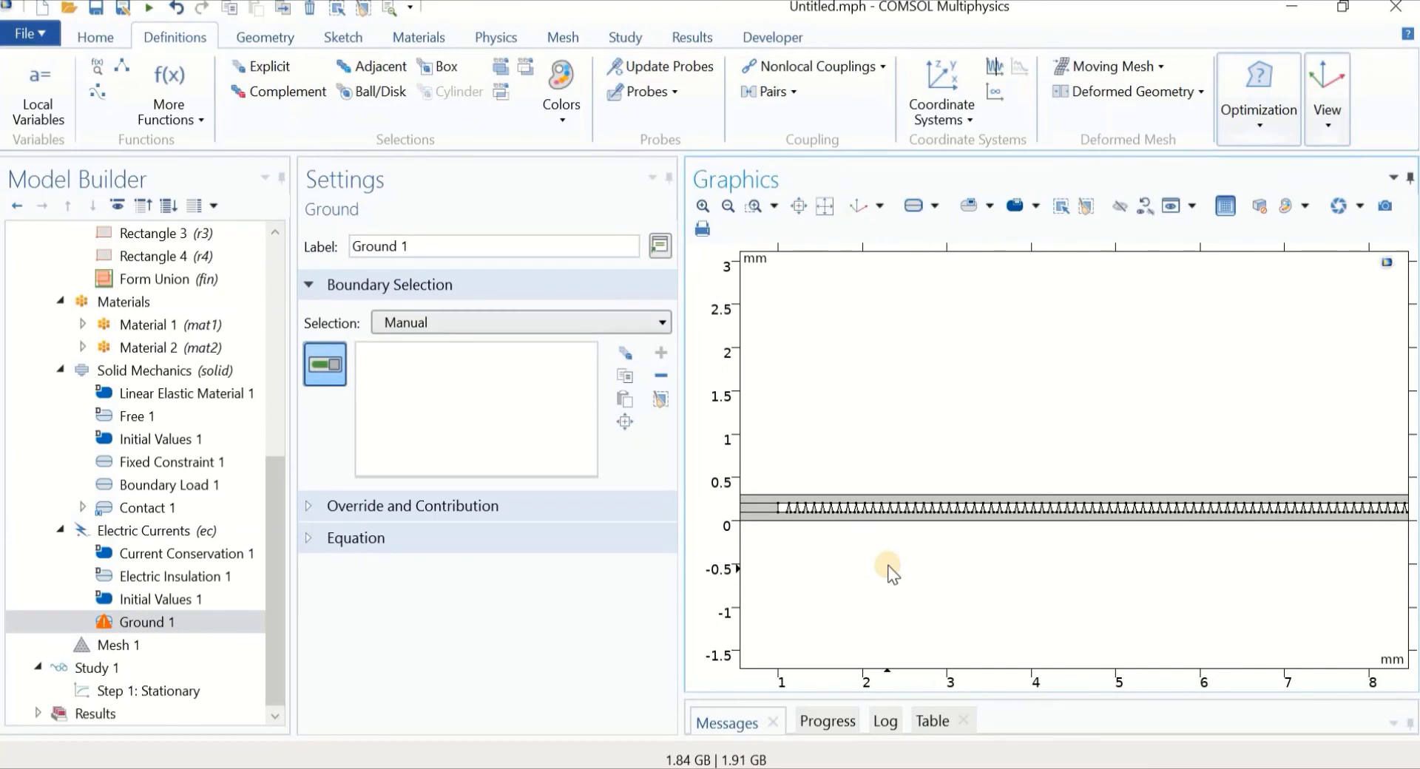
left_click(882, 524)
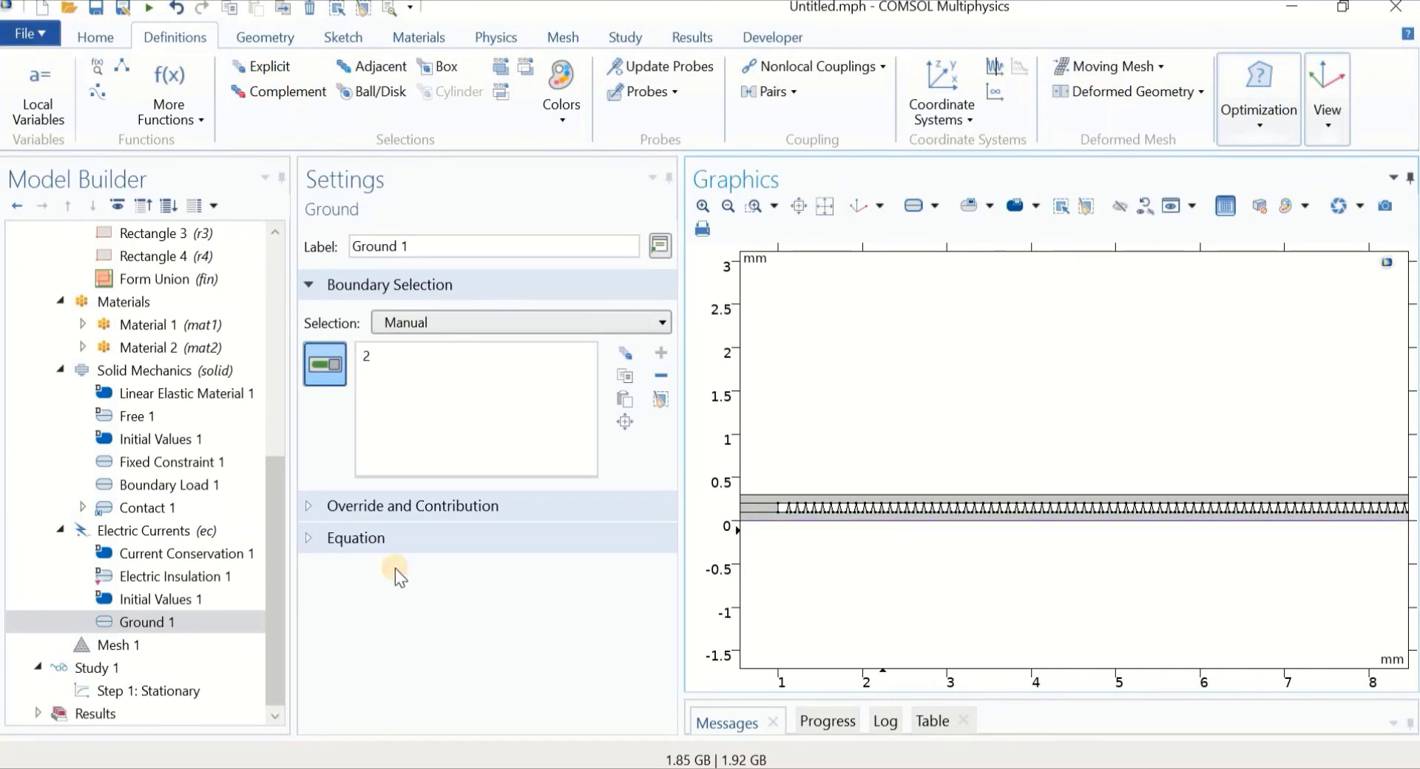
left_click(124, 533)
right_click(123, 532)
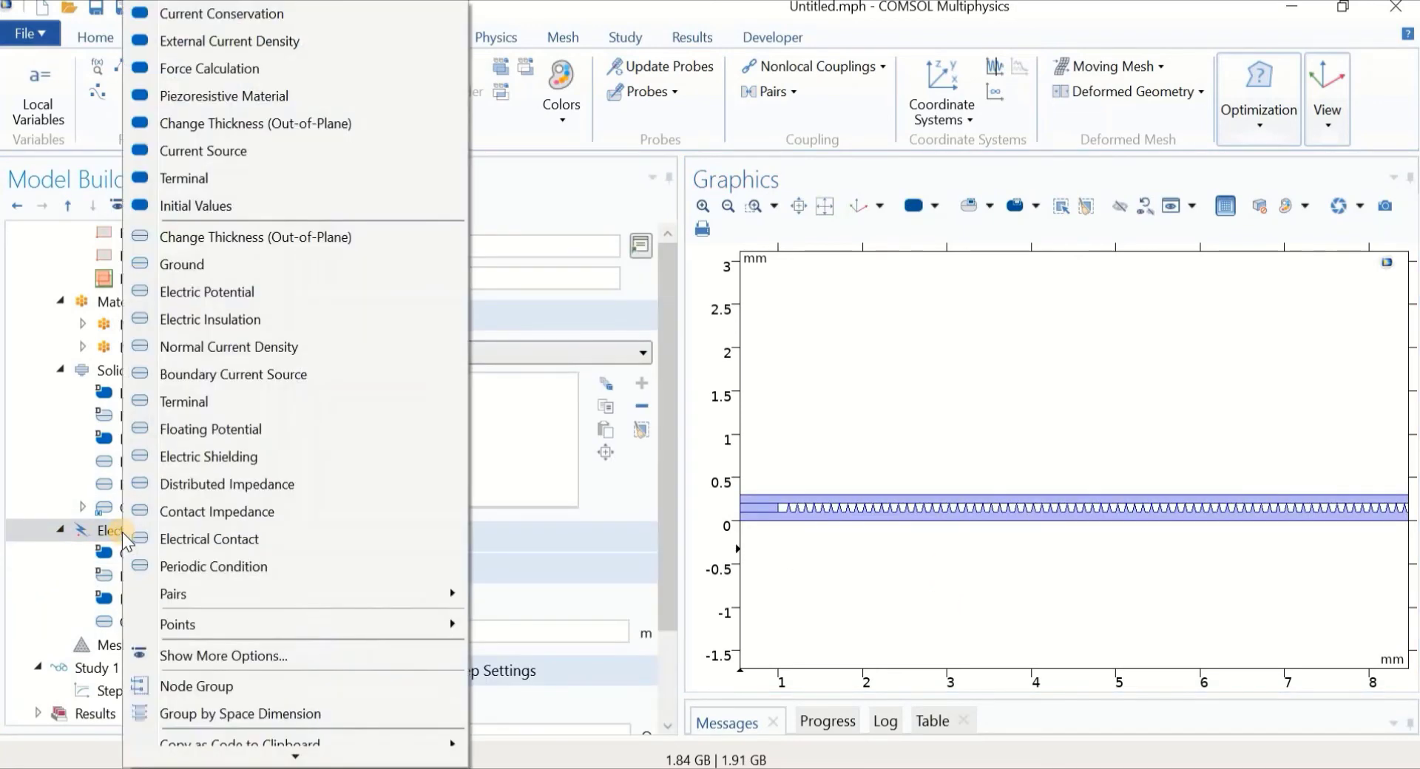
Add a Current-type Terminal to Electric Currents on the strip's top boundary 7
left_click(177, 403)
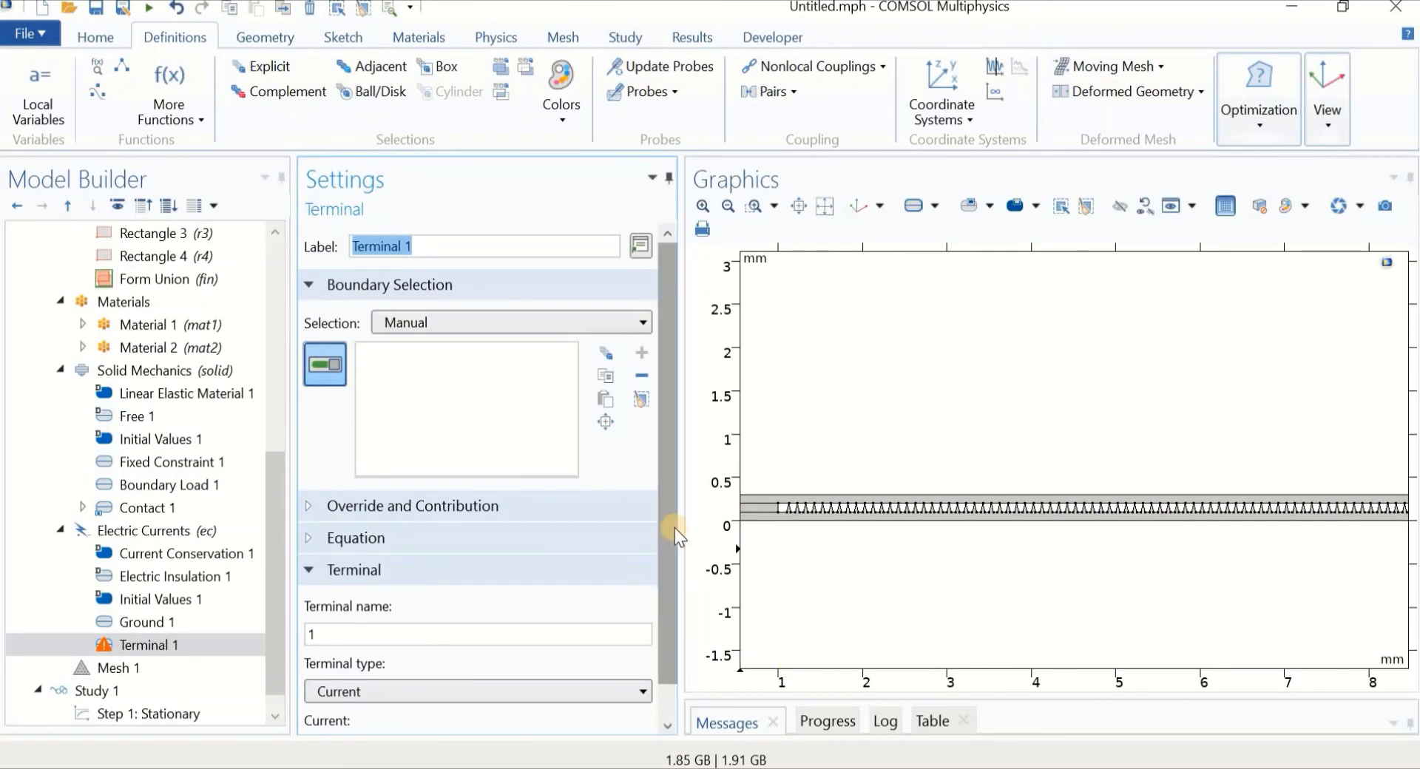
left_click_drag(677, 536, 676, 584)
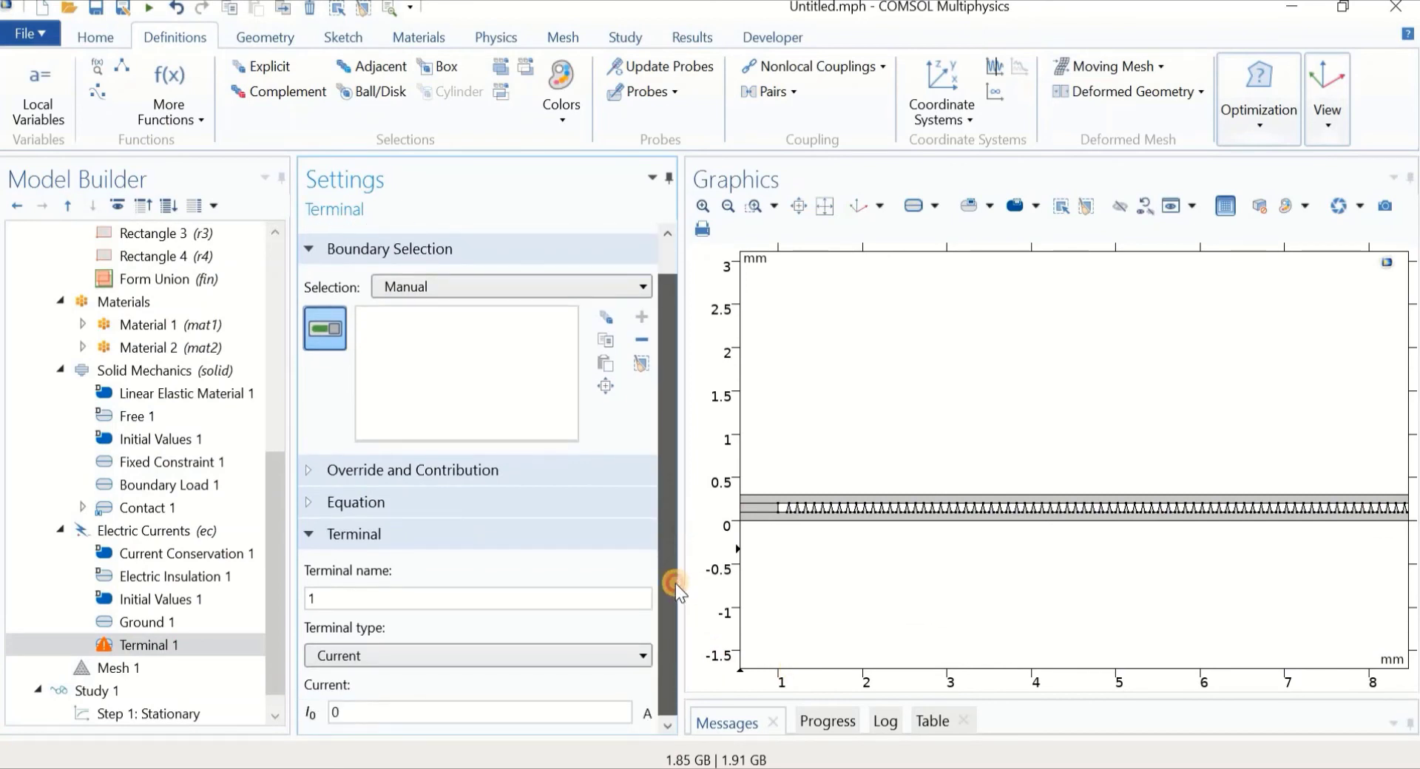
left_click(410, 657)
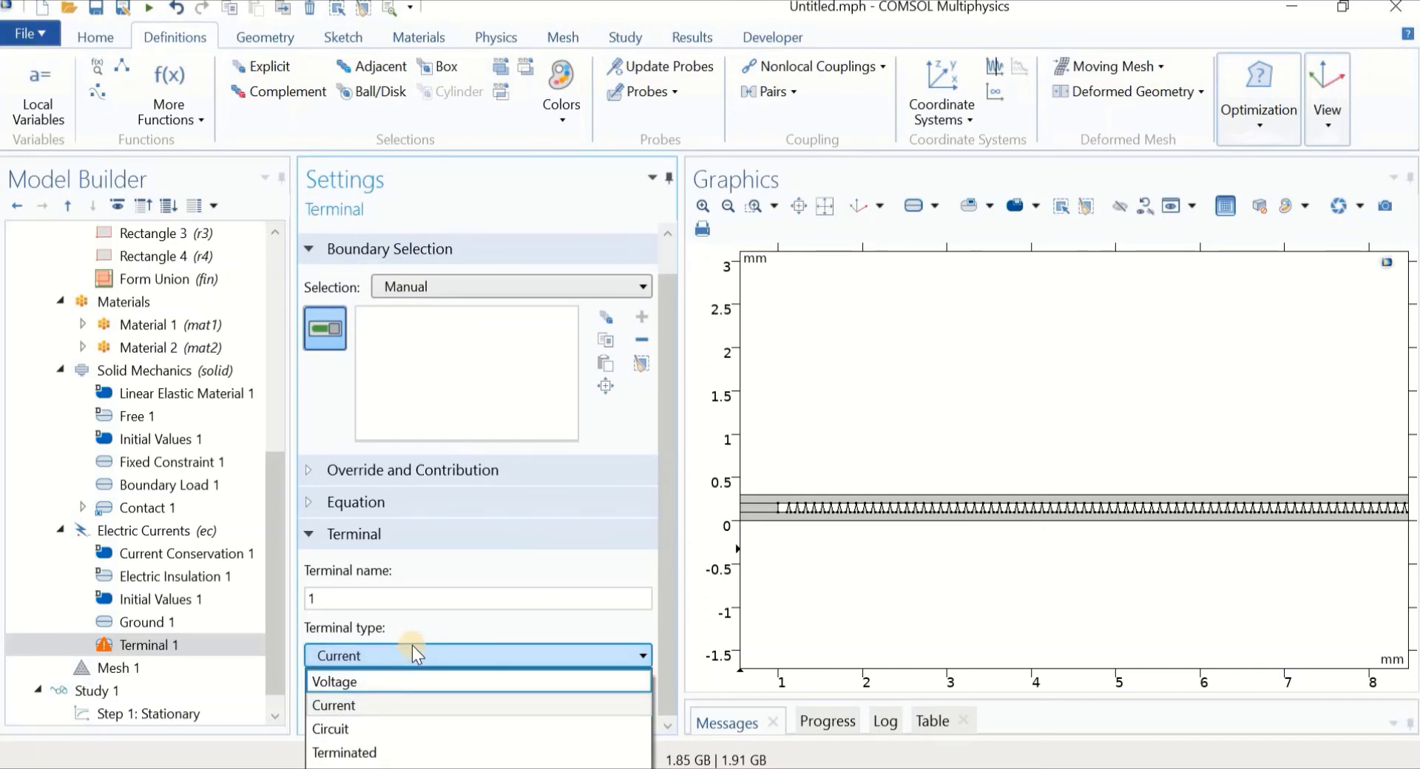
left_click(396, 707)
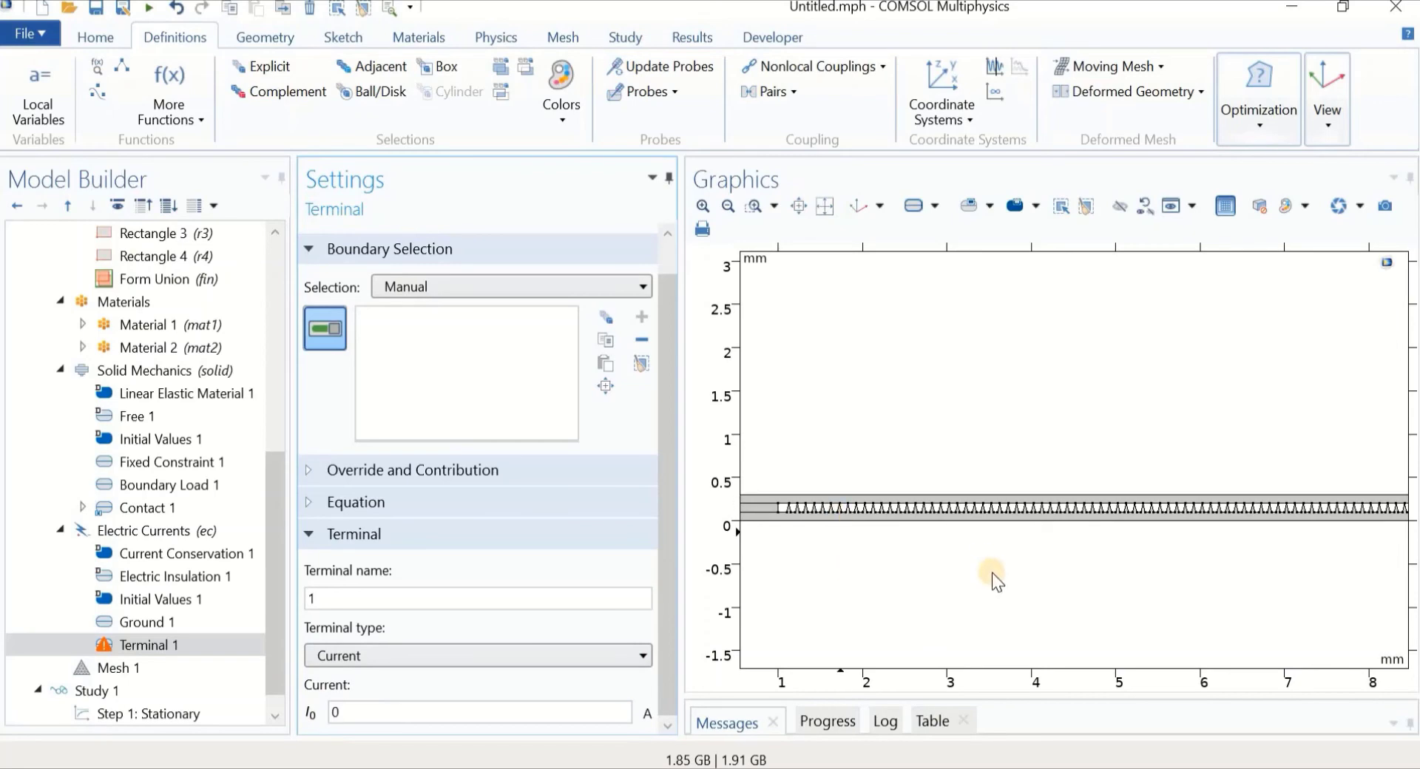
middle_click_drag(994, 568, 901, 442)
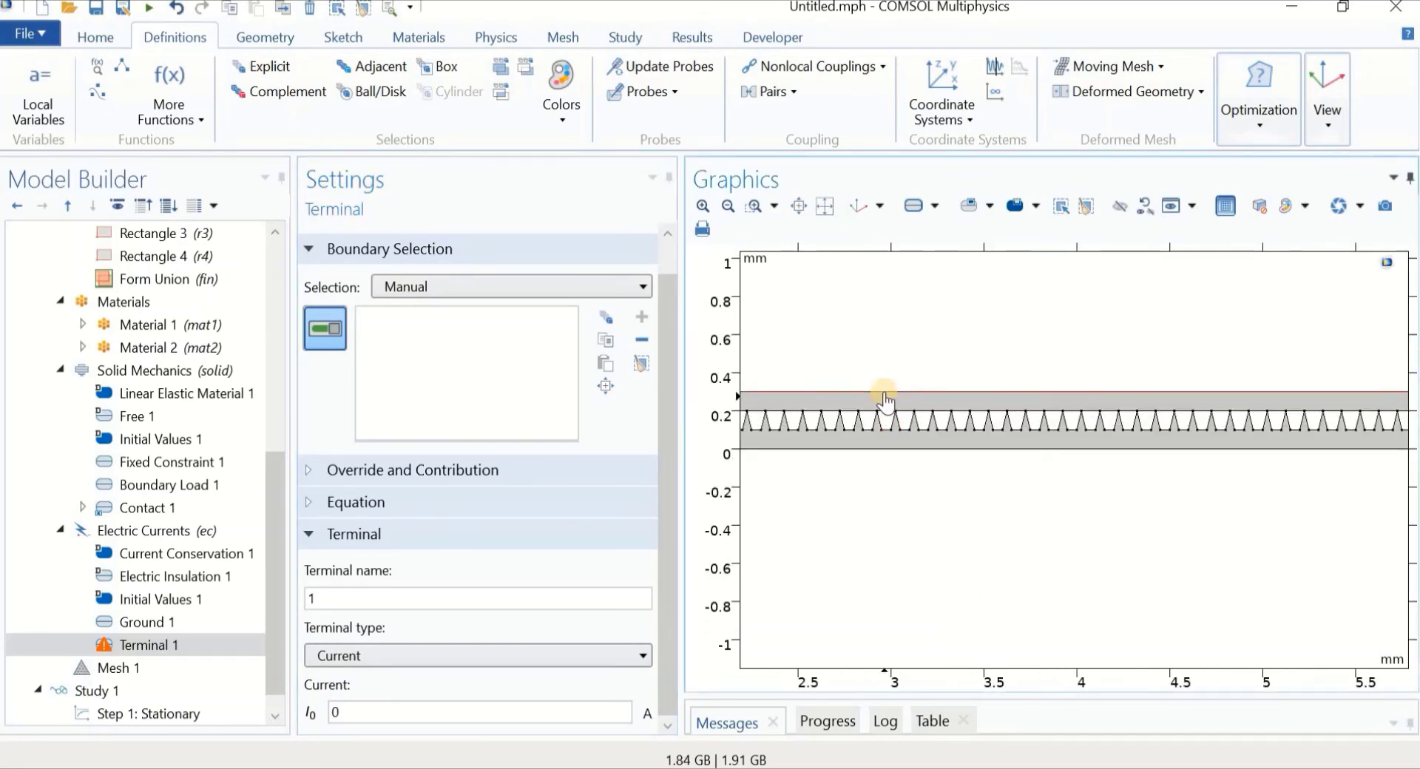
left_click(884, 396)
Set the terminal current I0 to 1e-3 A
scroll(910, 444, "down", 2)
scroll(943, 566, "down", 3)
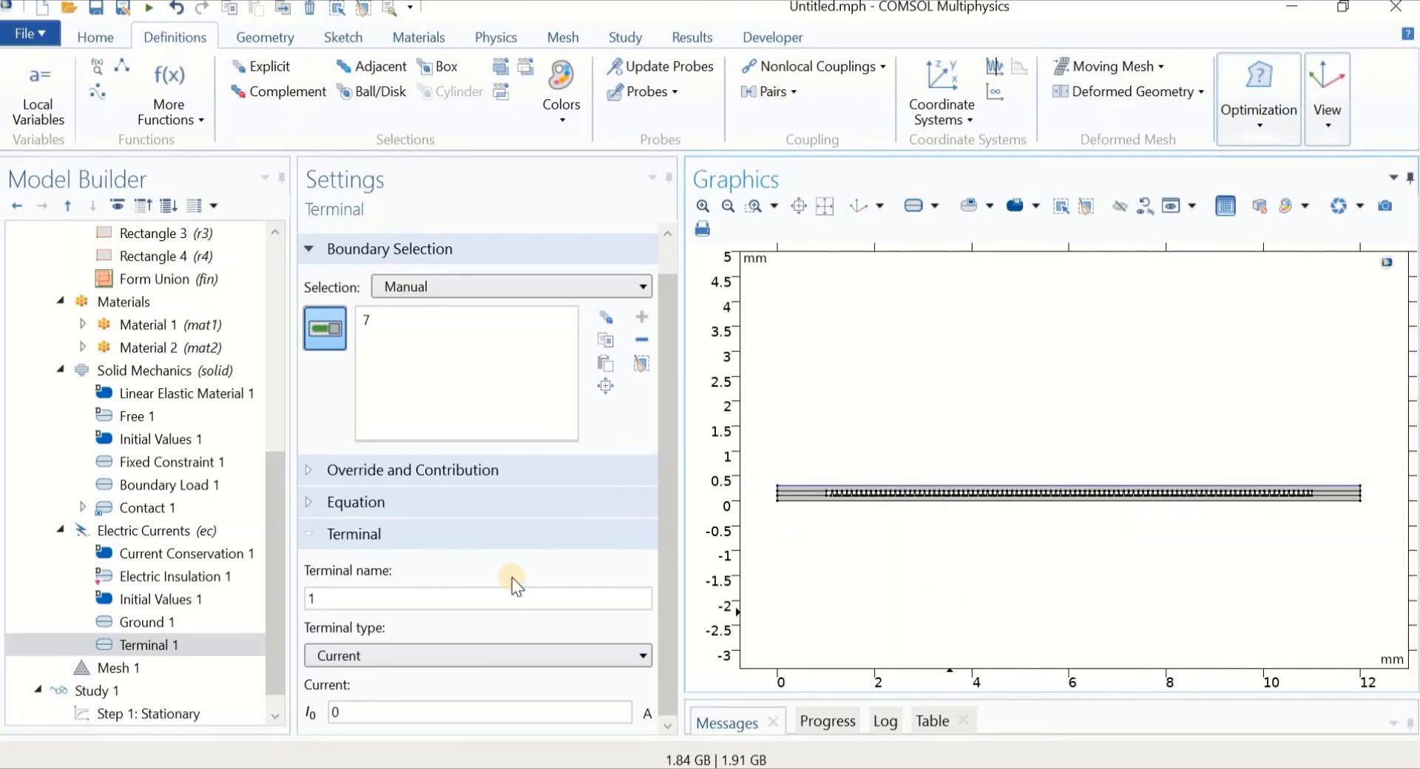
double_click(406, 710)
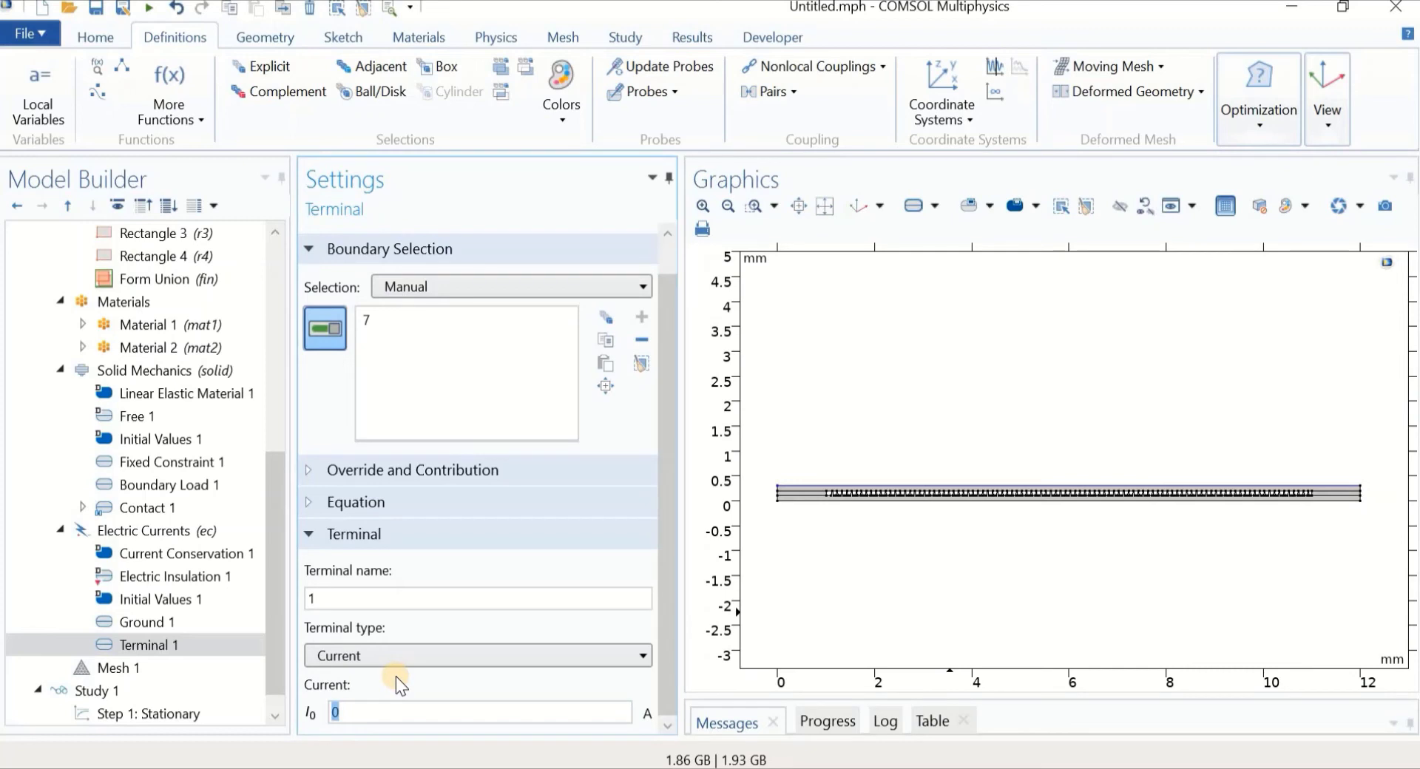
type("1e-")
type("3")
key("BackSpace")
type("-3")
left_click(918, 637)
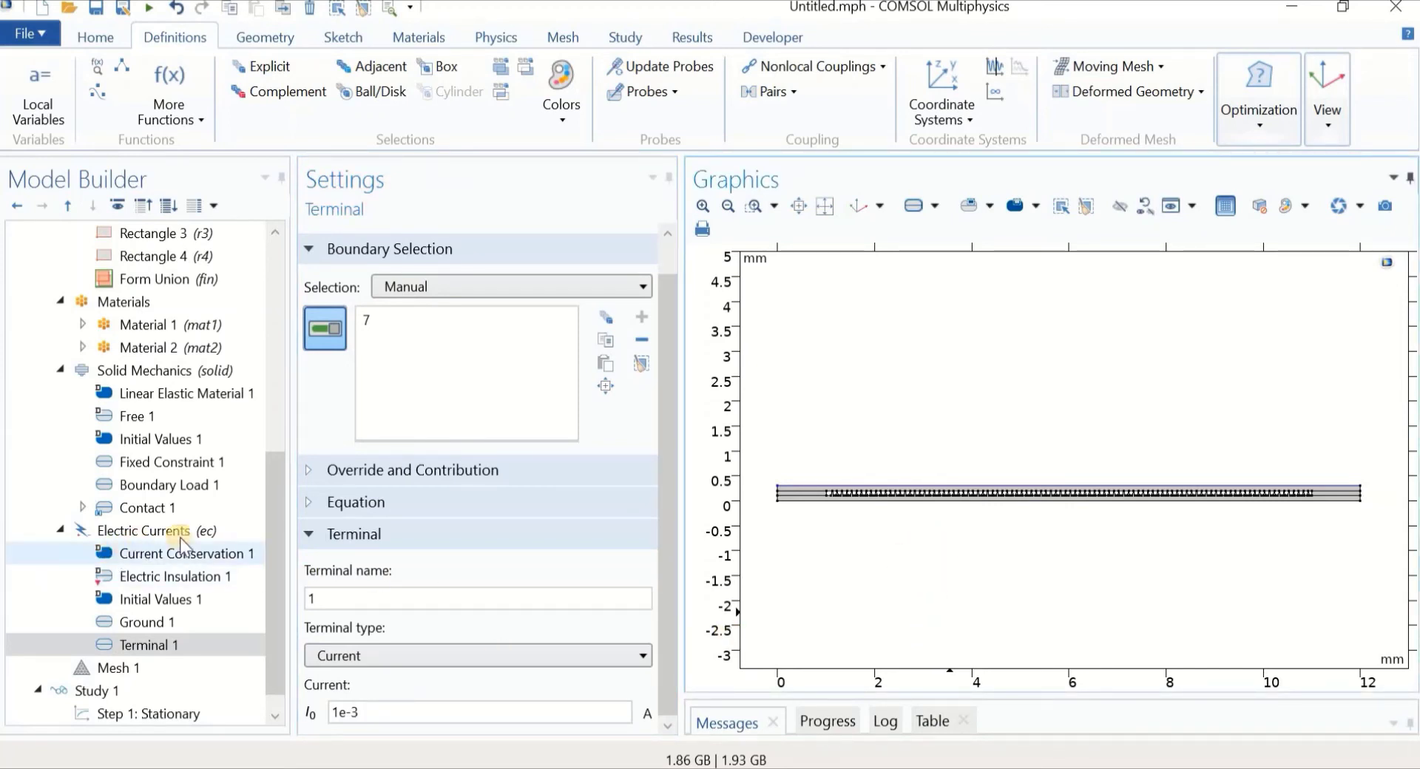
left_click_drag(273, 518, 273, 555)
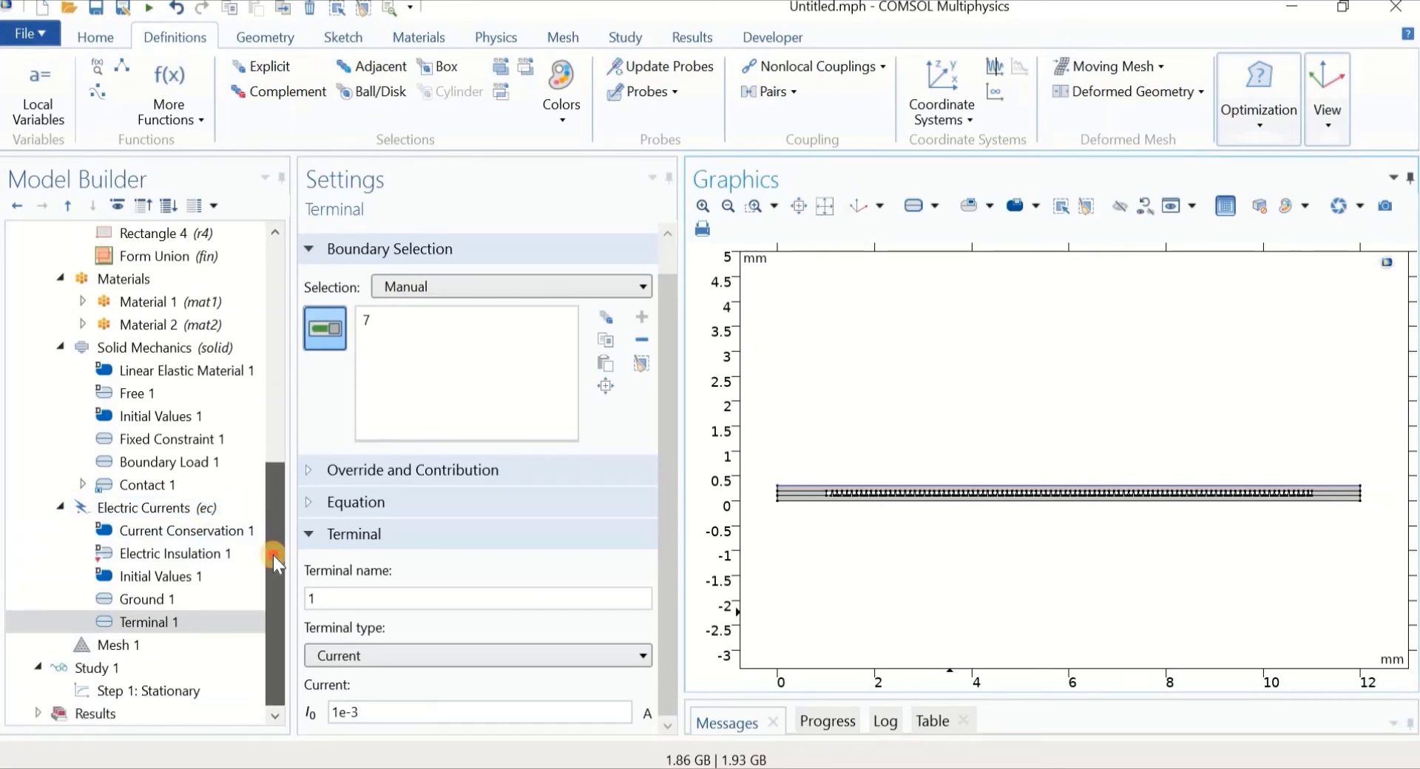
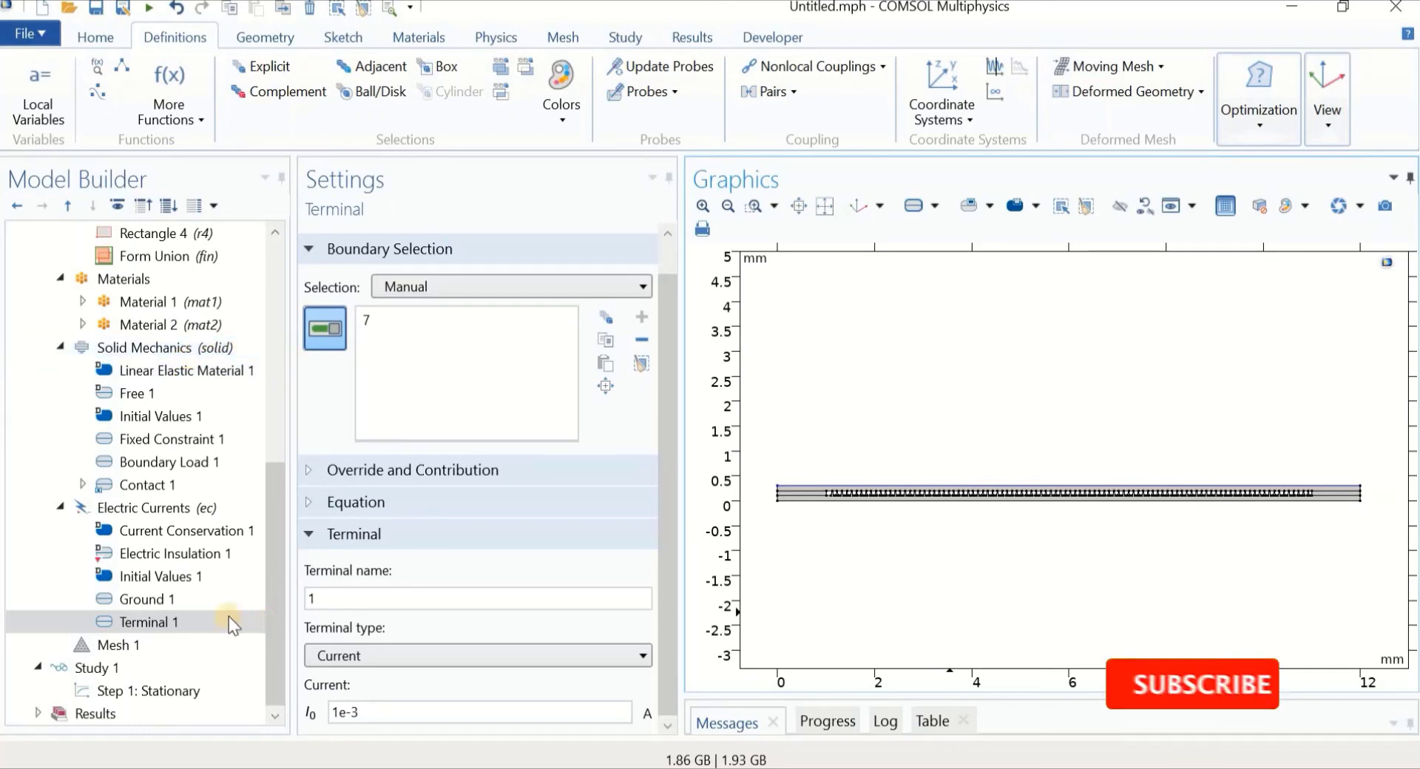
Show the Mesh 1 settings, a physics-controlled mesh at Normal element size
left_click(125, 651)
Rebuild the mesh at Extremely fine element size, zoom in, then select Study 1
left_click(354, 469)
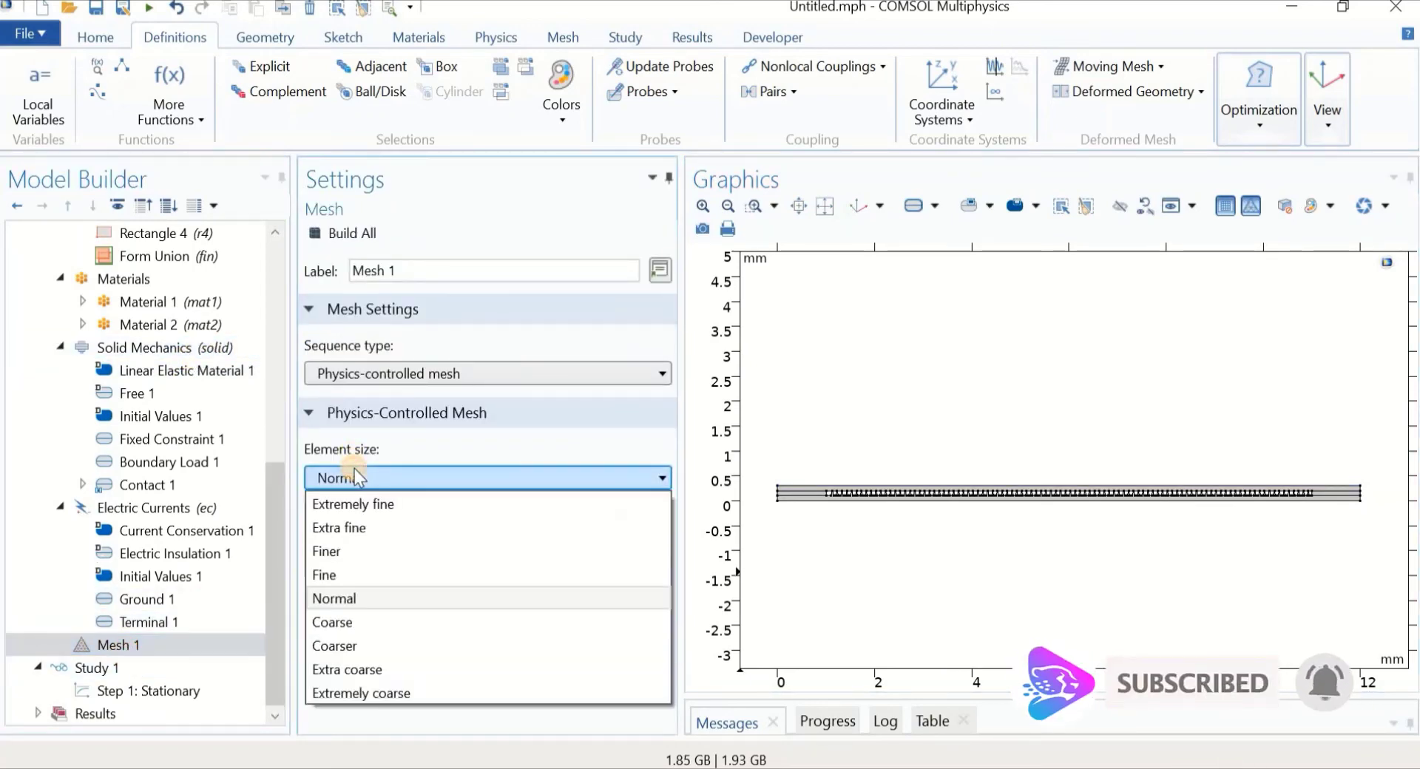
left_click(358, 499)
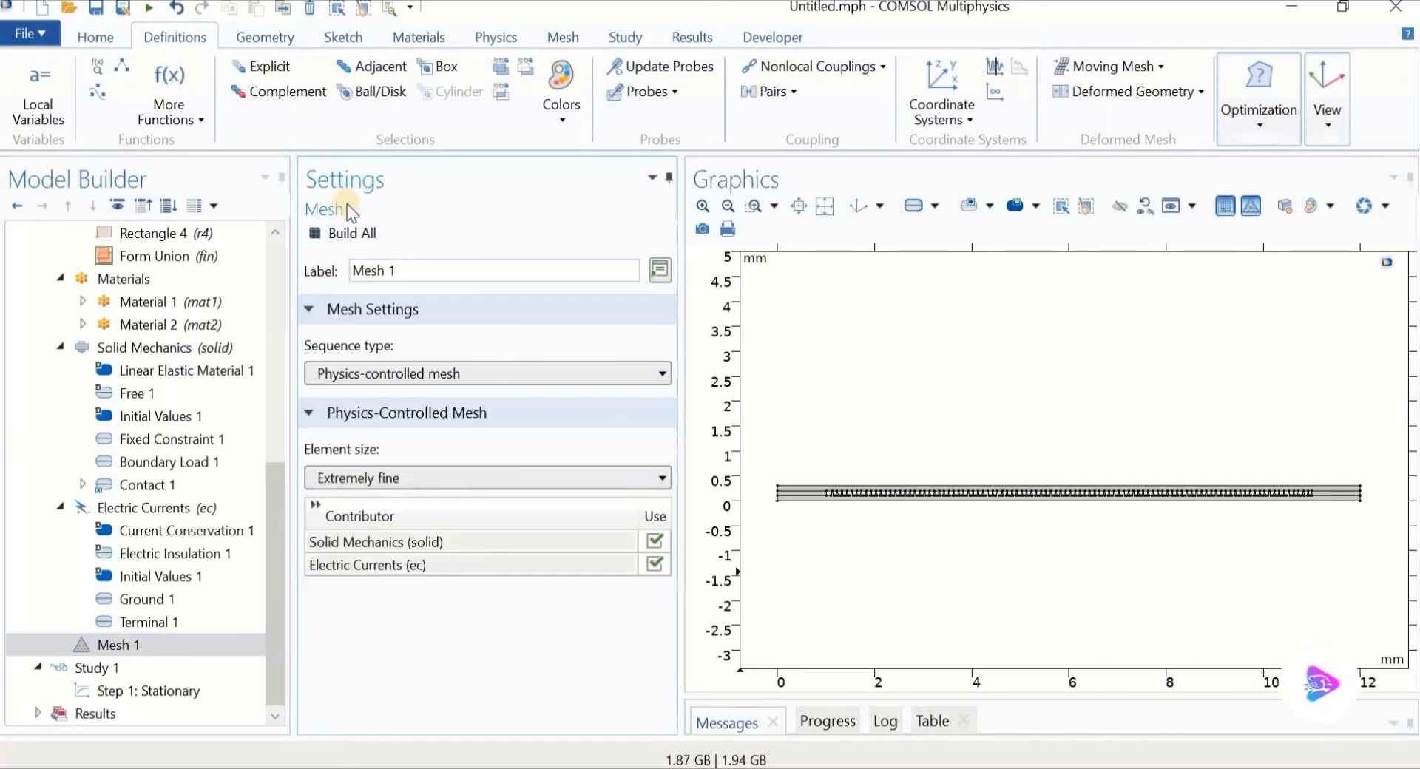
left_click(343, 235)
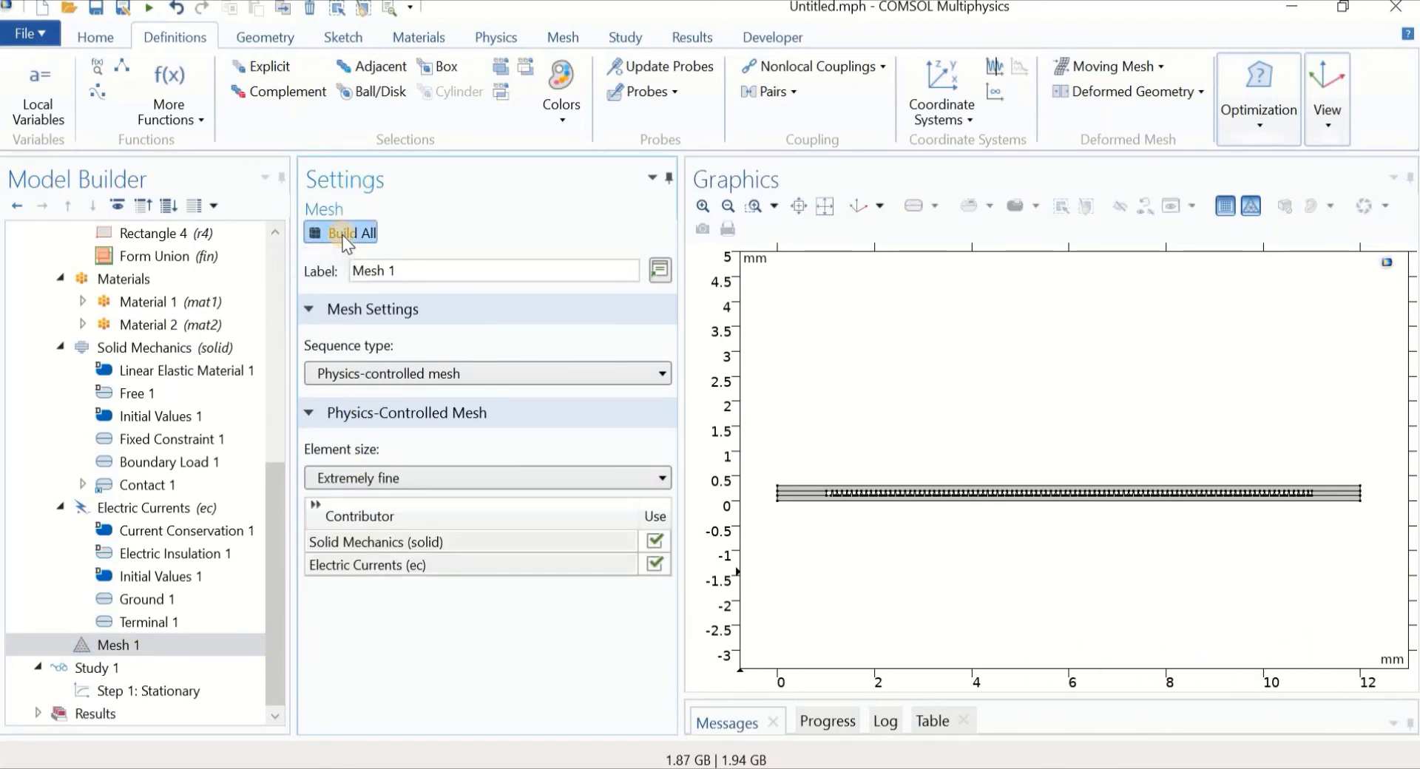
scroll(902, 333, "up", 5)
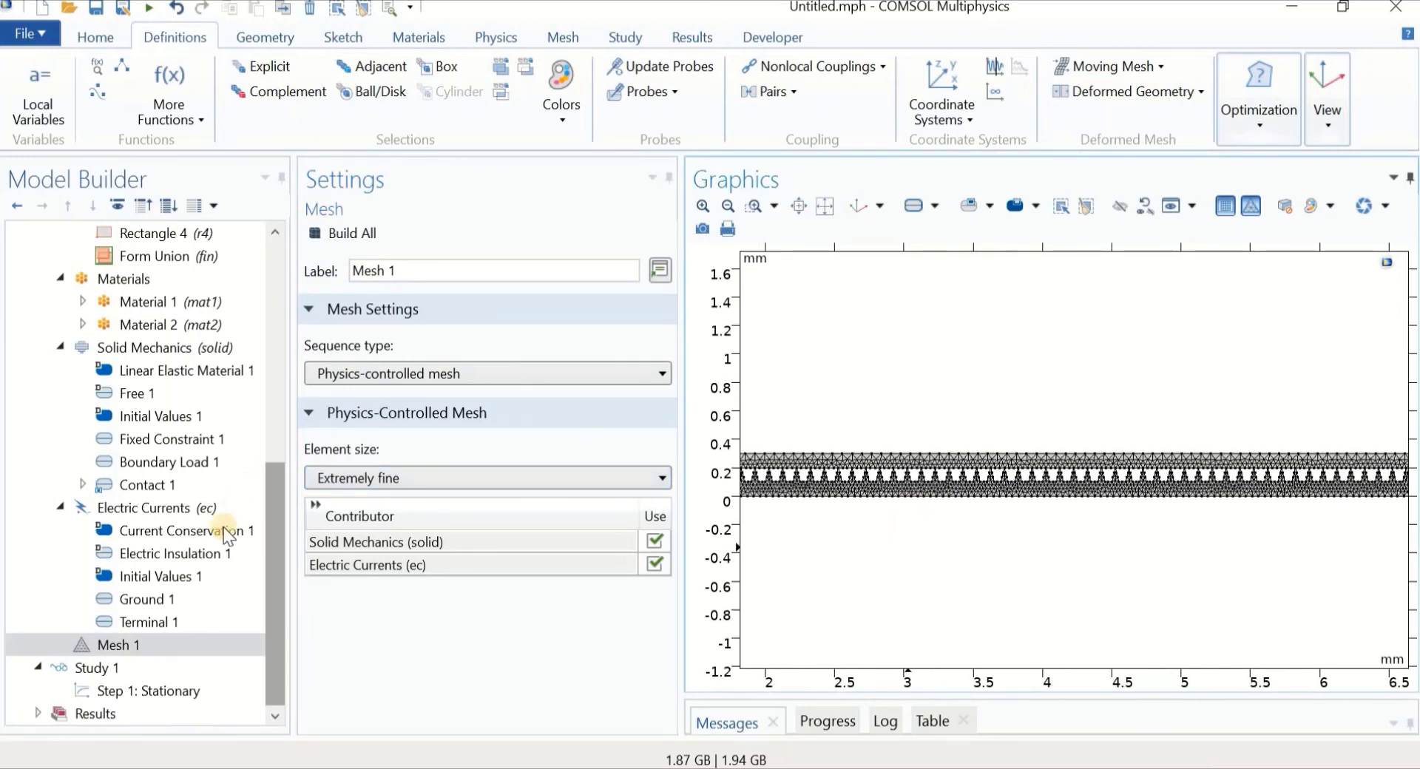
left_click(149, 667)
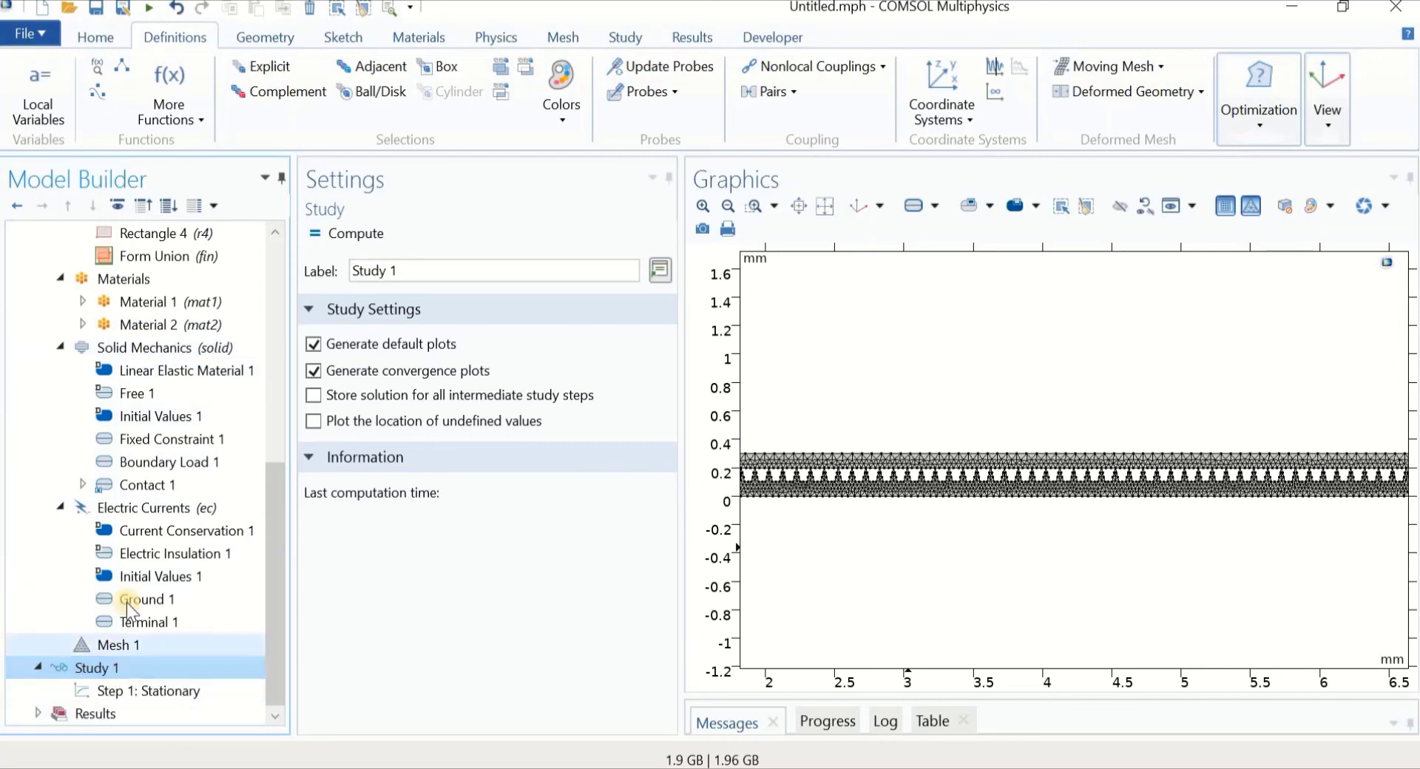
Get initial values for Step 1: Stationary, generating the Stress (solid) von Mises plot
left_click_drag(268, 656, 268, 660)
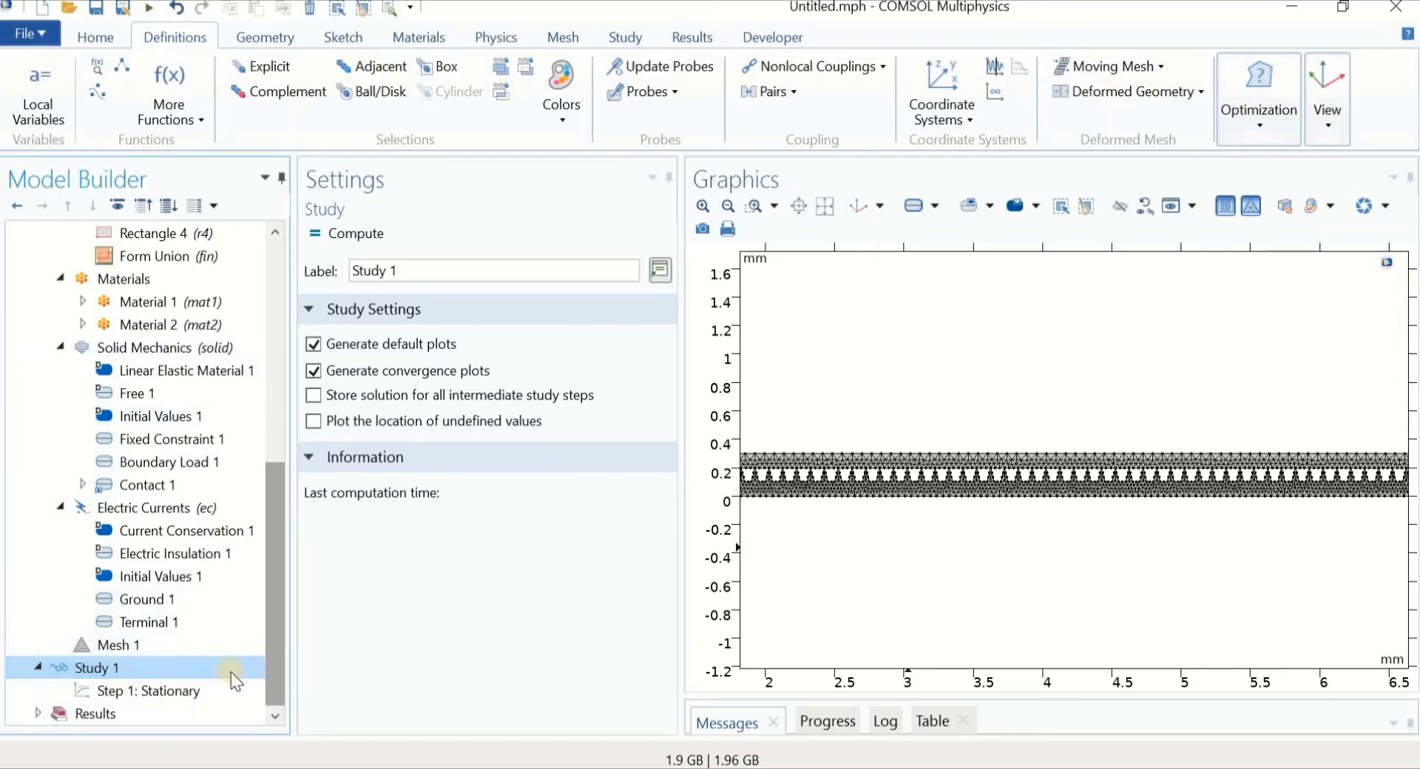
right_click(153, 690)
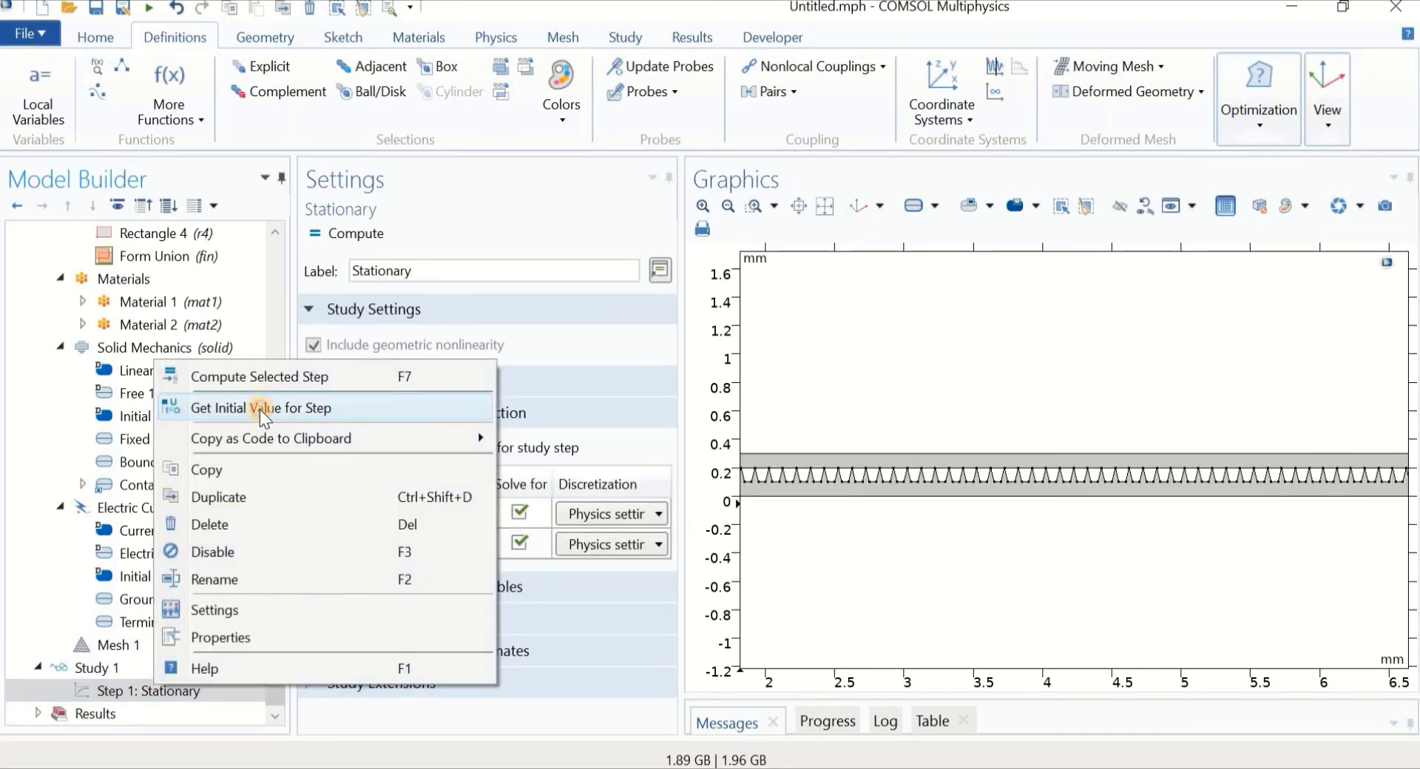
left_click(260, 410)
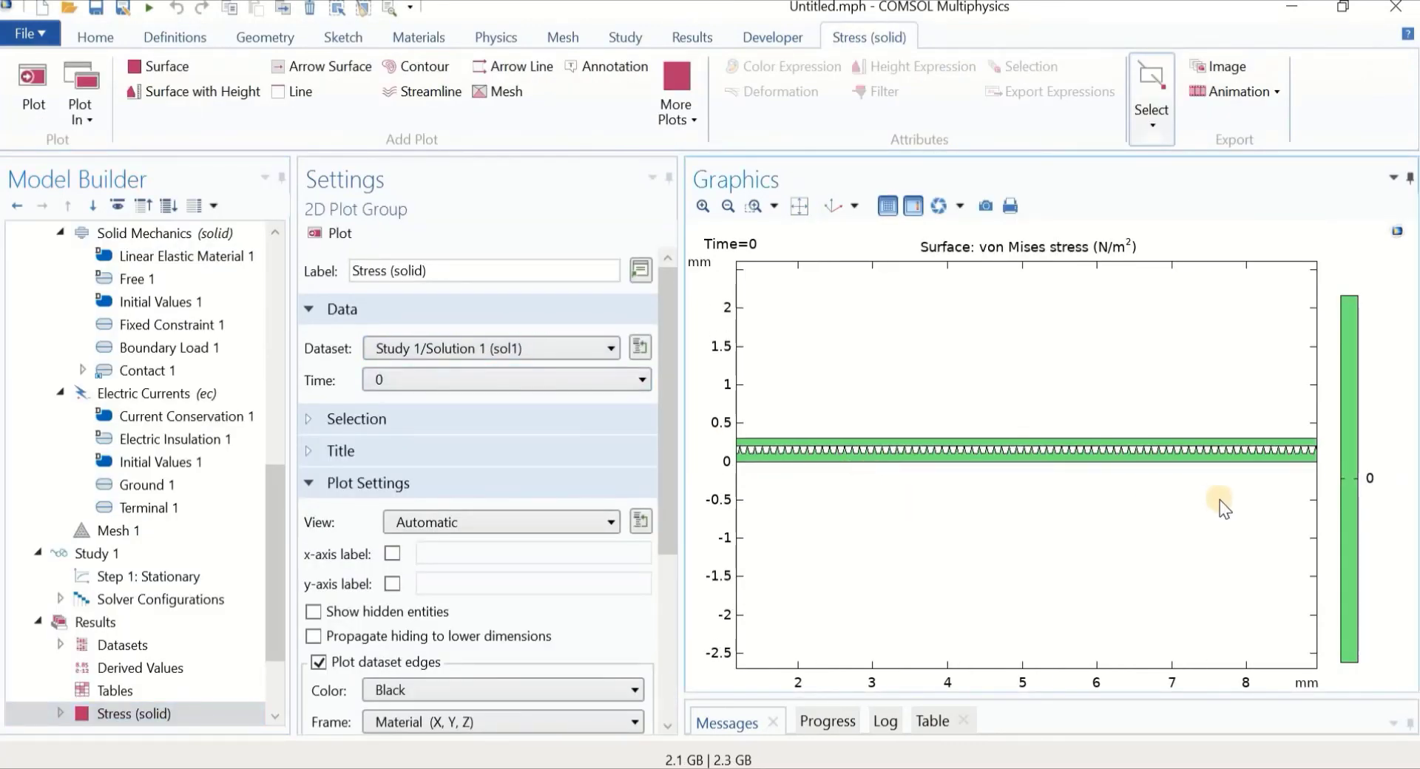
right_click_drag(1038, 529, 1107, 543)
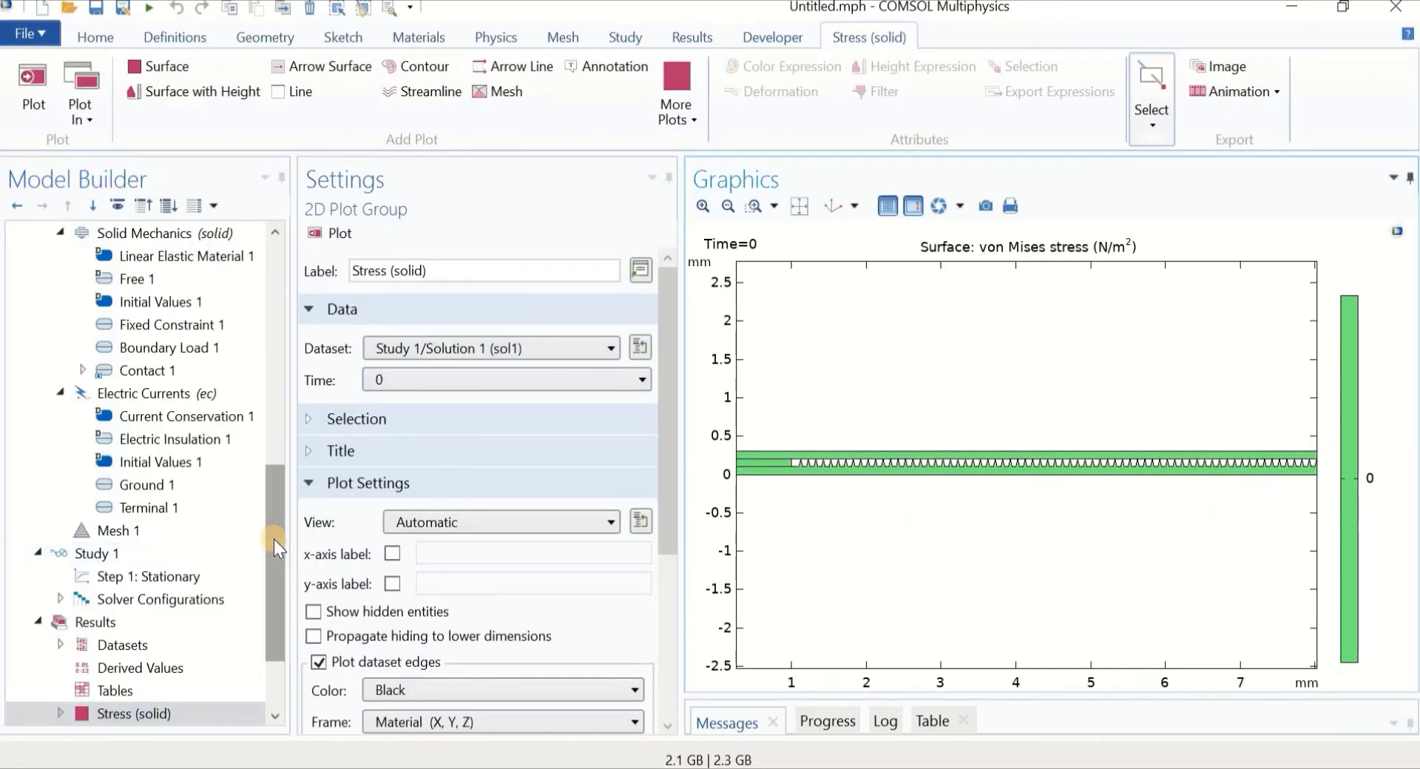
left_click_drag(274, 539, 274, 599)
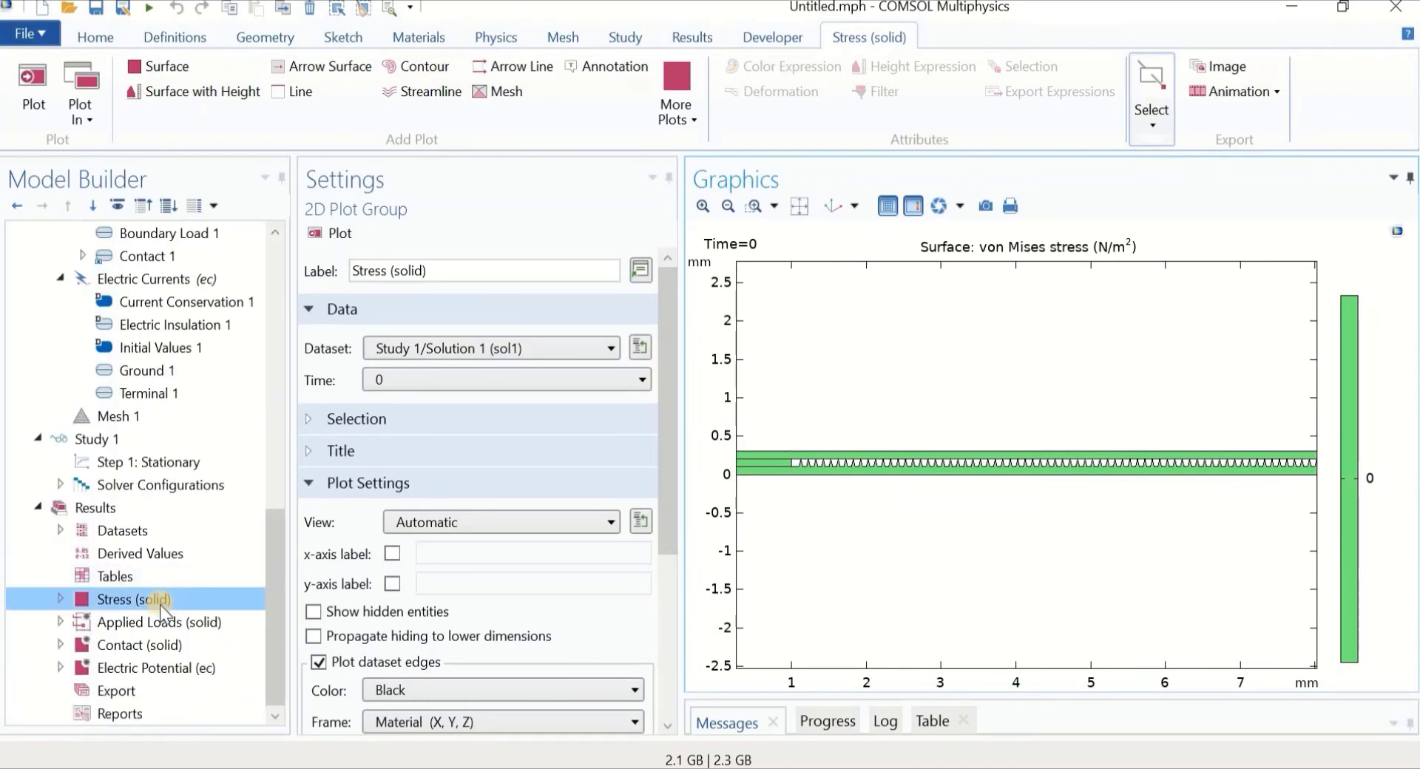
left_click(126, 645)
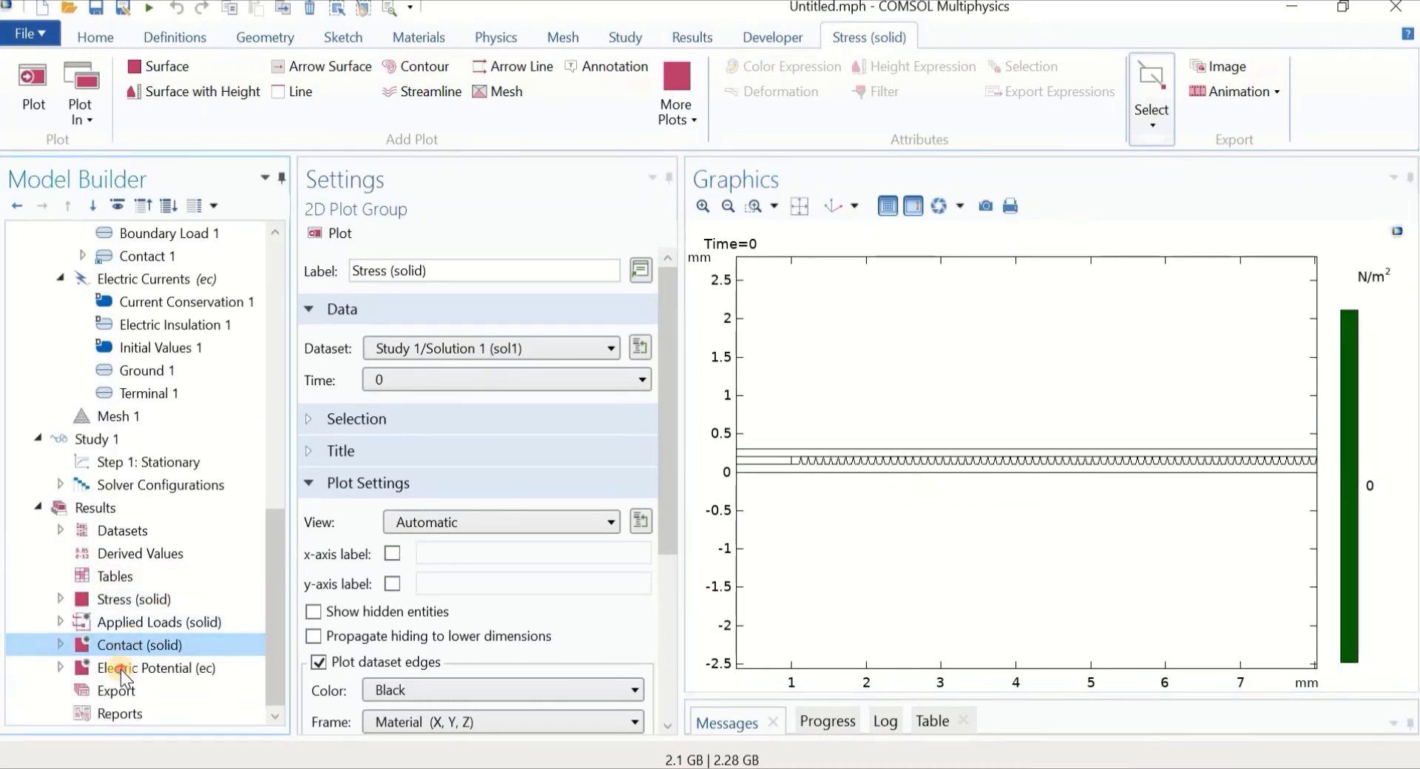
left_click(130, 668)
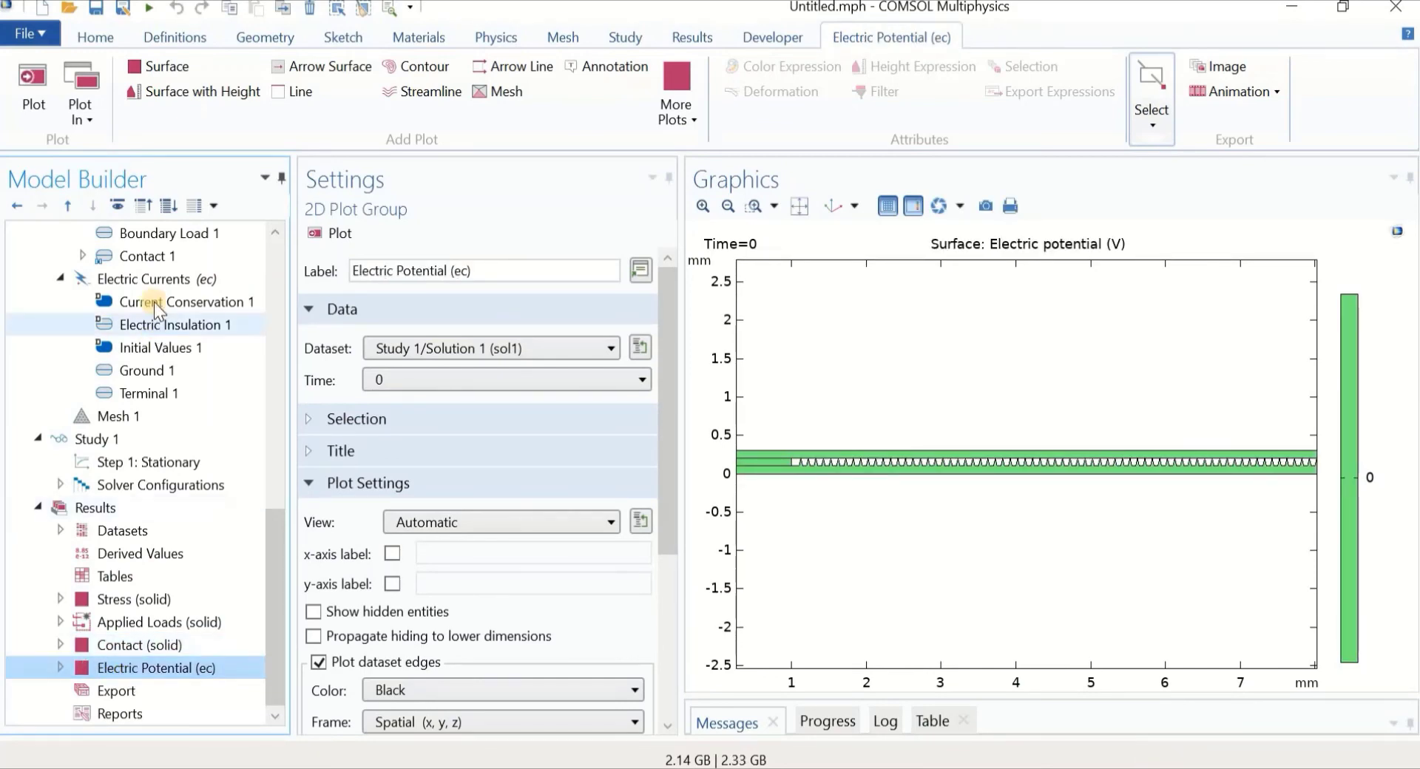
left_click(164, 601)
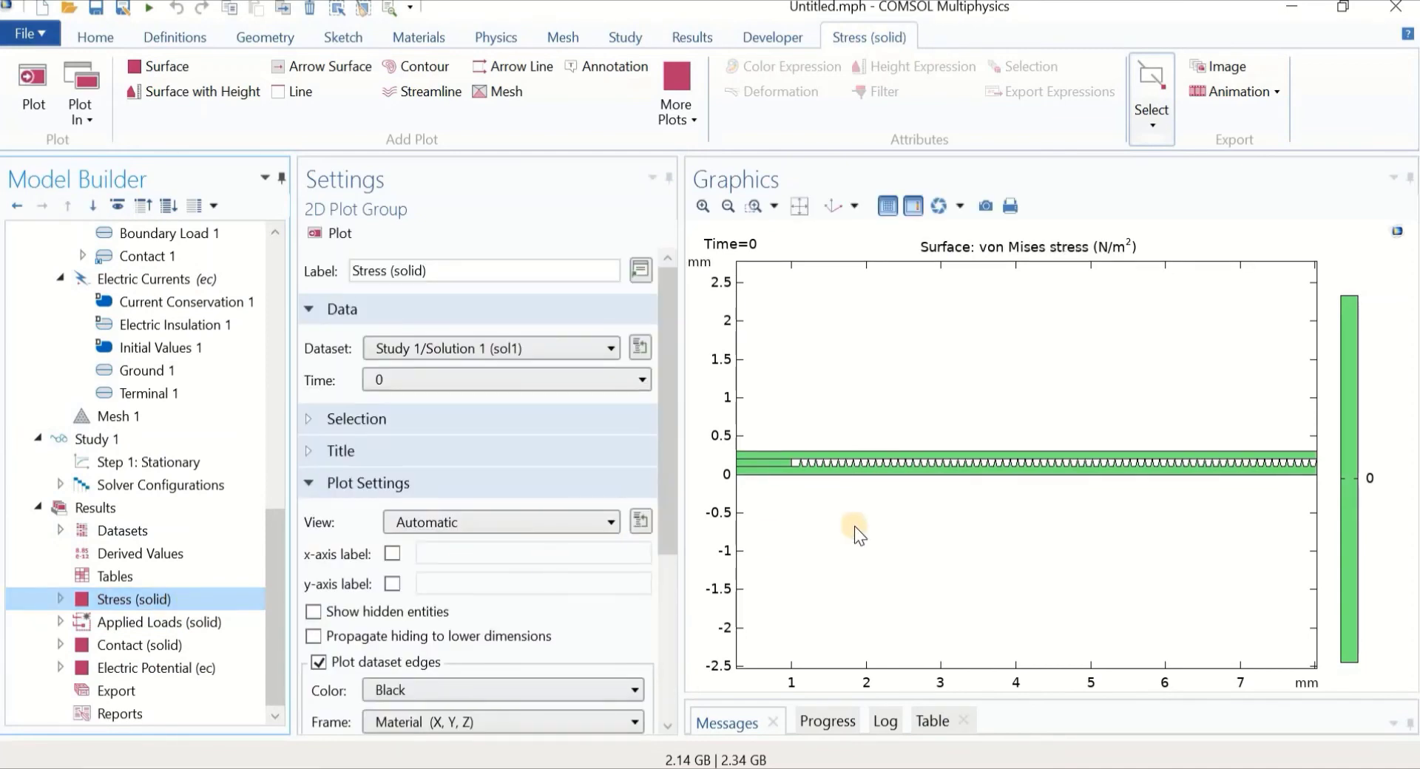
right_click_drag(880, 526, 882, 581)
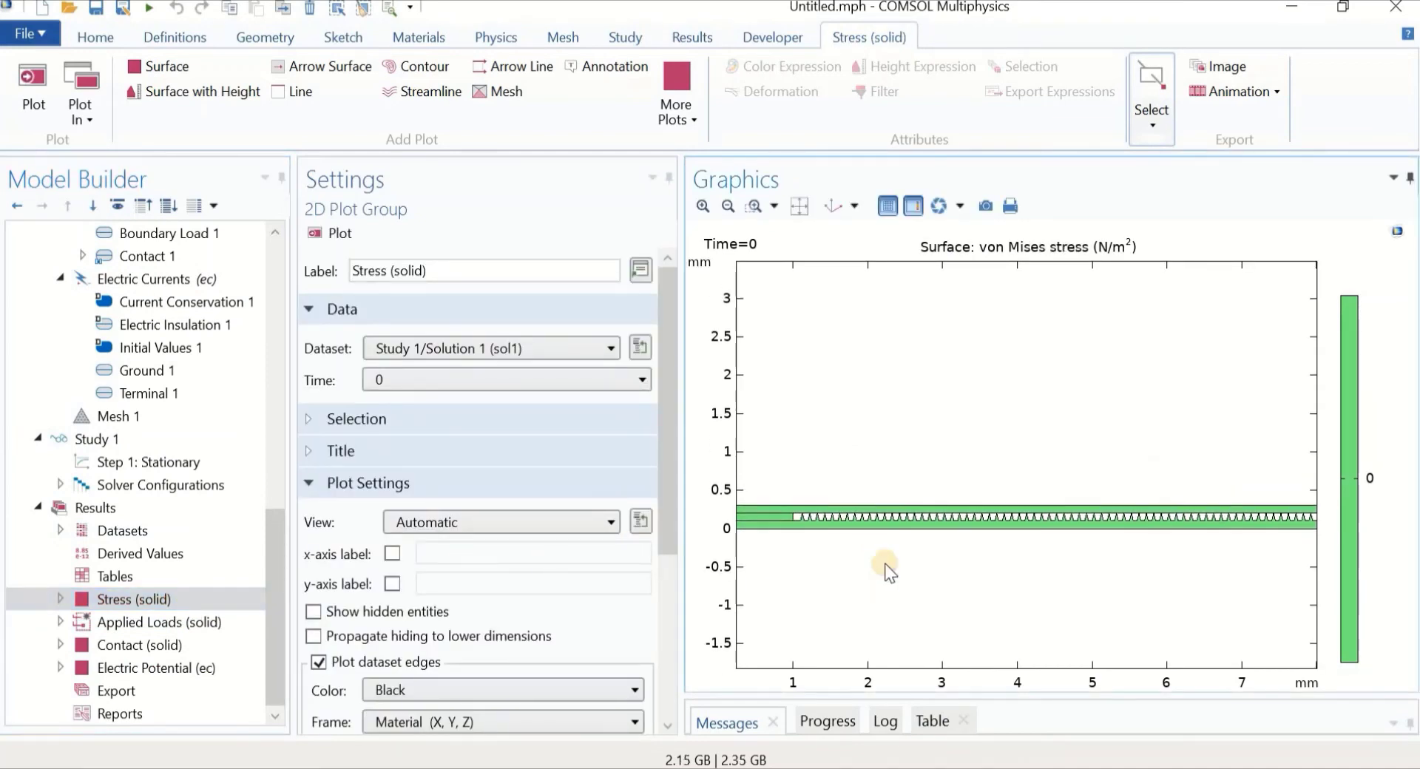
scroll(881, 620, "down", 1)
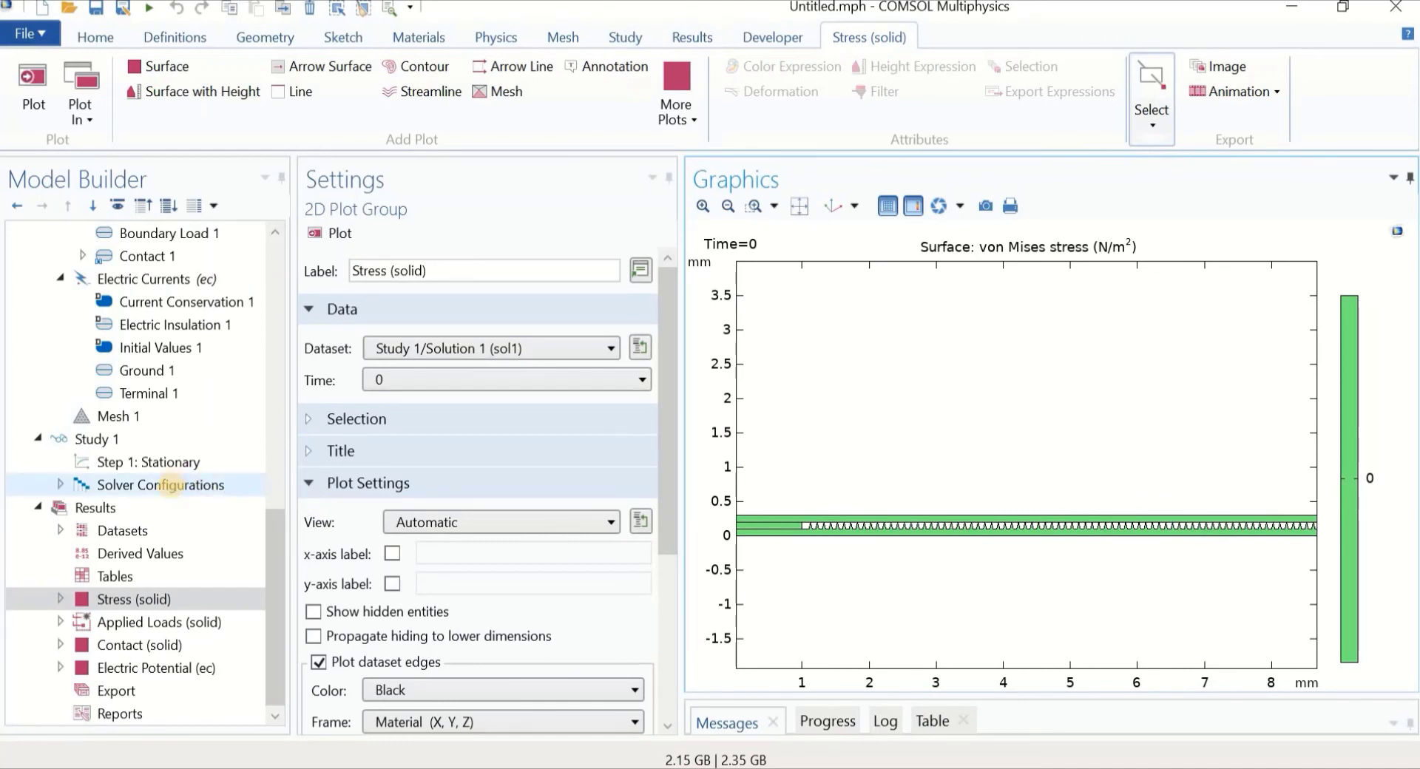
Select Step 1: Stationary and look at its options without running anything
left_click(122, 468)
right_click(122, 467)
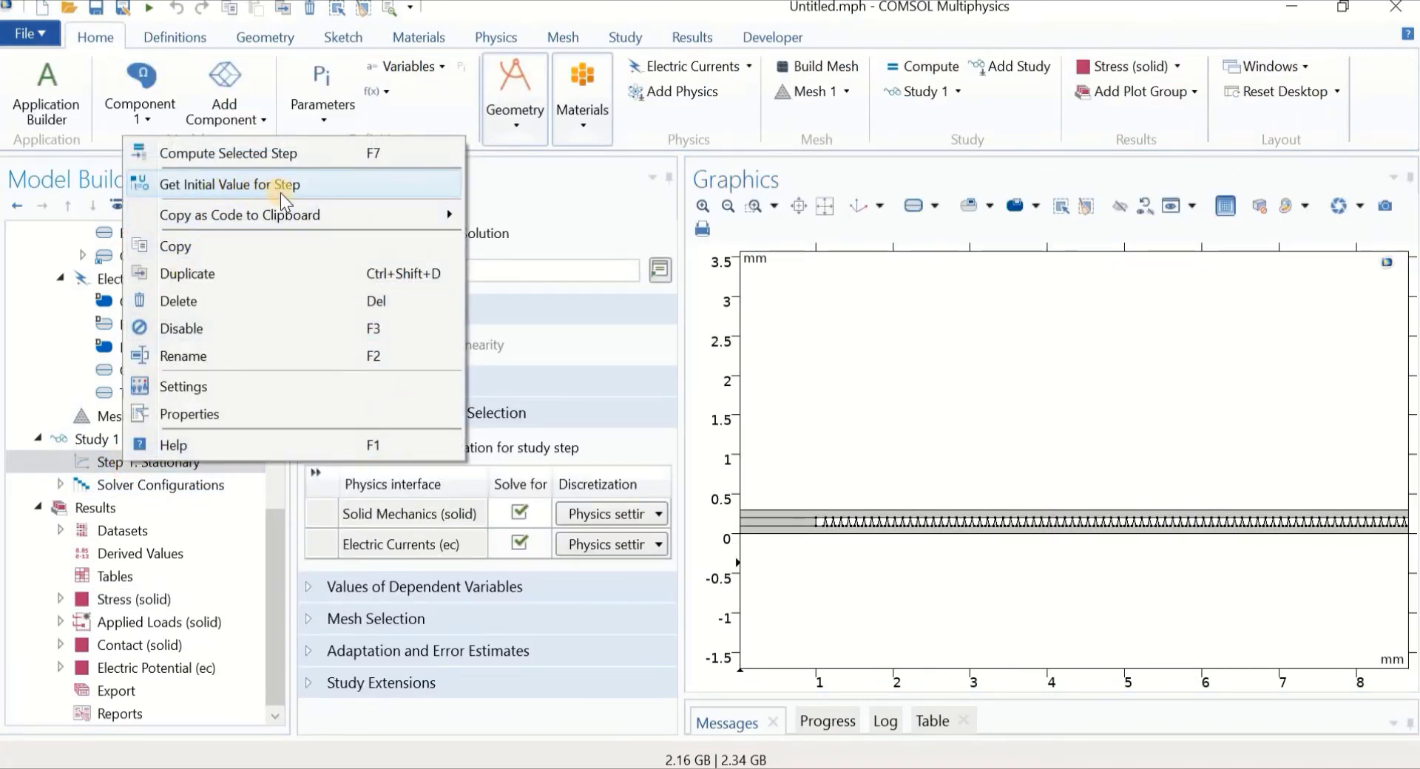
left_click(886, 338)
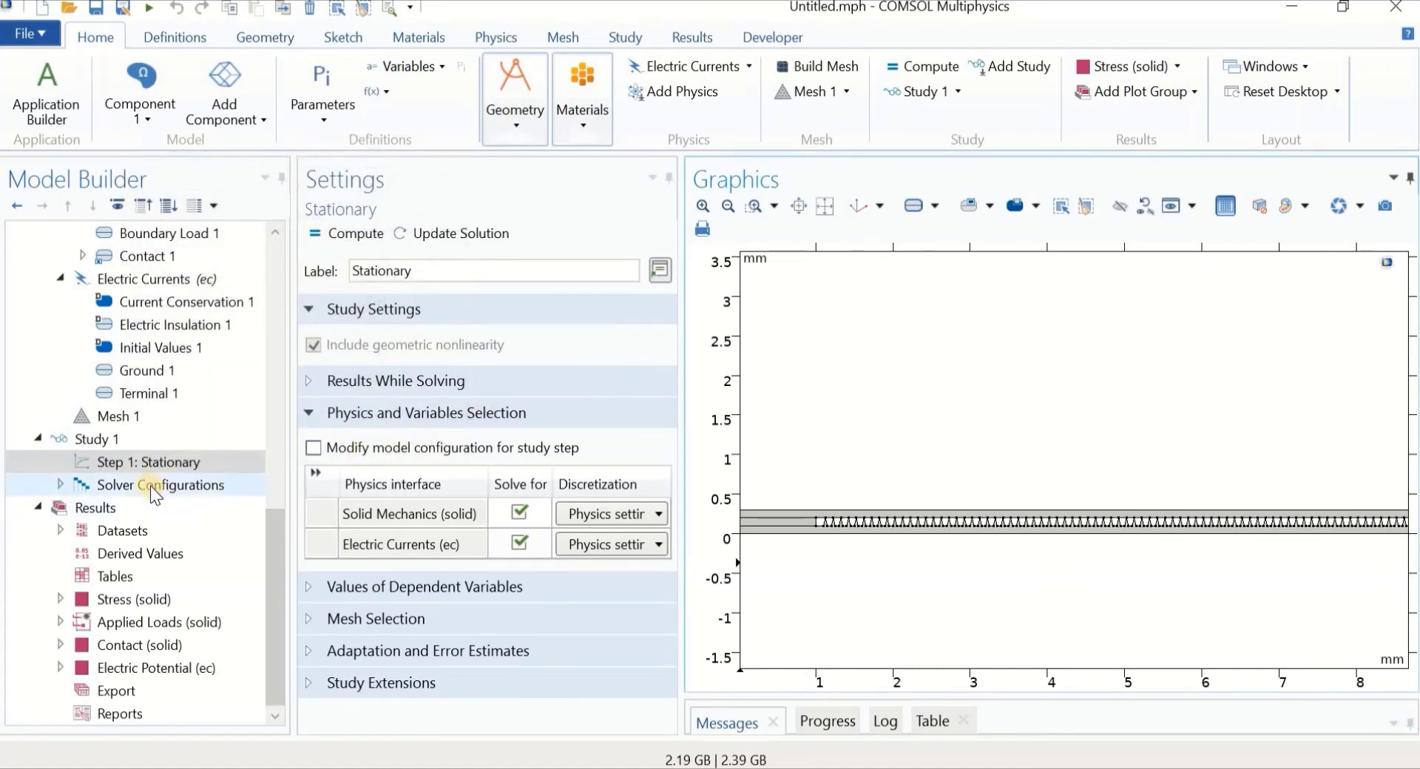
Expand Solver Configurations > Solution 1 and show Stationary Solver 1 settings (tolerance 0.001)
left_click(61, 486)
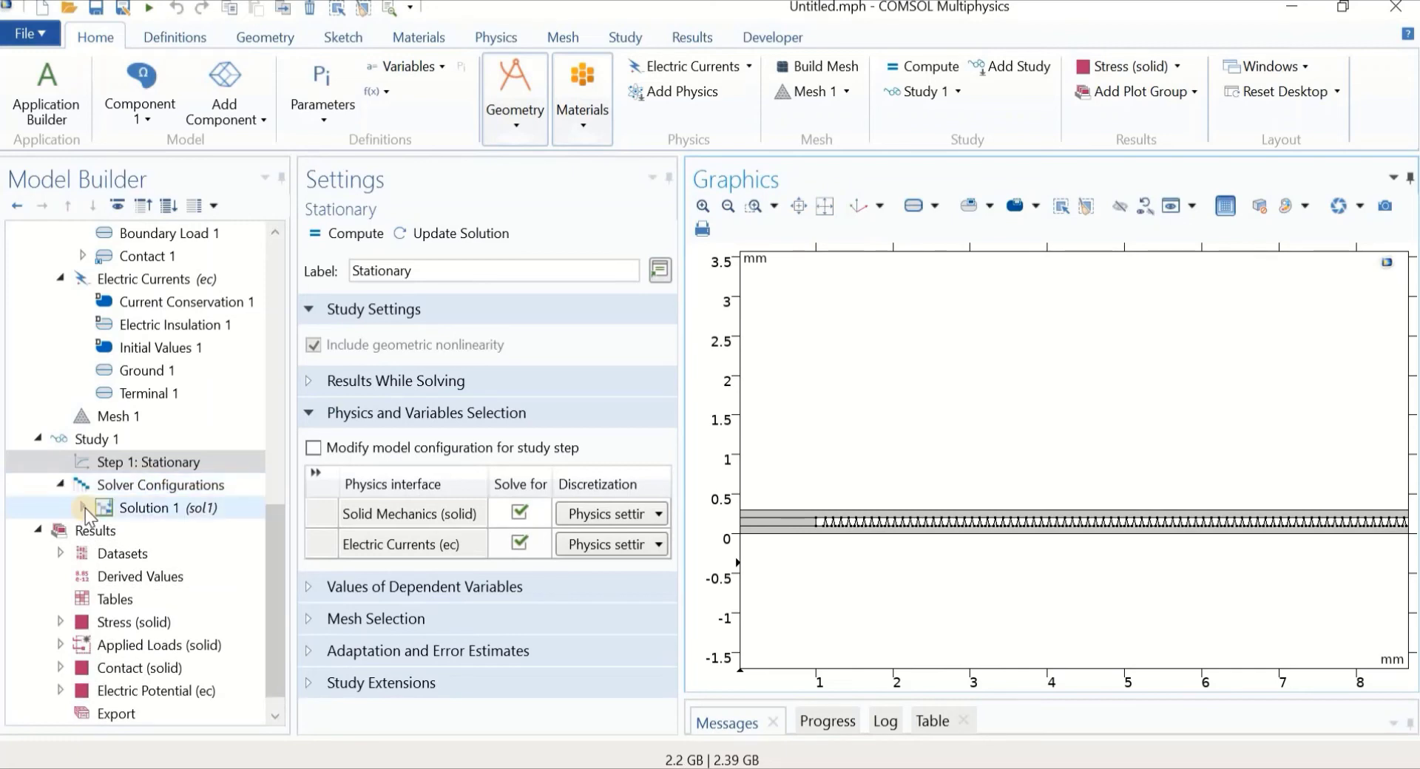
left_click(83, 508)
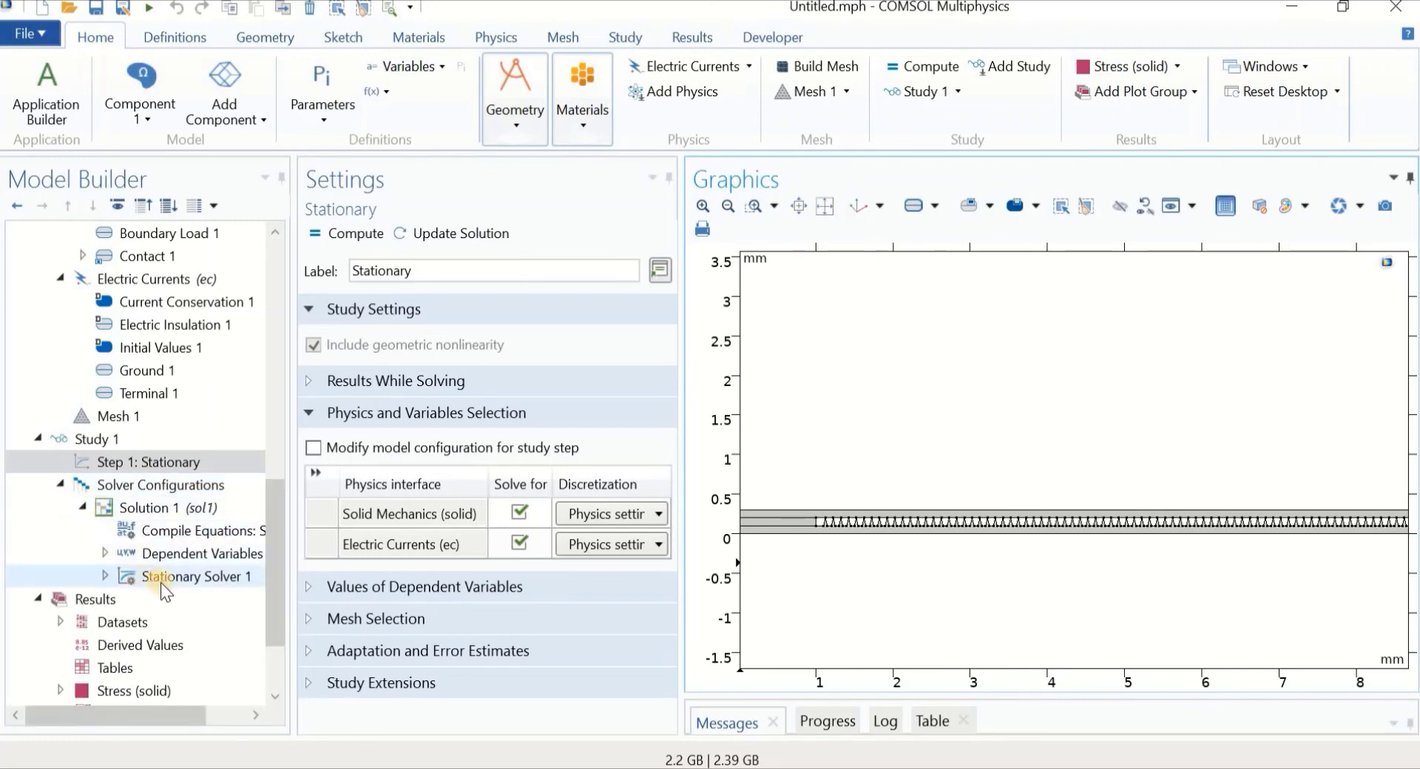
left_click(180, 579)
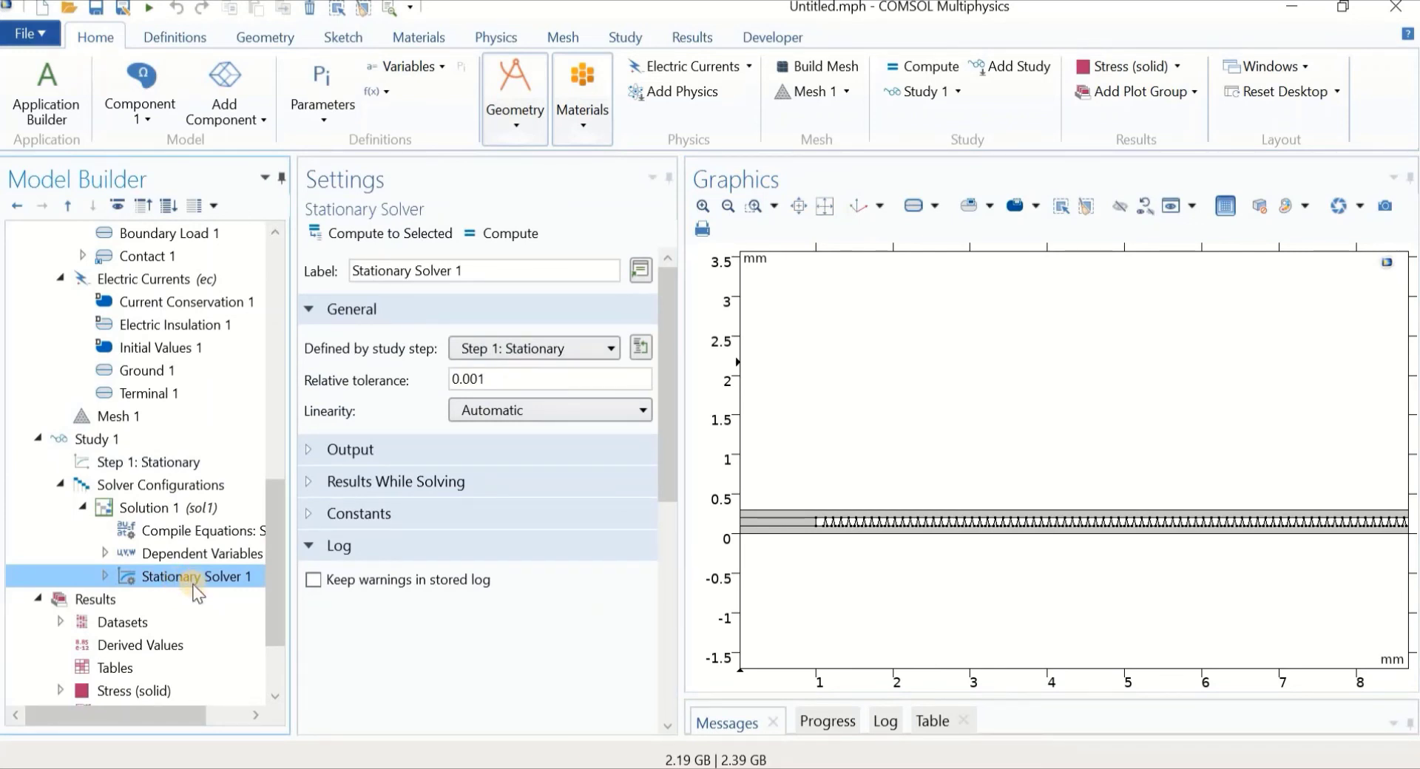
double_click(122, 583)
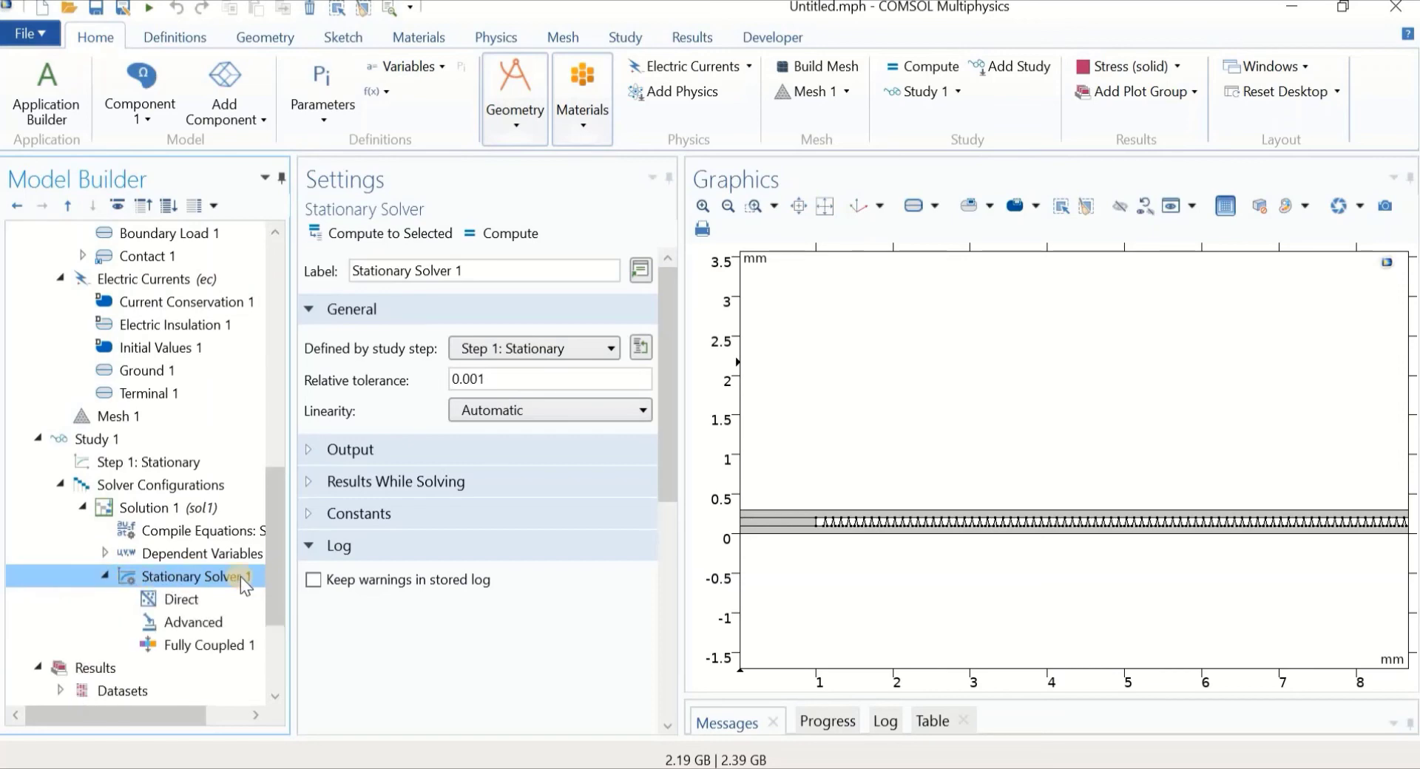
left_click_drag(281, 547, 281, 586)
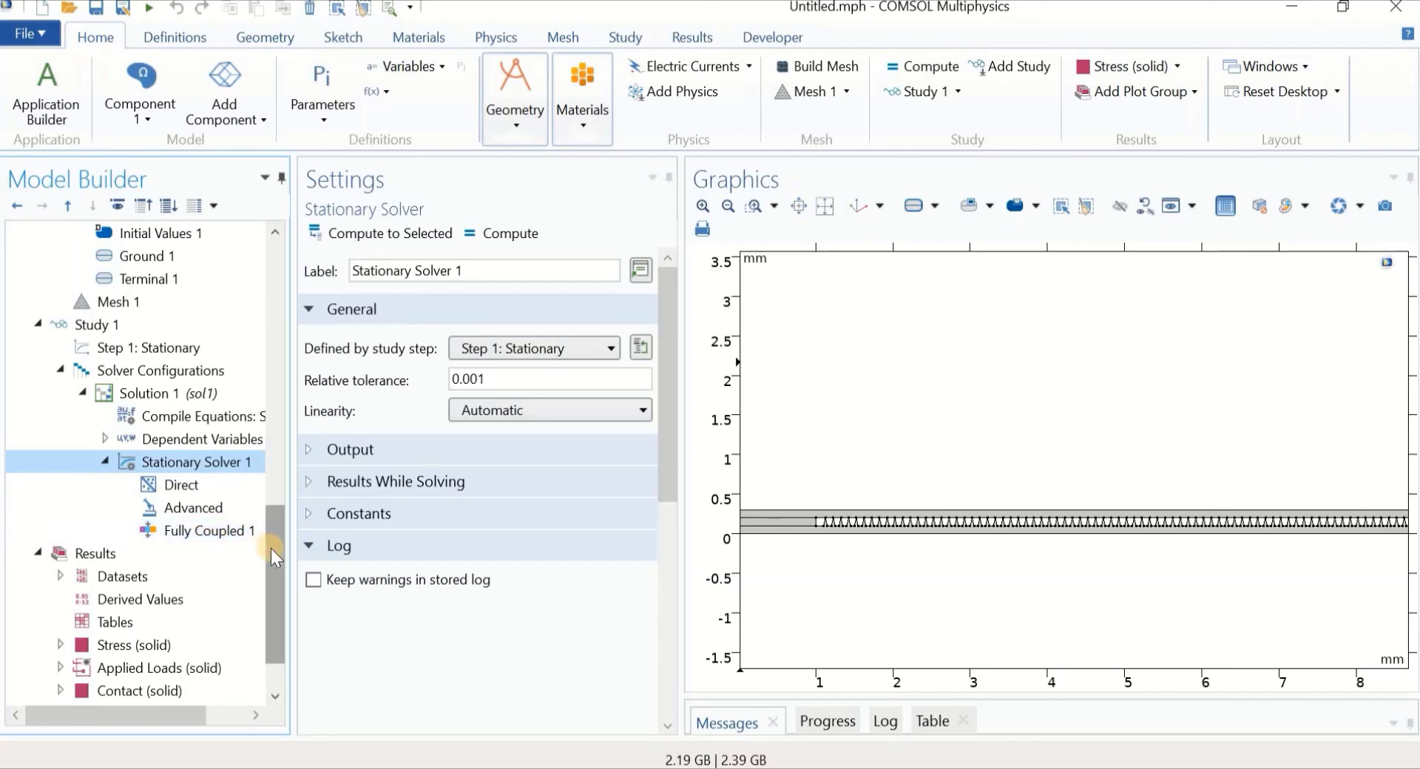
left_click_drag(271, 548, 273, 483)
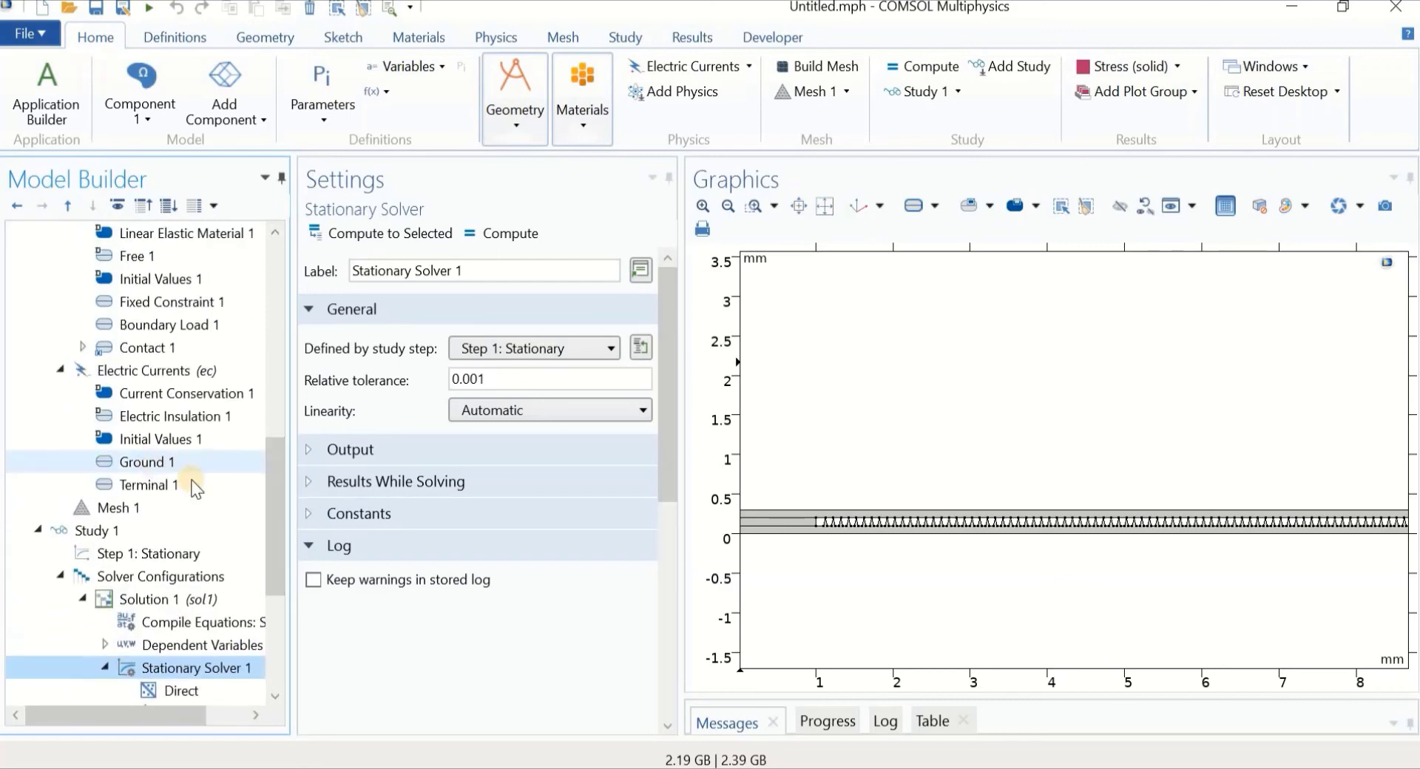
left_click_drag(273, 536, 282, 577)
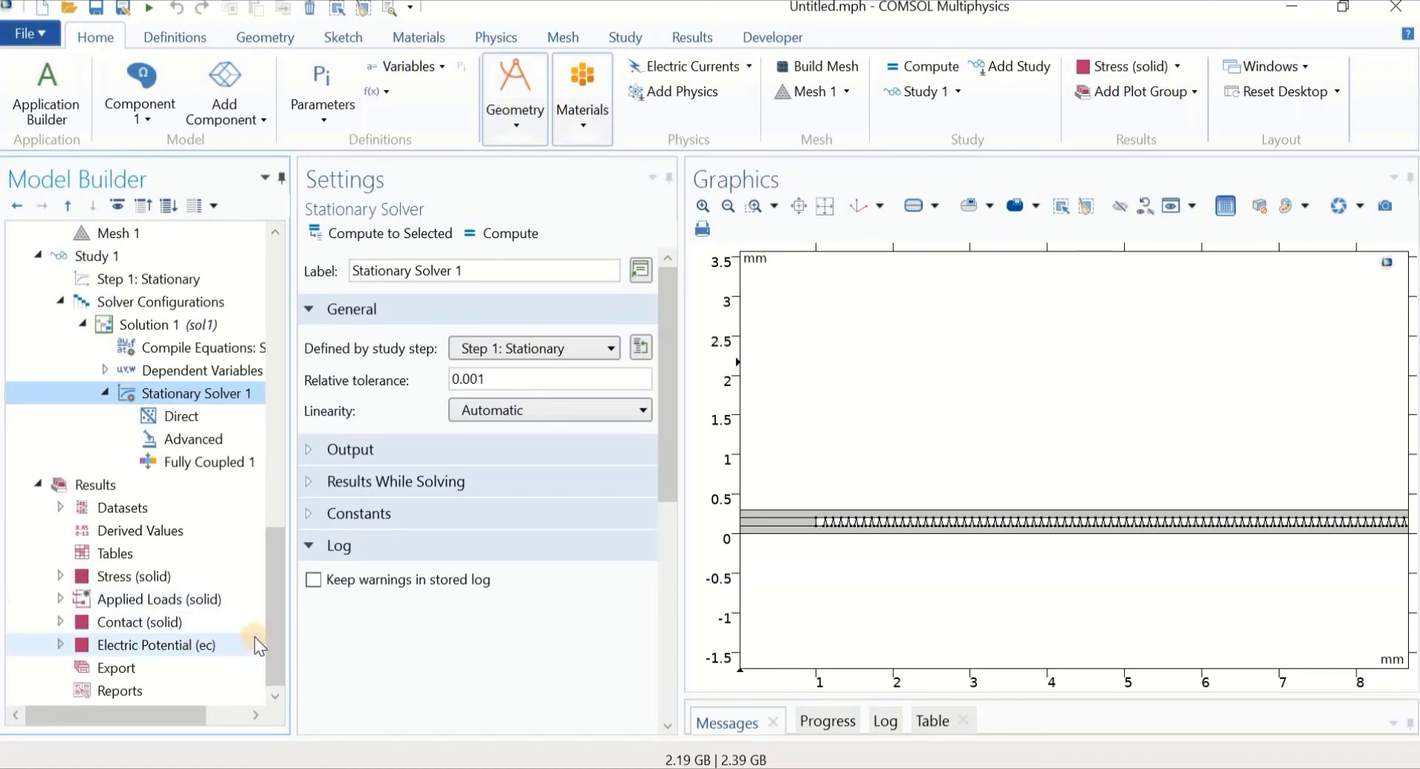
left_click_drag(281, 624, 281, 596)
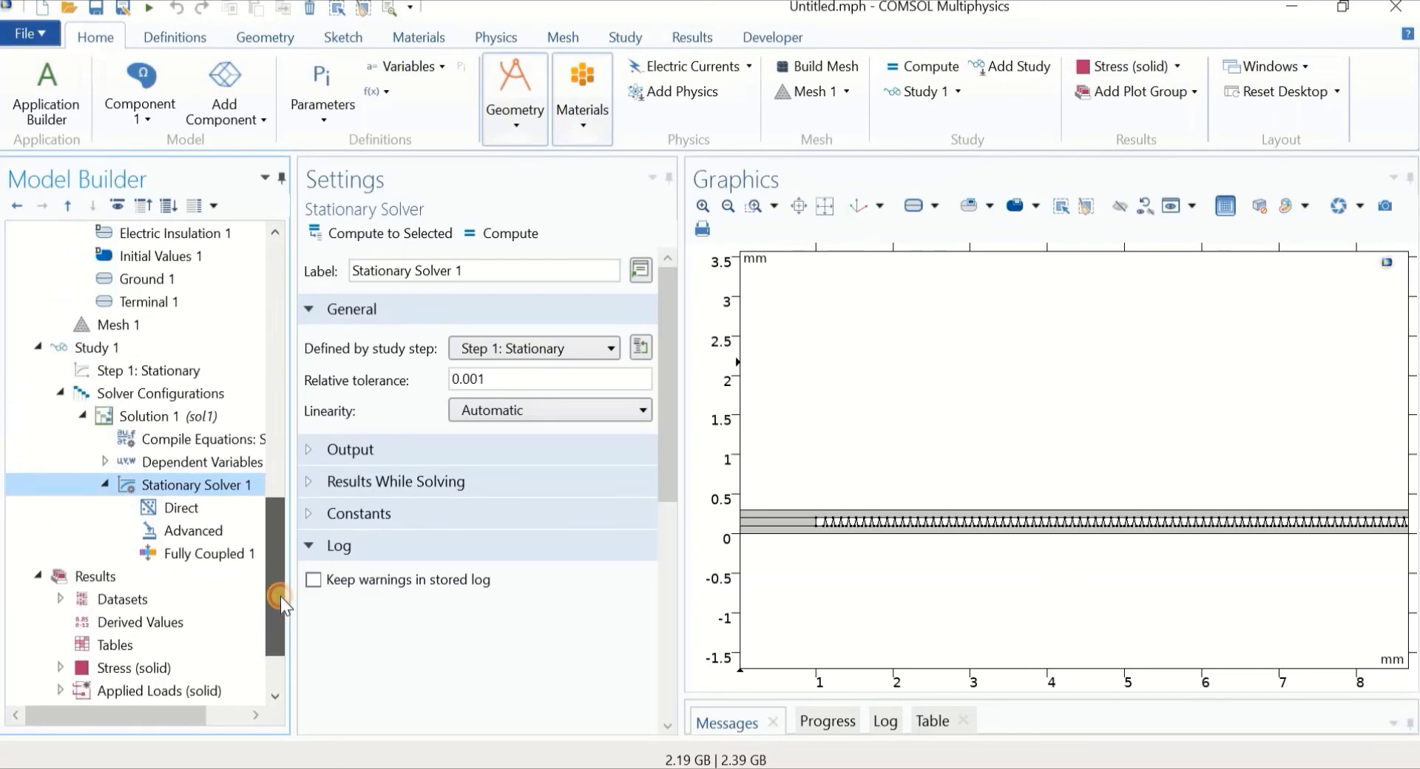
Add a Segregated solver under Stationary Solver 1 and show its first step
left_click(161, 487)
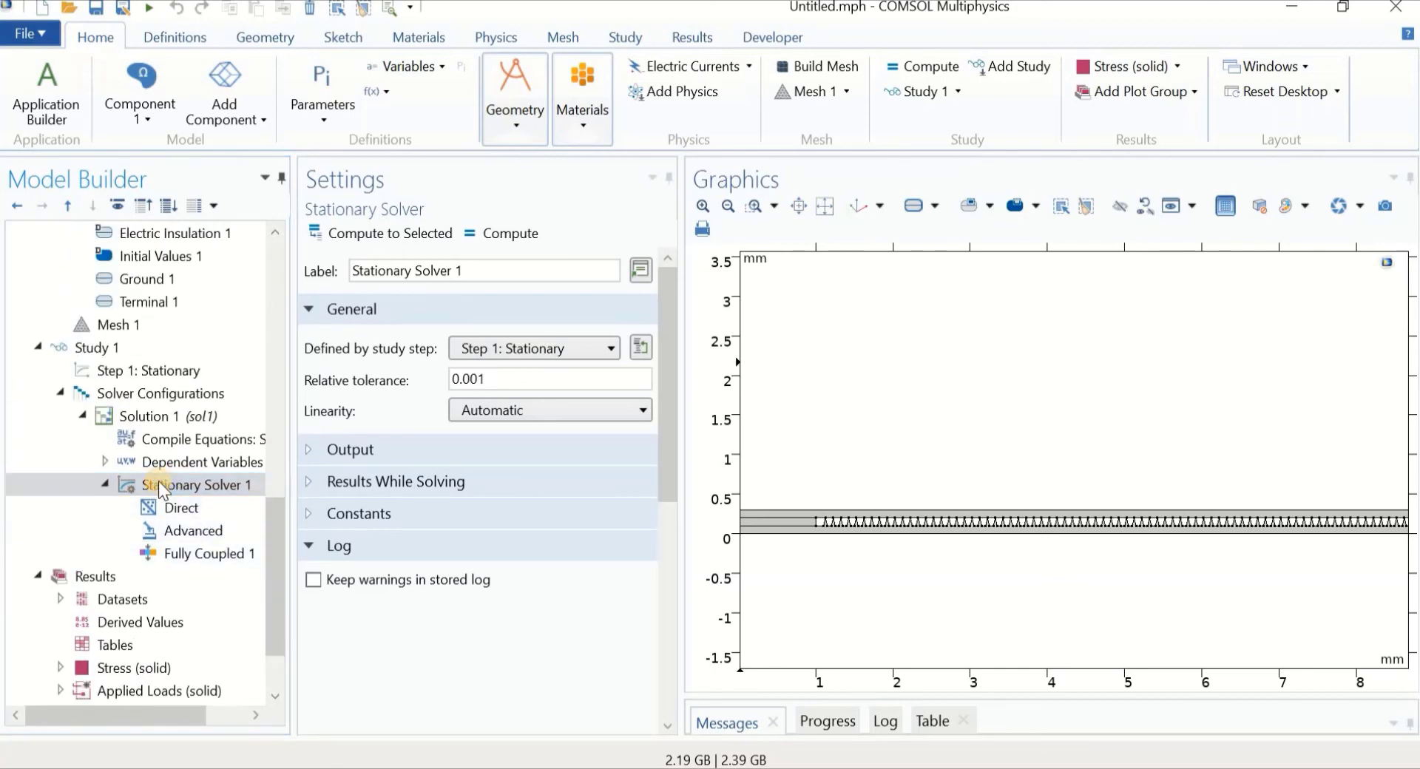
right_click(160, 487)
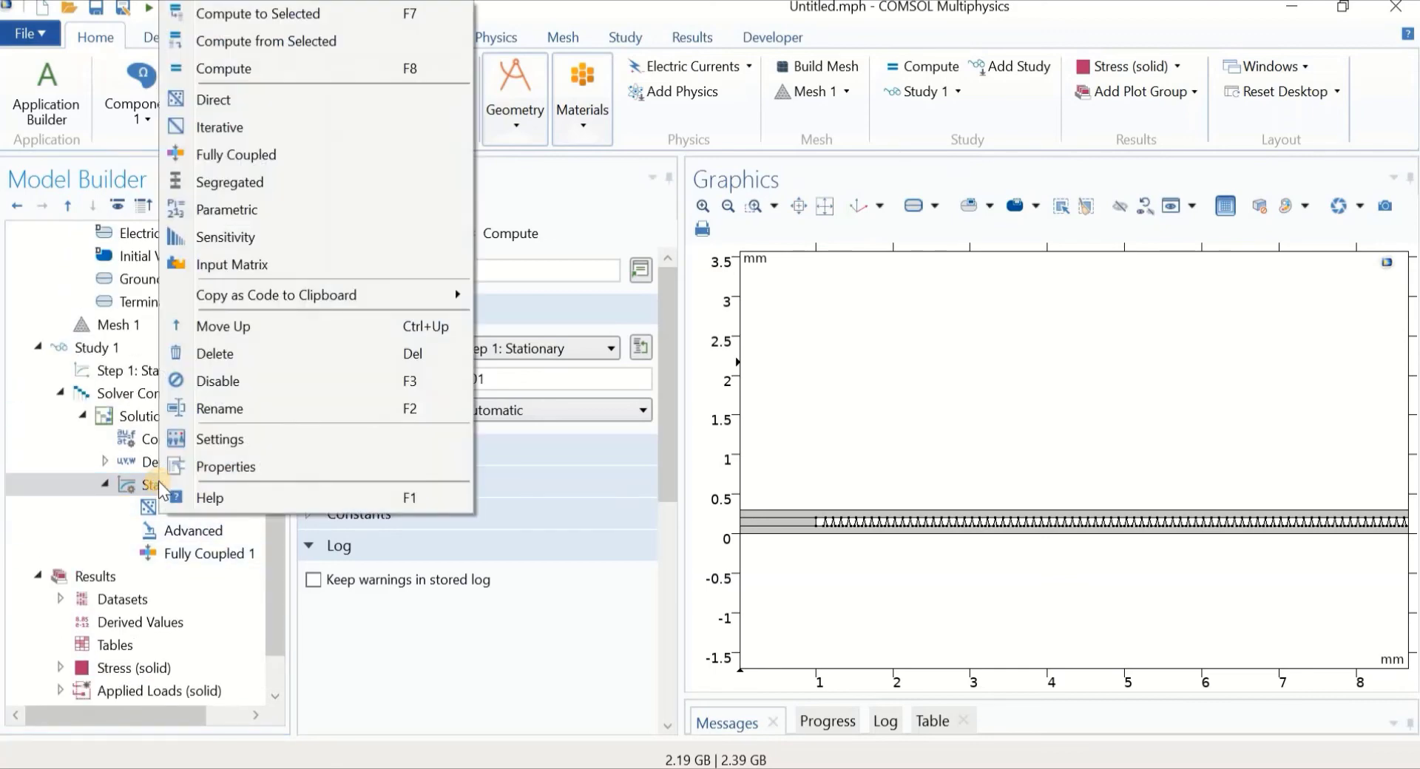
left_click(283, 184)
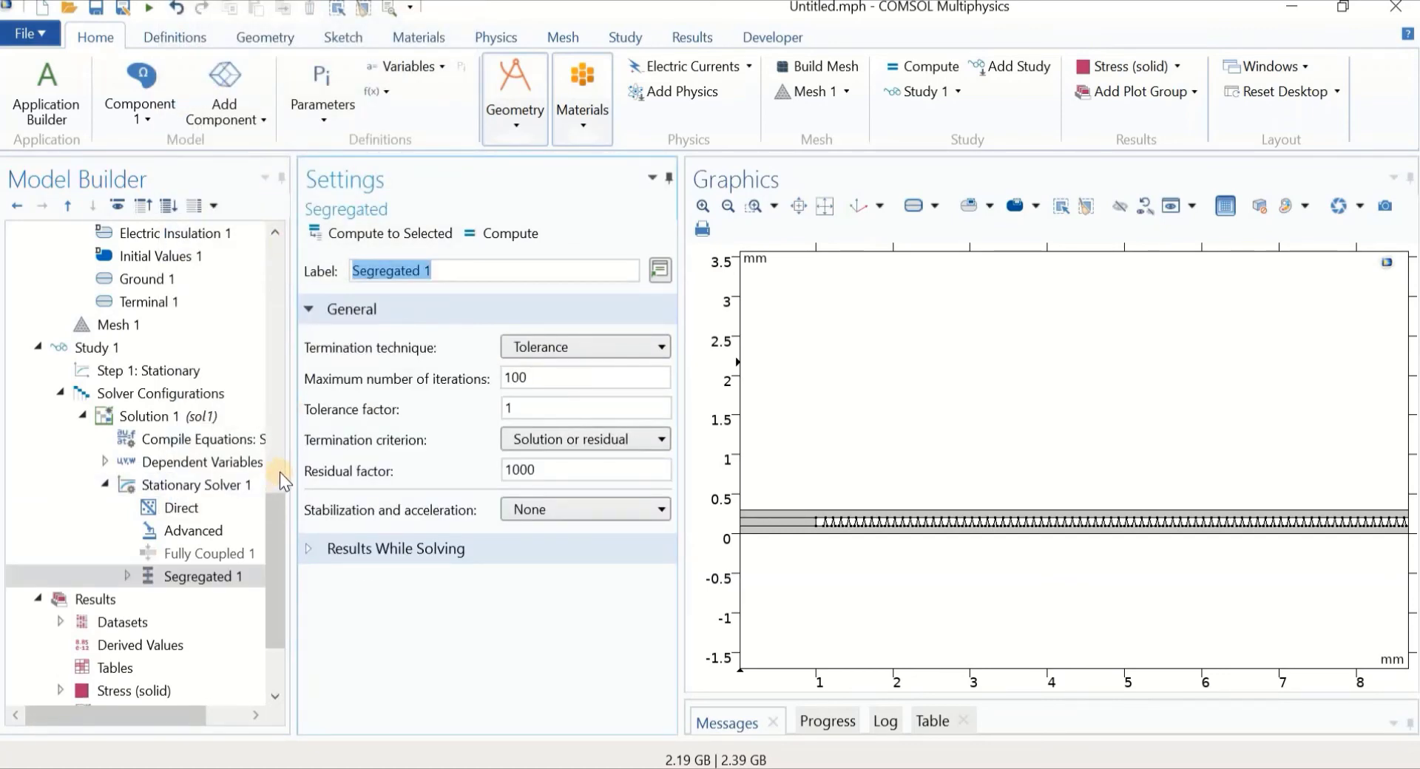
left_click(128, 576)
left_click(127, 576)
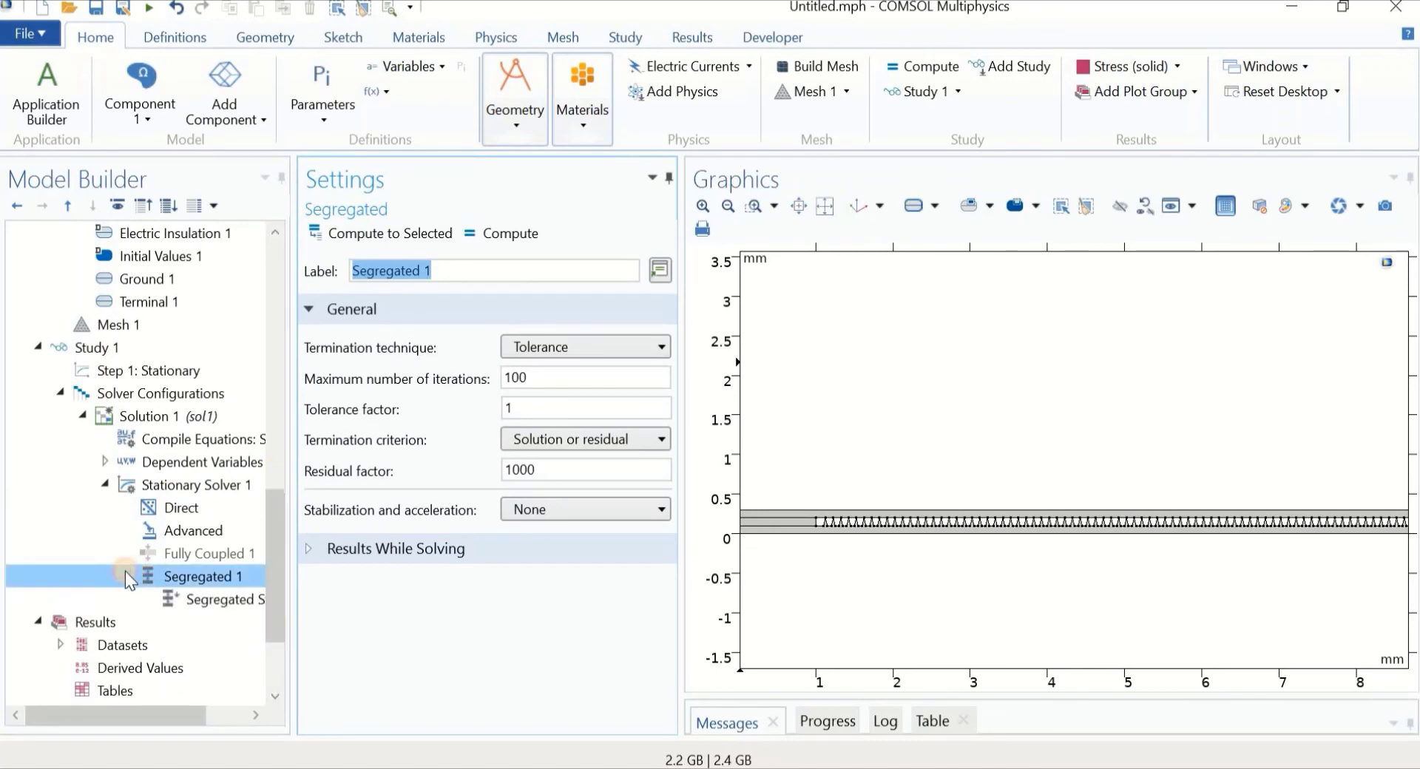
left_click(191, 599)
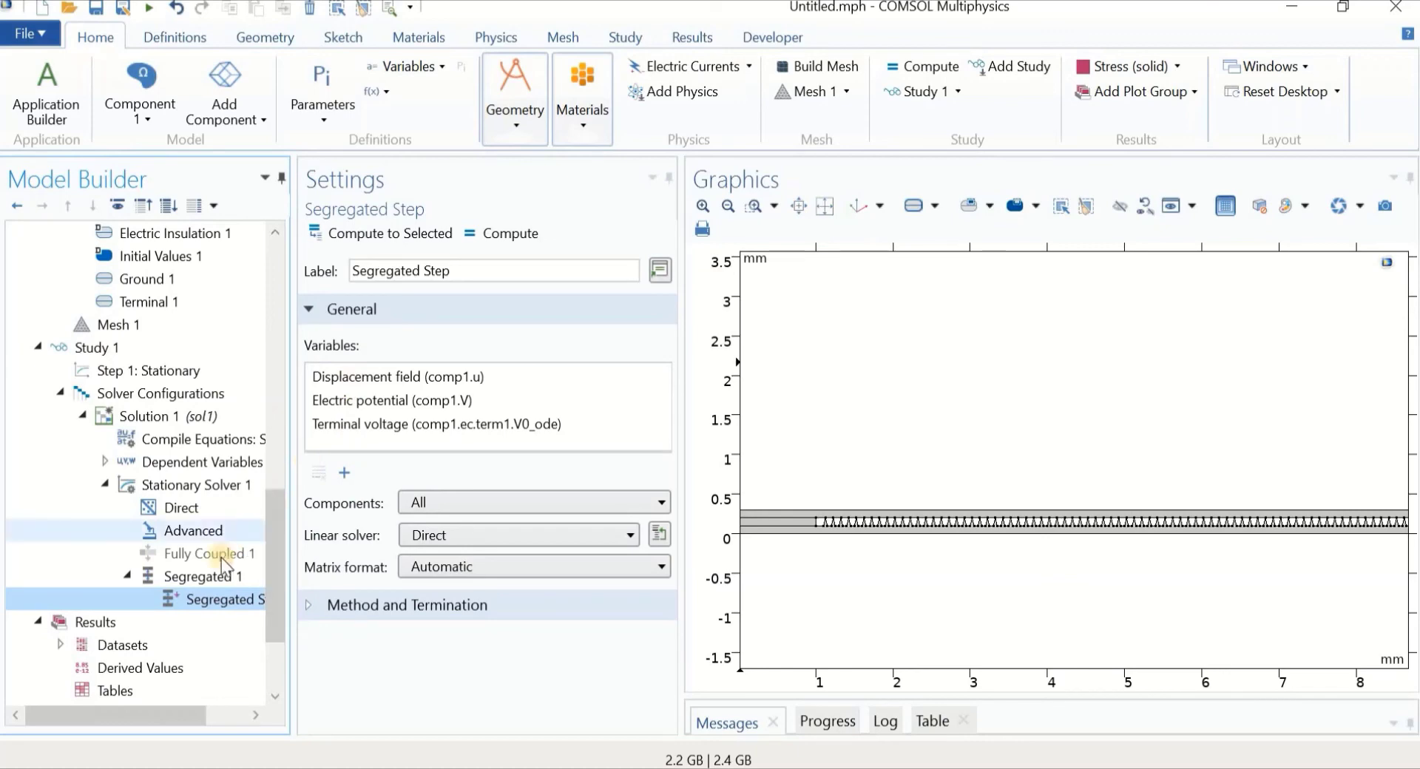
Add a second segregated step and keep only Displacement field in the first step
right_click(207, 580)
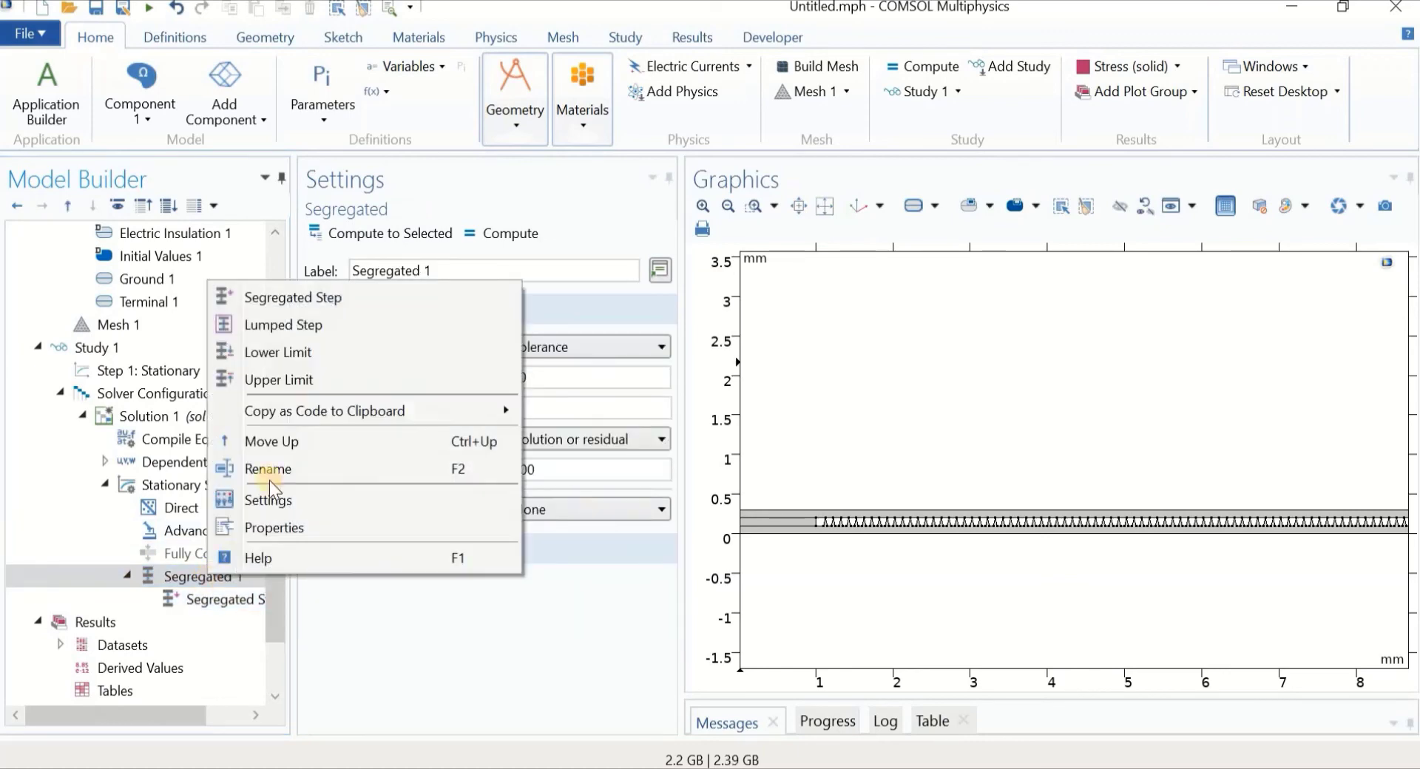
left_click(330, 299)
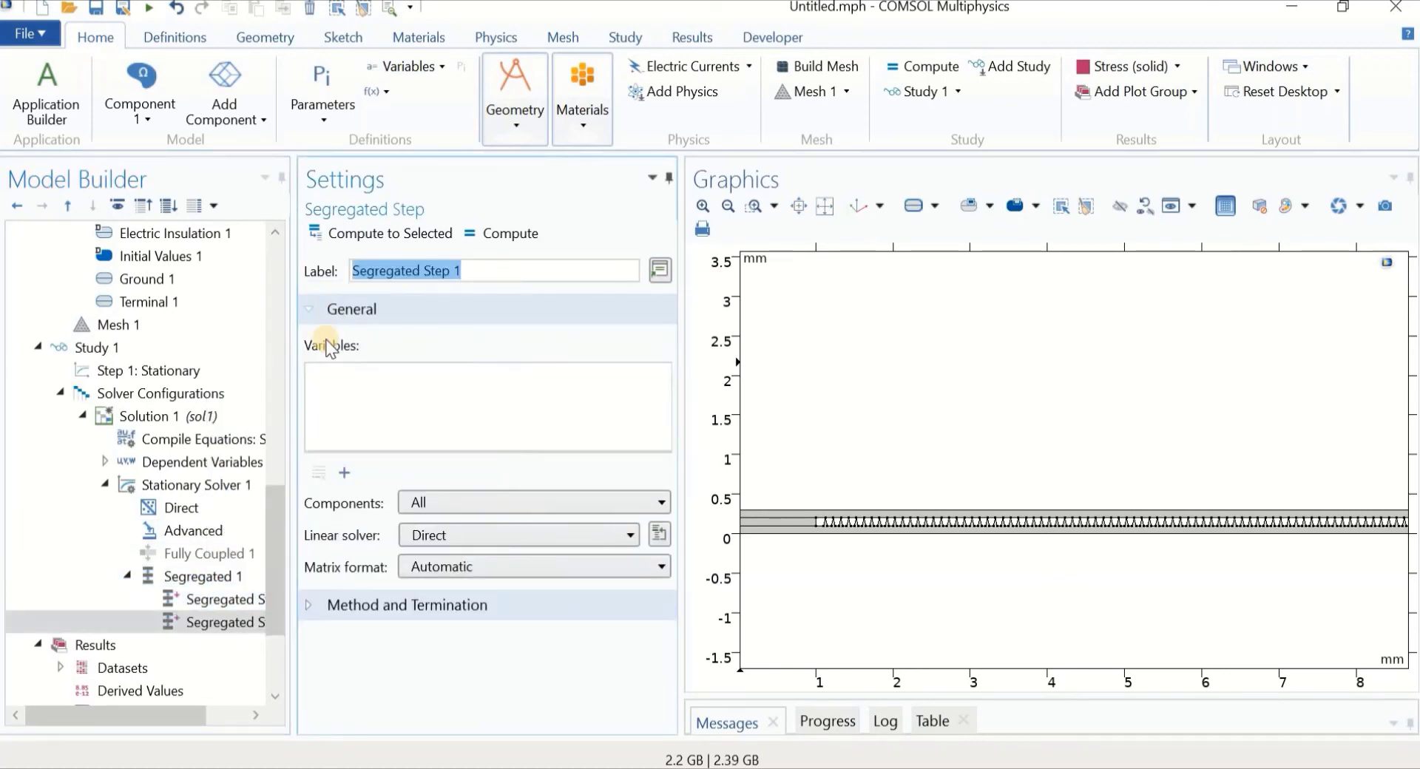
left_click(219, 598)
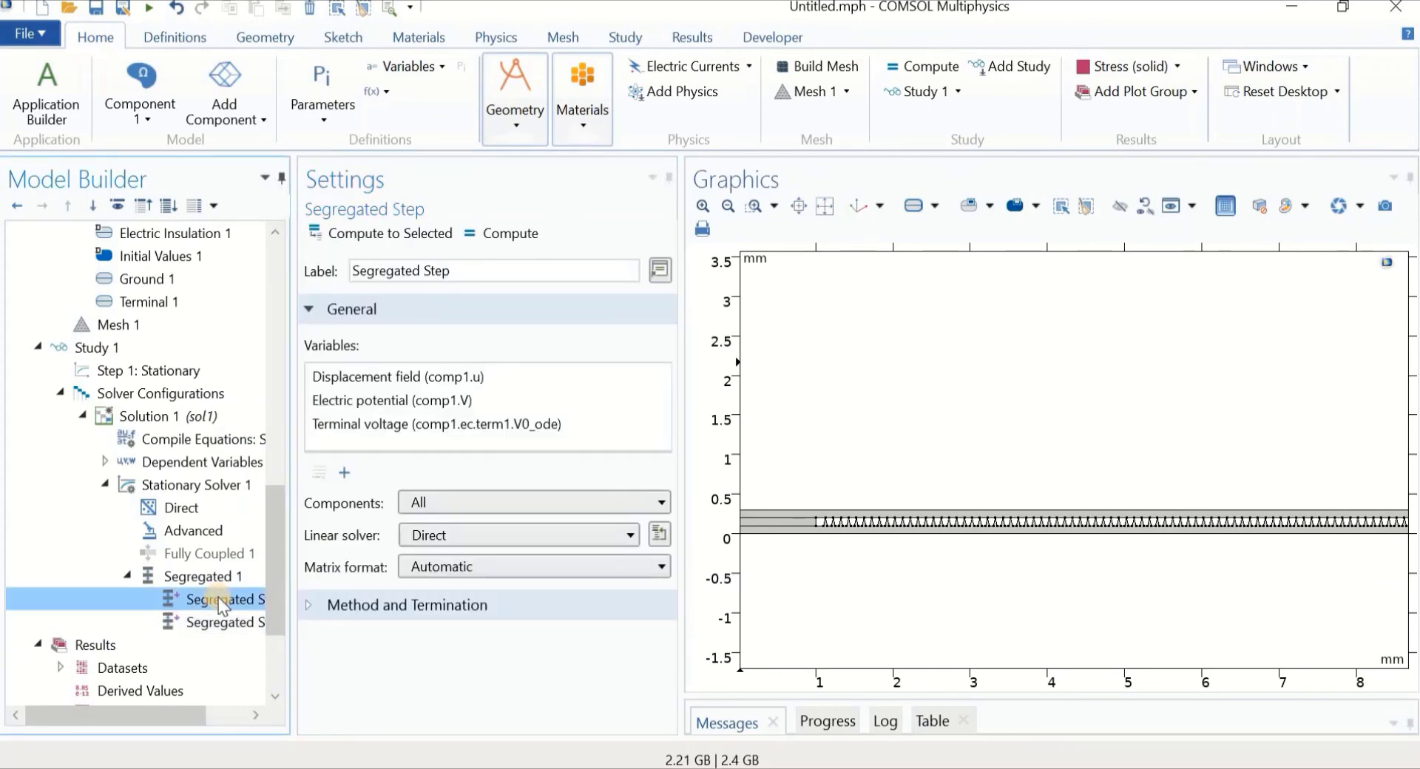
left_click(341, 426)
left_click(319, 472)
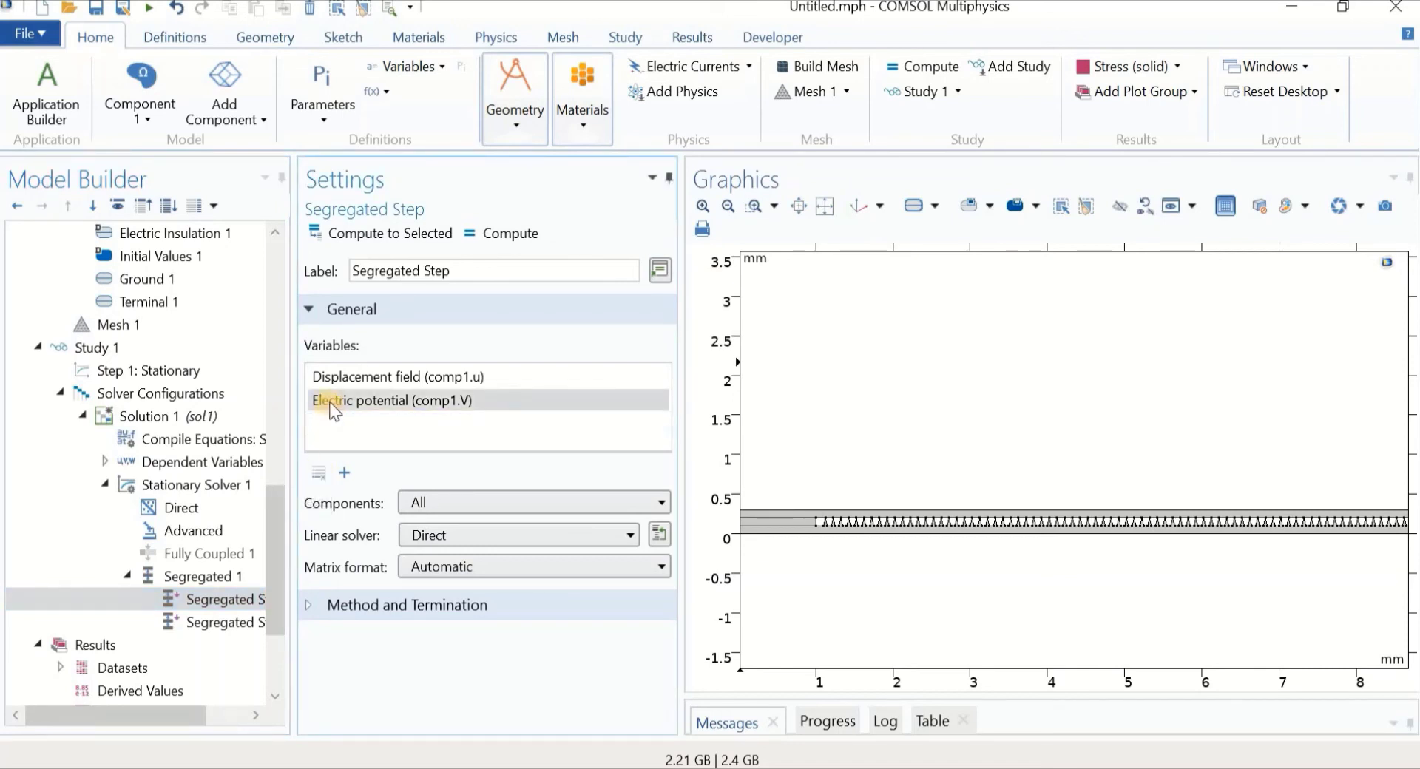
left_click(319, 473)
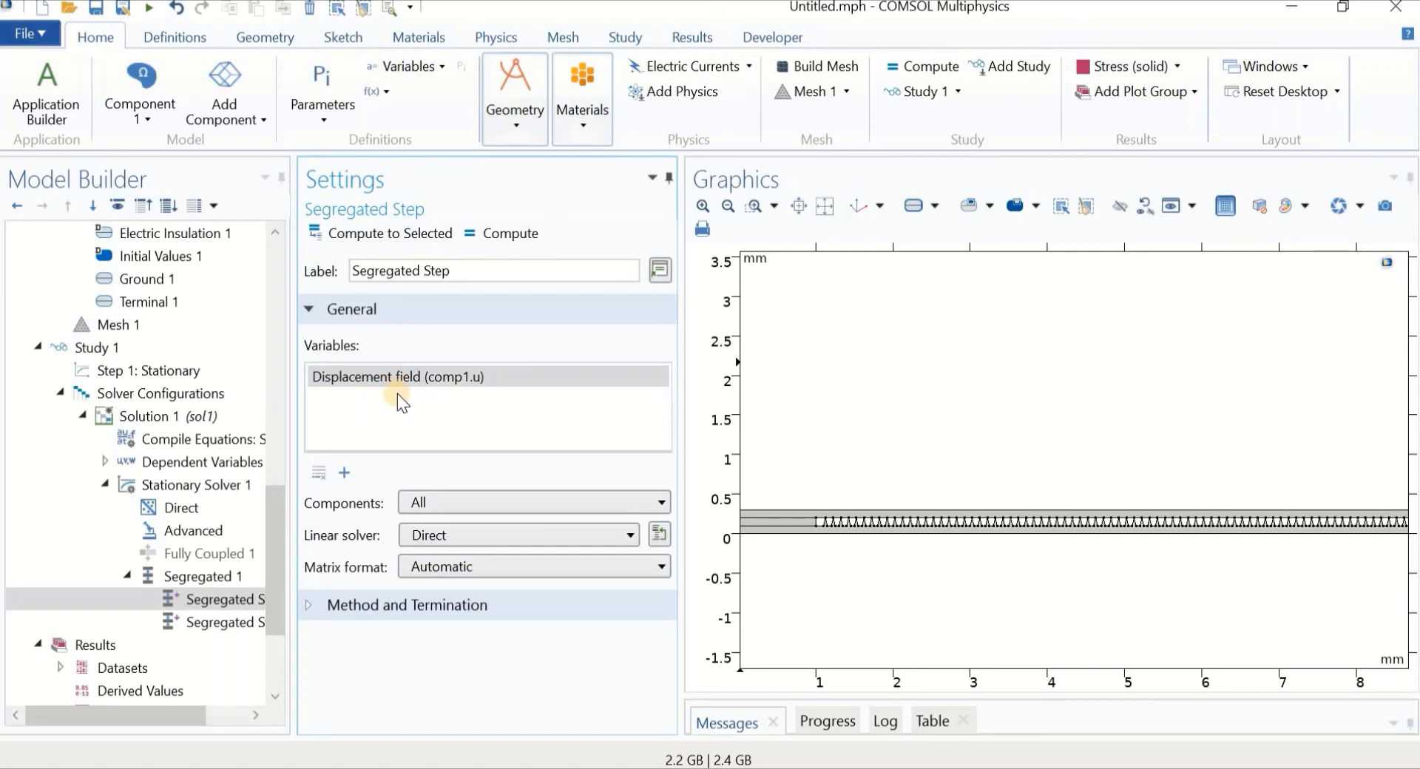
Add Electric potential and Terminal voltage to the second segregated step
left_click(216, 623)
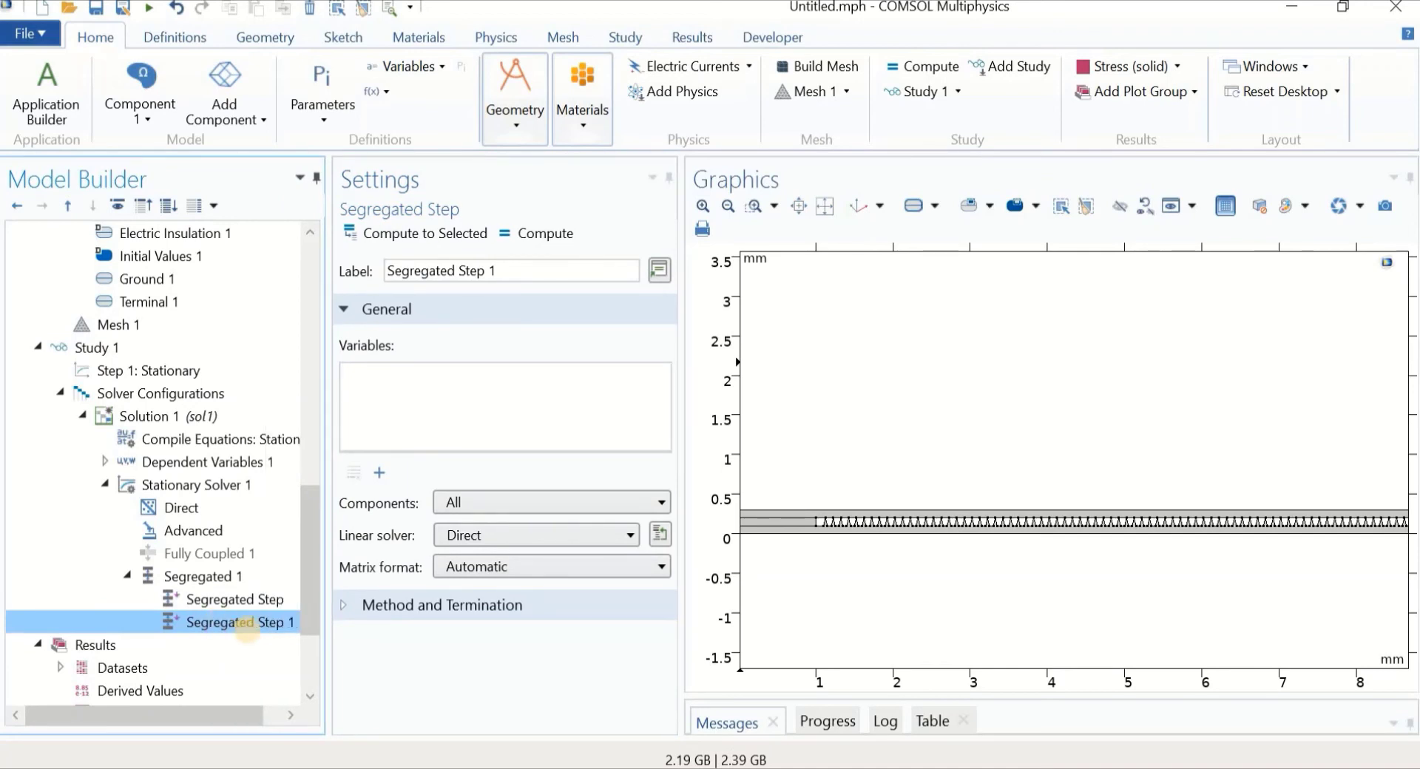
left_click(380, 473)
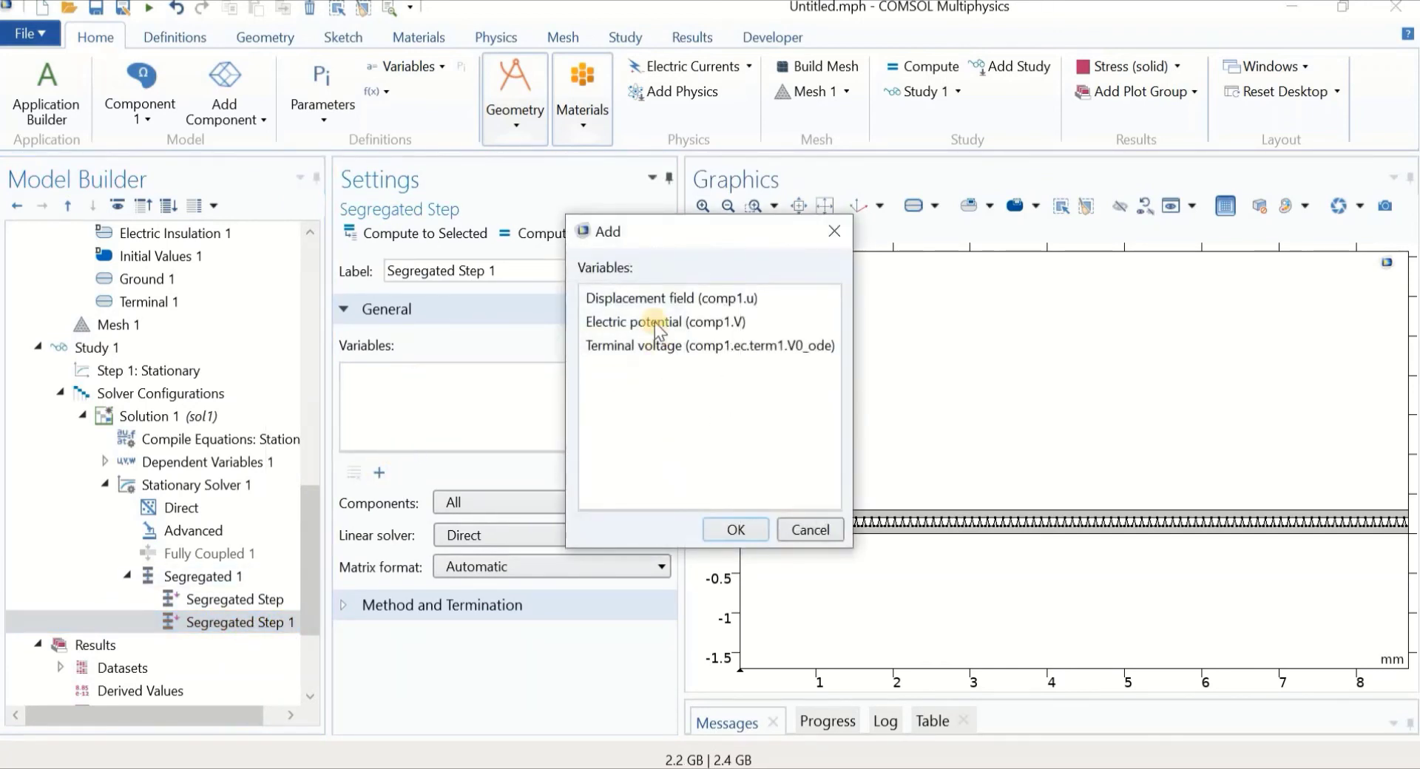
left_click(655, 324)
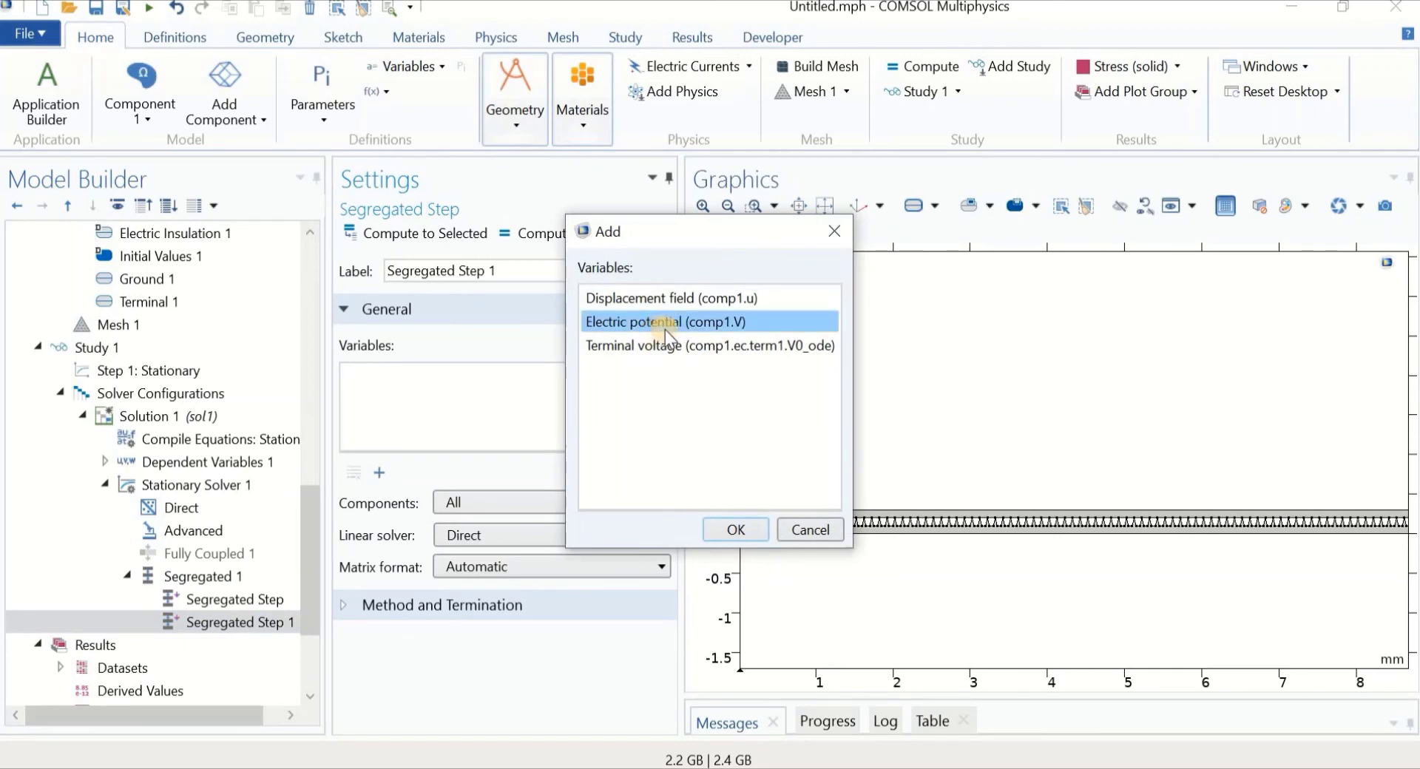
left_click(736, 529)
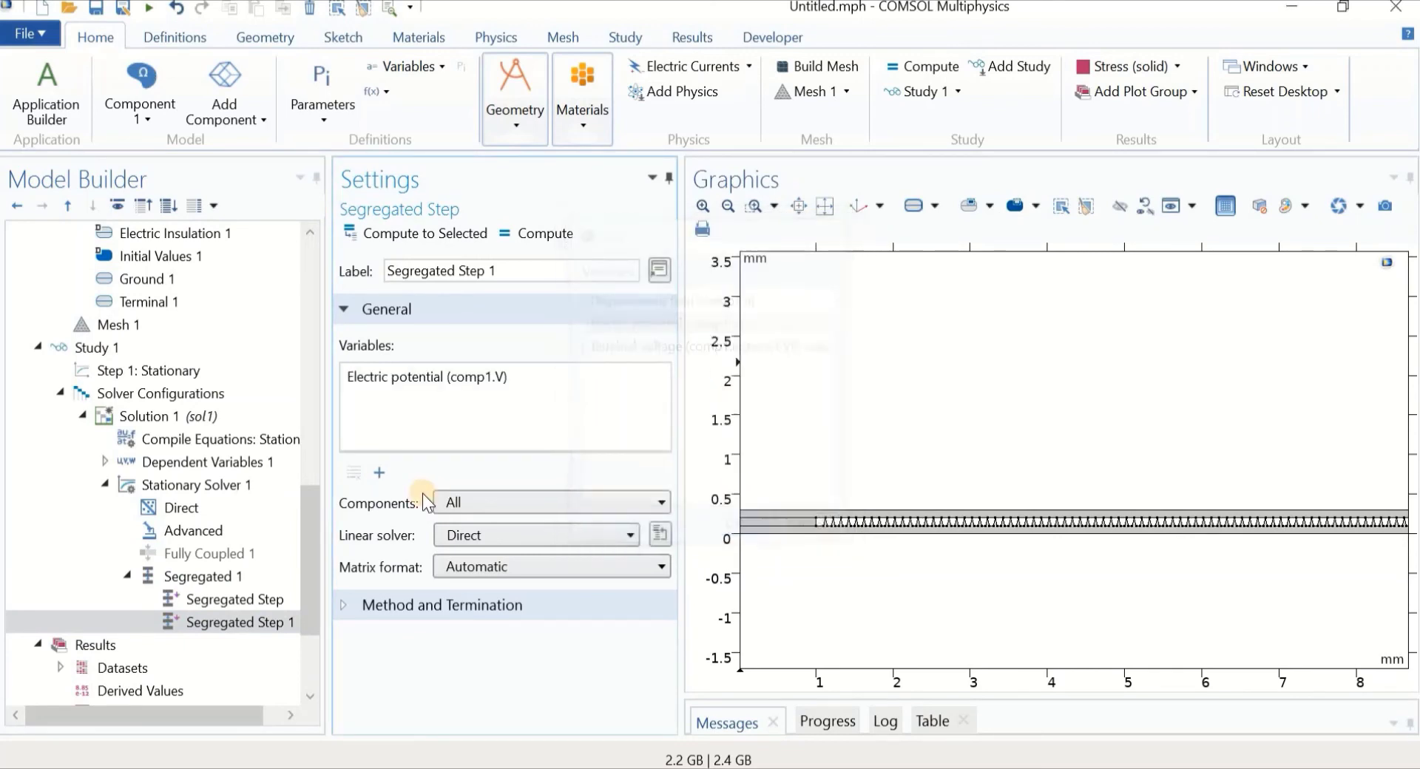
left_click(379, 473)
left_click(660, 321)
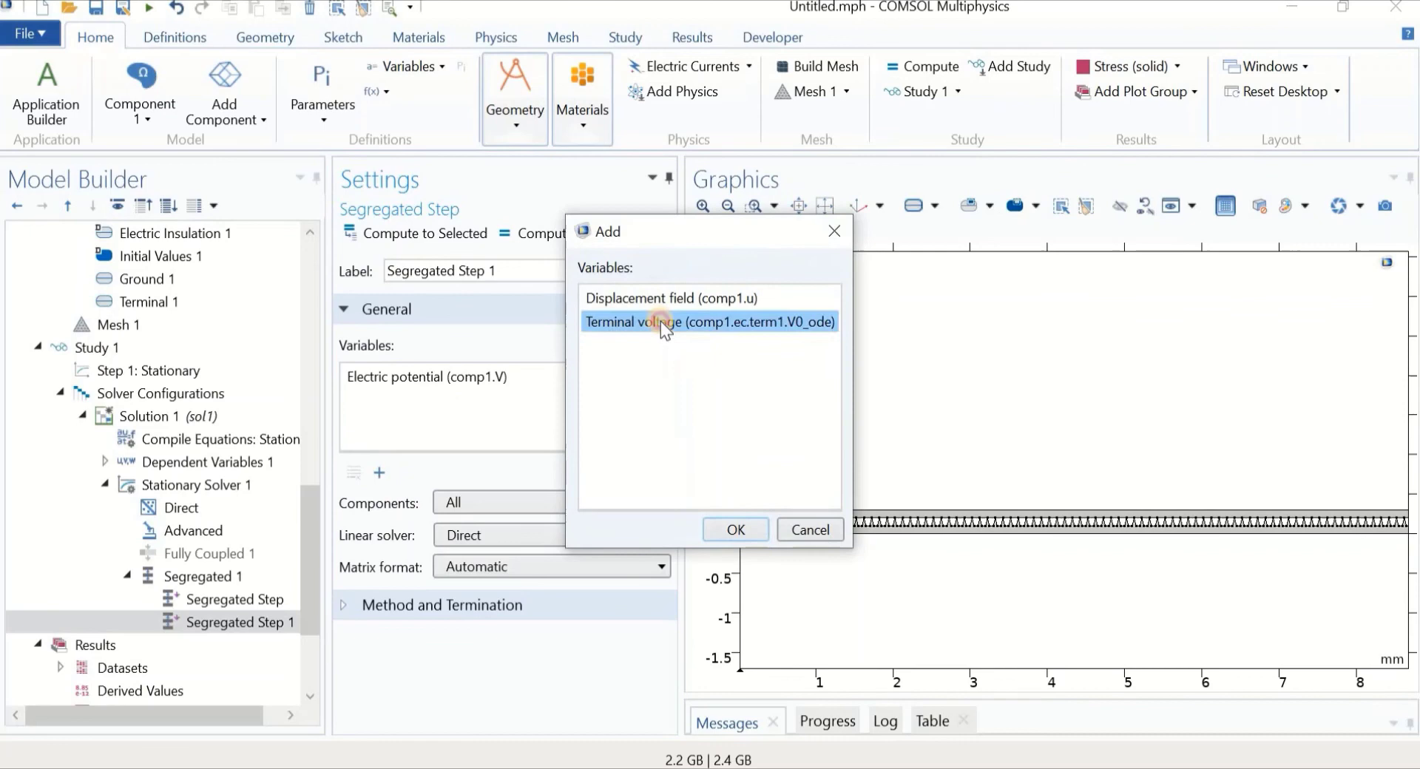
left_click(735, 529)
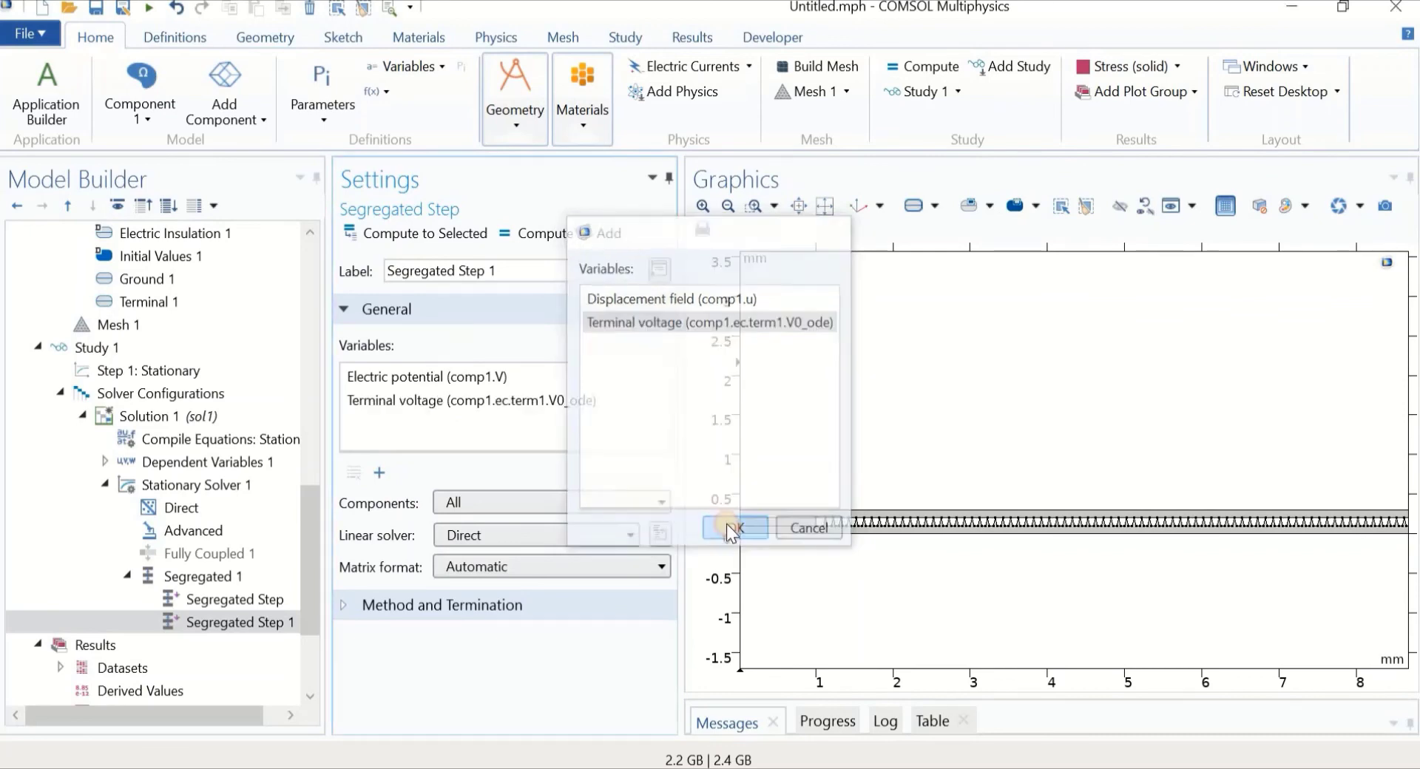
Review the variables of both segregated steps
left_click(220, 600)
left_click(220, 623)
left_click(215, 597)
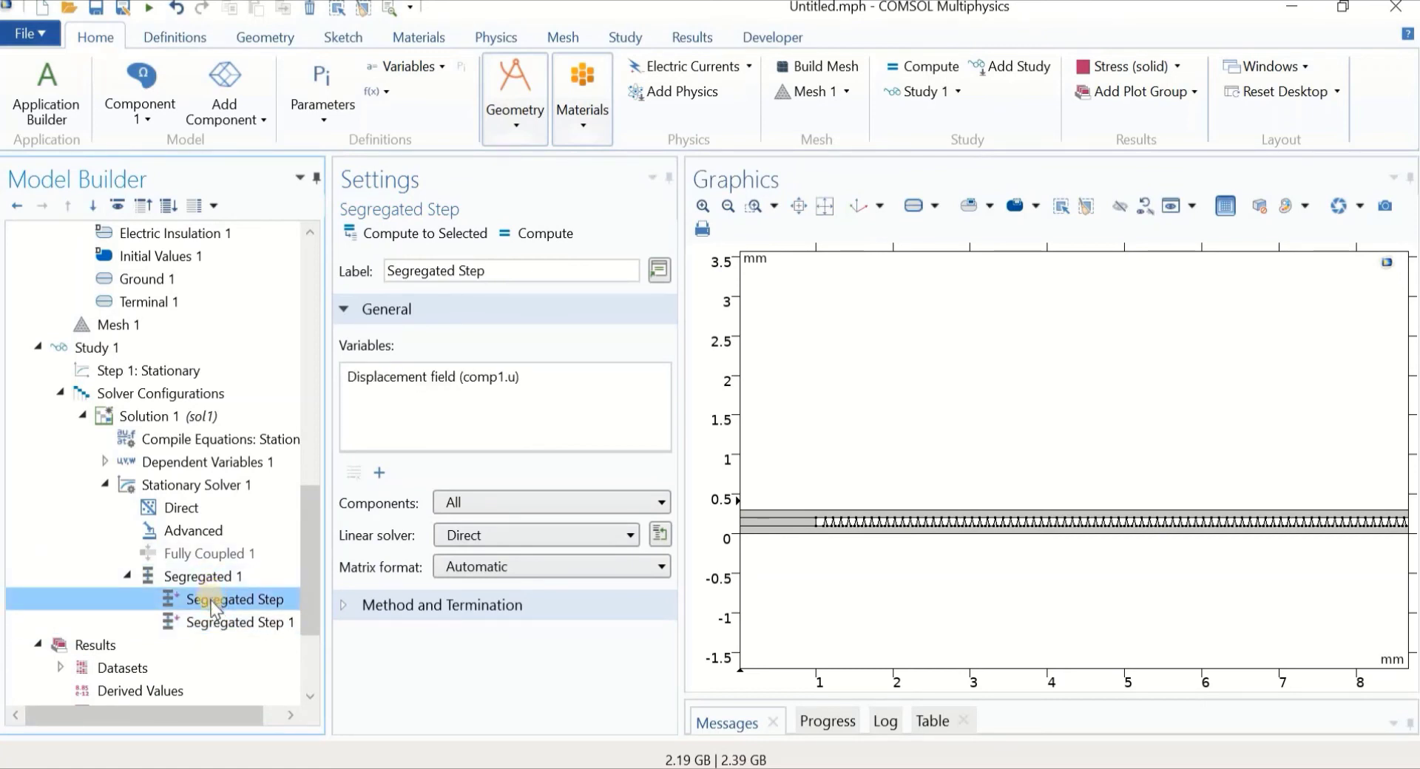
left_click(214, 628)
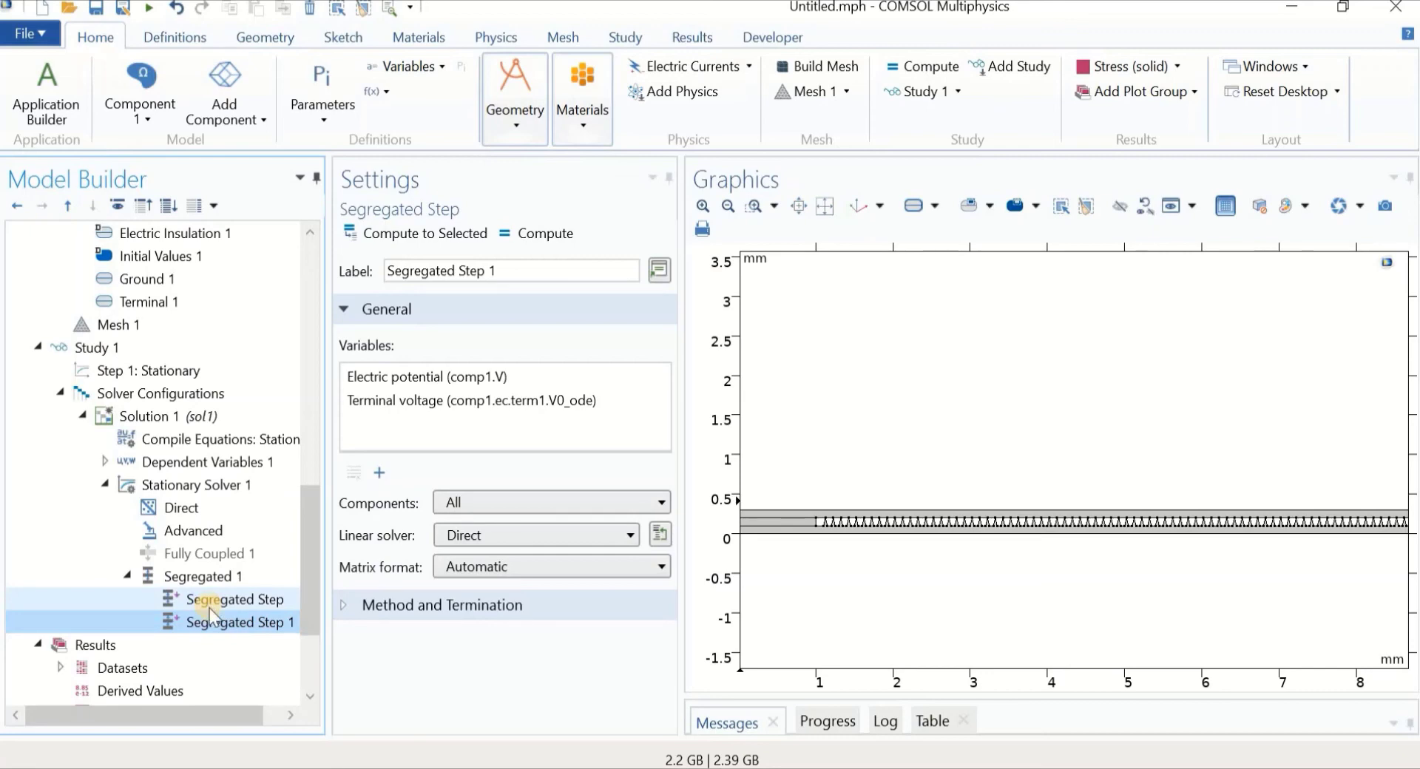
left_click_drag(300, 569, 293, 615)
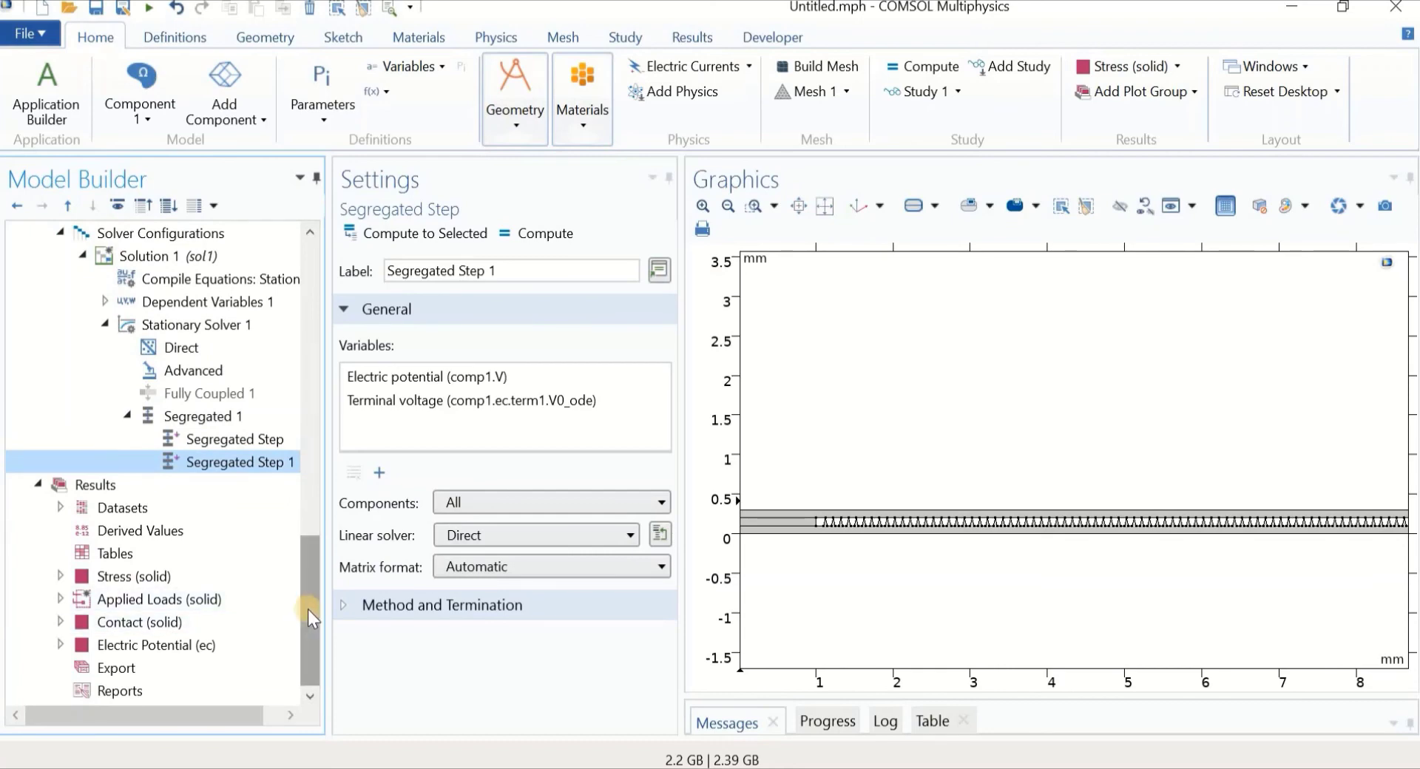
left_click_drag(308, 610, 304, 552)
Enable Auxiliary sweep under Study Extensions of Step 1: Stationary
left_click(167, 394)
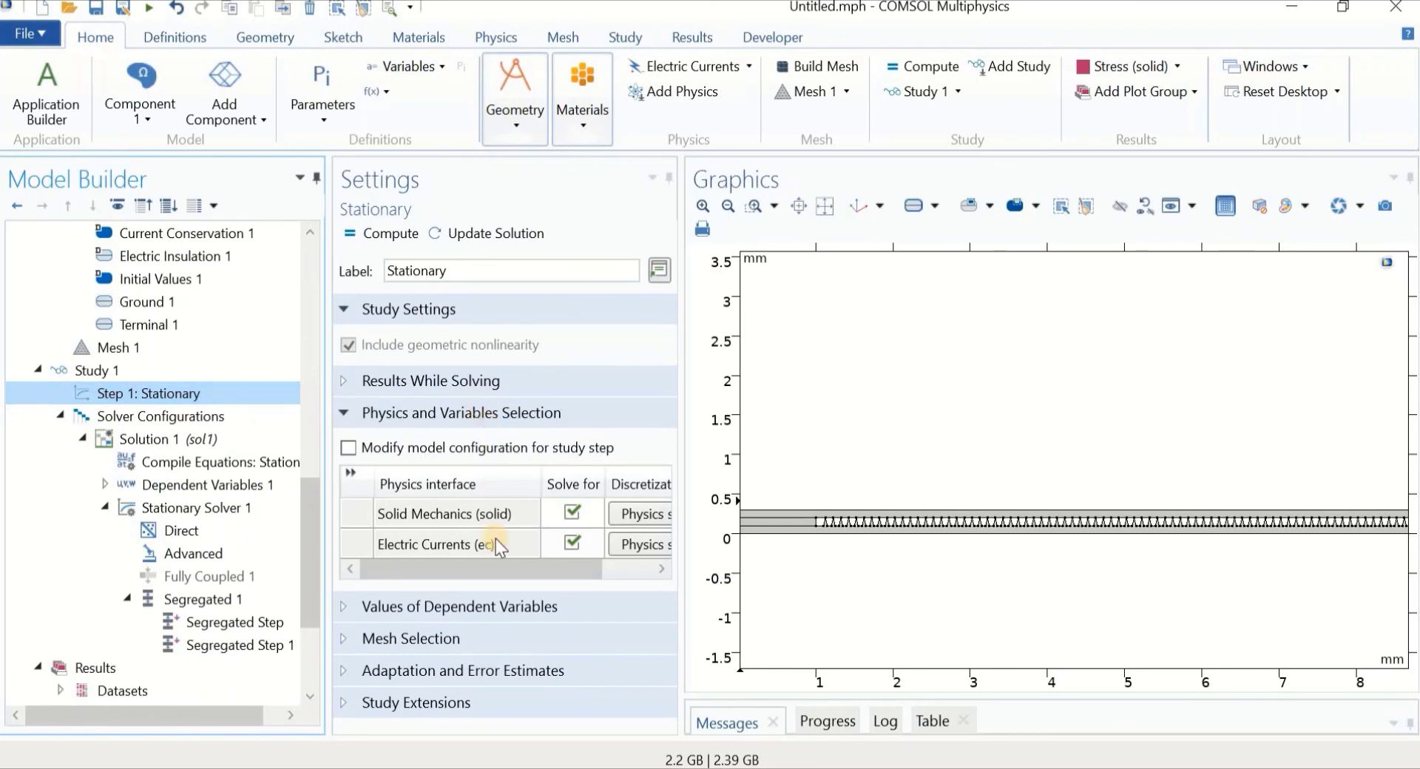
left_click(345, 704)
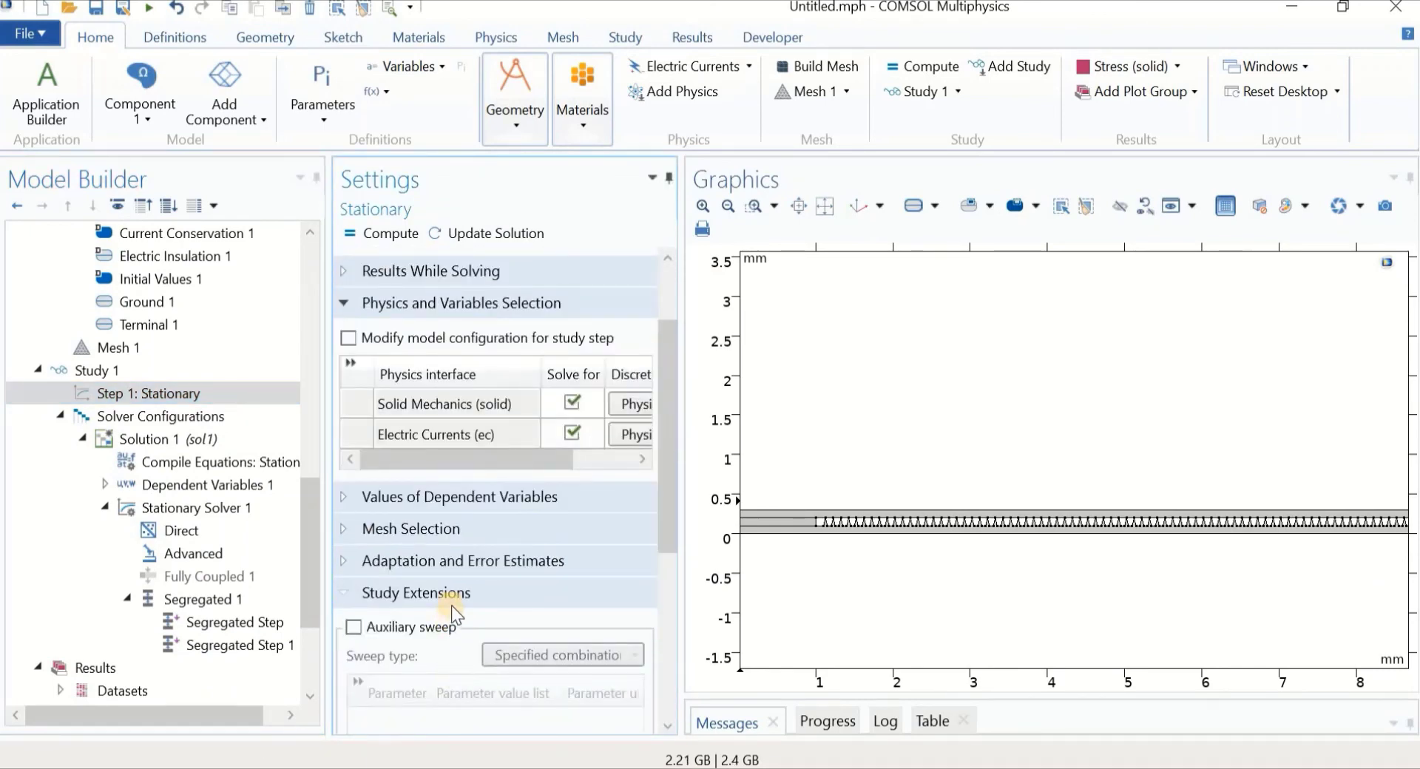
left_click(354, 627)
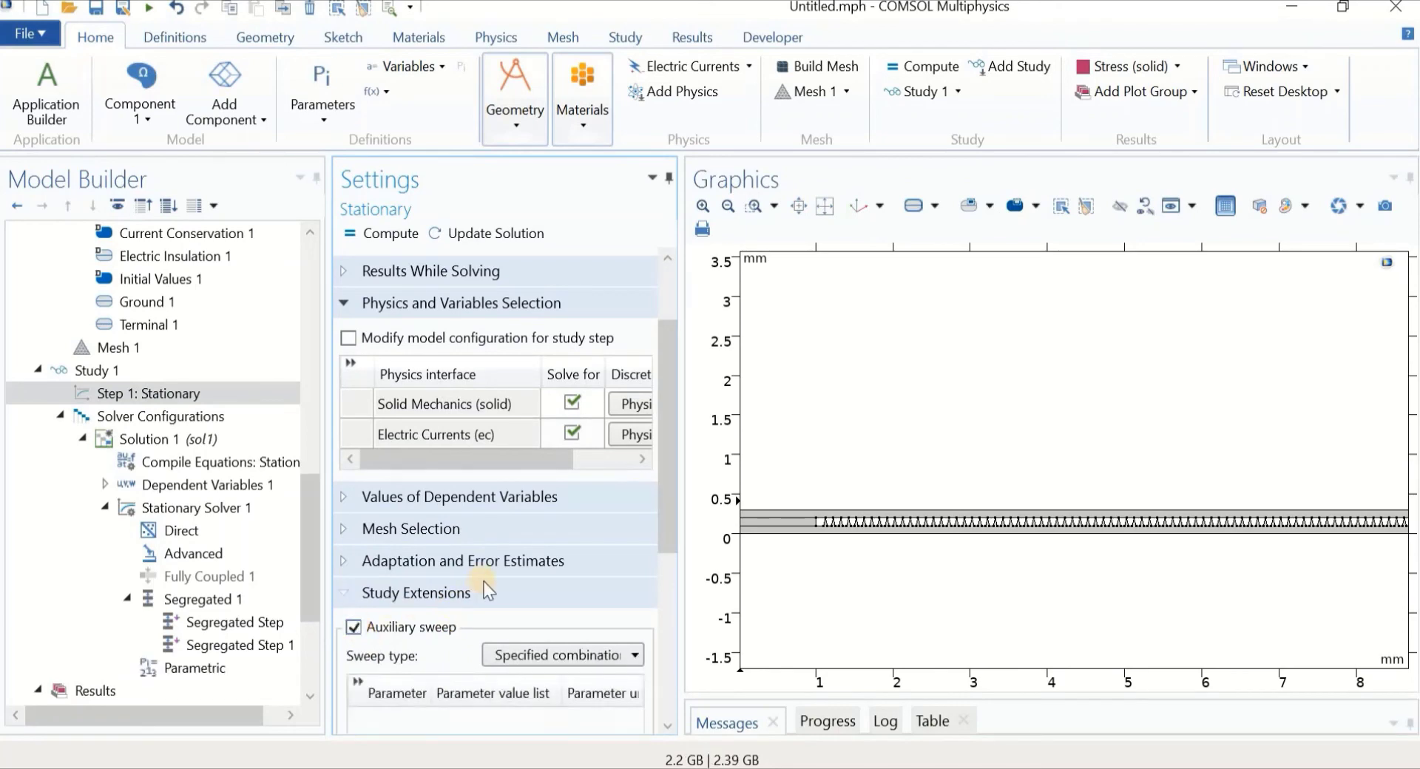
scroll(484, 582, "down", 3)
Add sweep parameter F with value list range(0,0.1,1)
left_click(412, 642)
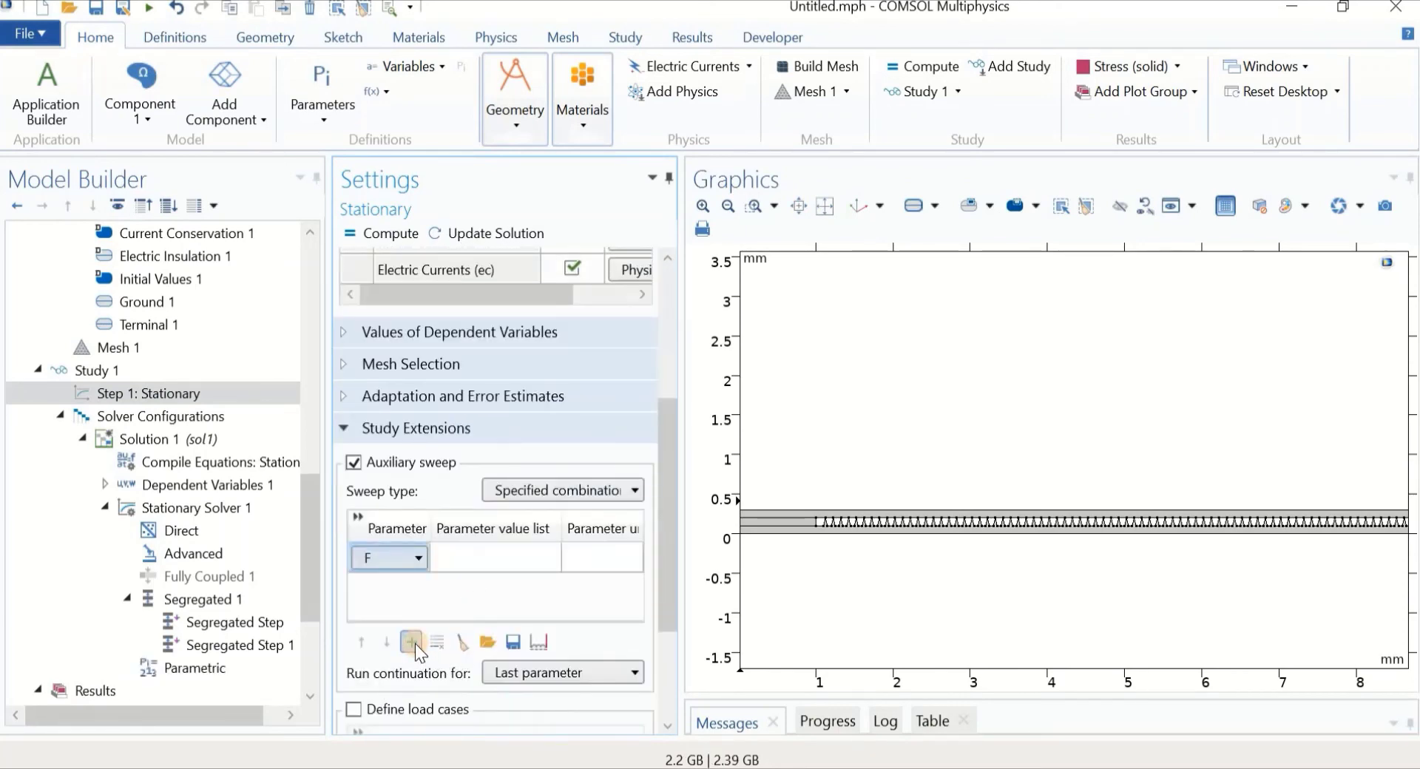
left_click(461, 559)
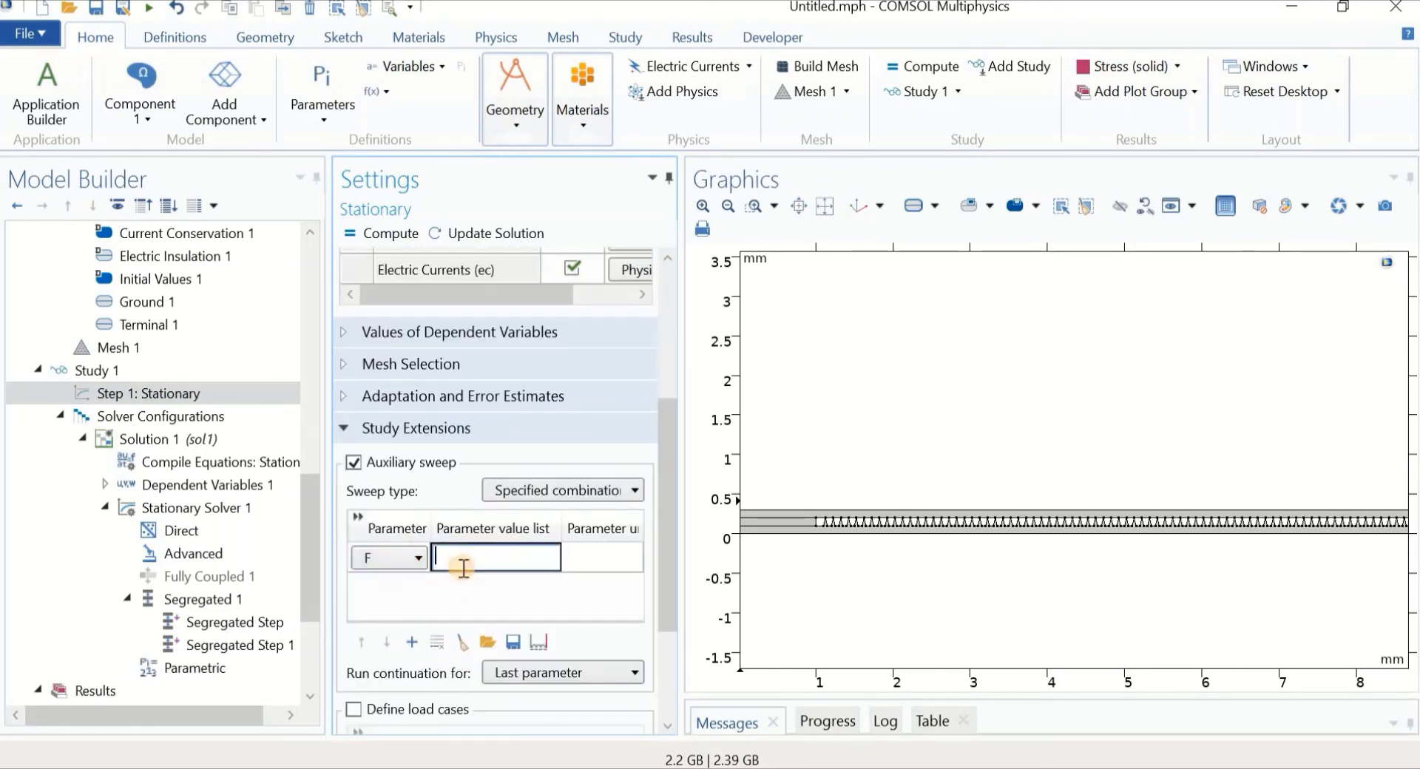
type("range(0,0.1,1)")
scroll(144, 339, "up", 2)
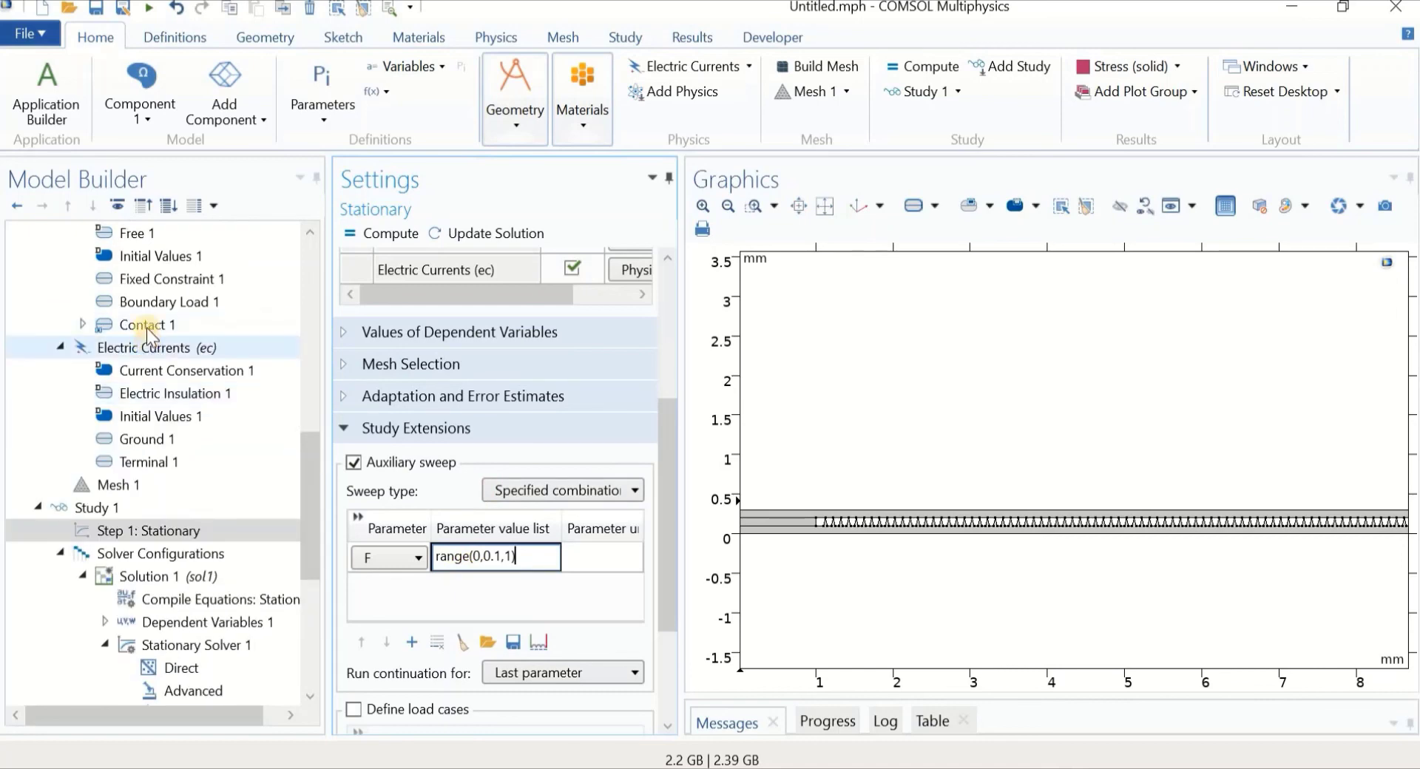
left_click(161, 301)
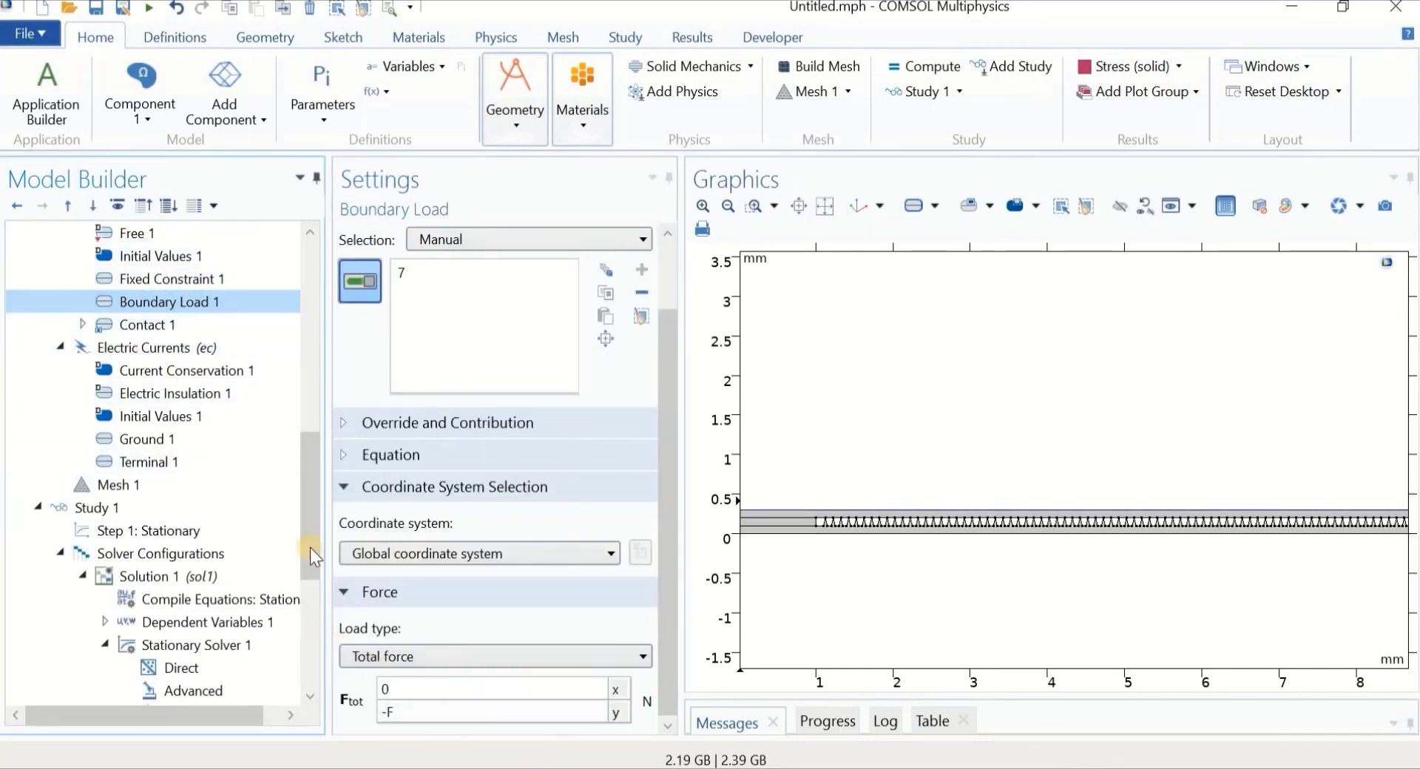
left_click_drag(309, 547, 305, 586)
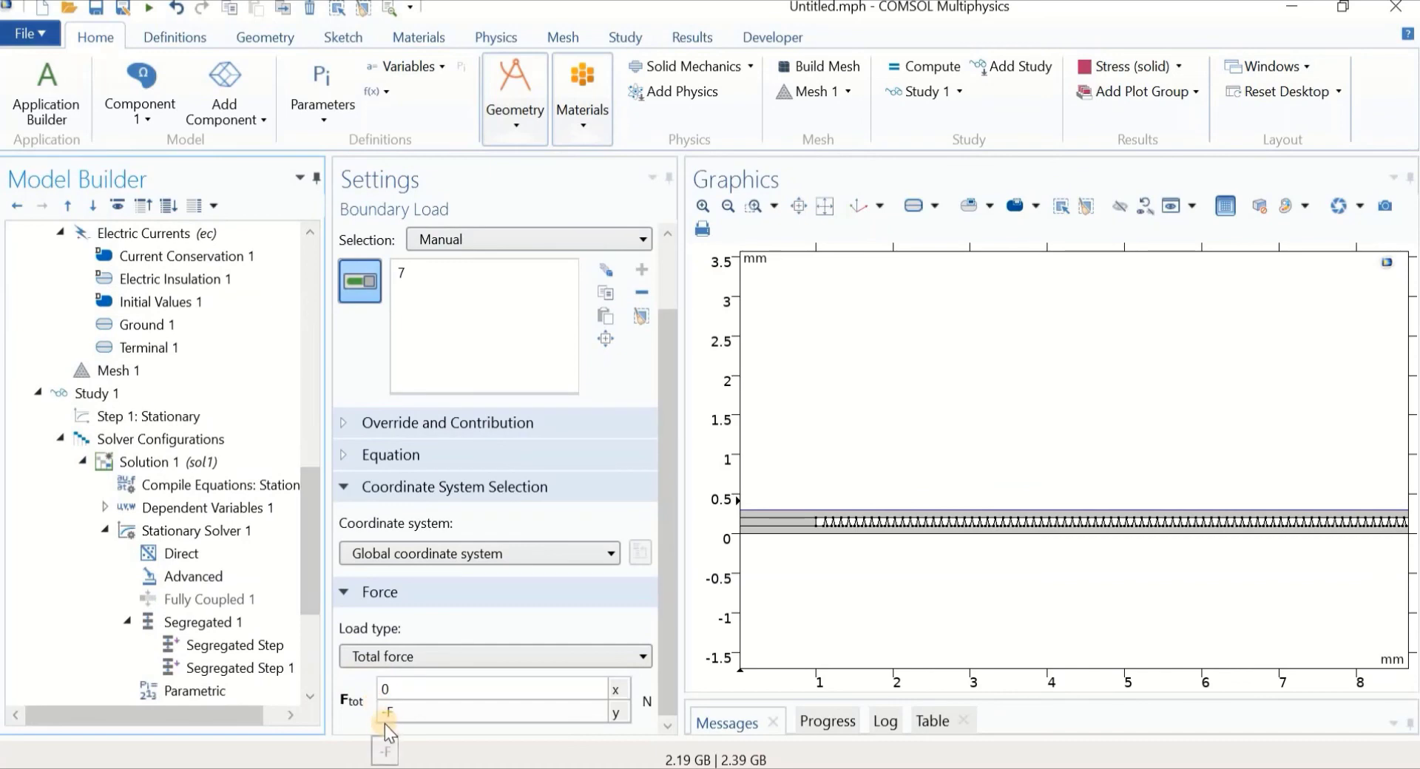
left_click_drag(308, 578, 305, 647)
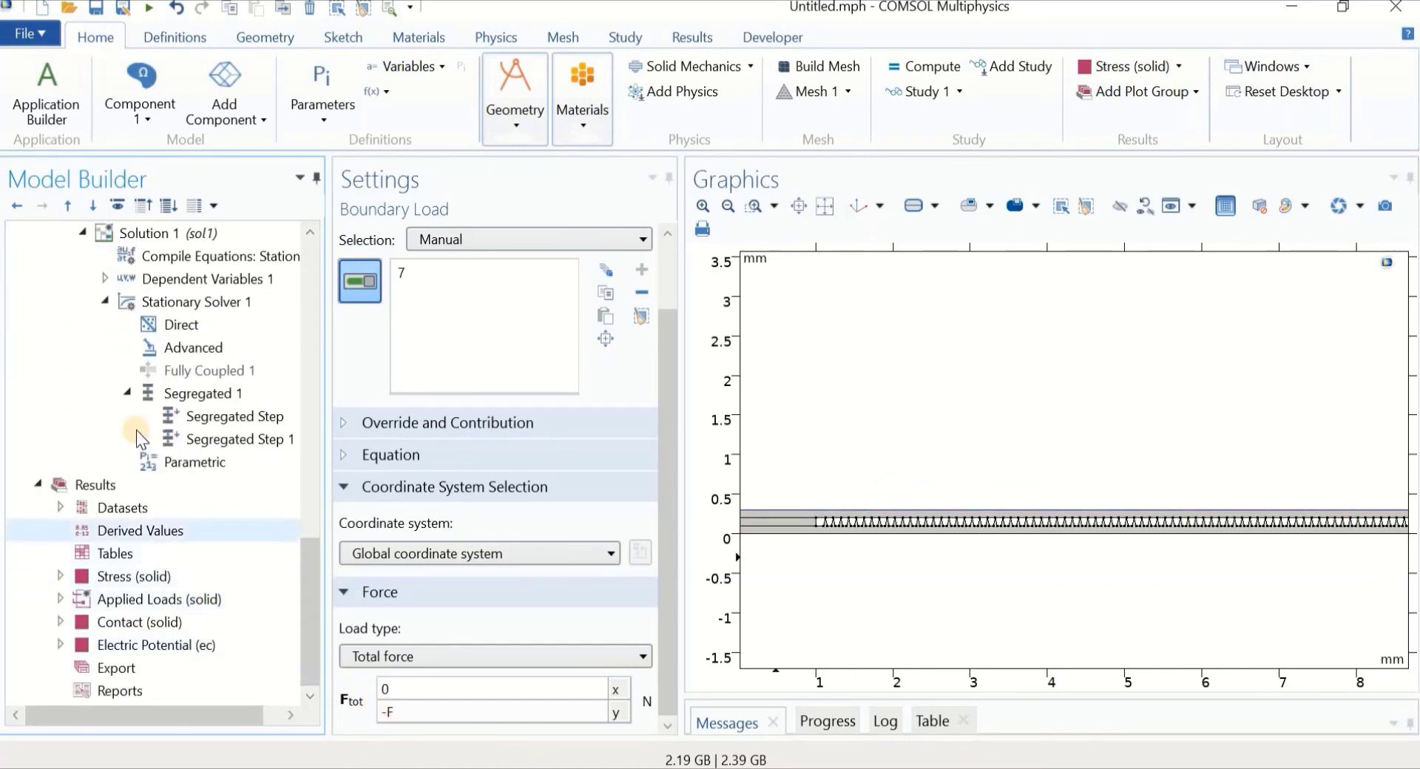
scroll(158, 344, "up", 2)
left_click(158, 331)
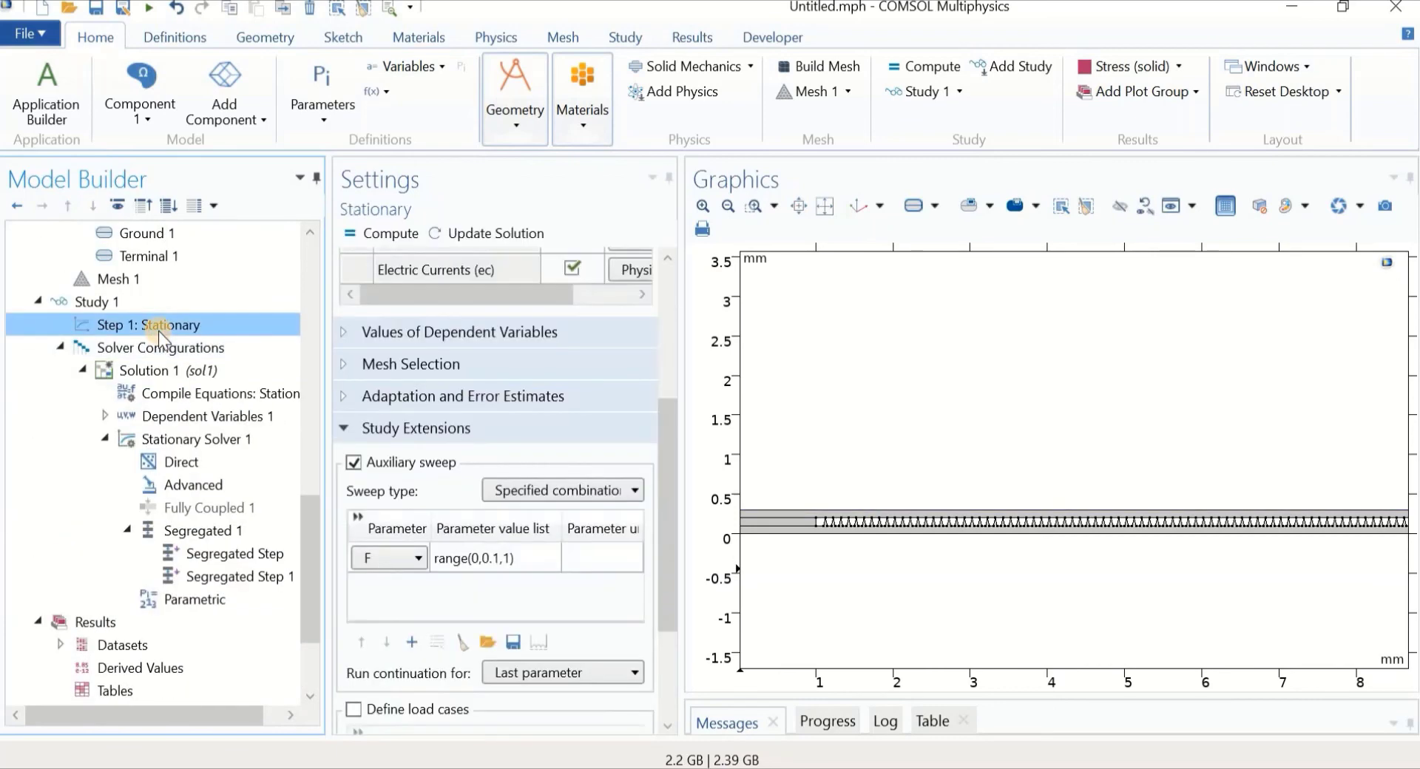
left_click(308, 611)
left_click_drag(307, 611, 308, 584)
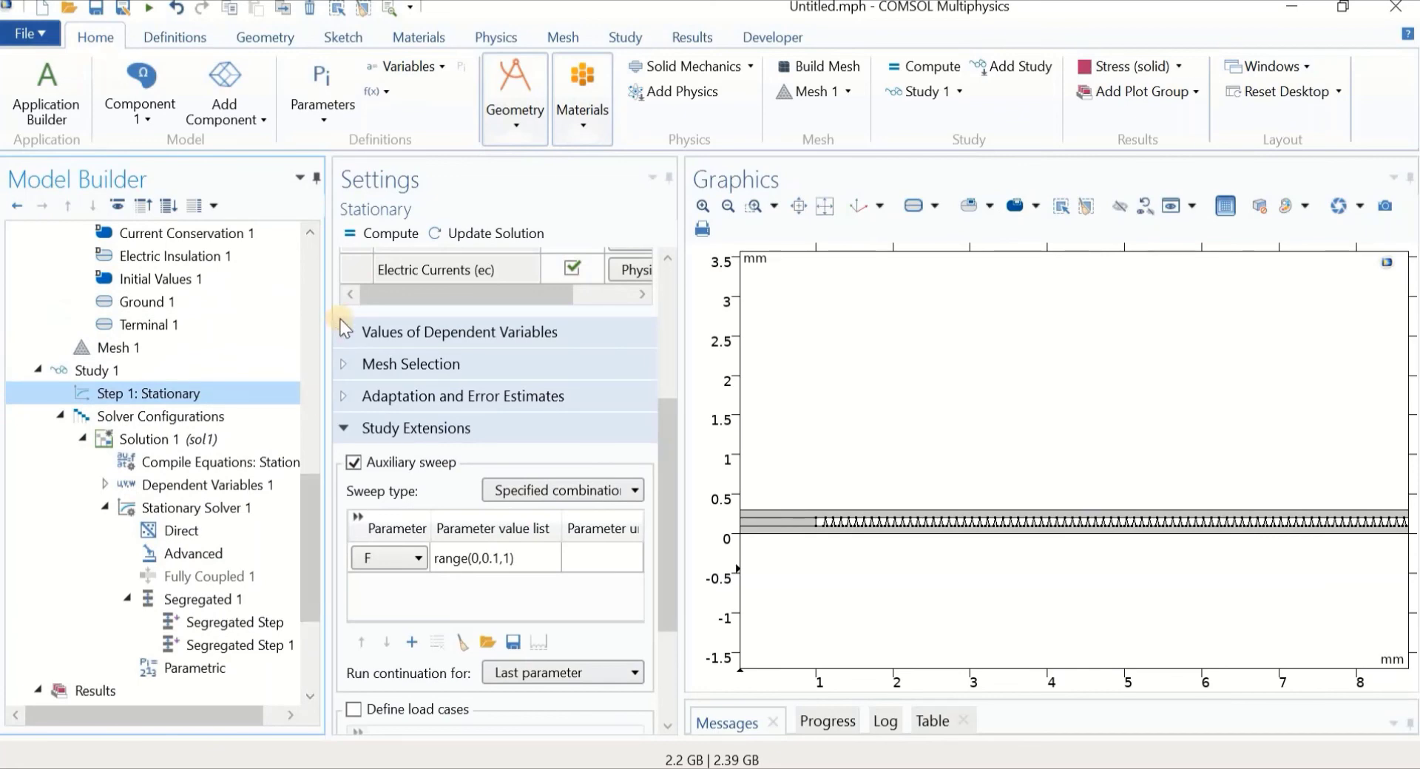
Compute the Stationary study, solving the F sweep up to F=1
left_click(362, 234)
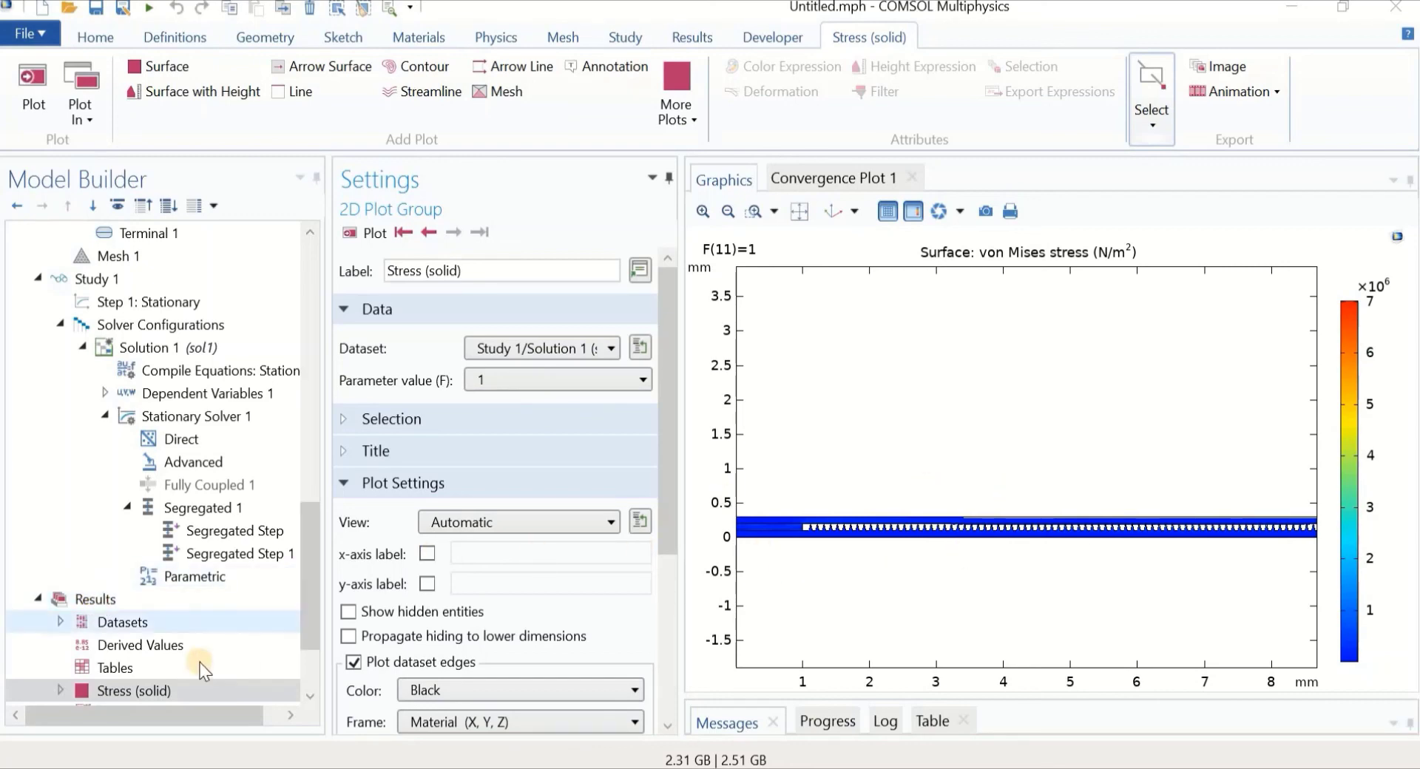
Plot the Stress (solid) group at F = 0 and zoom in on a few teeth
scroll(162, 685, "down", 1)
scroll(163, 677, "down", 1)
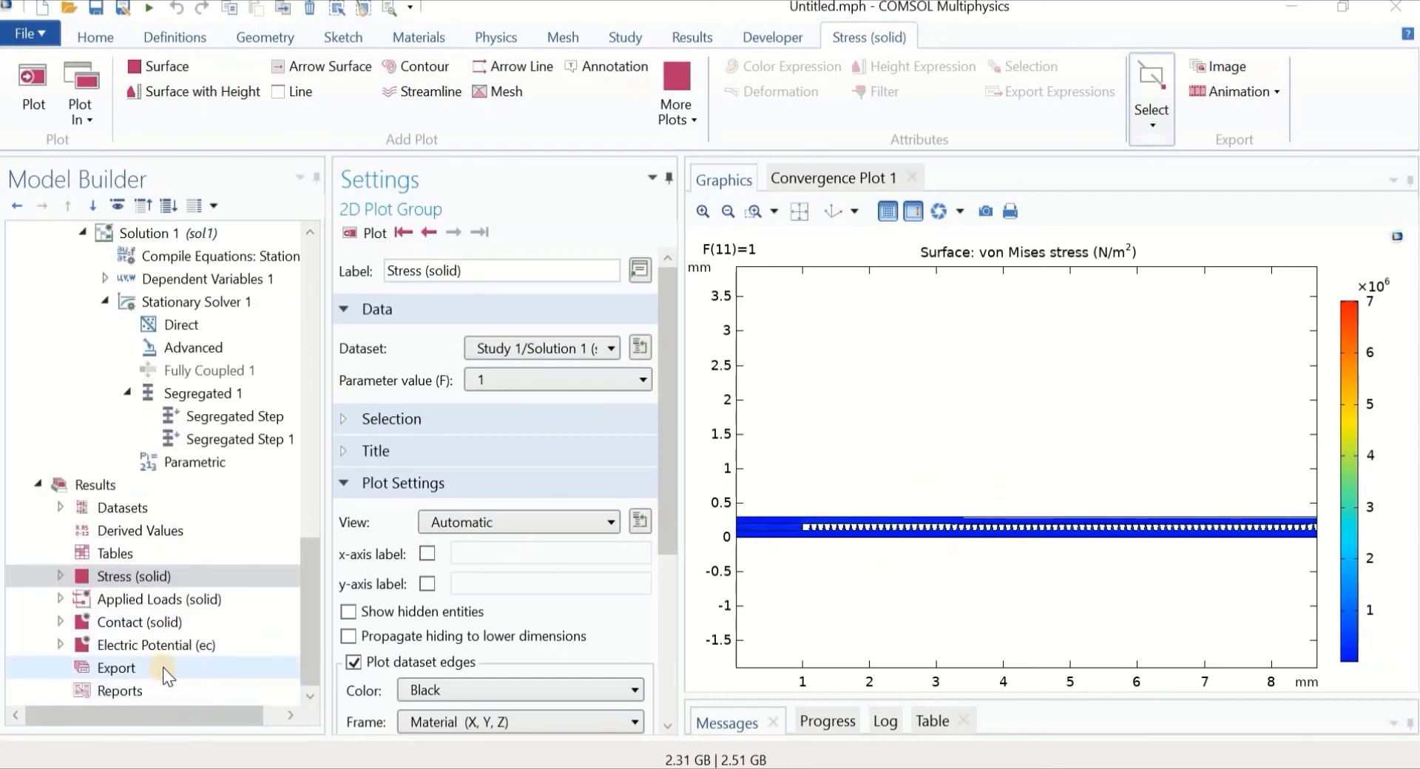
left_click(137, 576)
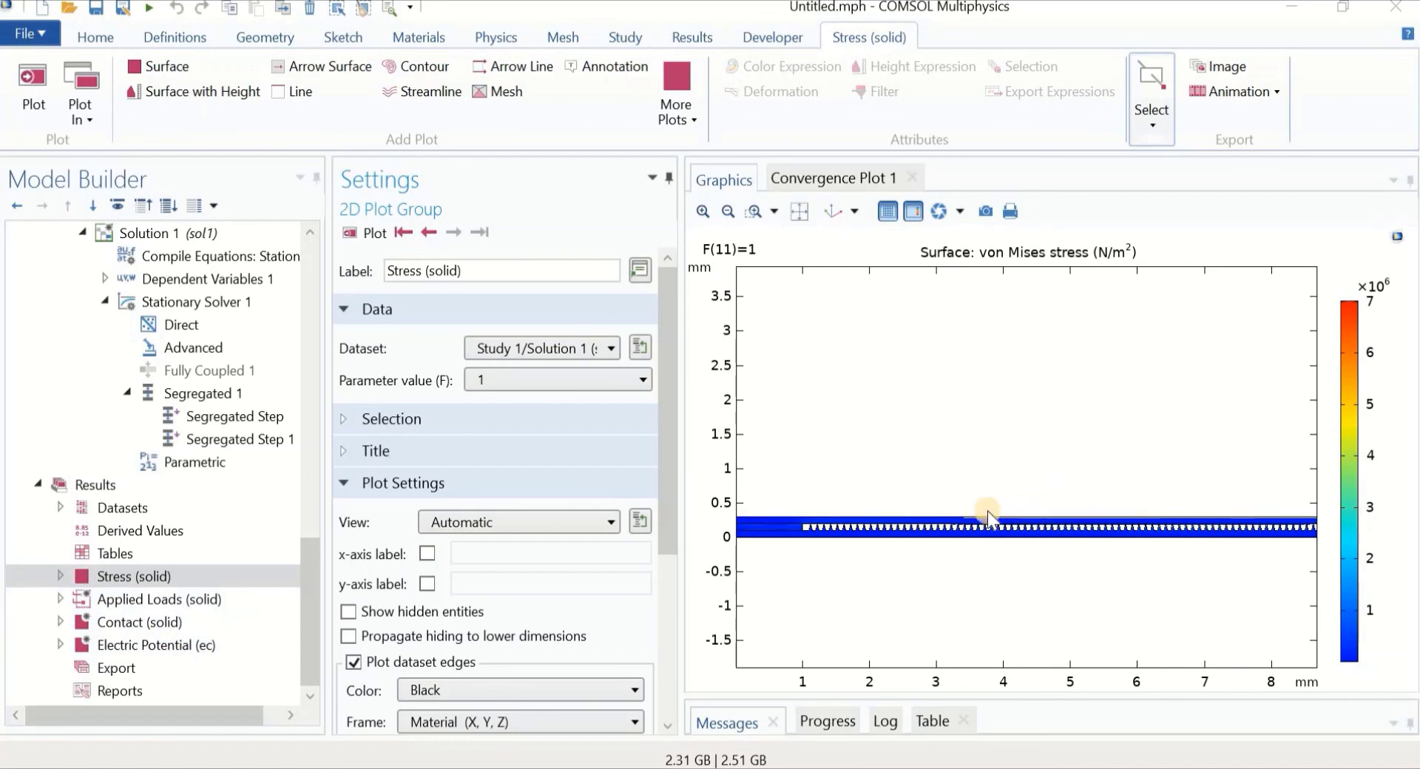
left_click(626, 381)
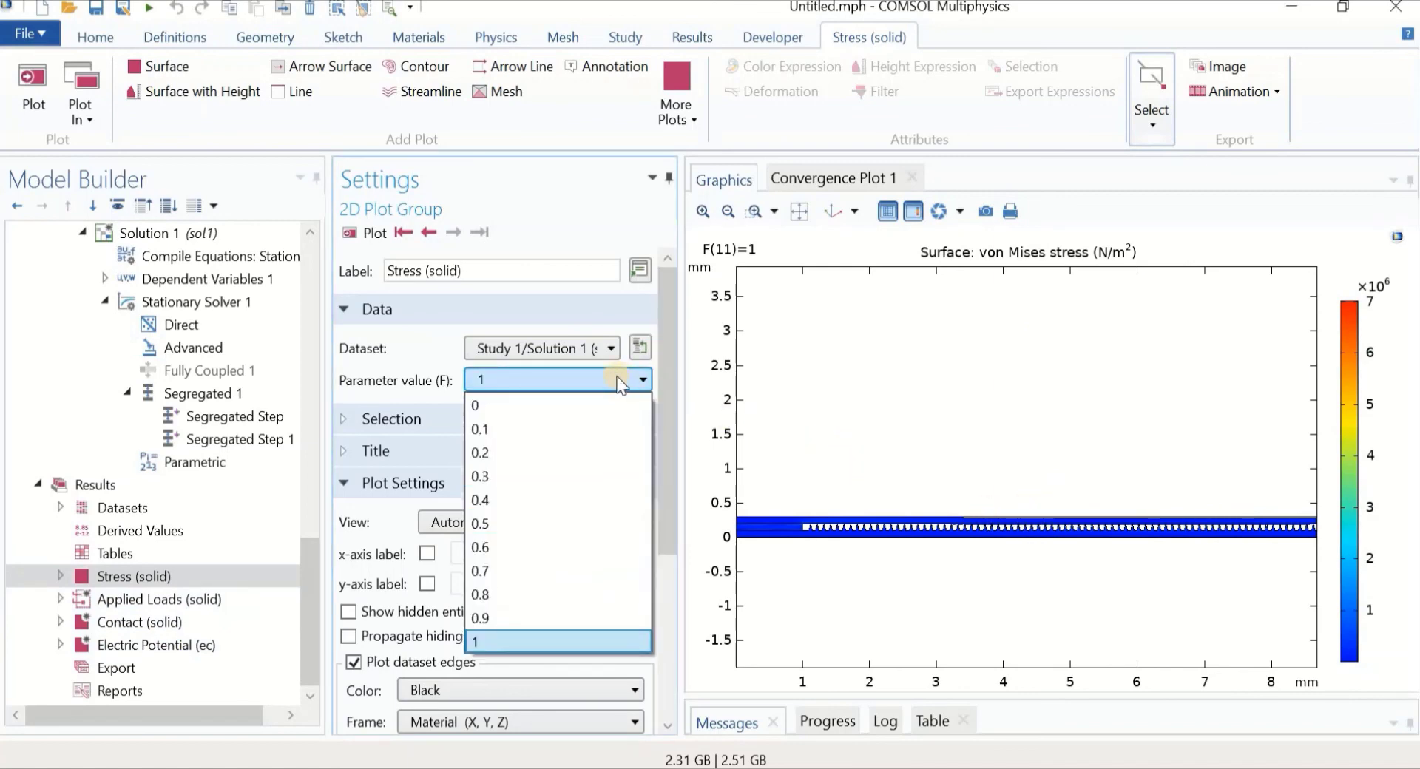
left_click(561, 405)
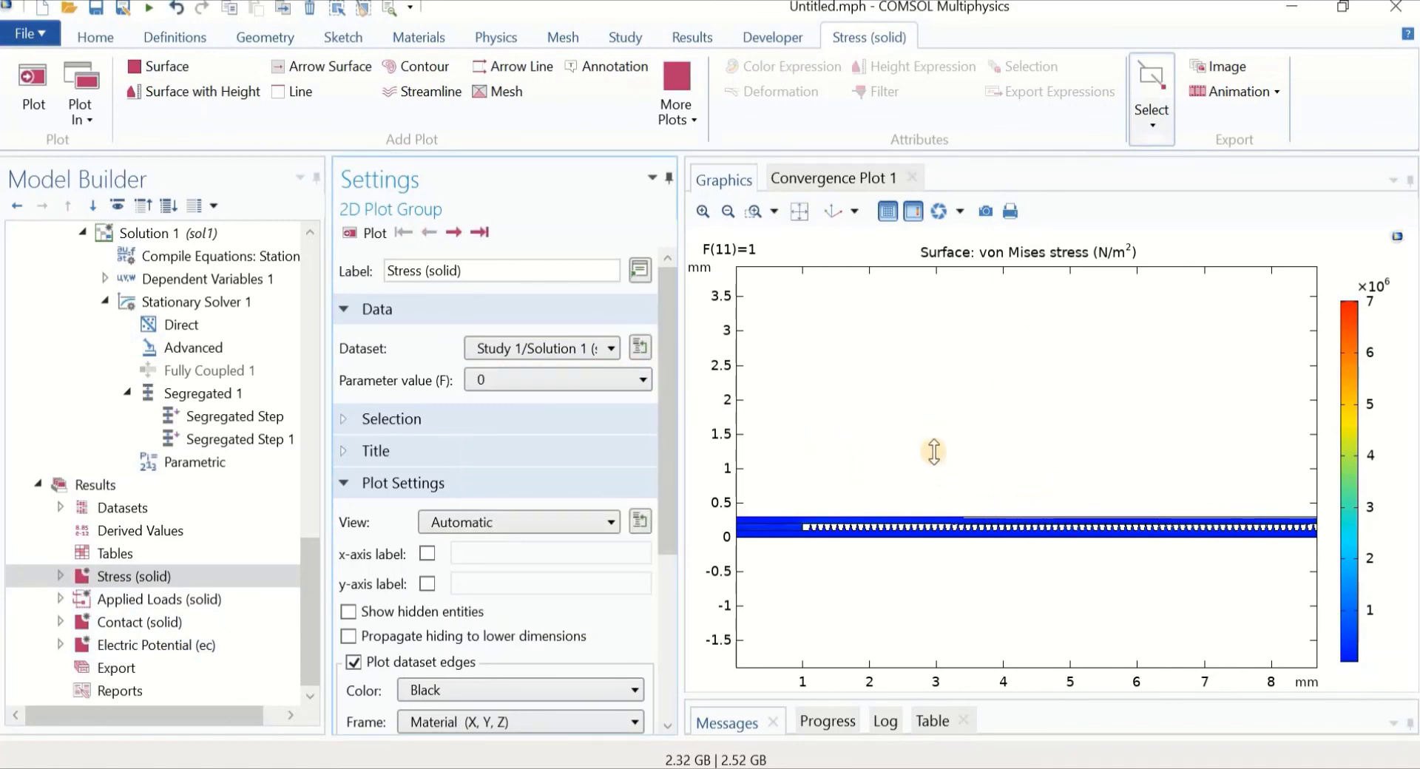
scroll(929, 448, "up", 3)
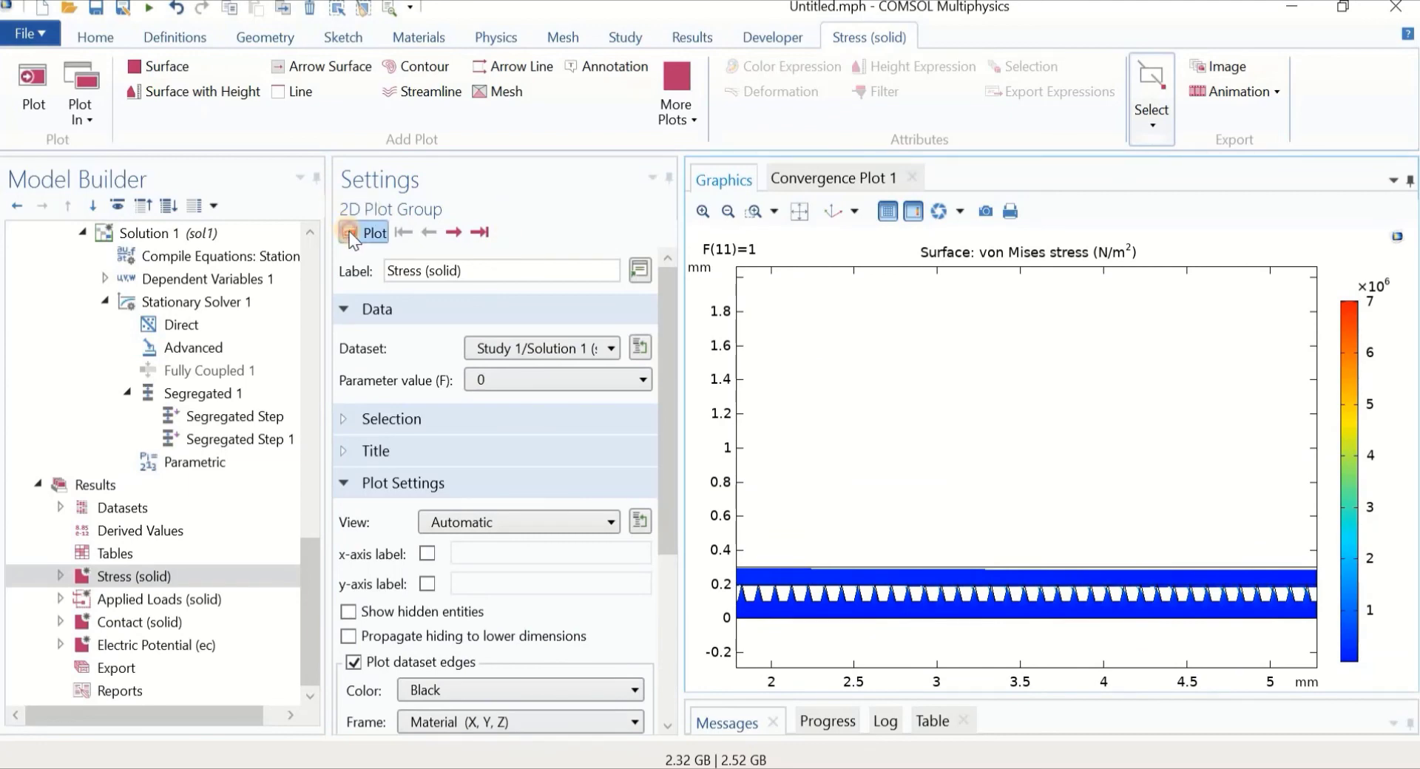
left_click(370, 233)
scroll(1007, 525, "up", 4)
right_click_drag(1015, 536, 952, 342)
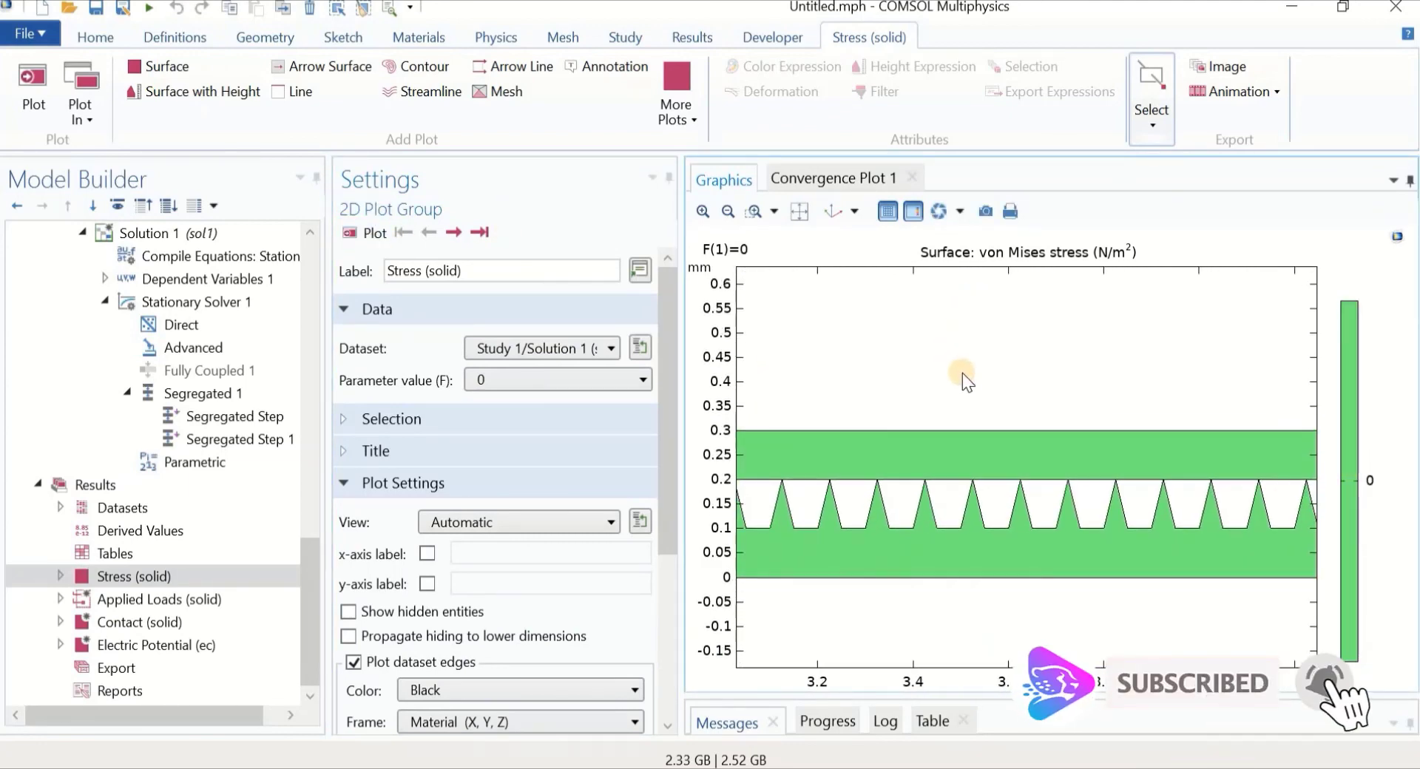
Replot the von Mises stress at F = 0.3 and then F = 0.6
left_click(549, 381)
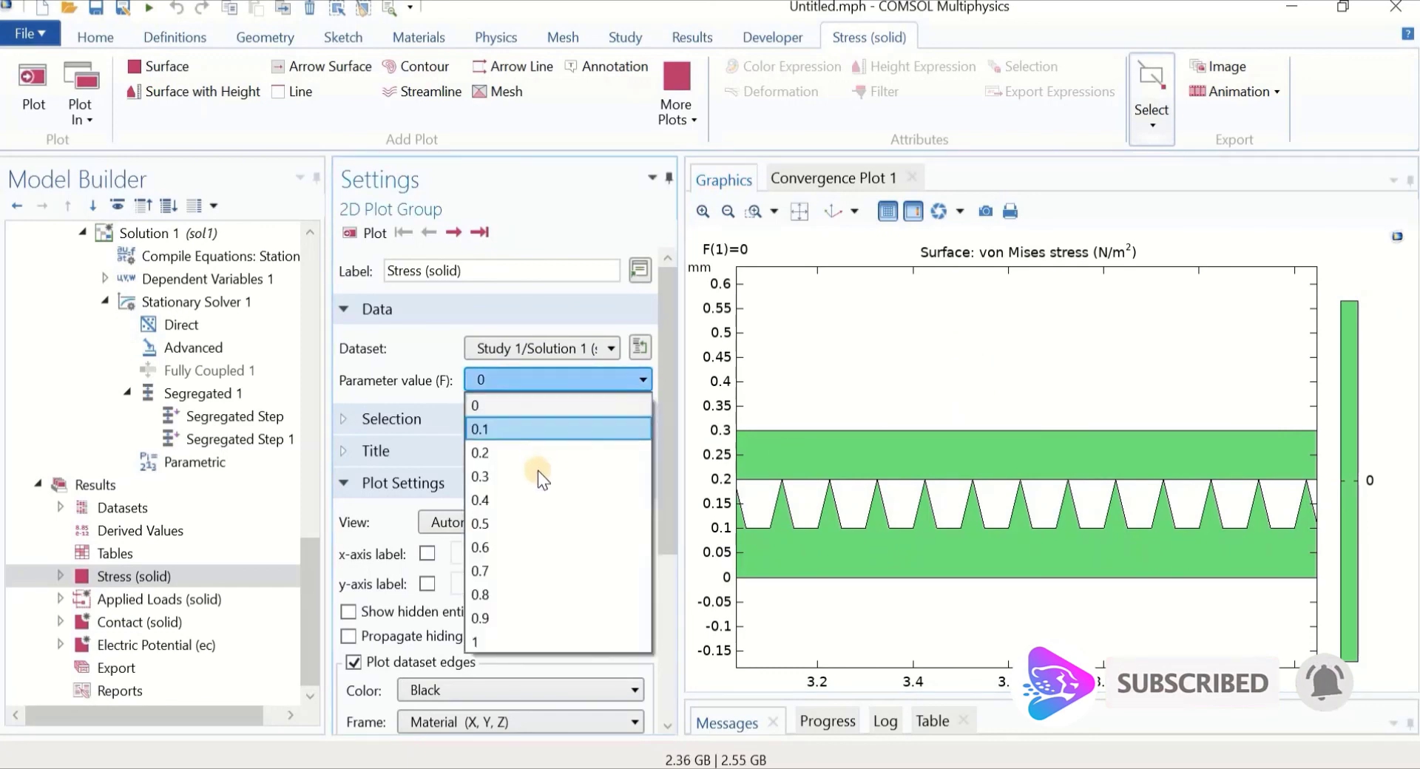
left_click(534, 477)
left_click(376, 233)
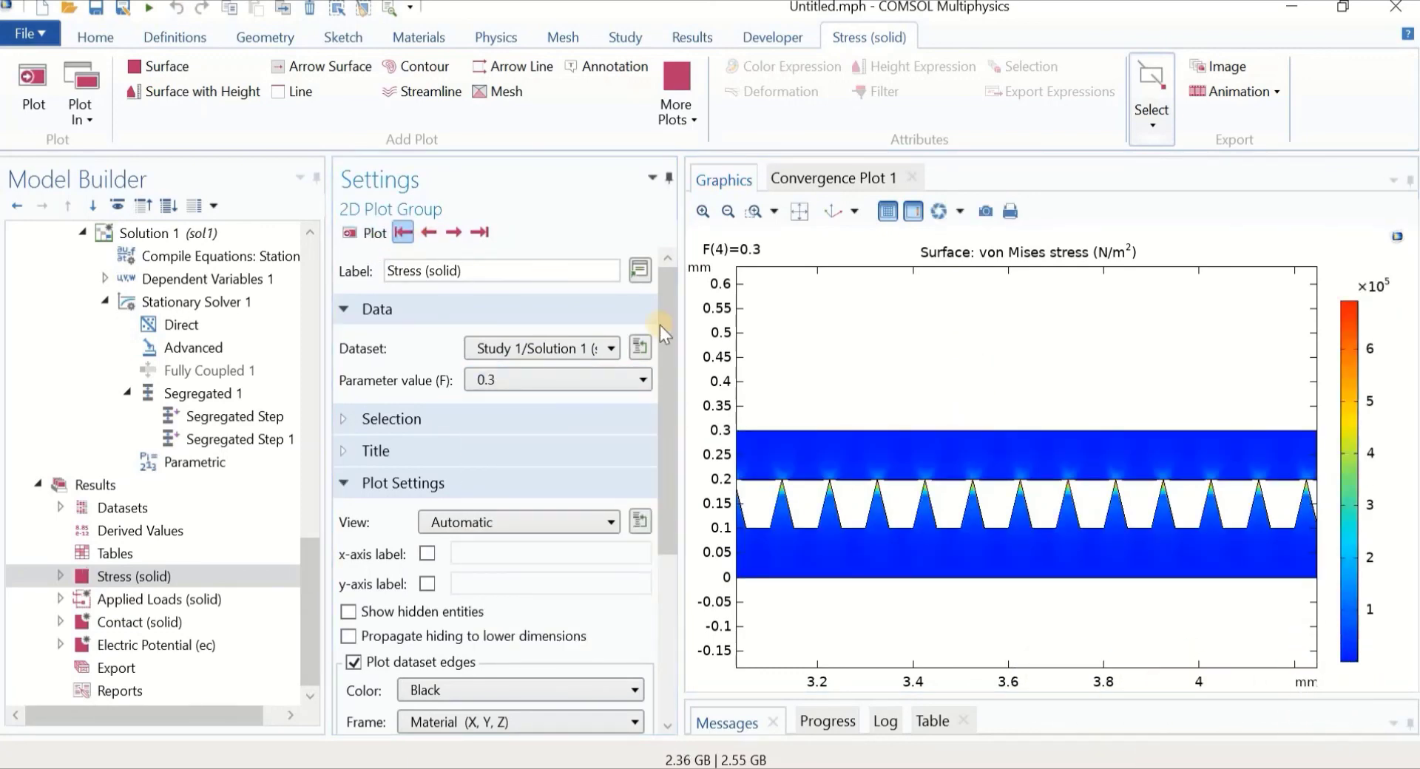
scroll(847, 422, "up", 2)
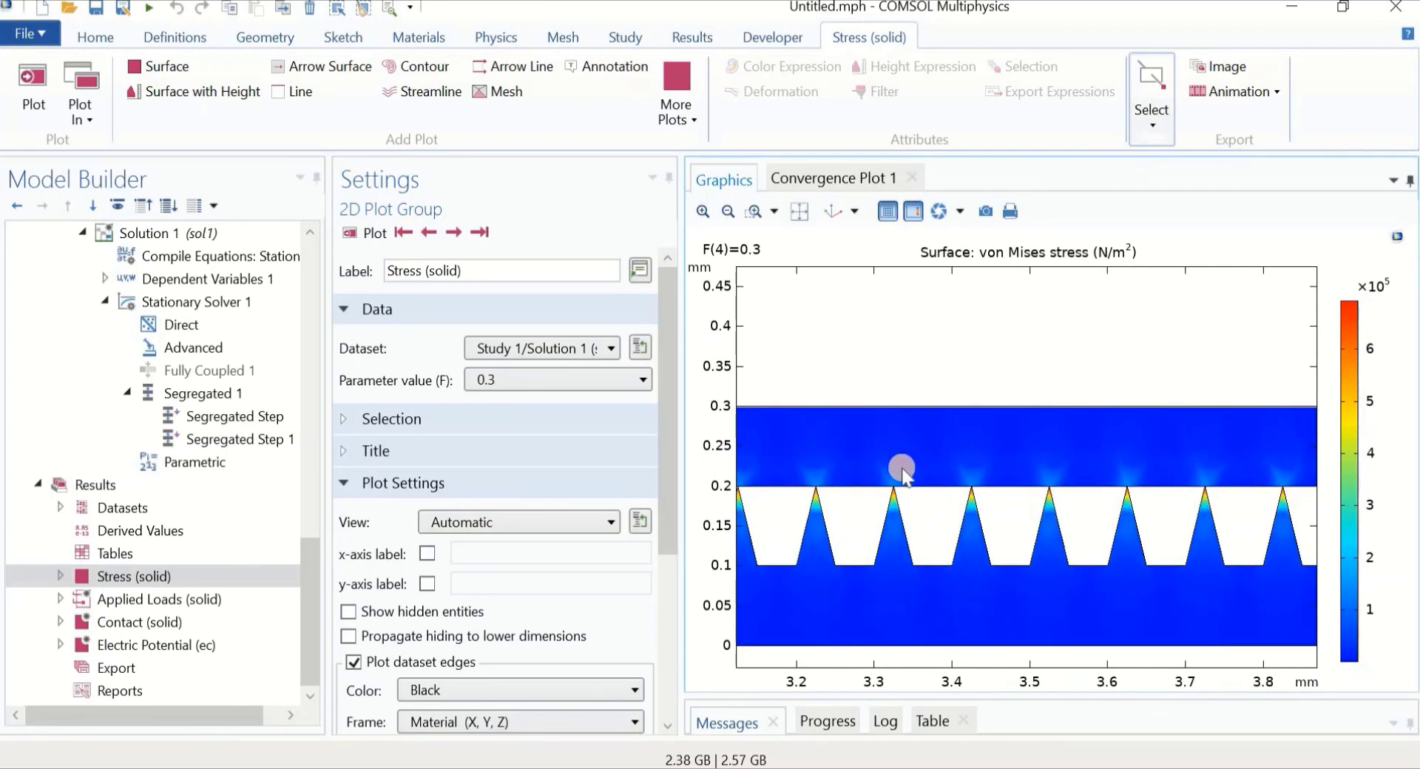
left_click(517, 378)
left_click(521, 543)
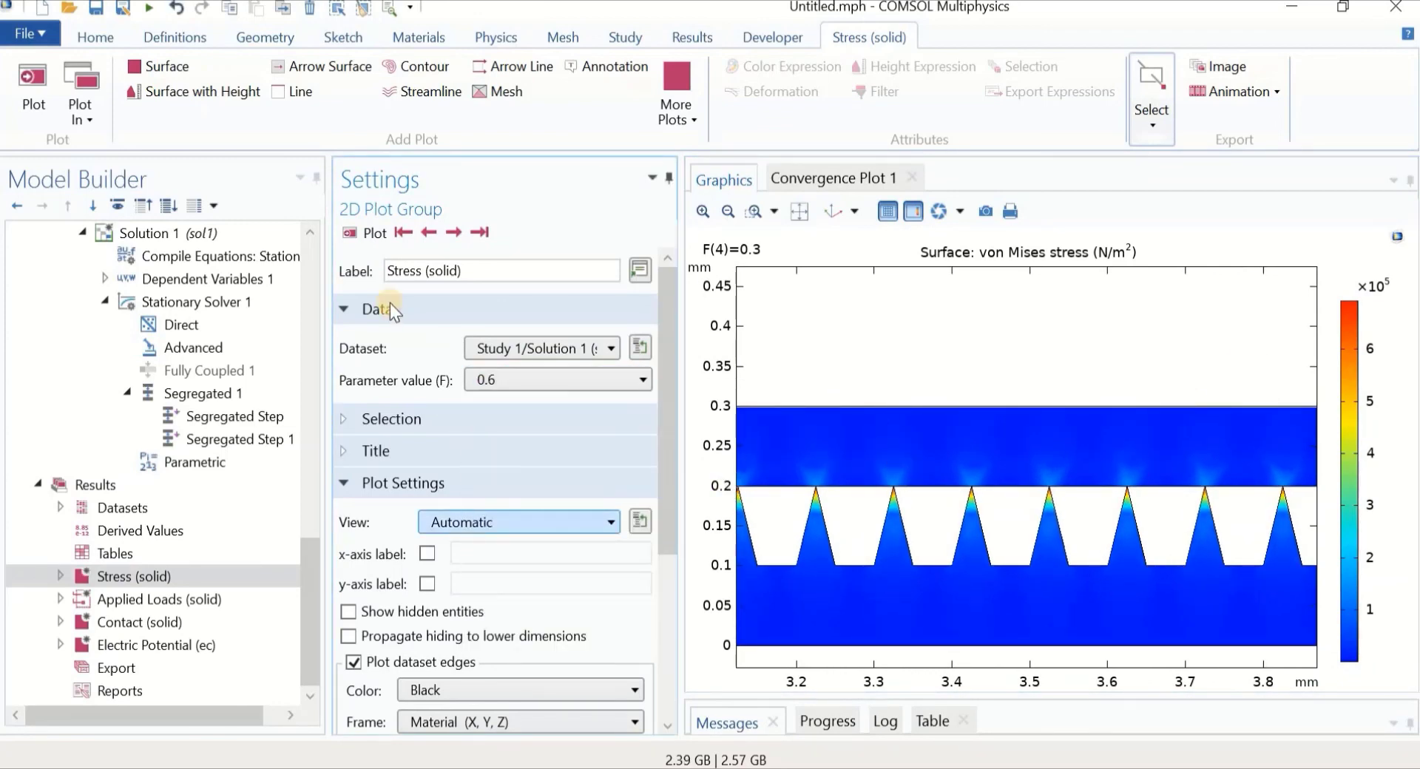
left_click(369, 236)
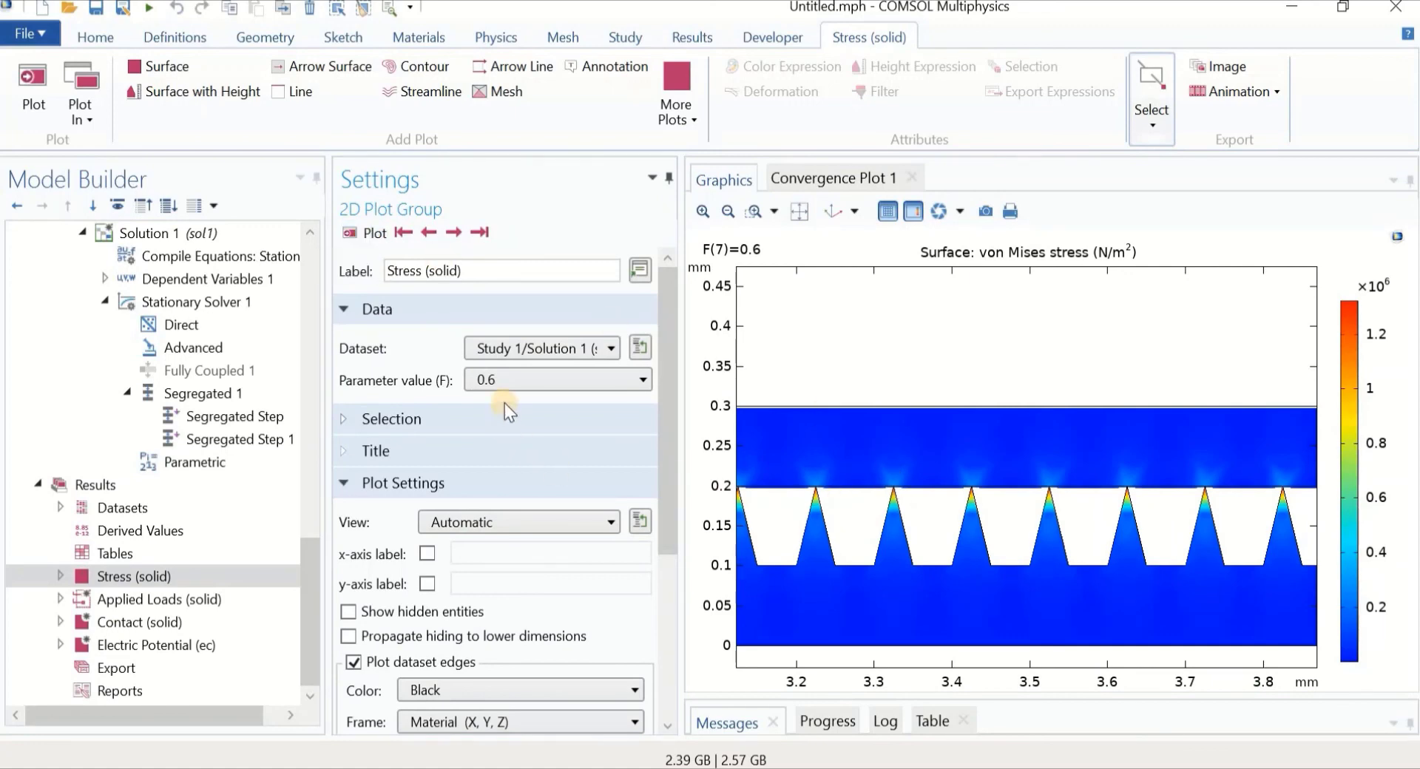
Replot the von Mises stress at F = 0.9 and then F = 1
scroll(858, 508, "up", 1)
left_click(561, 384)
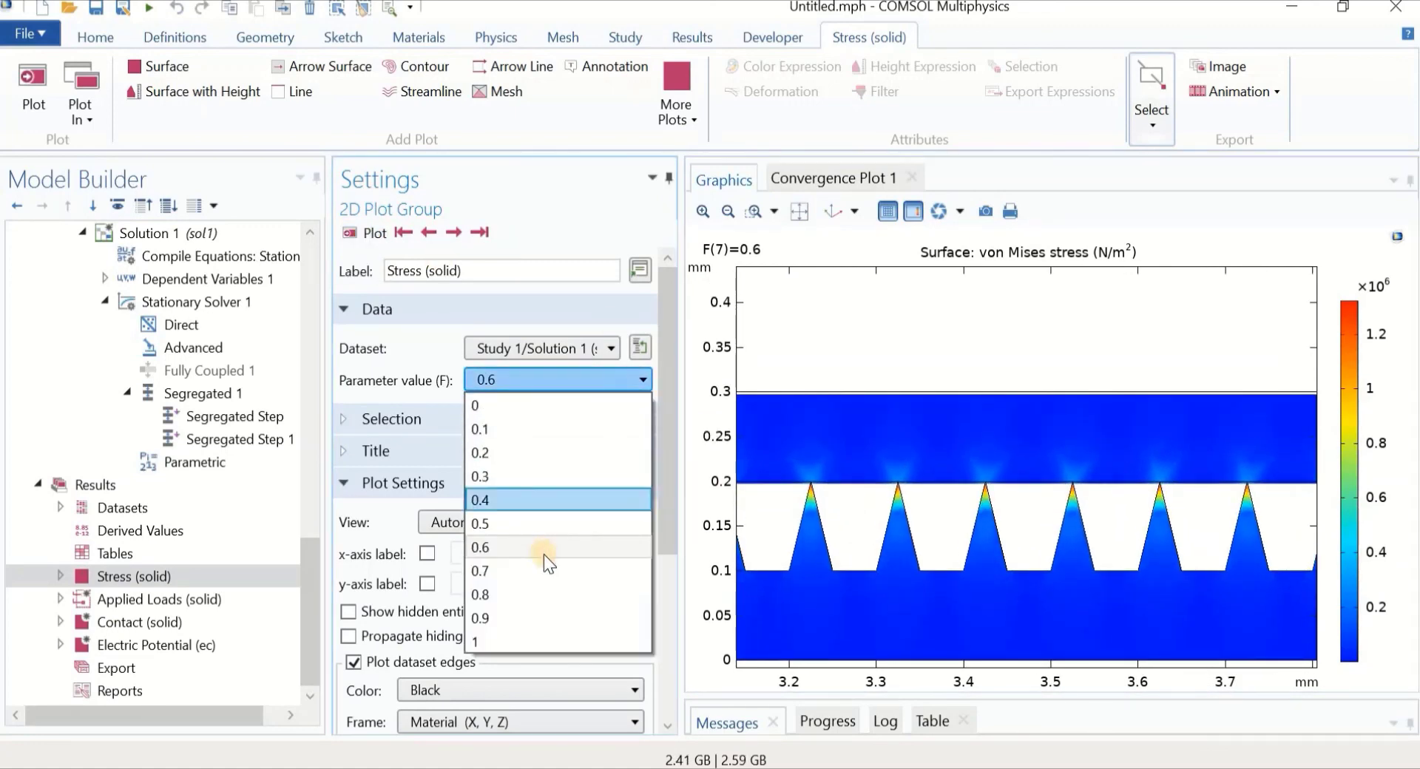
left_click(529, 620)
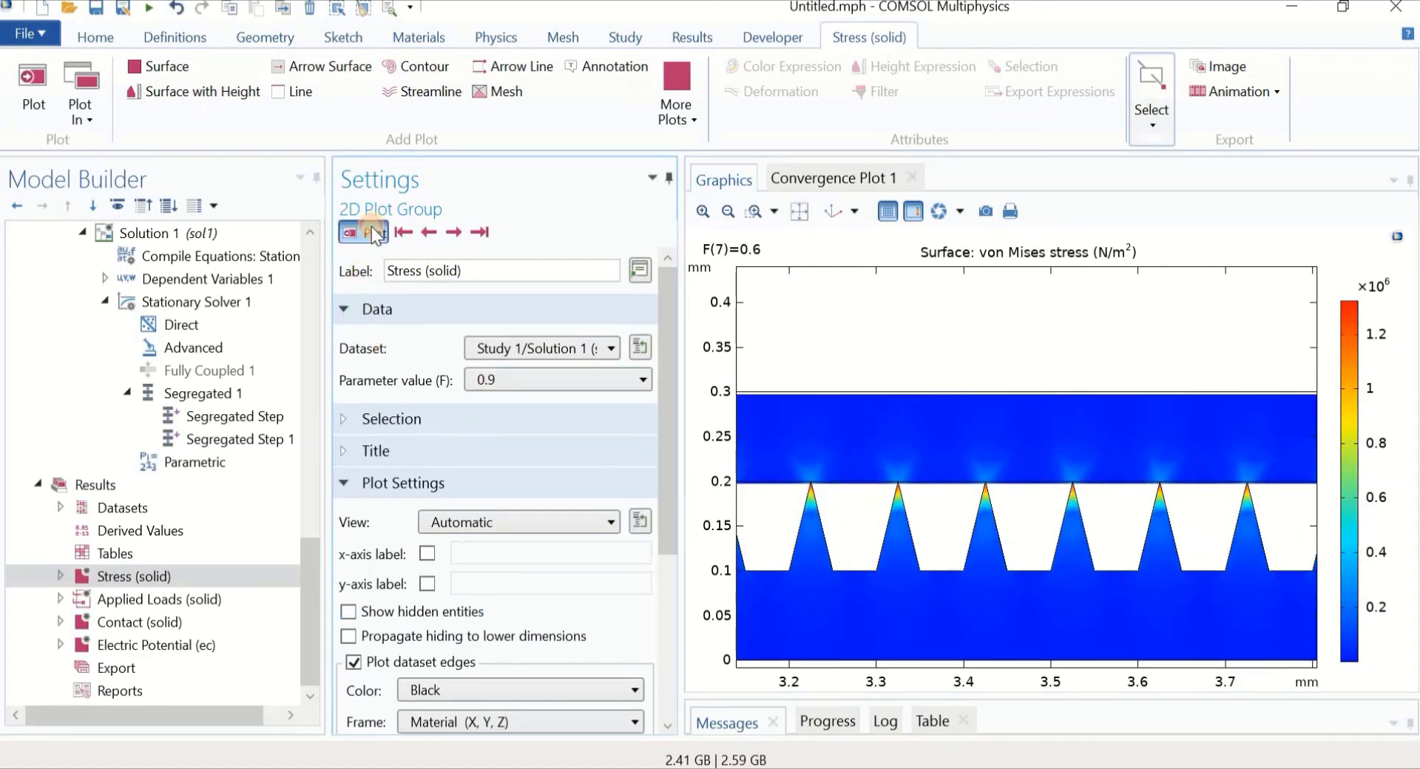
left_click(371, 228)
scroll(900, 412, "up", 4)
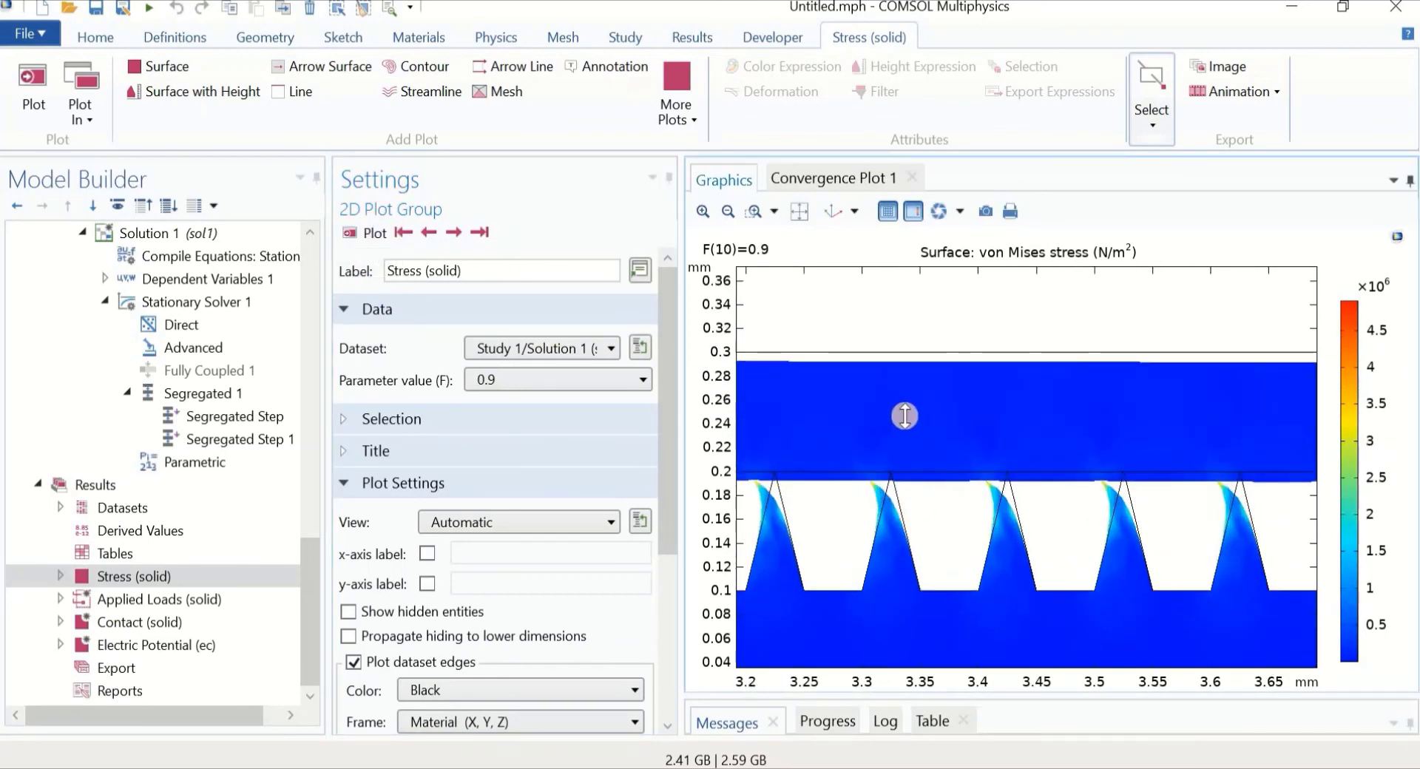
left_click(546, 378)
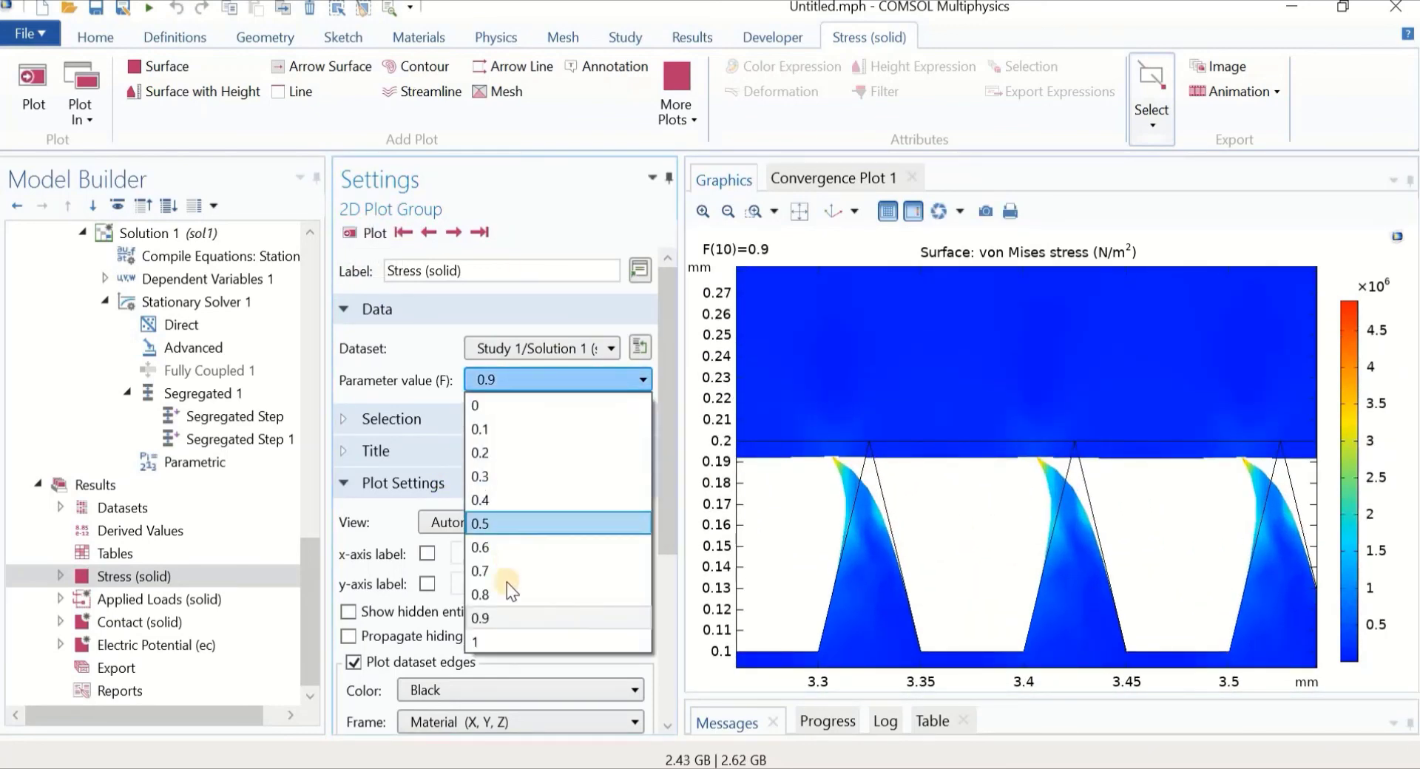
left_click(504, 636)
left_click(351, 234)
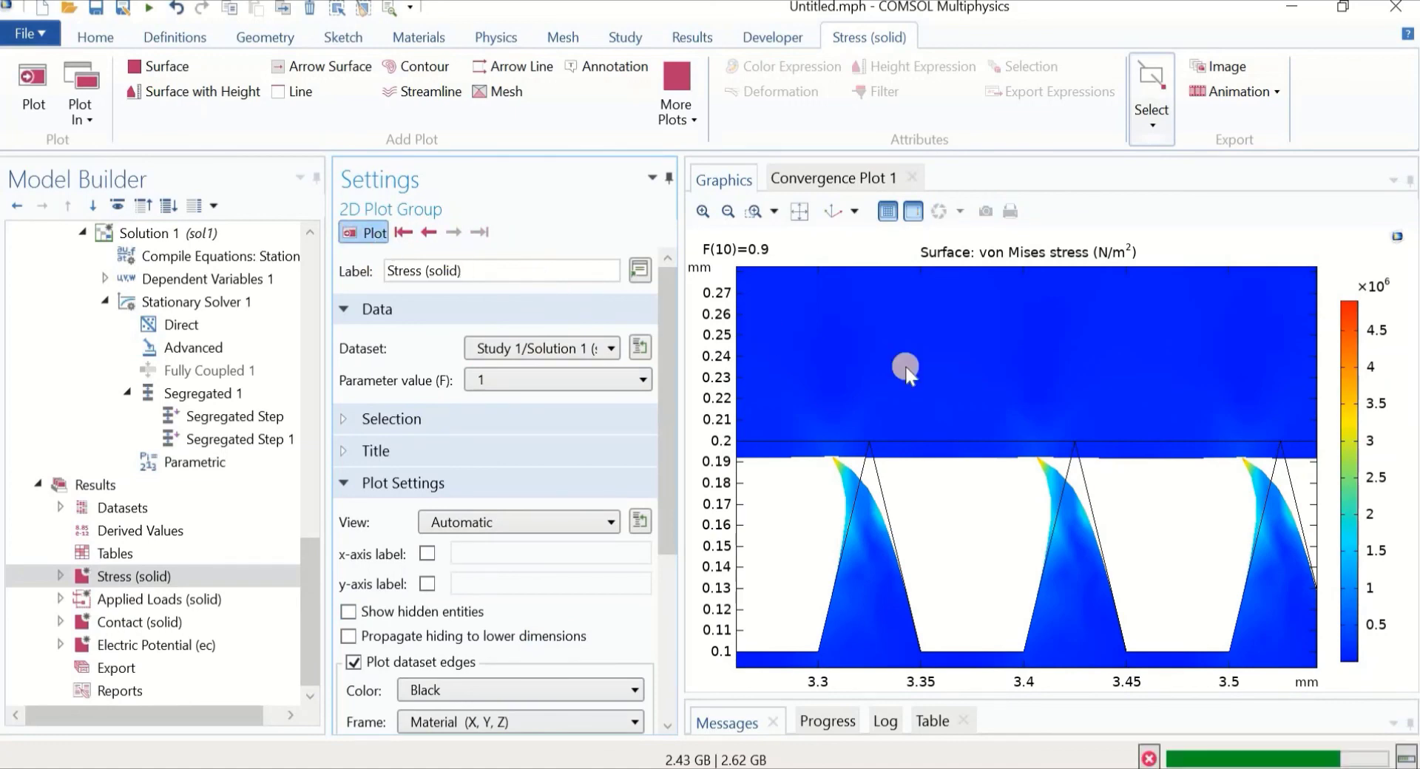
middle_click_drag(931, 362, 930, 510)
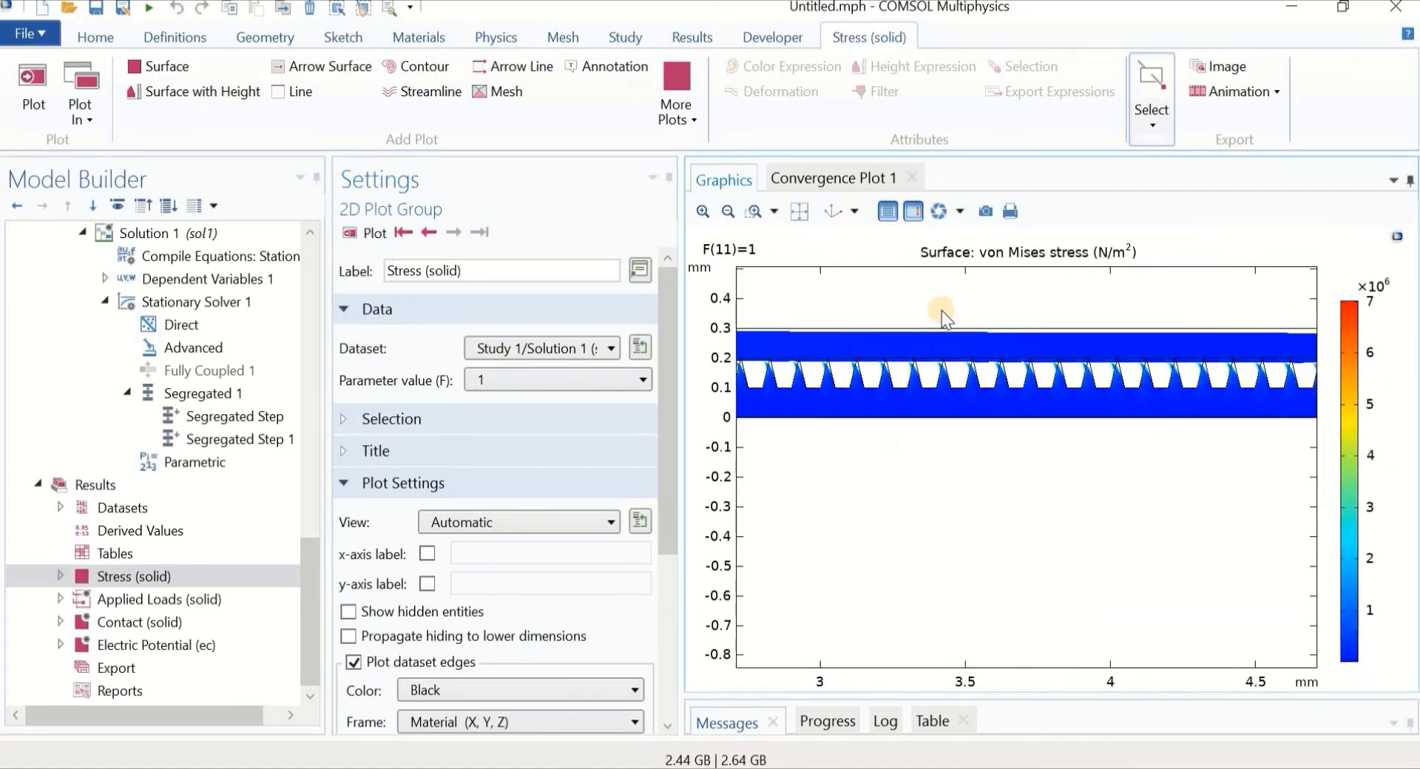
middle_click_drag(943, 315, 952, 379)
right_click_drag(976, 391, 918, 457)
middle_click_drag(978, 381, 969, 477)
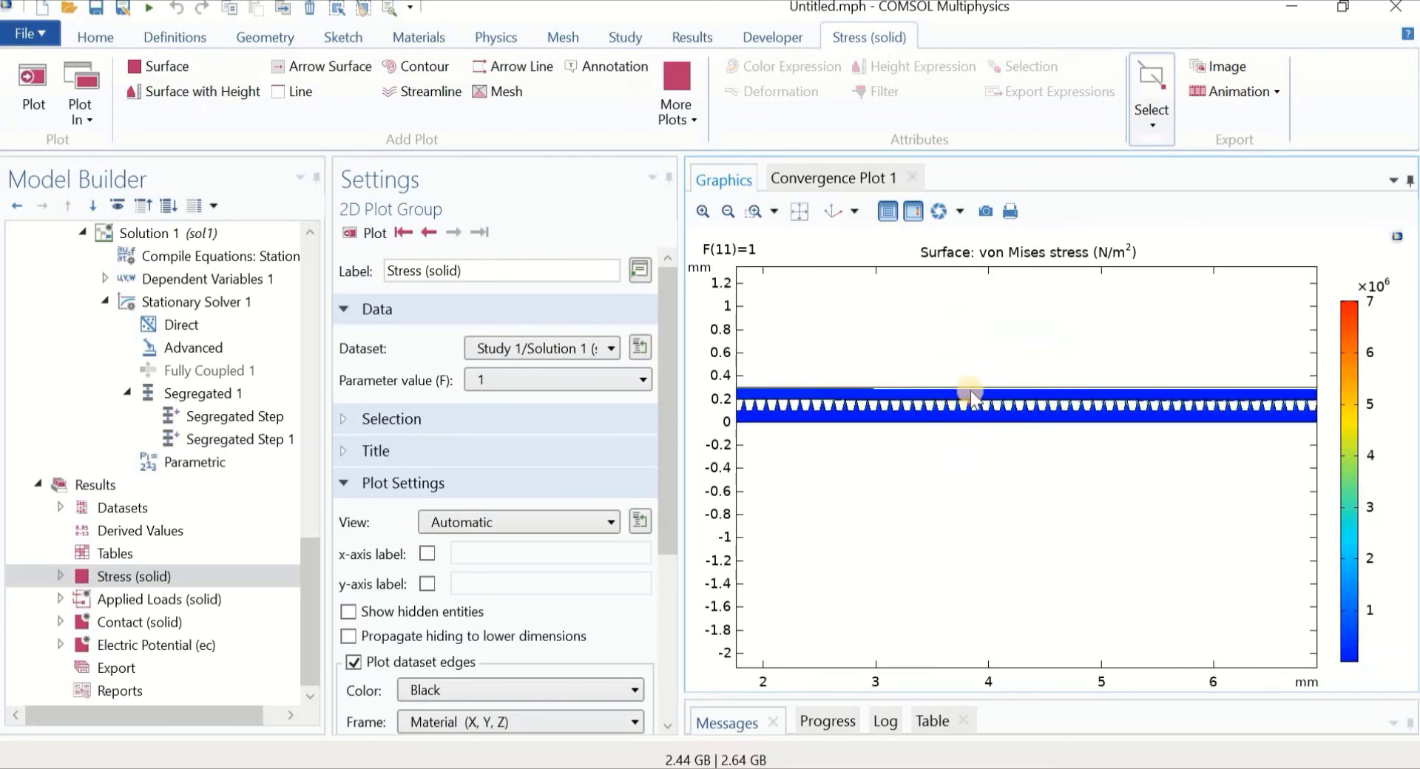
middle_click_drag(970, 390, 972, 351)
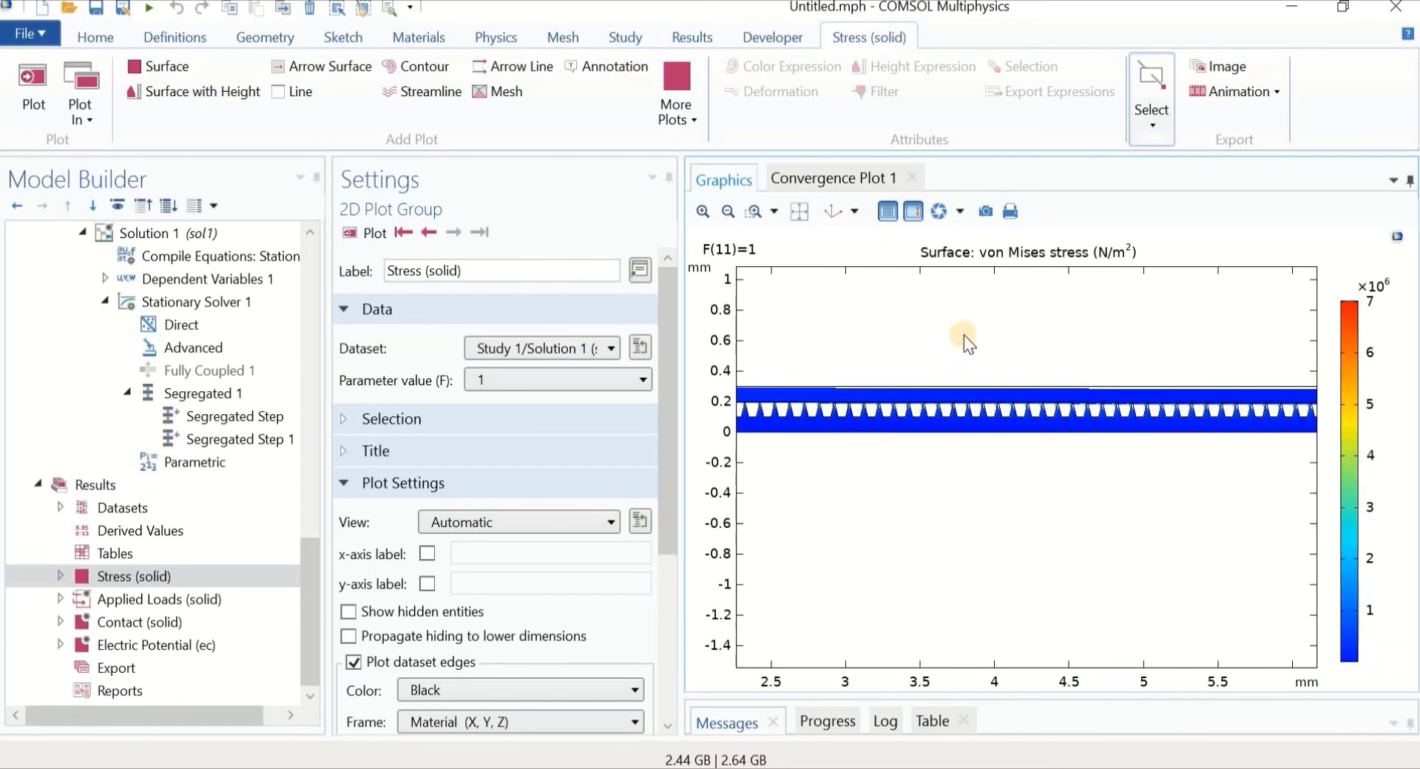
middle_click_drag(1030, 365, 1008, 306)
right_click_drag(1004, 318, 994, 498)
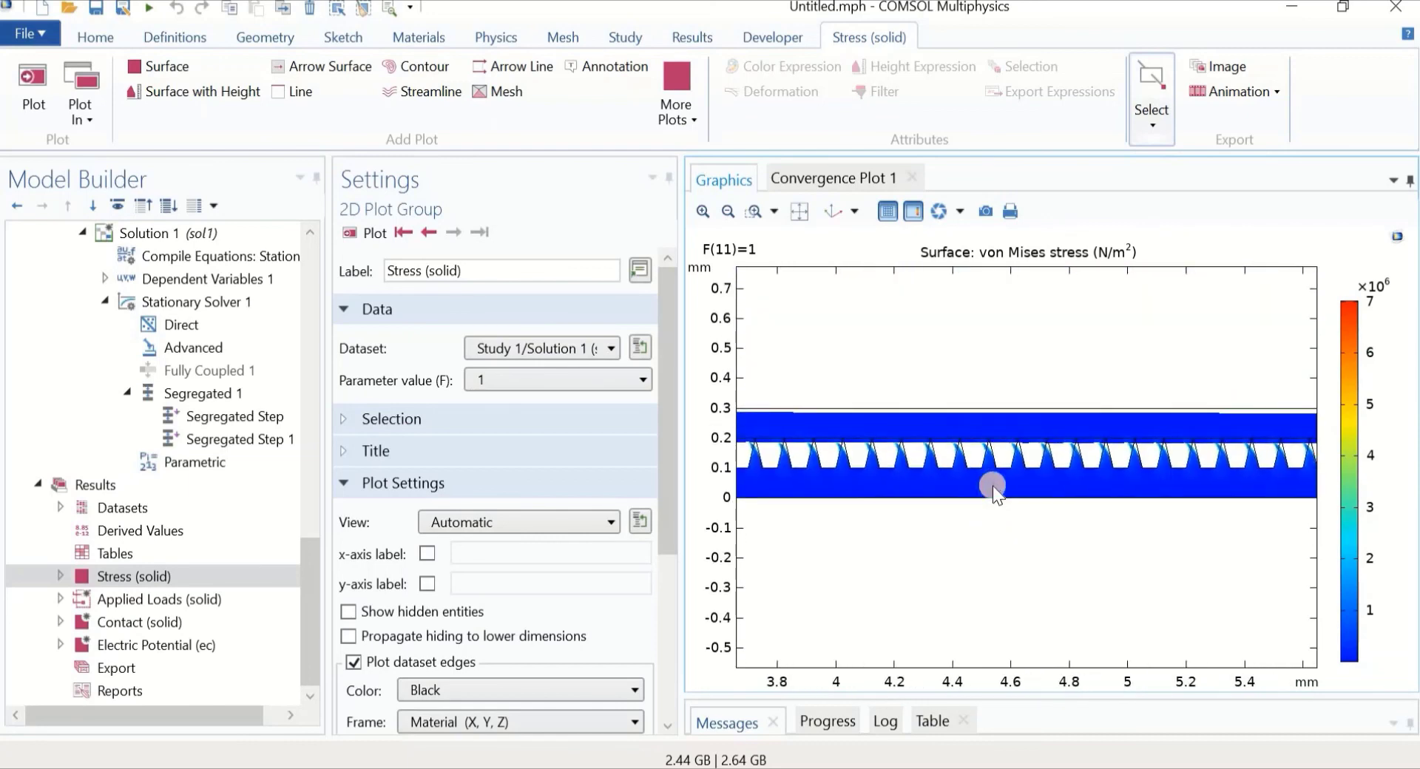
middle_click_drag(989, 485, 985, 434)
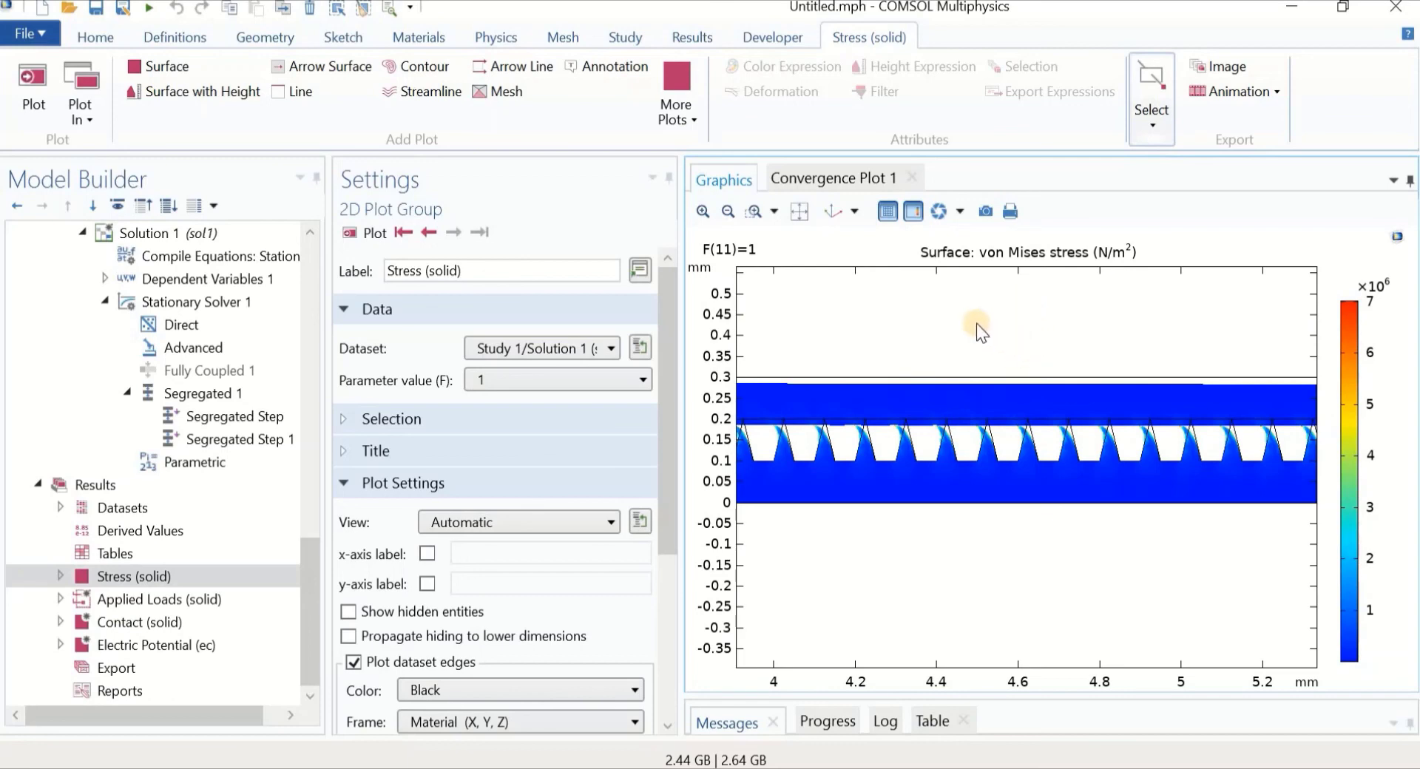
middle_click_drag(975, 307, 969, 369)
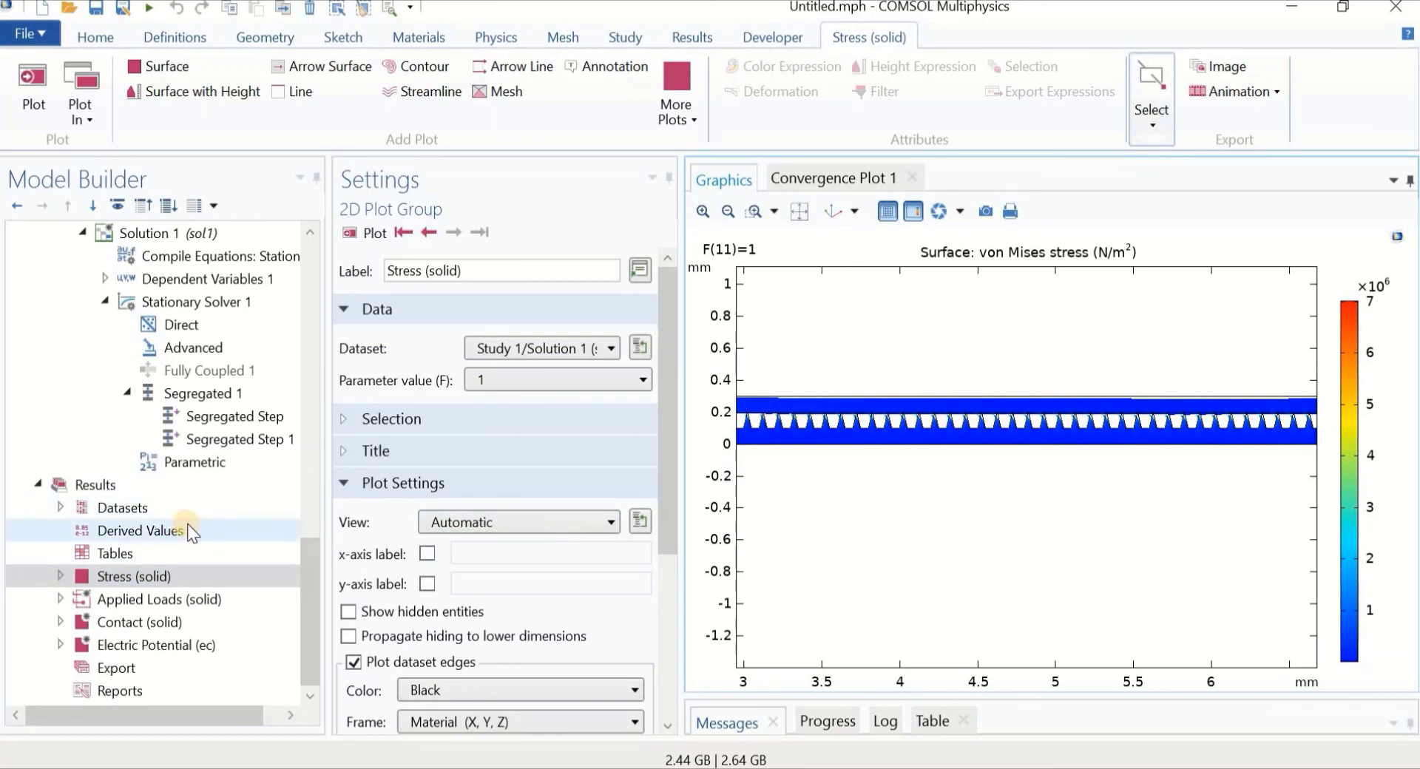
Add a Global Evaluation under Derived Values with expression ec.R11
left_click(141, 531)
right_click(141, 531)
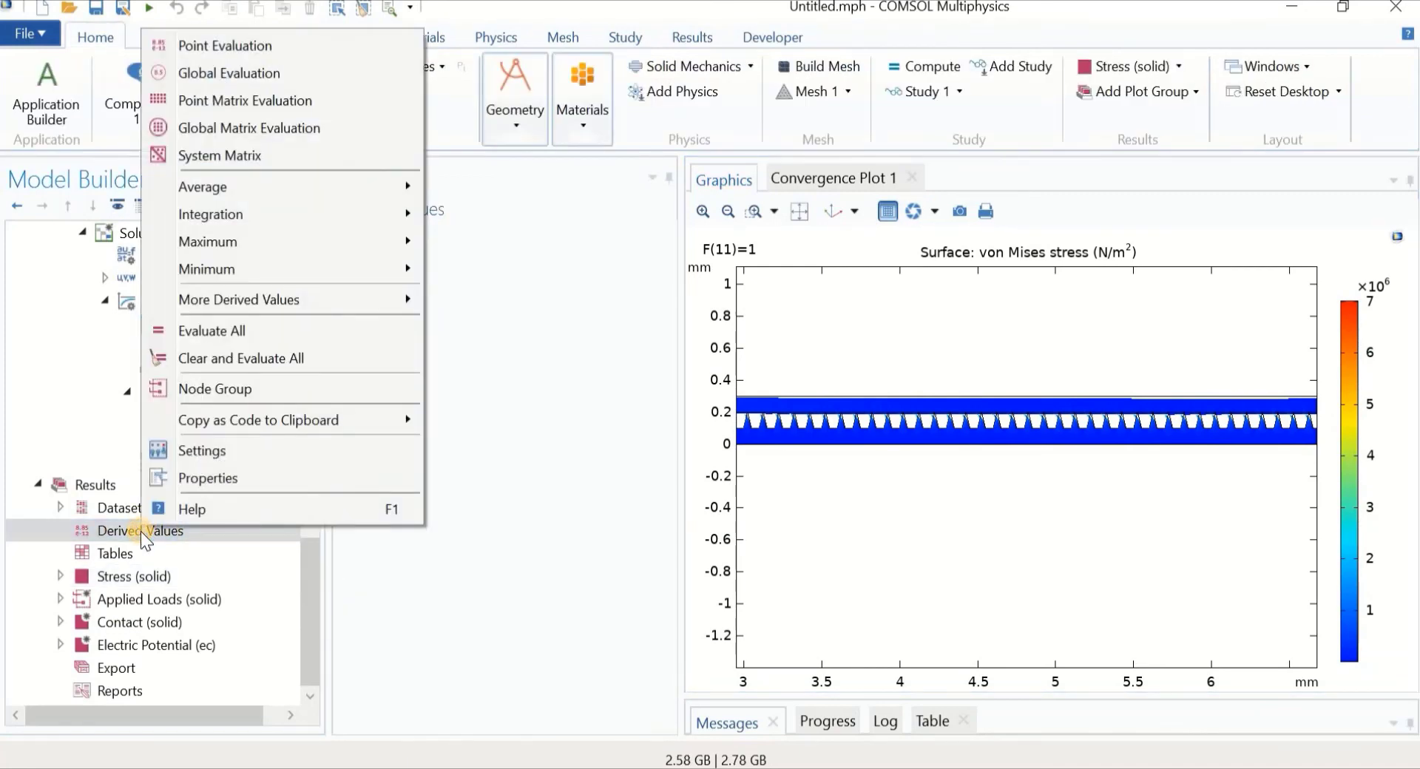
left_click(234, 74)
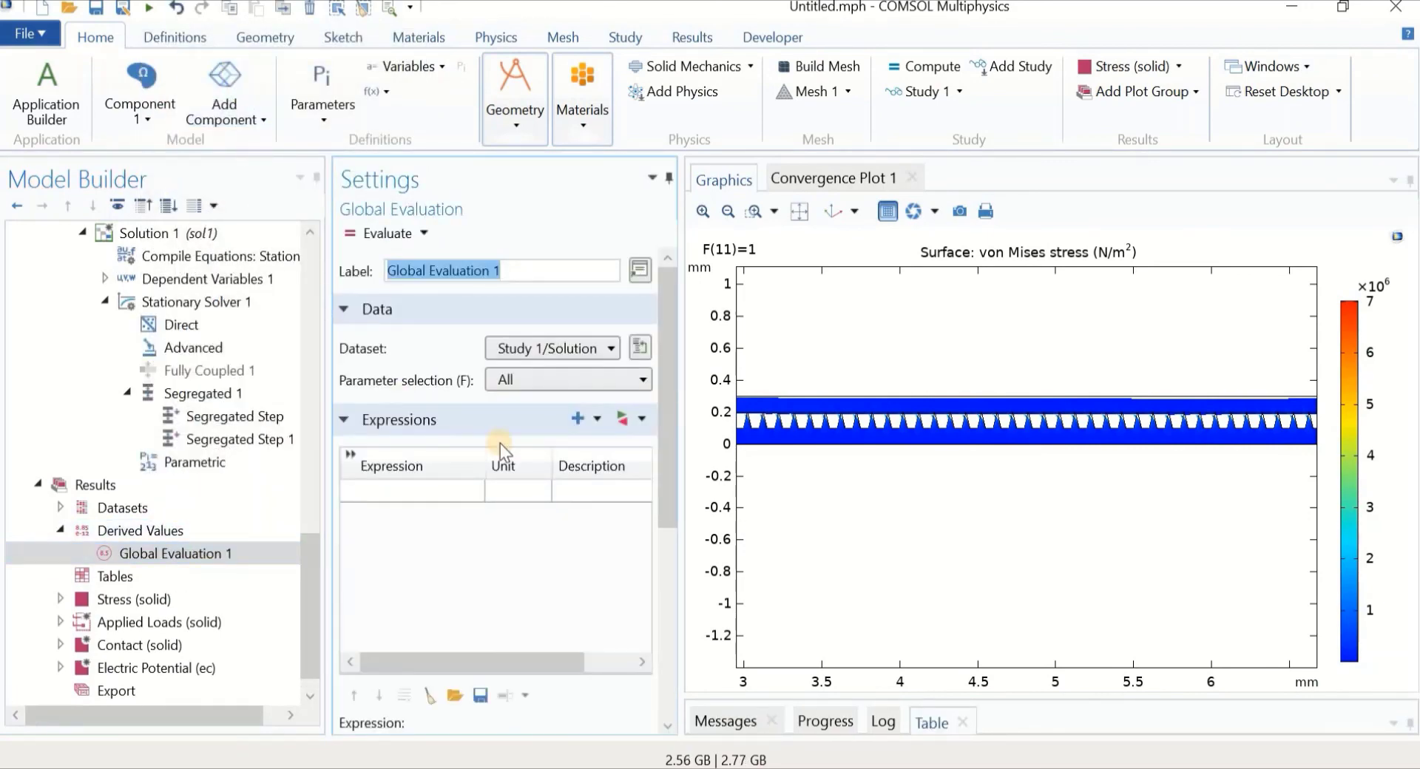
left_click(623, 419)
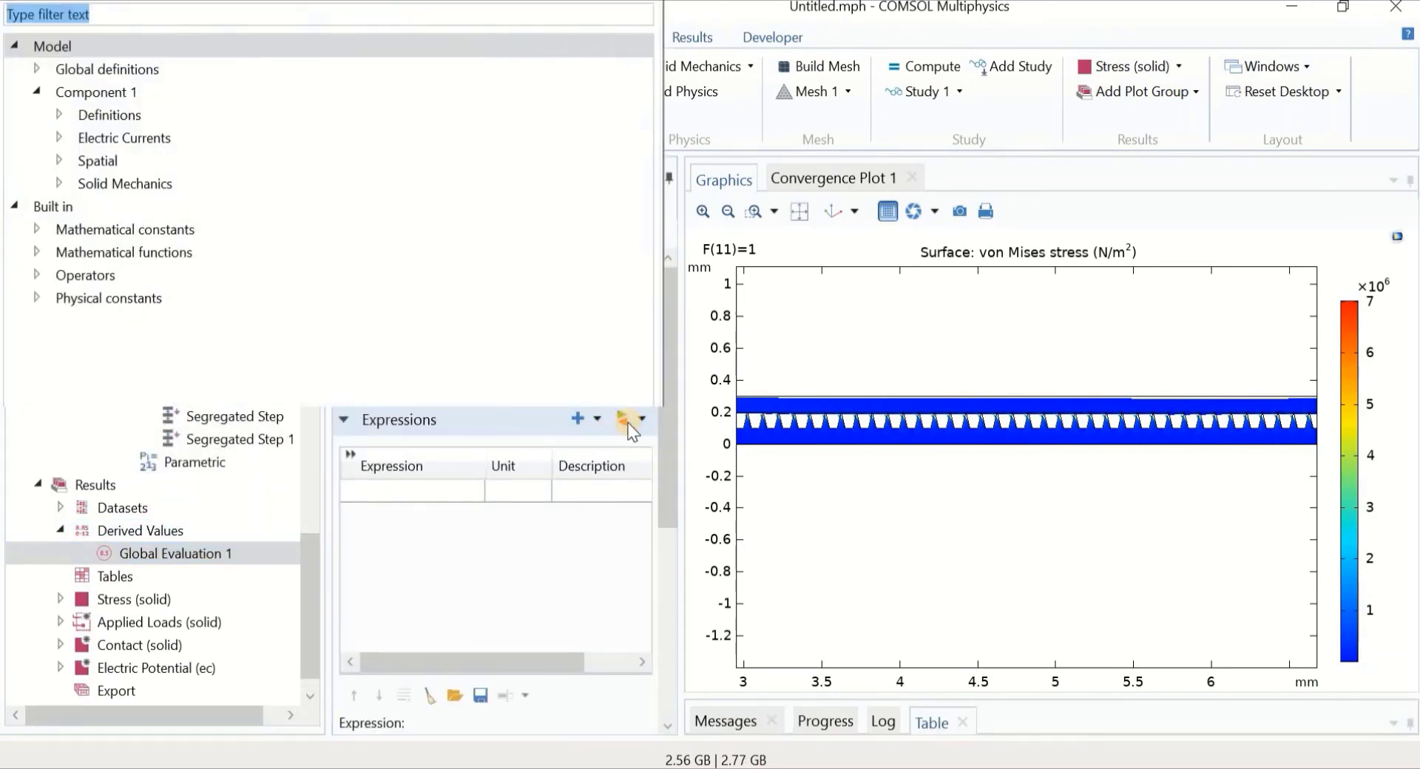
left_click(60, 139)
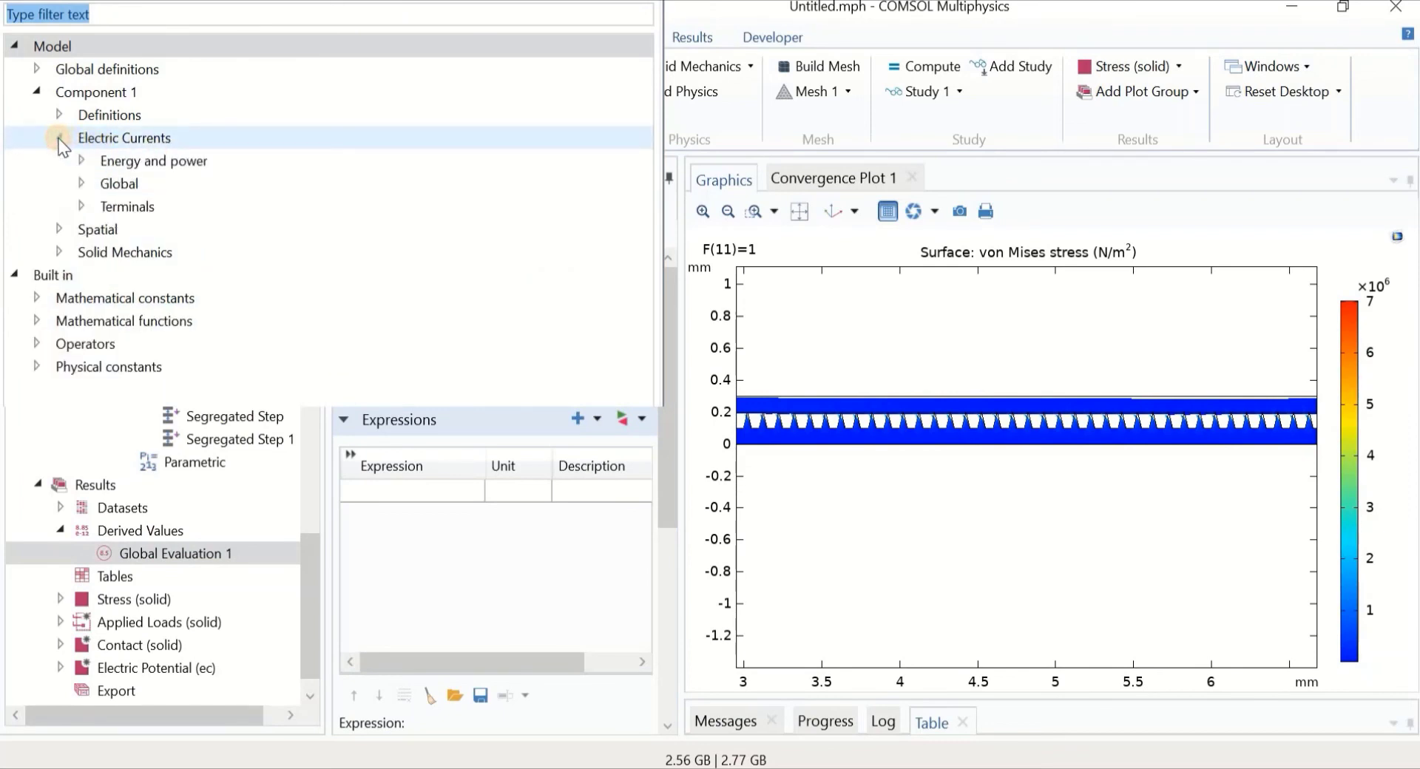
left_click(79, 205)
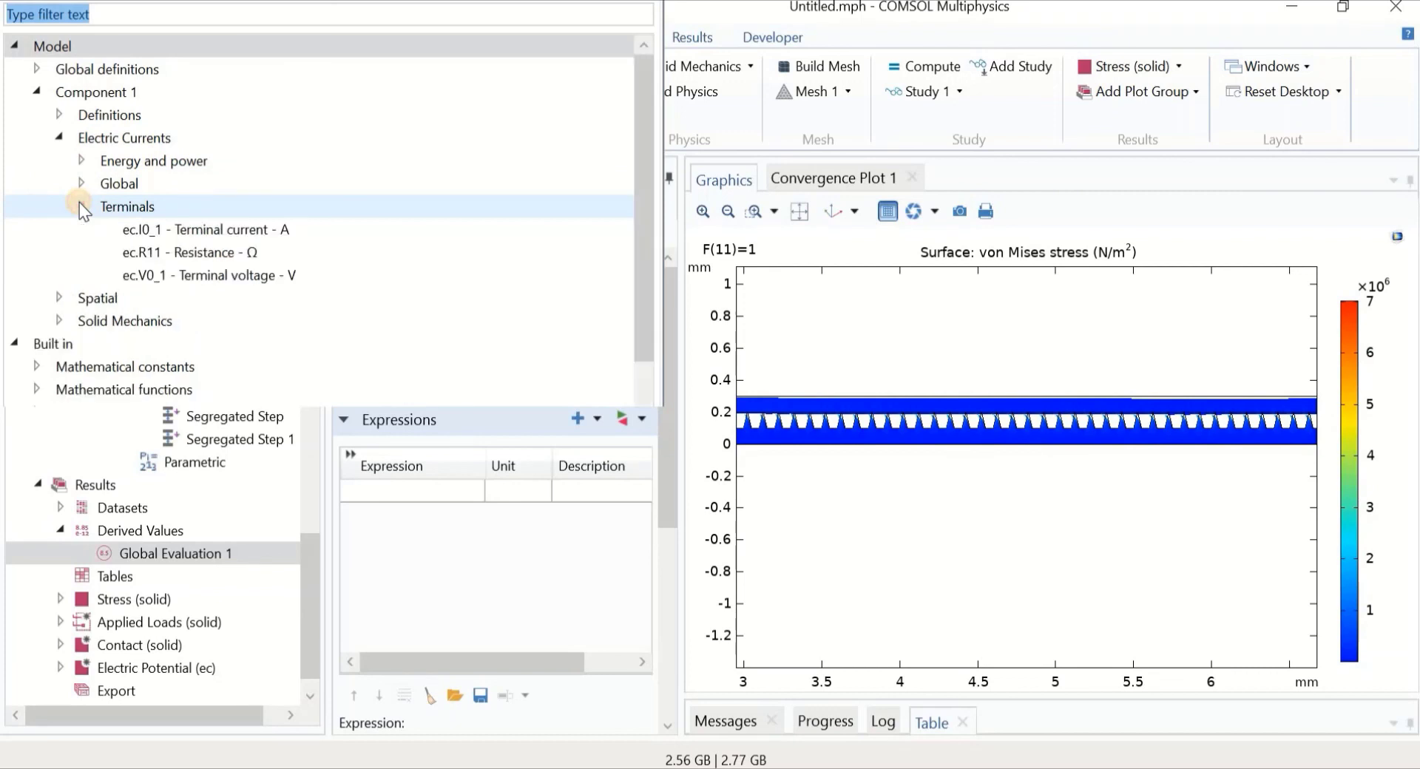
left_click(185, 255)
double_click(185, 256)
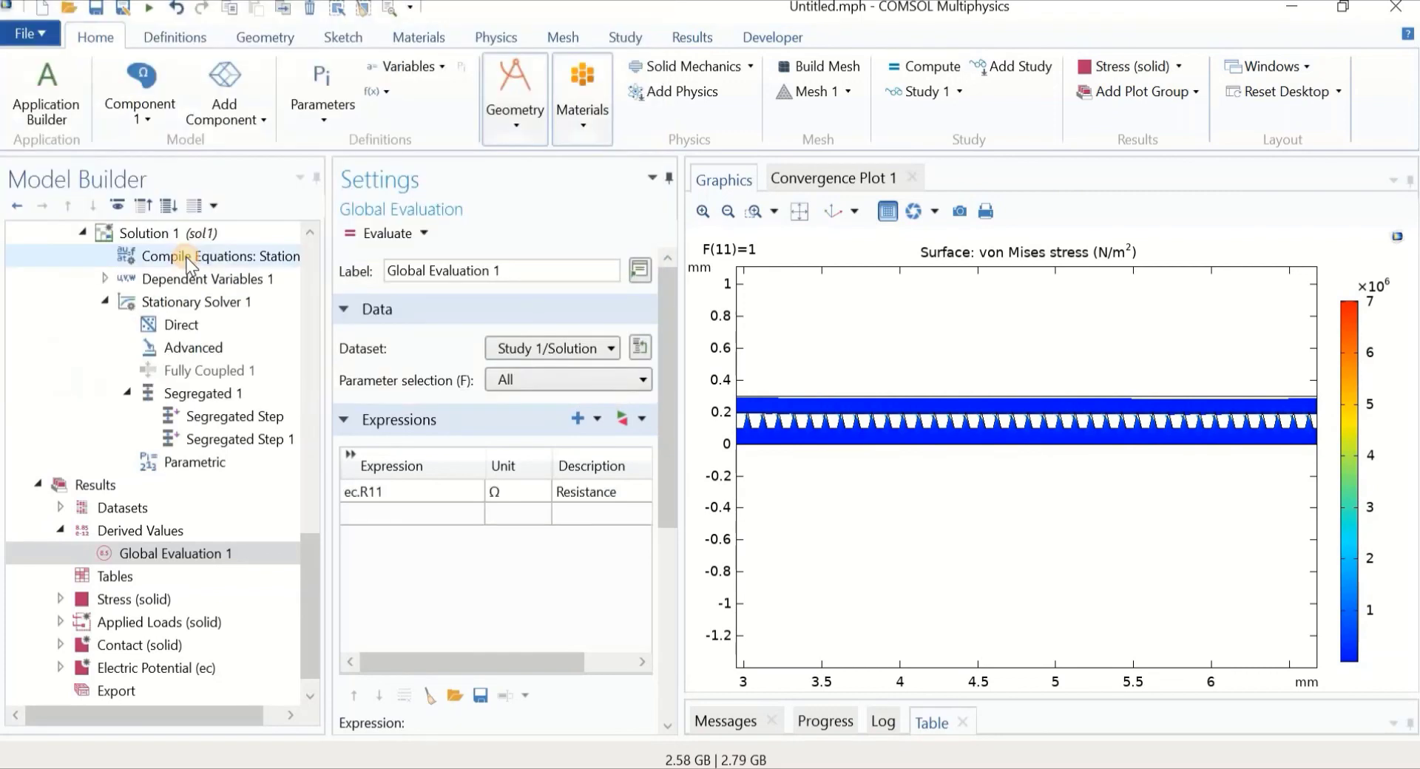
Evaluate ec.R11 and enlarge Table 1 to show resistance for each F
left_click(374, 231)
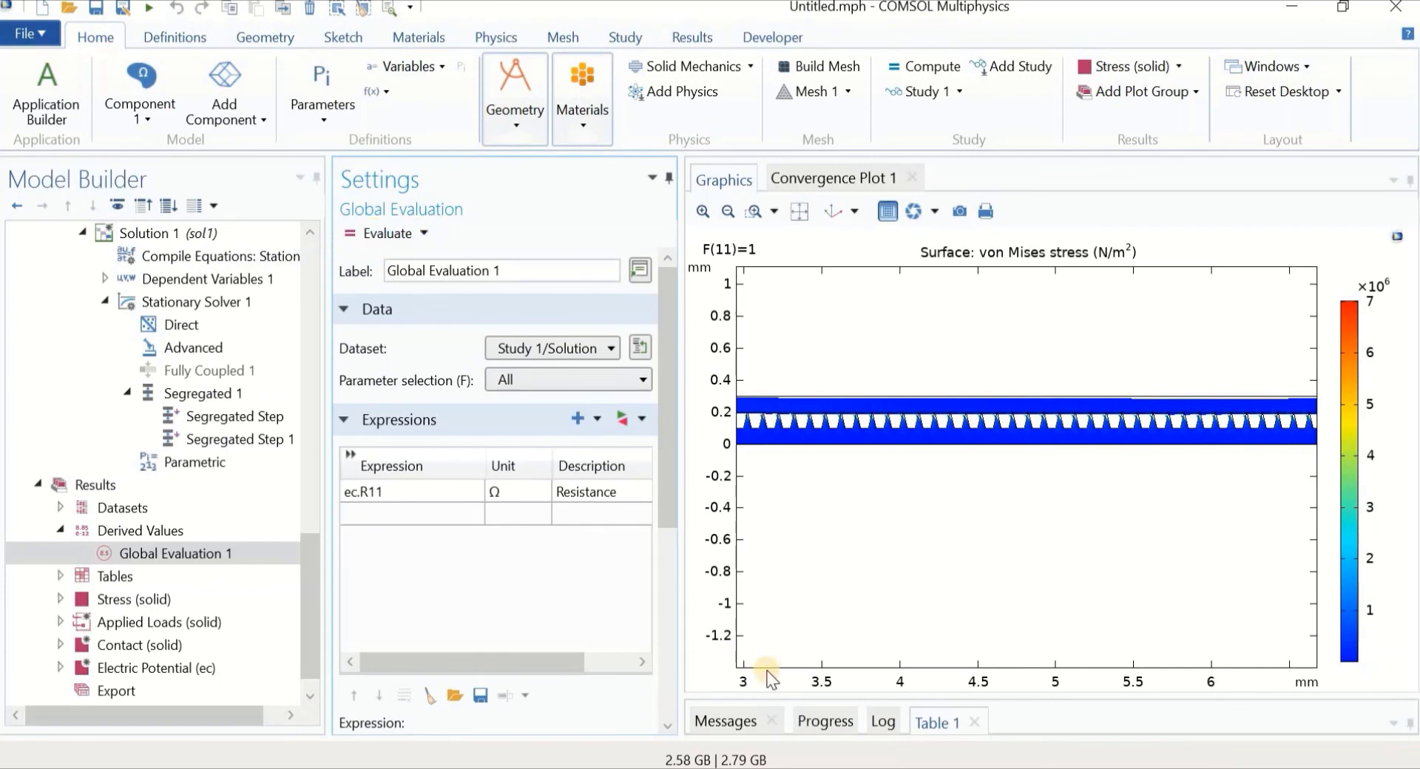
left_click_drag(794, 705, 786, 534)
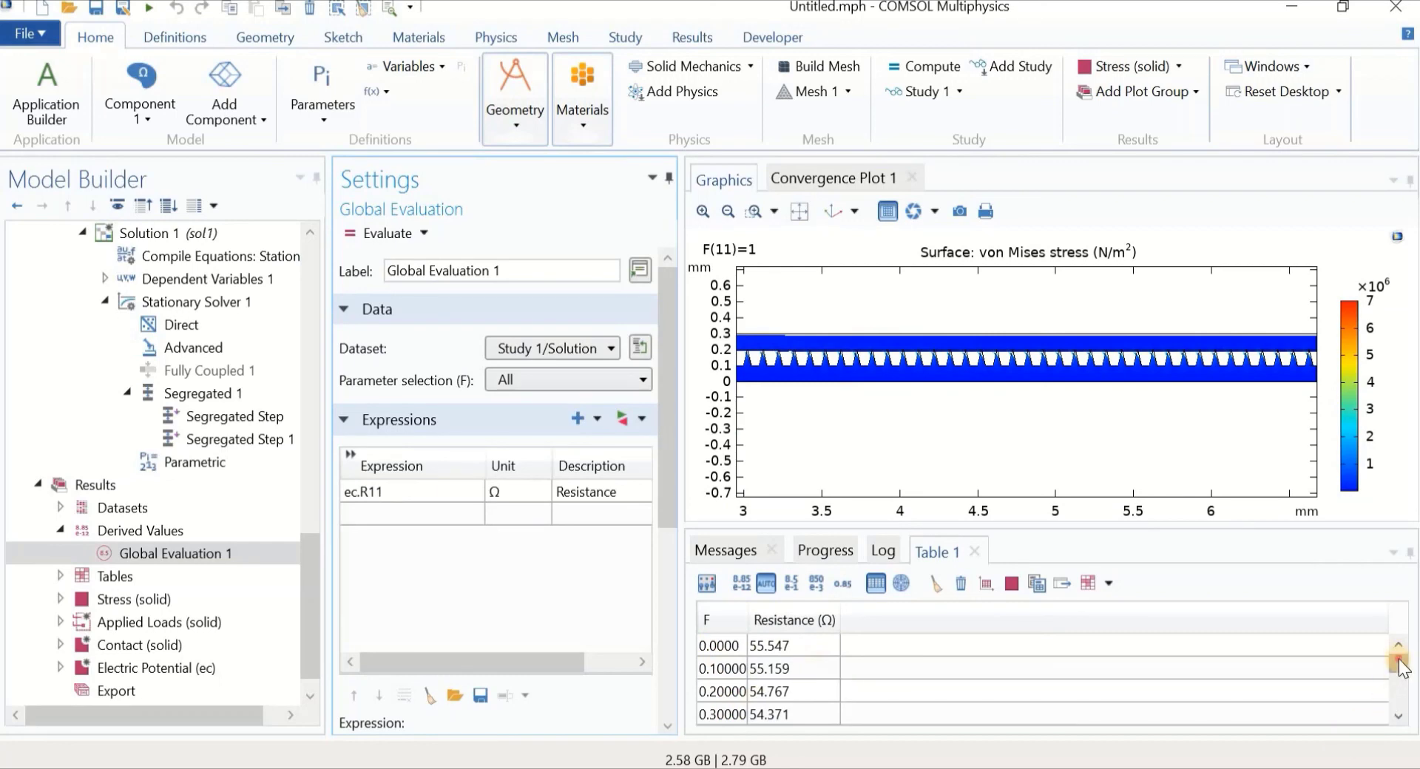
left_click(1399, 714)
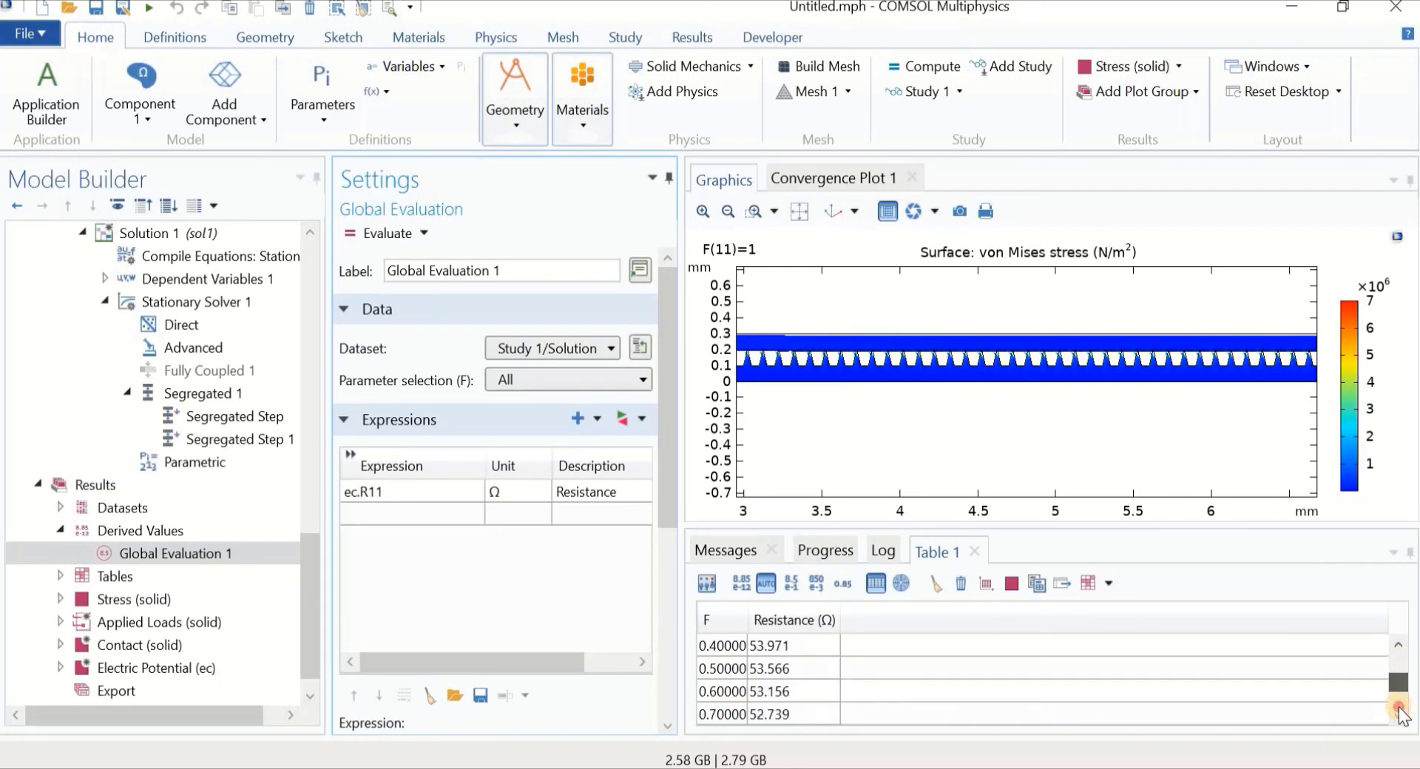
left_click(104, 485)
Add a 1D Plot Group containing a Global plot under Results
right_click(104, 485)
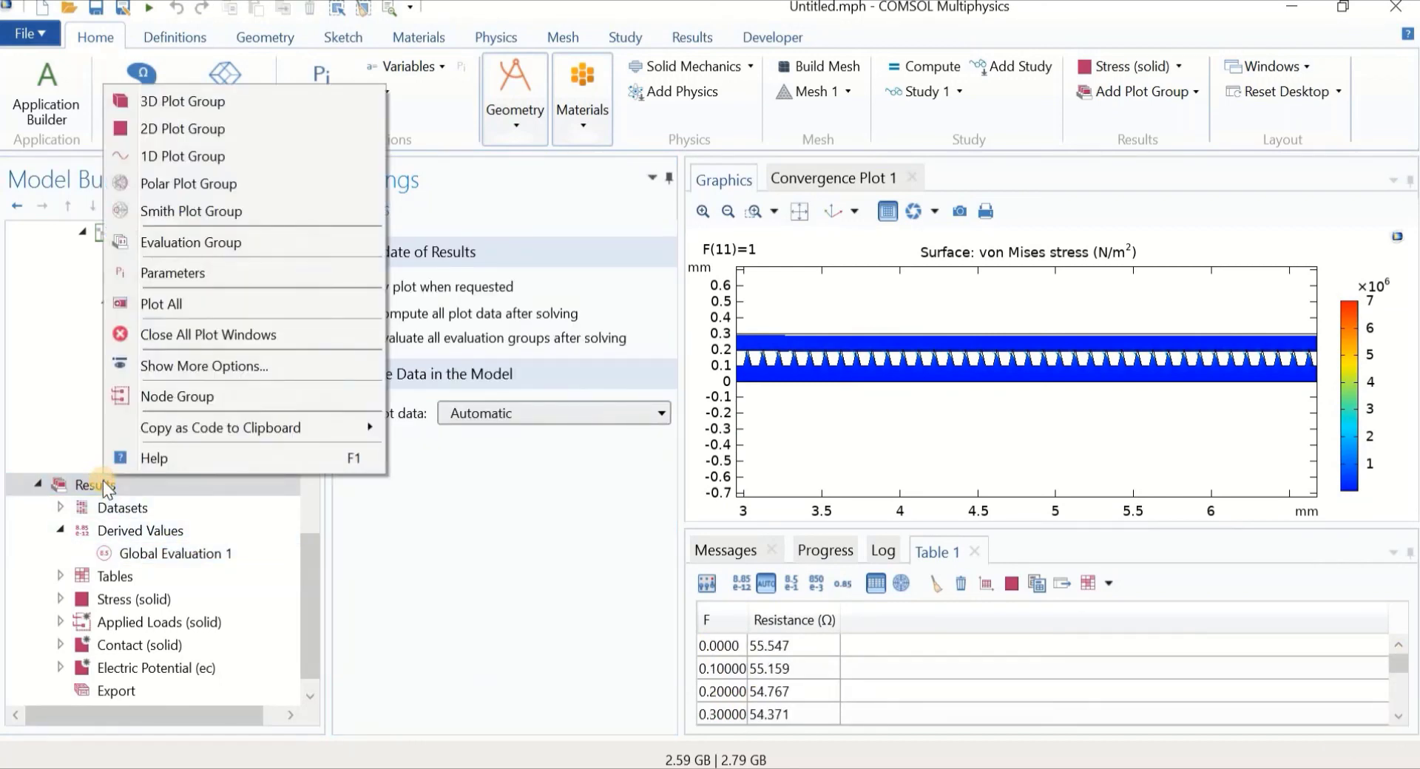
left_click(188, 160)
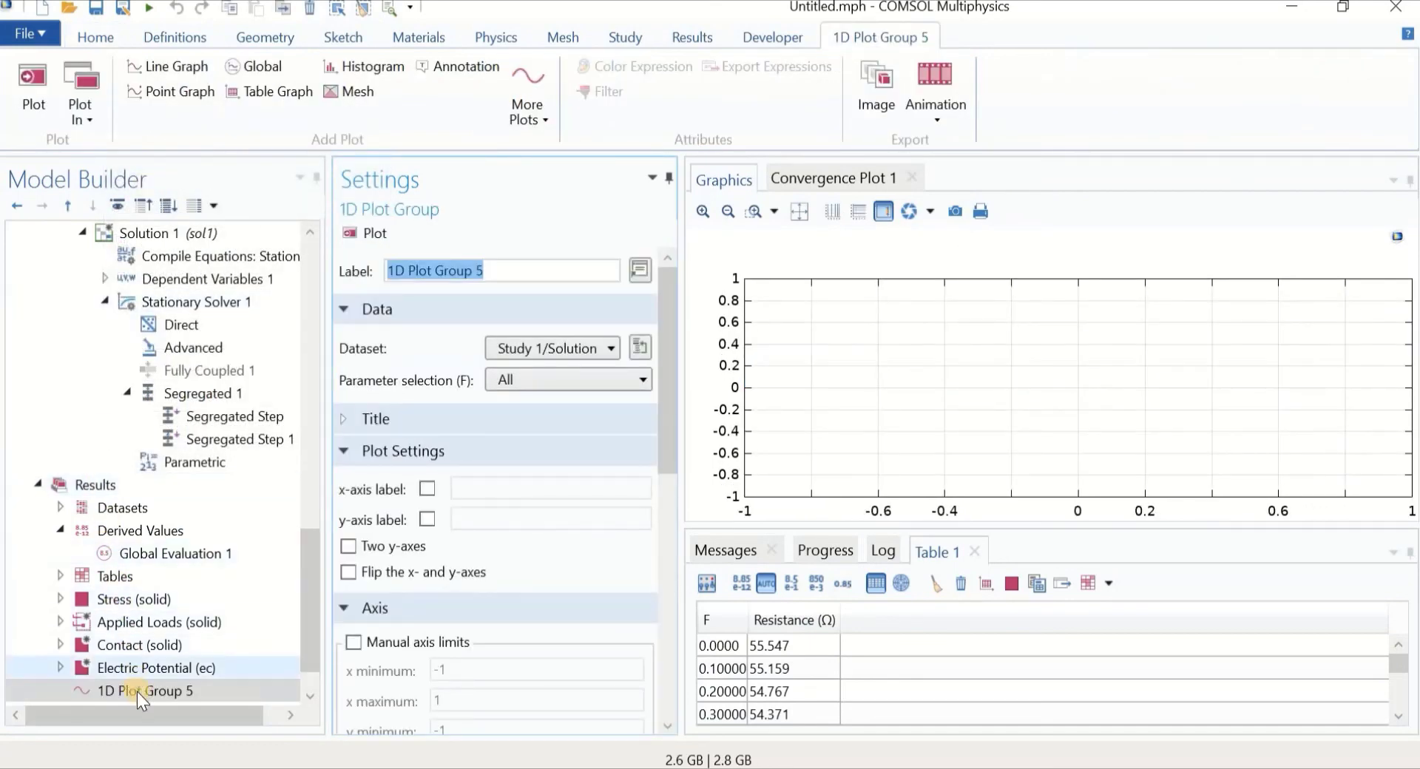
right_click(136, 691)
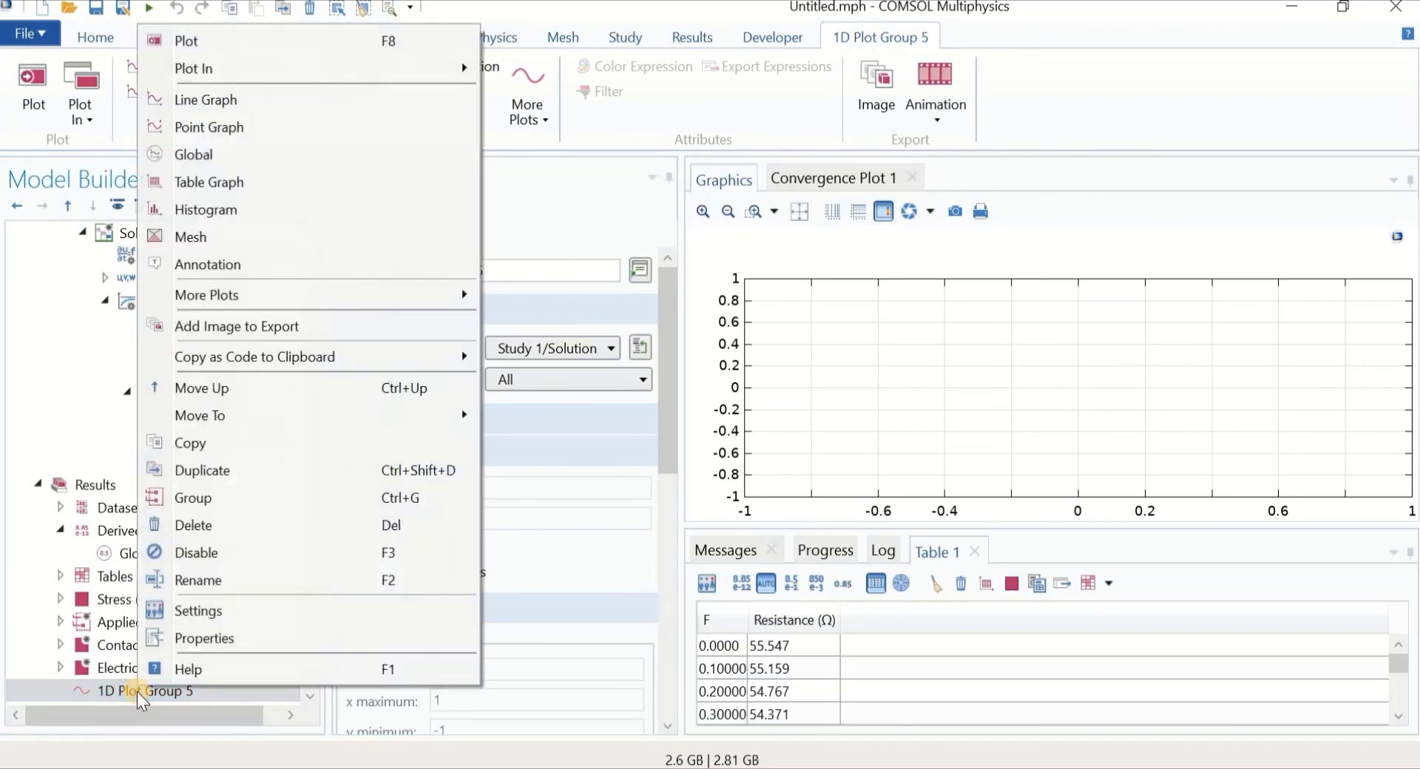
left_click(245, 160)
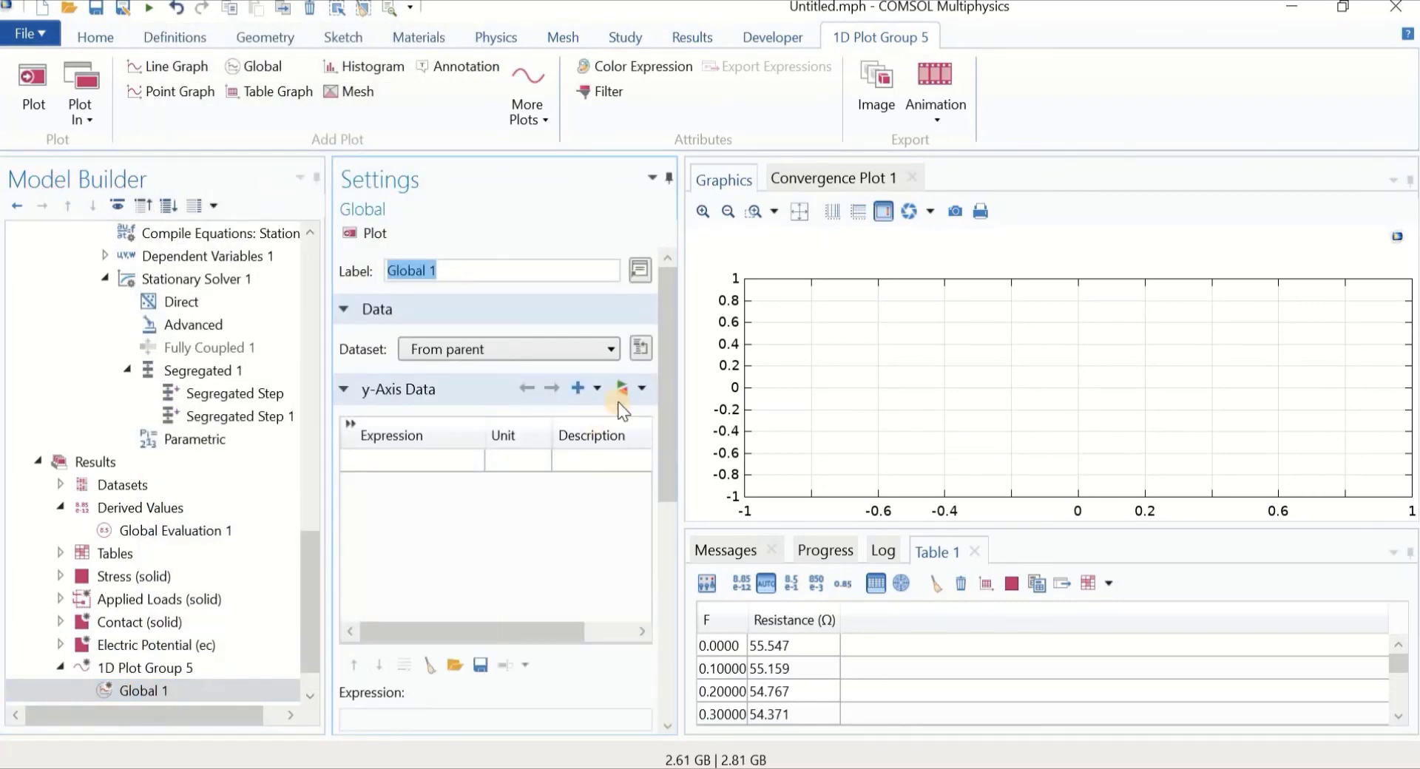
Set the Global plot expression to ec.R11, plot it, and enlarge the graph
left_click(621, 390)
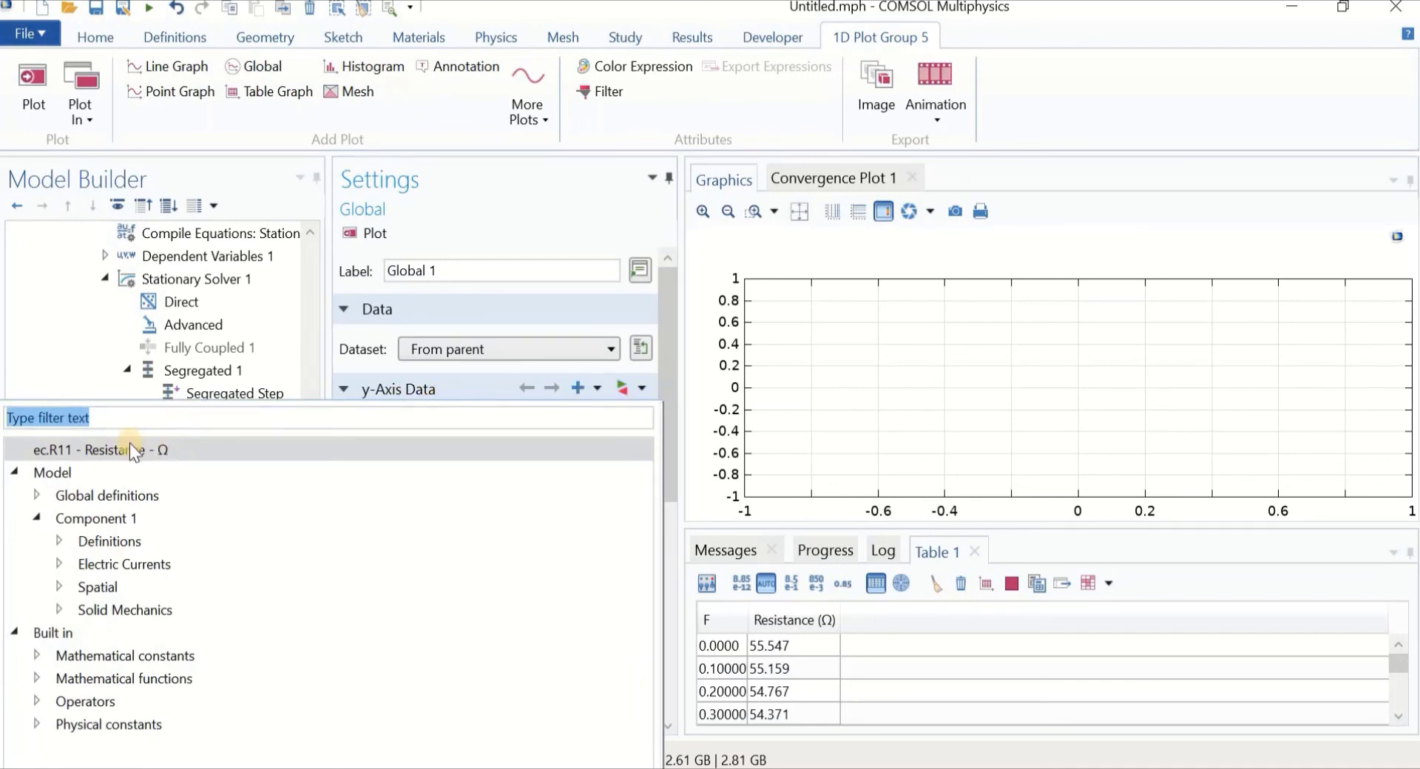
left_click(108, 449)
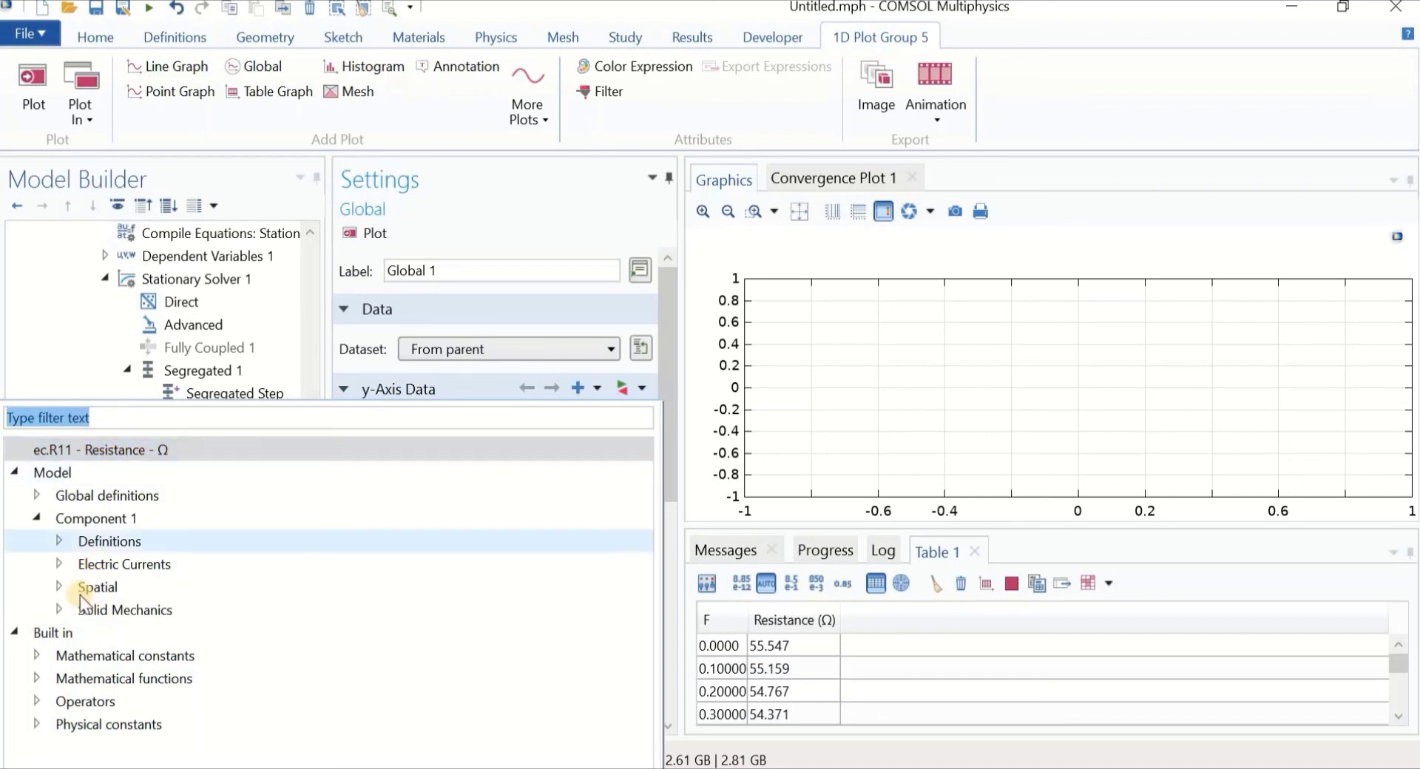
left_click(60, 566)
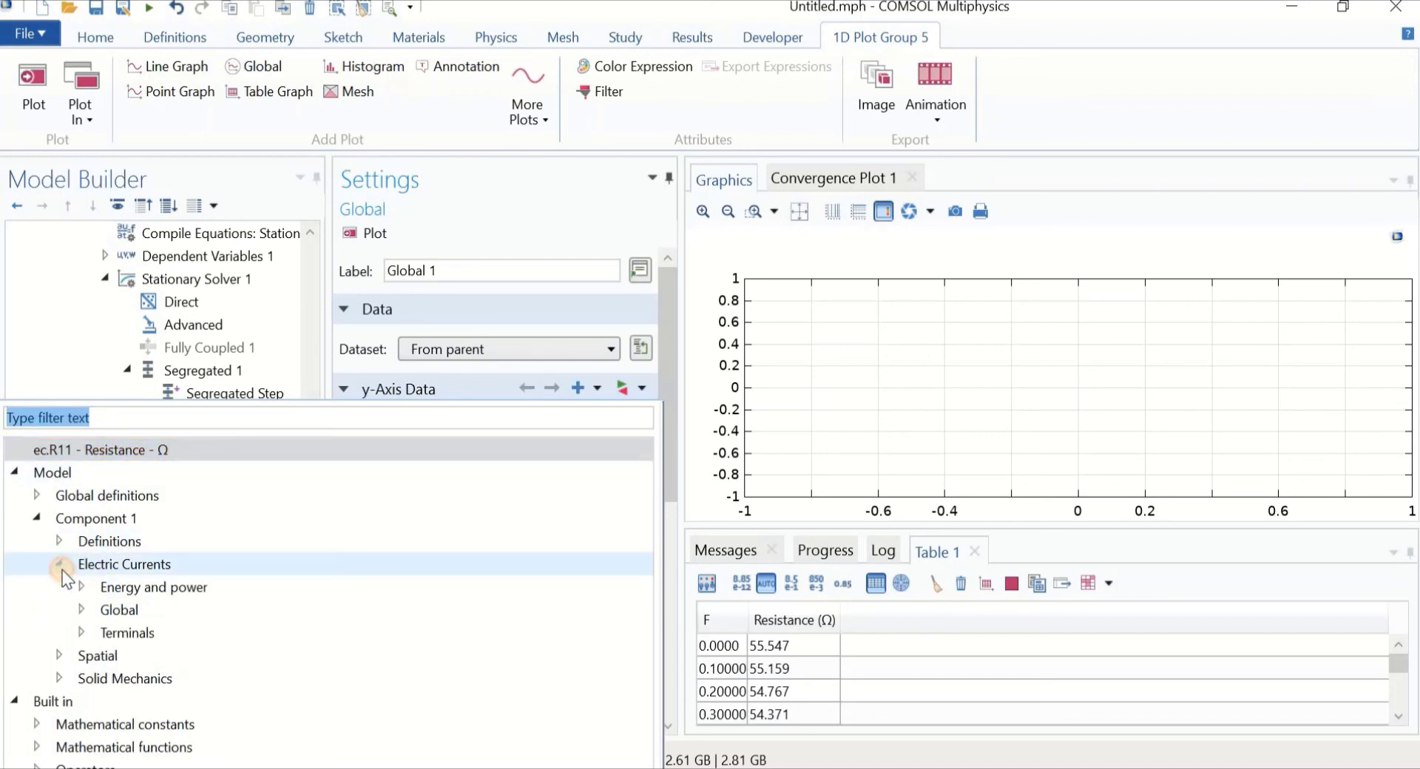
left_click(82, 633)
left_click(176, 679)
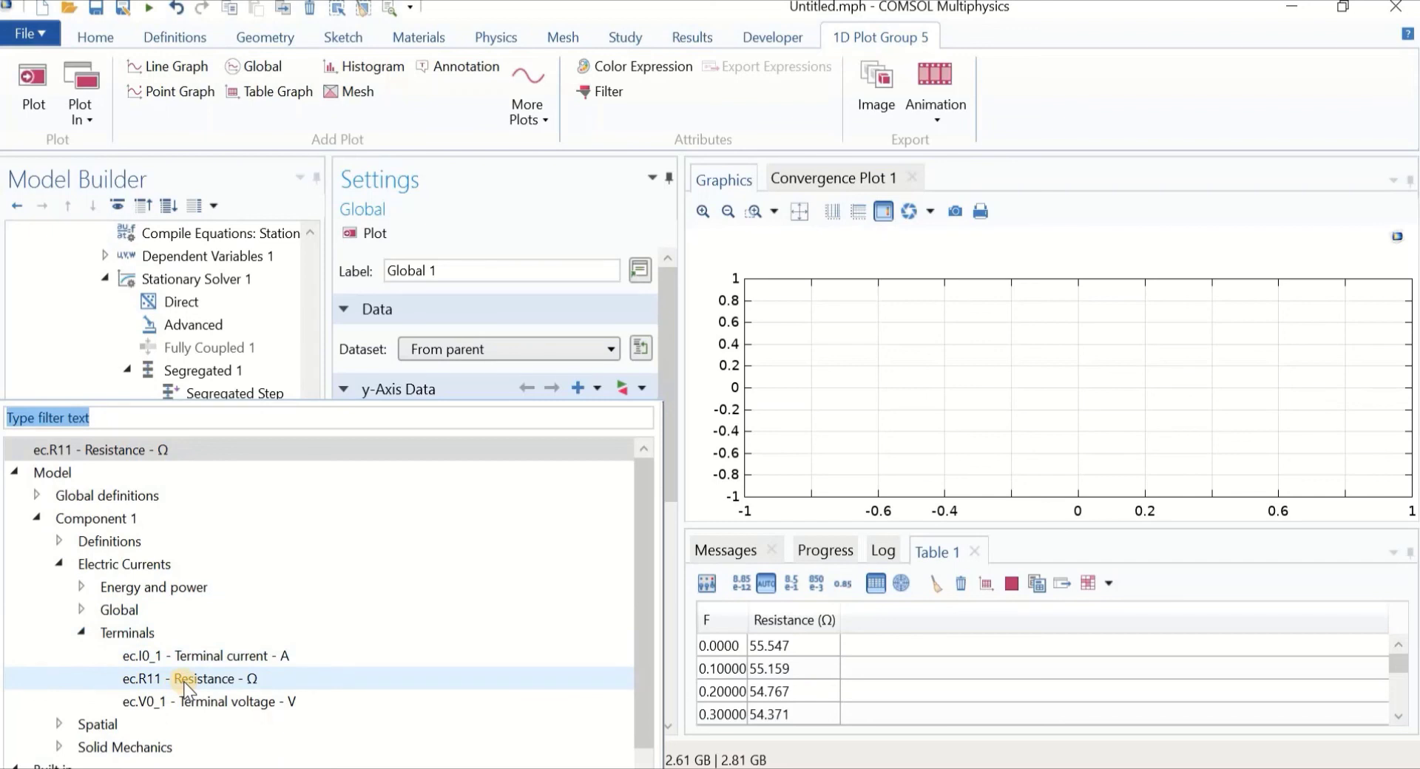
double_click(184, 679)
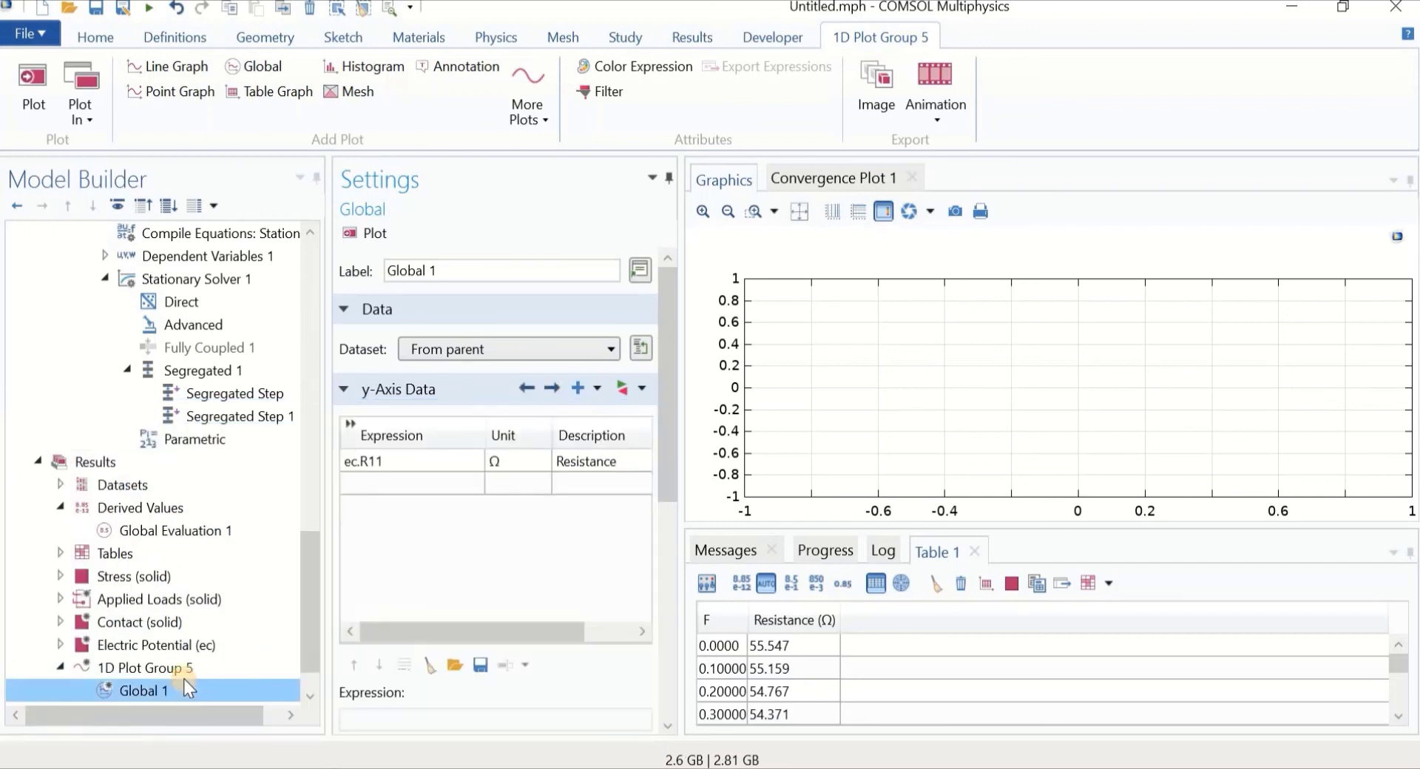
left_click(367, 238)
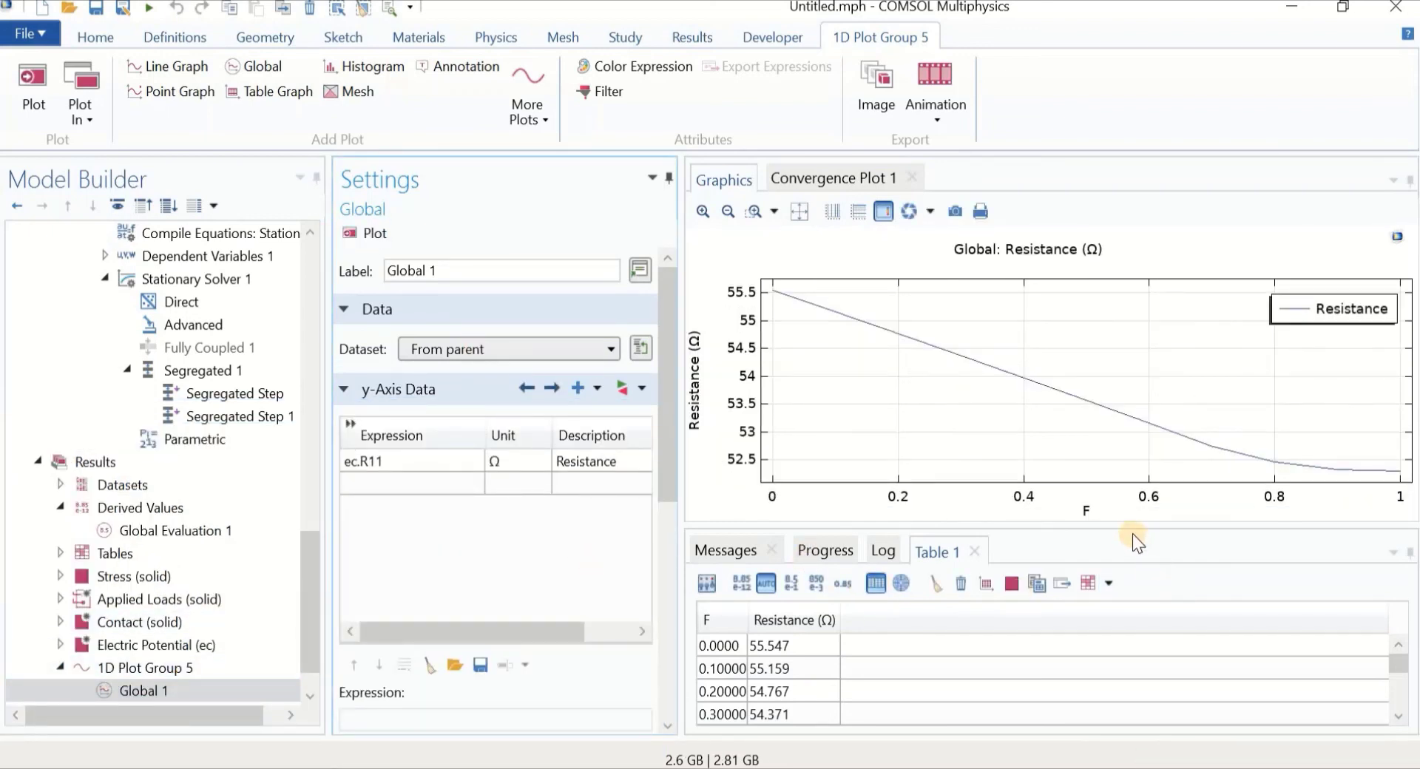
left_click_drag(1134, 534, 1126, 641)
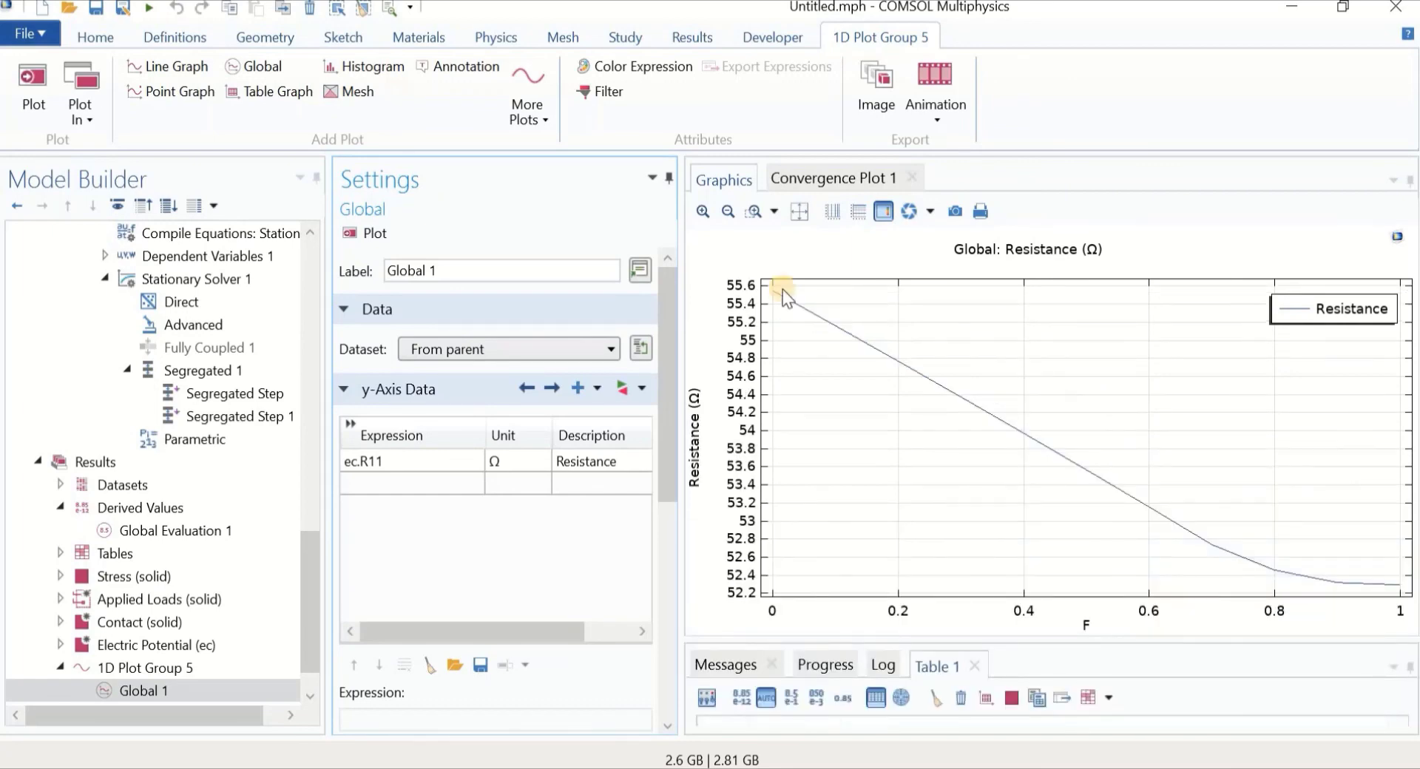